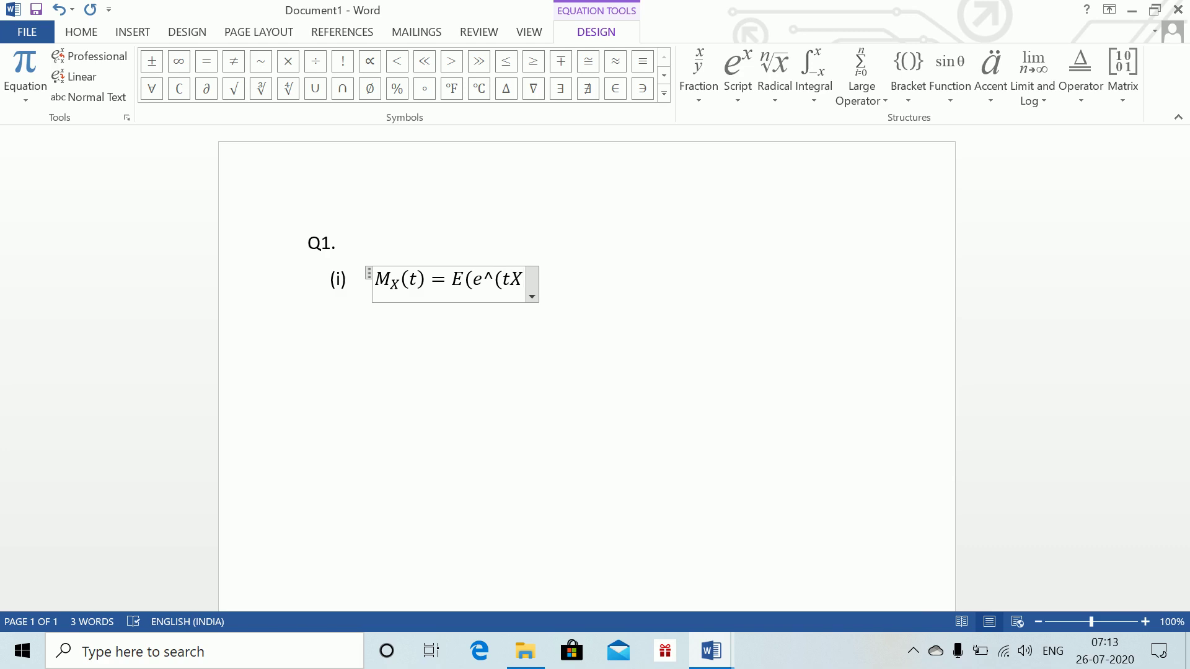
- Complete the expectation term as E(e^(tX)) with tX as a superscript, followed by an equals sign
text())
key(space)
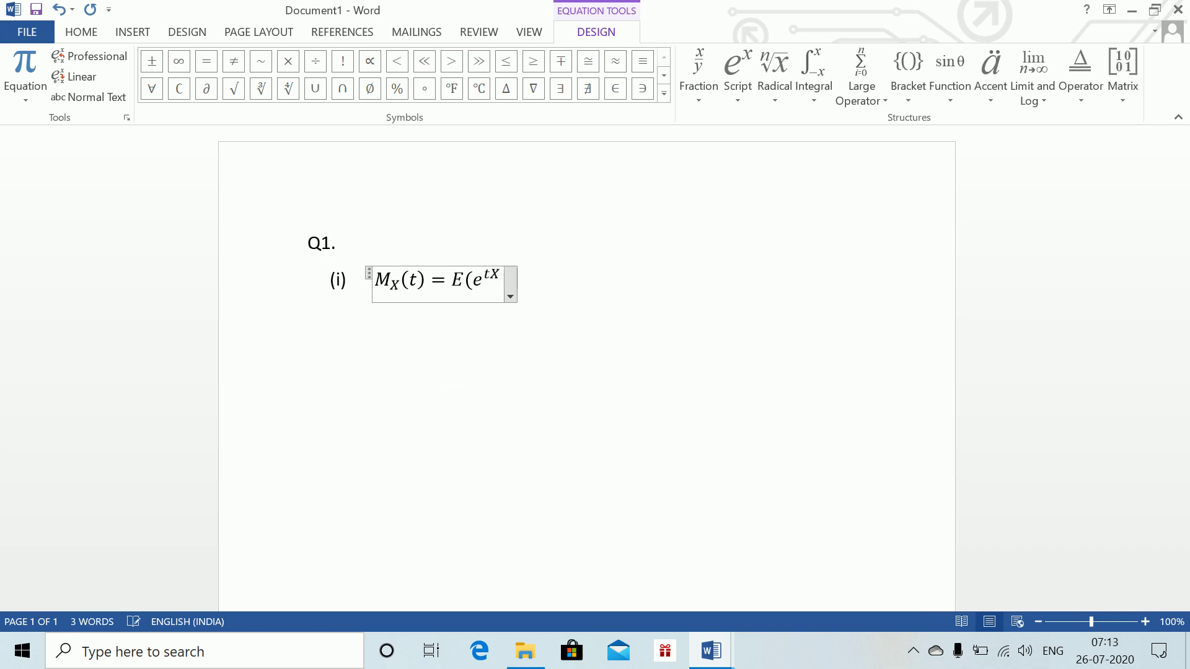
text()= )
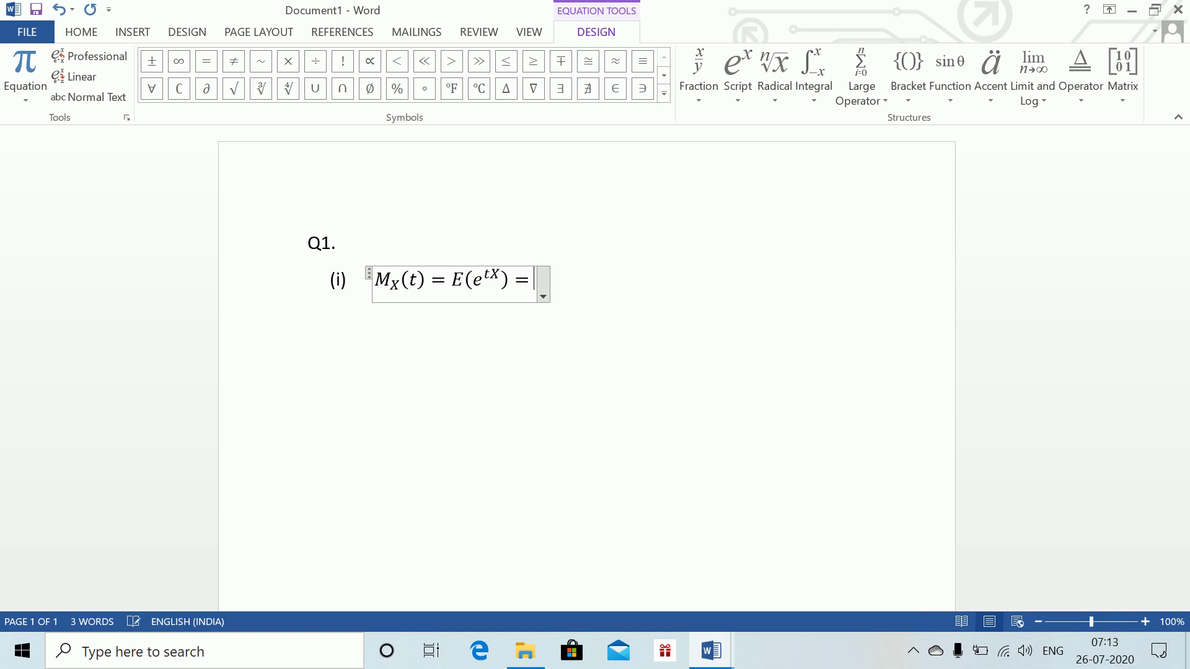
- Add an integral sign with lower limit 0 and upper limit ∞ in linear form after the equals sign
text(\i)
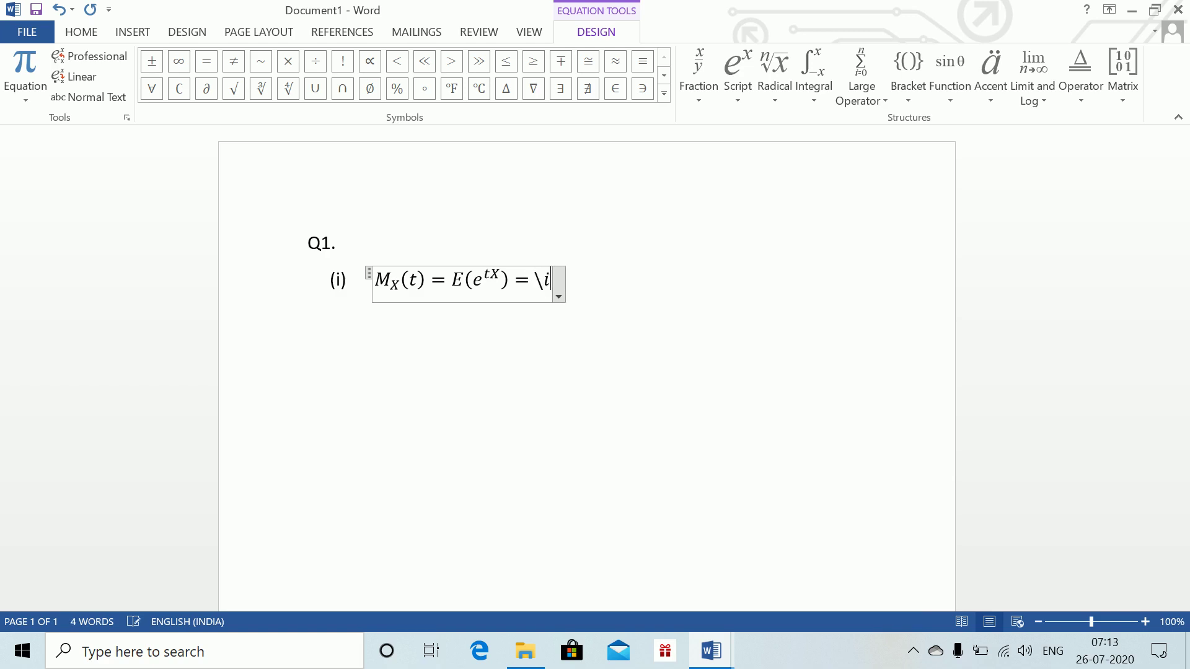
text(nt _0)
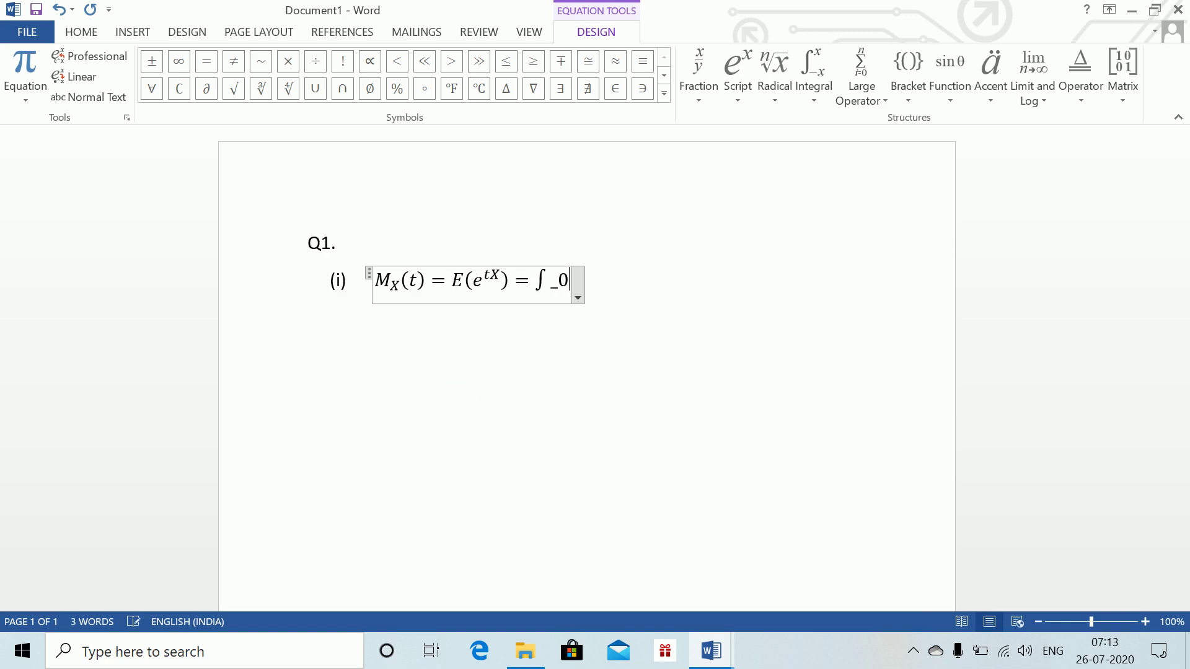
text(^()
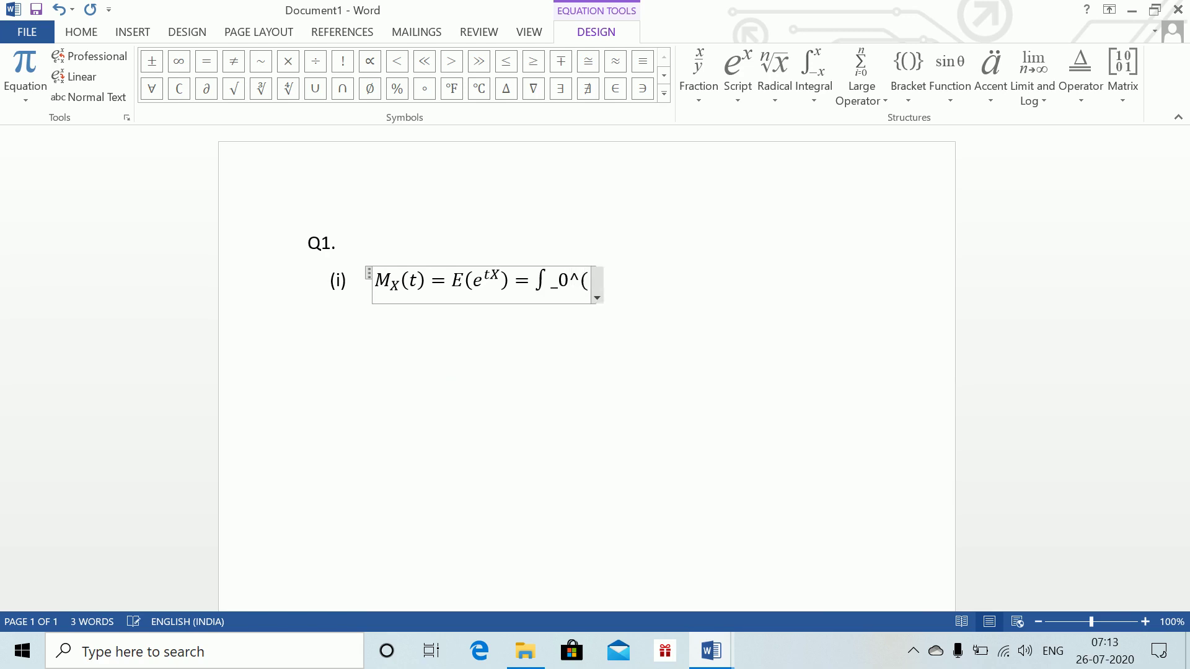
text(\)
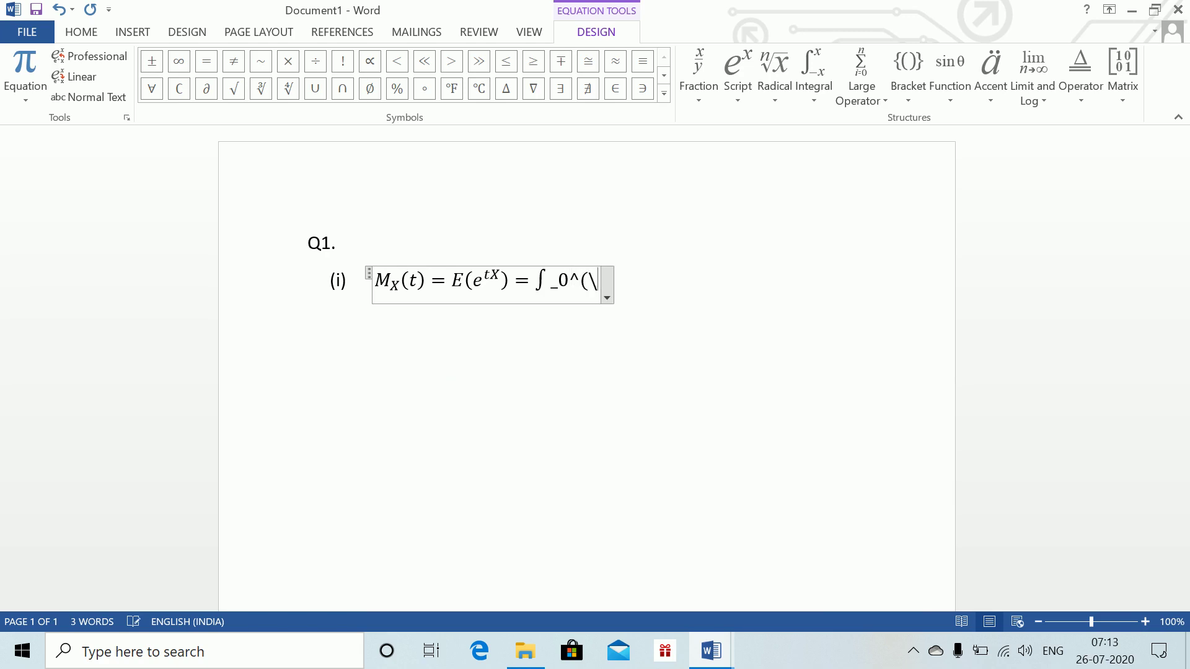
text(infty)
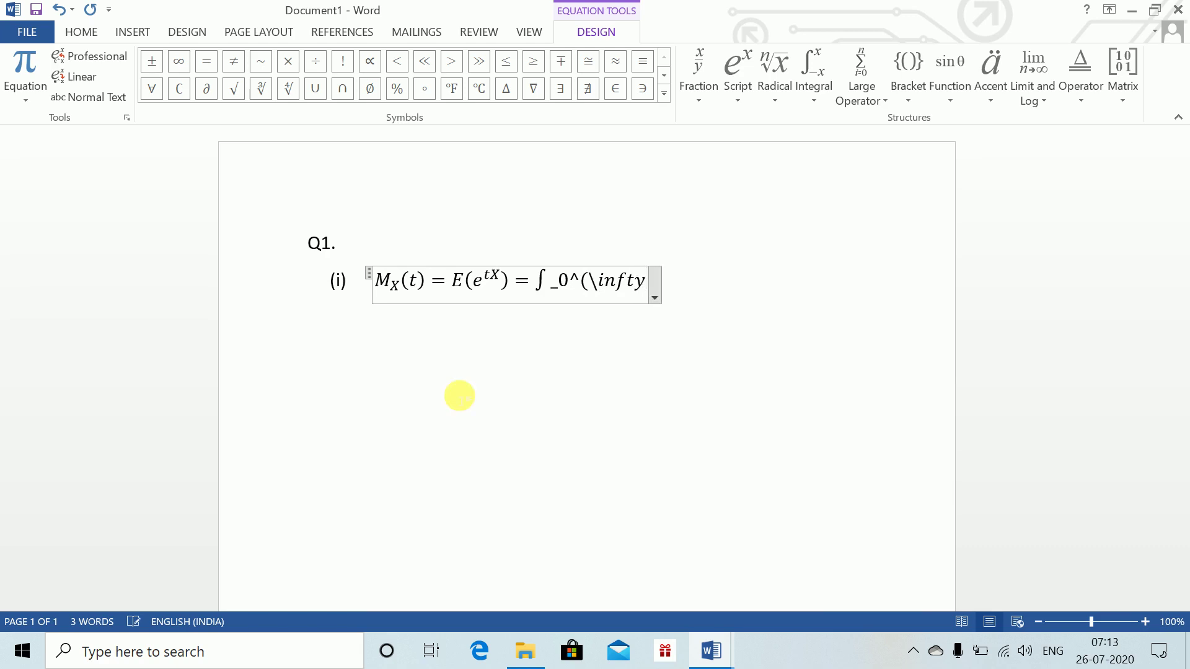
text())
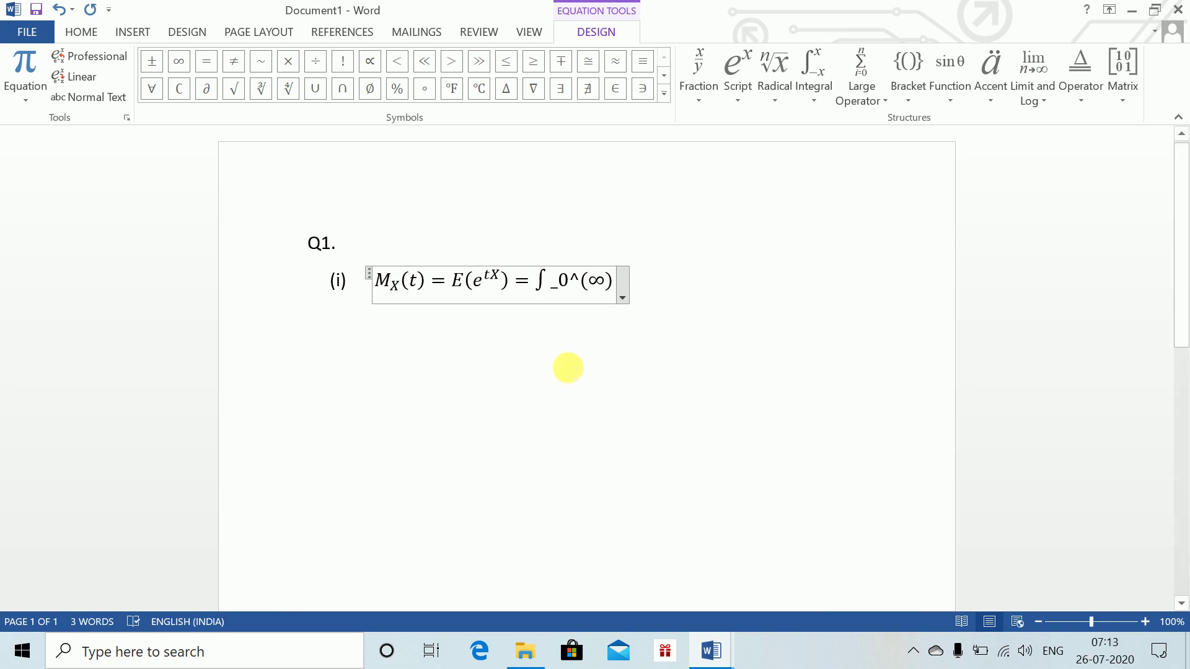
- Replace the integral's lower limit with α and convert the integral to its built-up form
click(570, 281)
key(BackSpace)
text((\alpha)
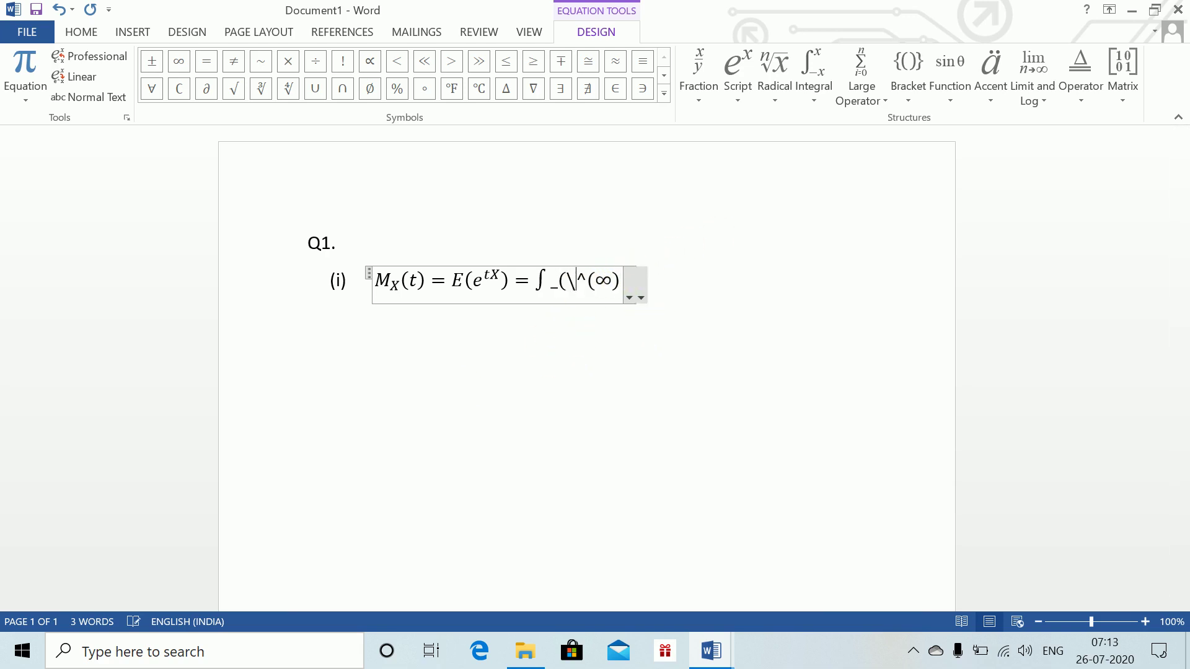
text())
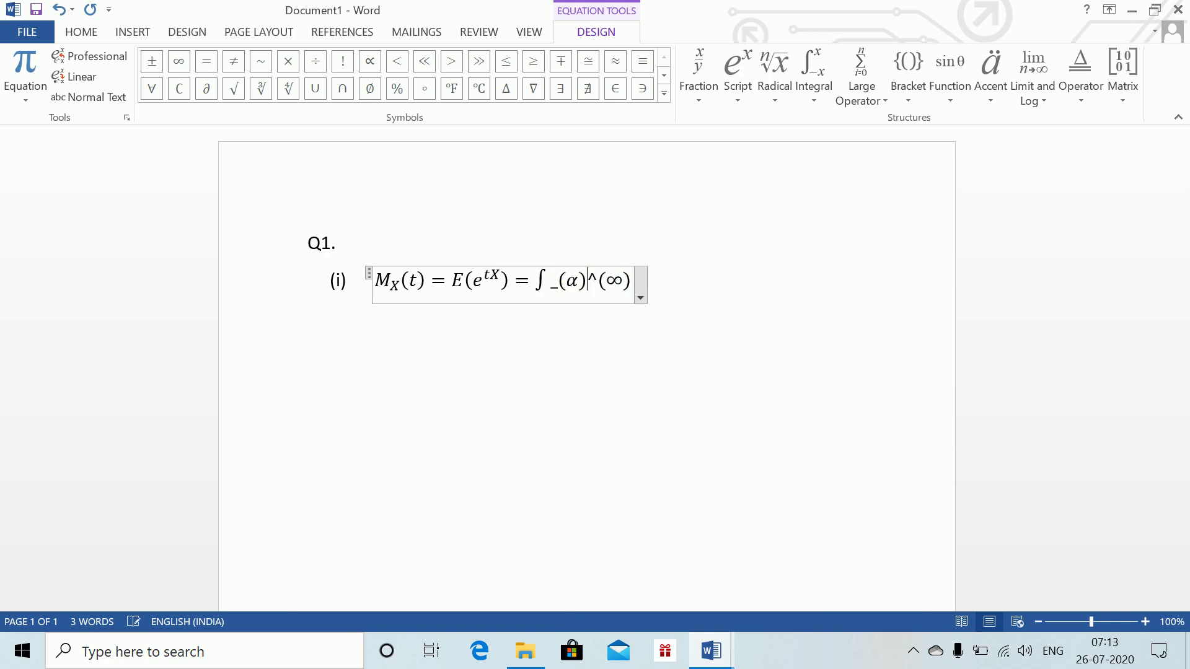
key(Right)
key(space)
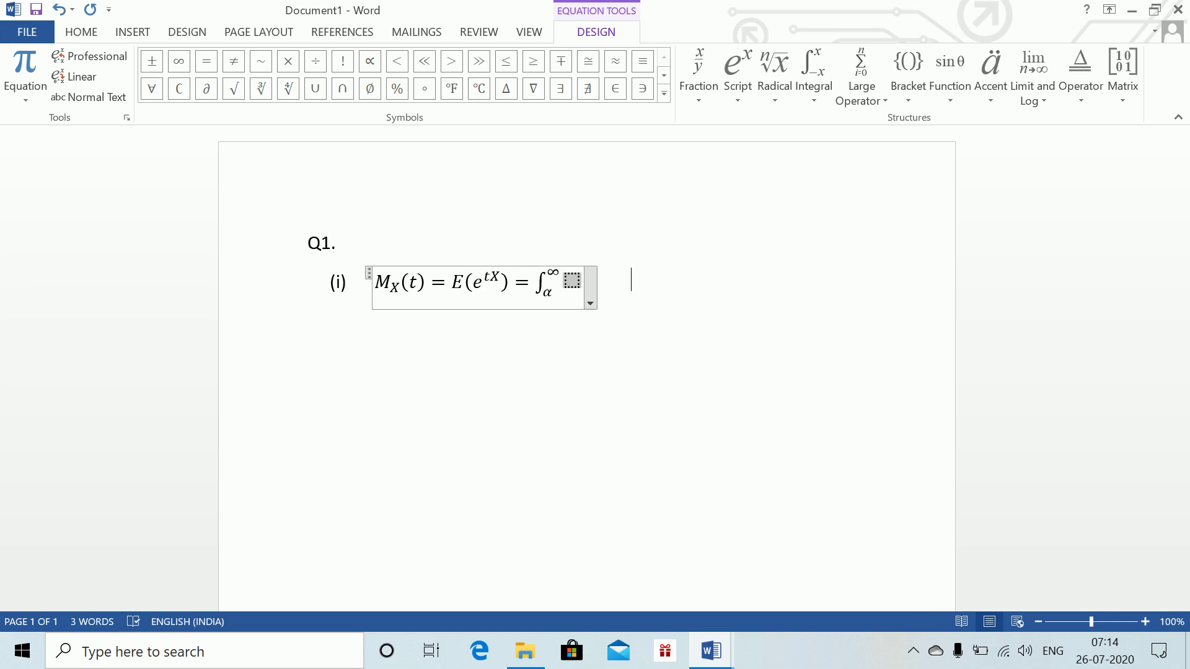
- Enter e^(tx) followed by λ as the first factors of the integrand
text(e^()
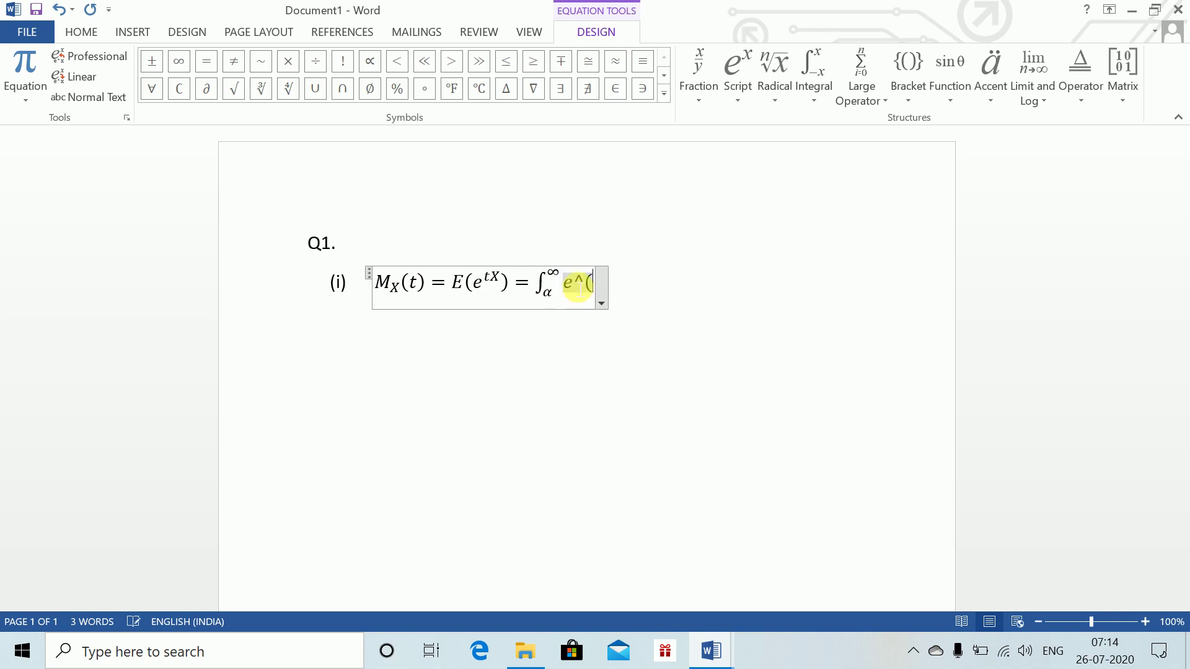
text(tX)
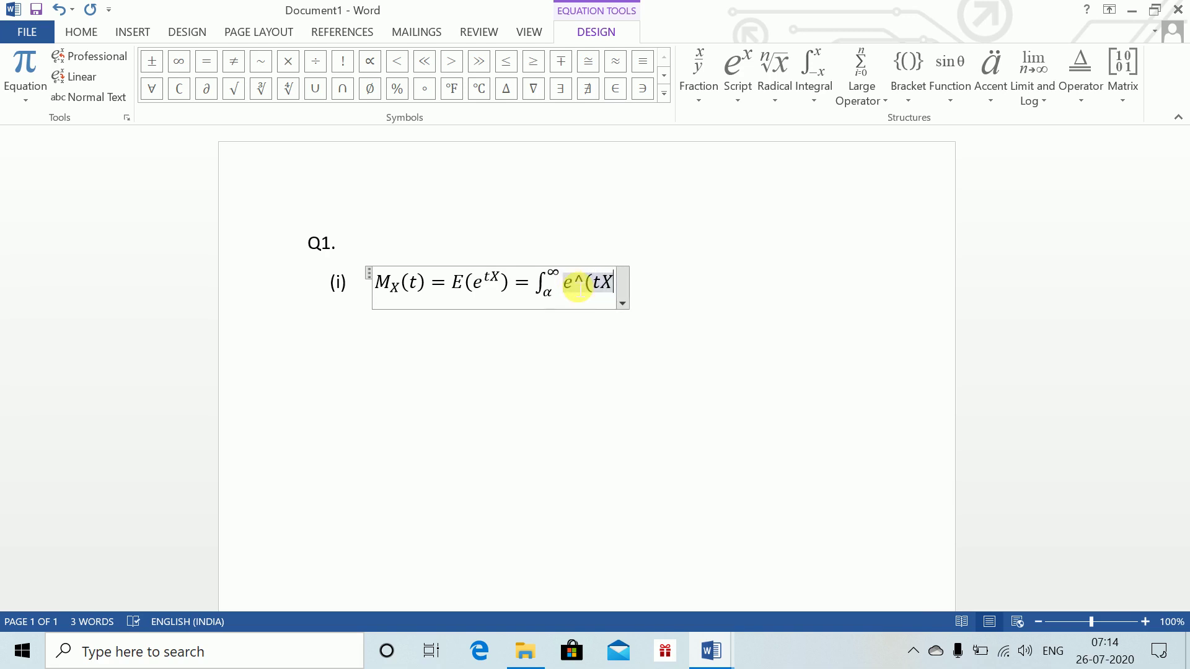
key(BackSpace)
text(x))
key(space)
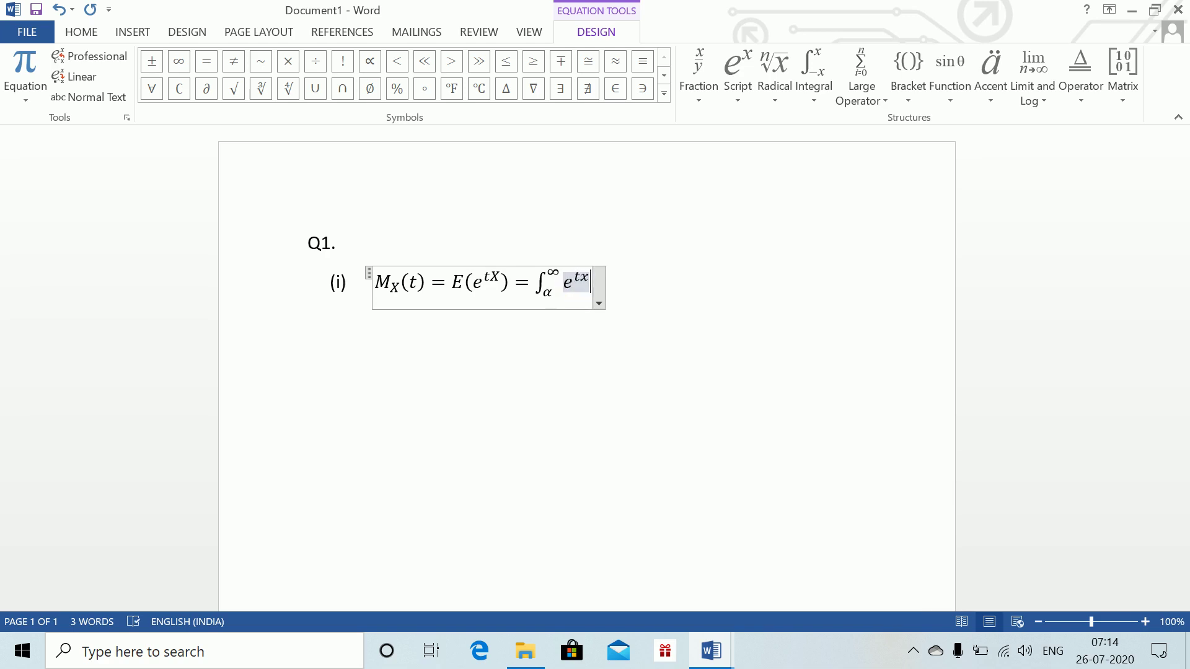
text(\lamba)
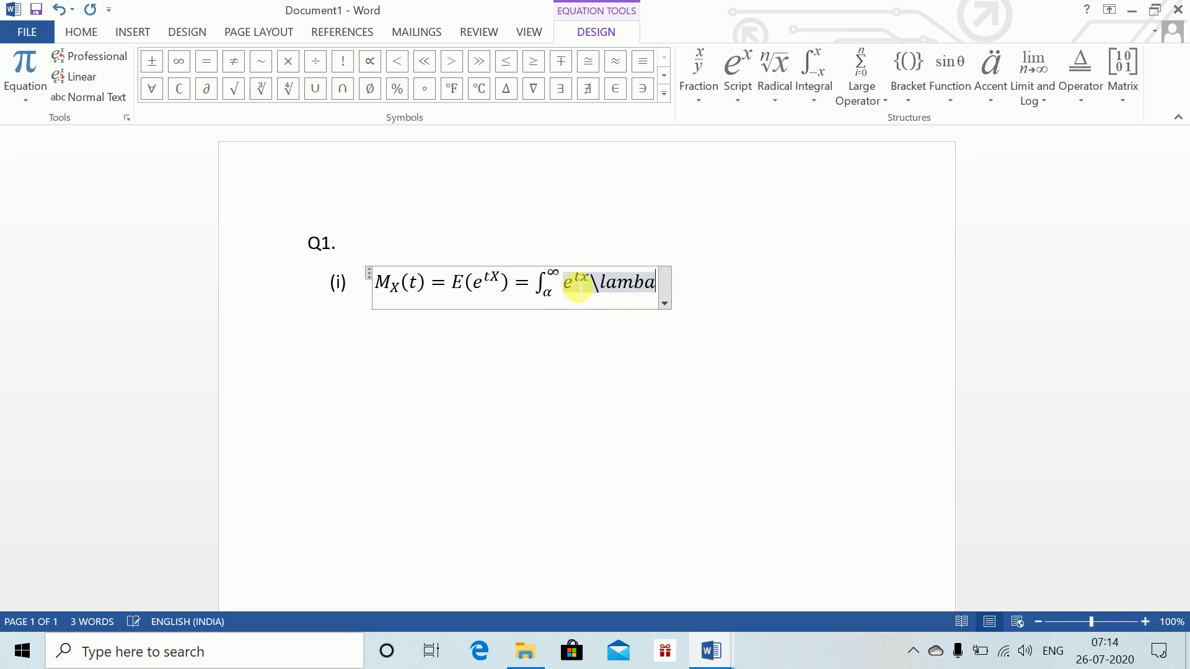
key(BackSpace)
text(da)
key(space)
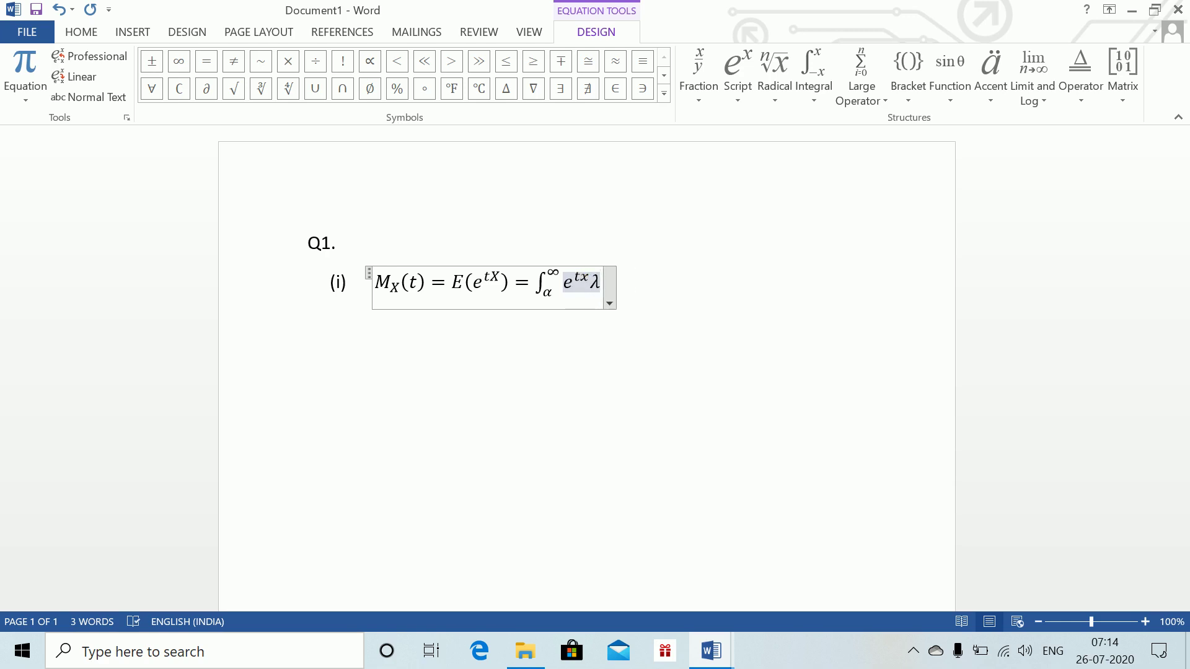
- Append the factor e^(−λ(x−α)) to the integrand and complete the integral with dx
text(e^()
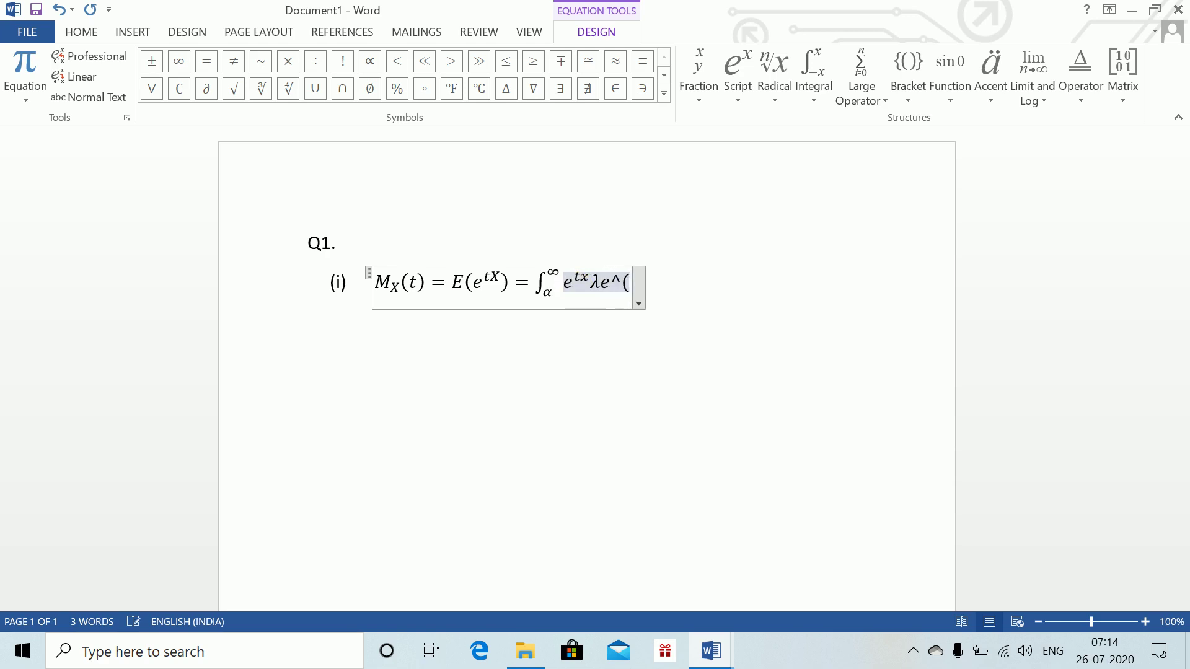
text(-\a)
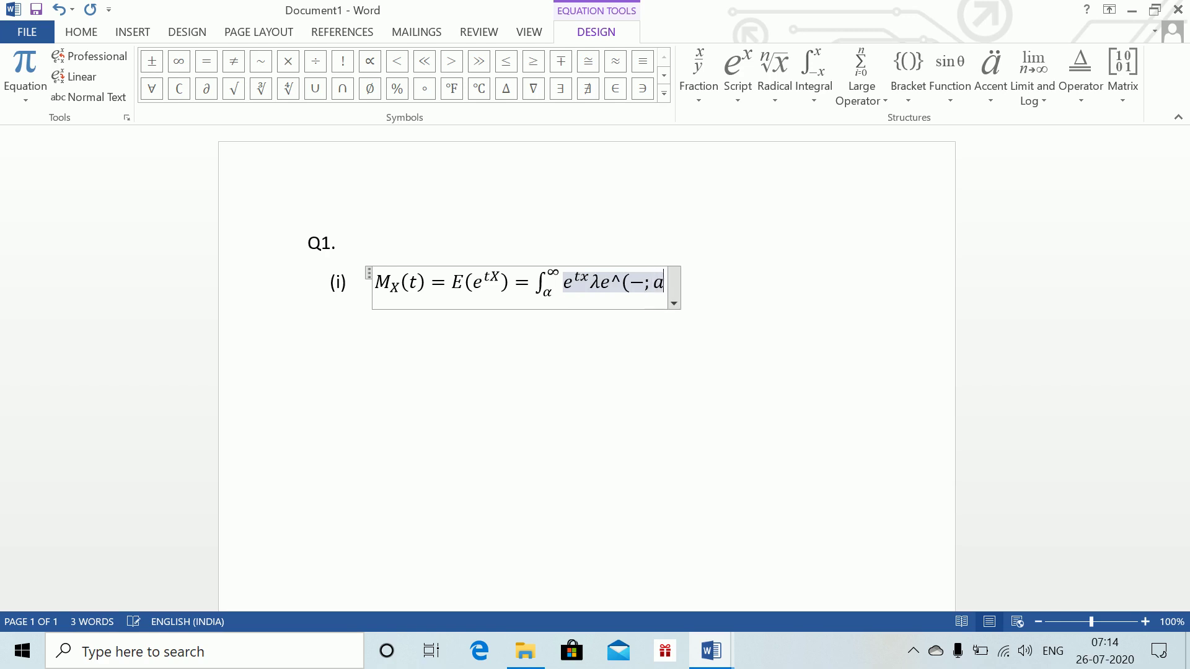
key(BackSpace)
key(BackSpace)
text(\m)
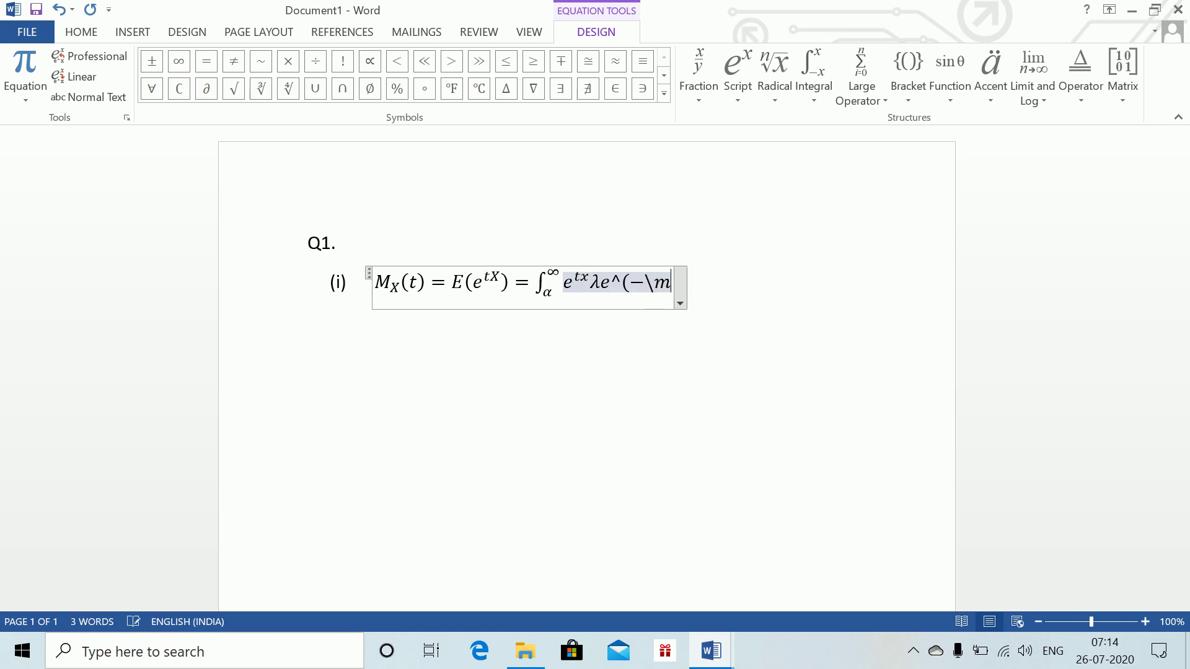
key(BackSpace)
text(lambda)
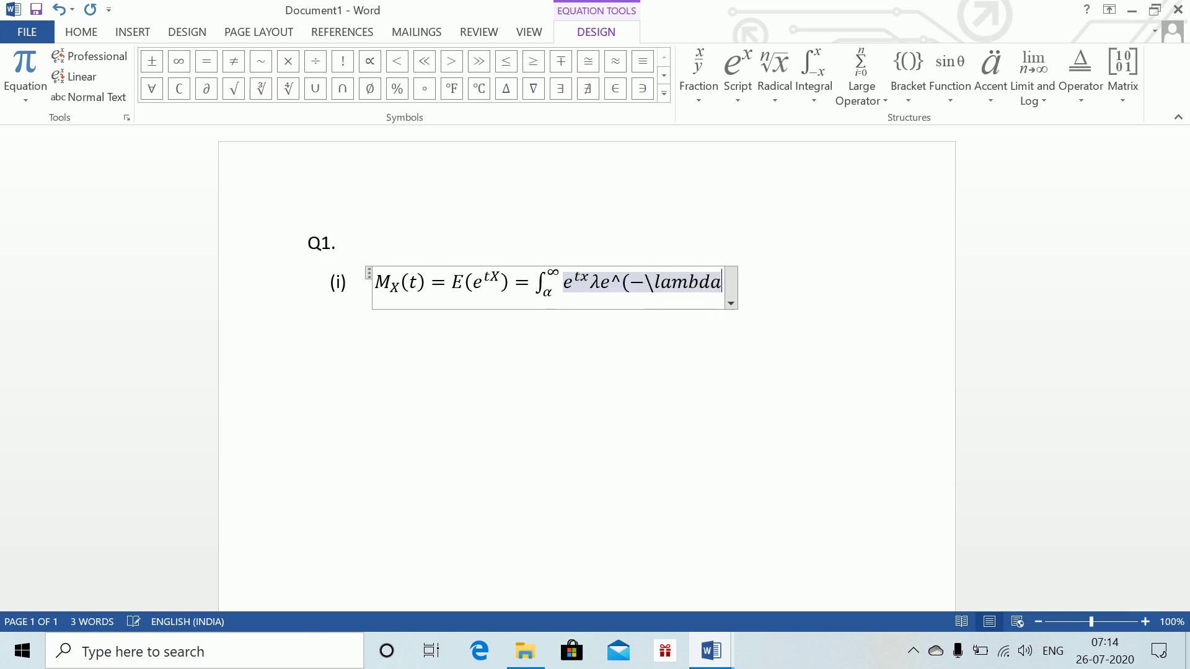
key(space)
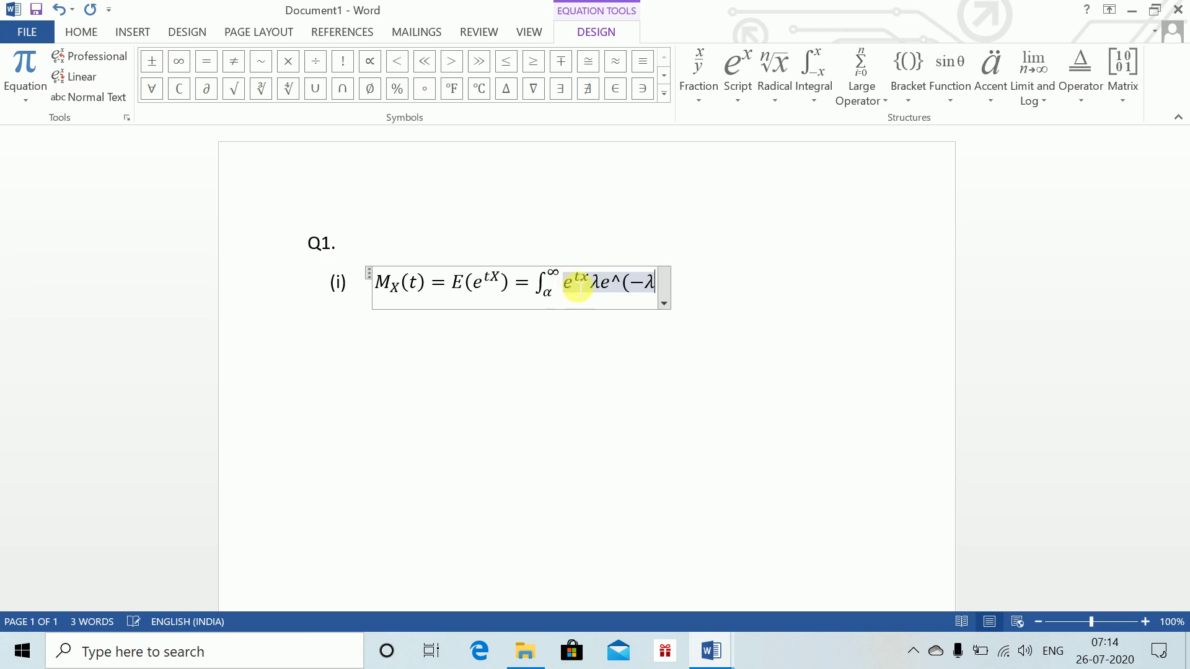
text(()
text(x-\alp)
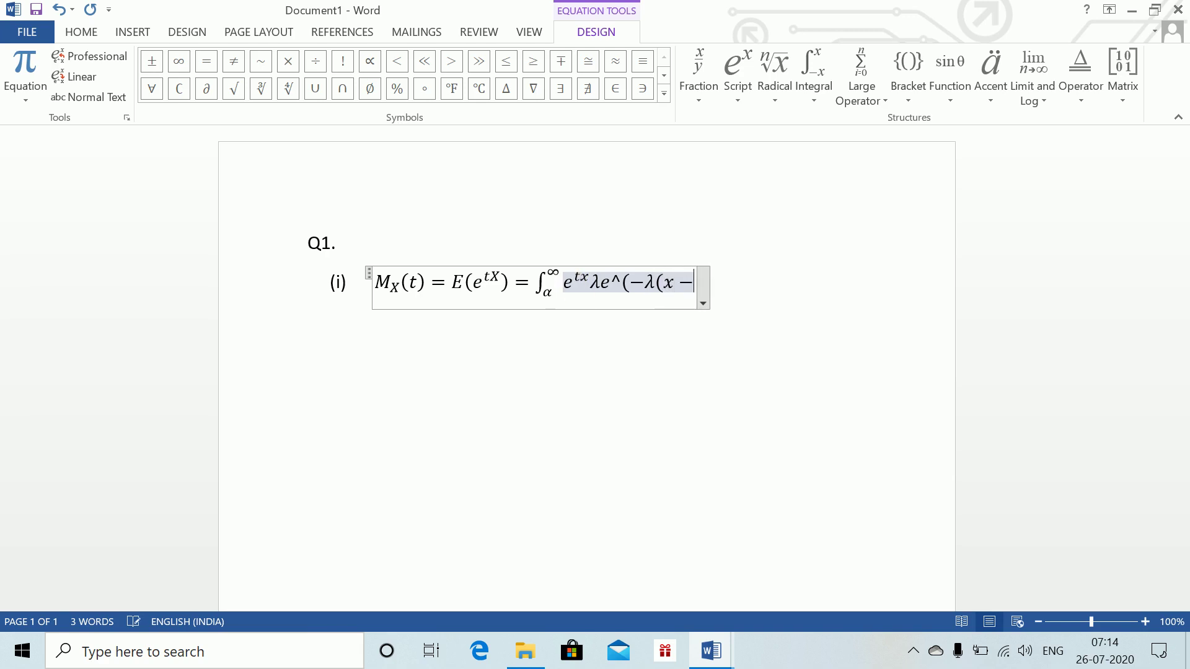
text(ha)
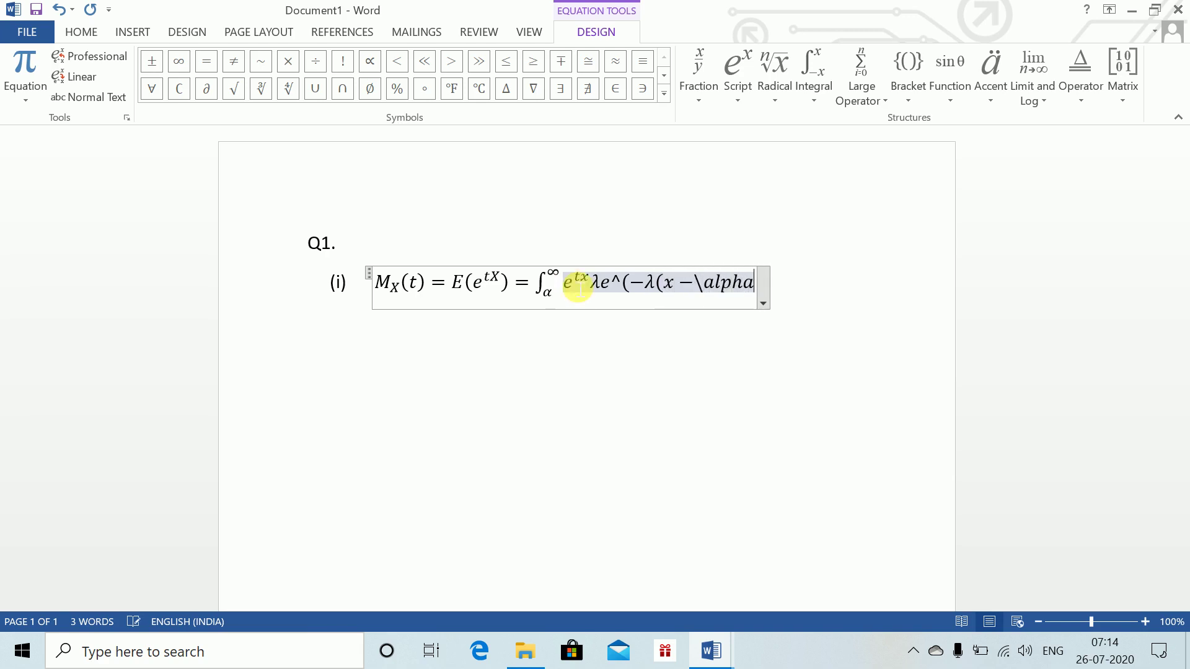
text( ))
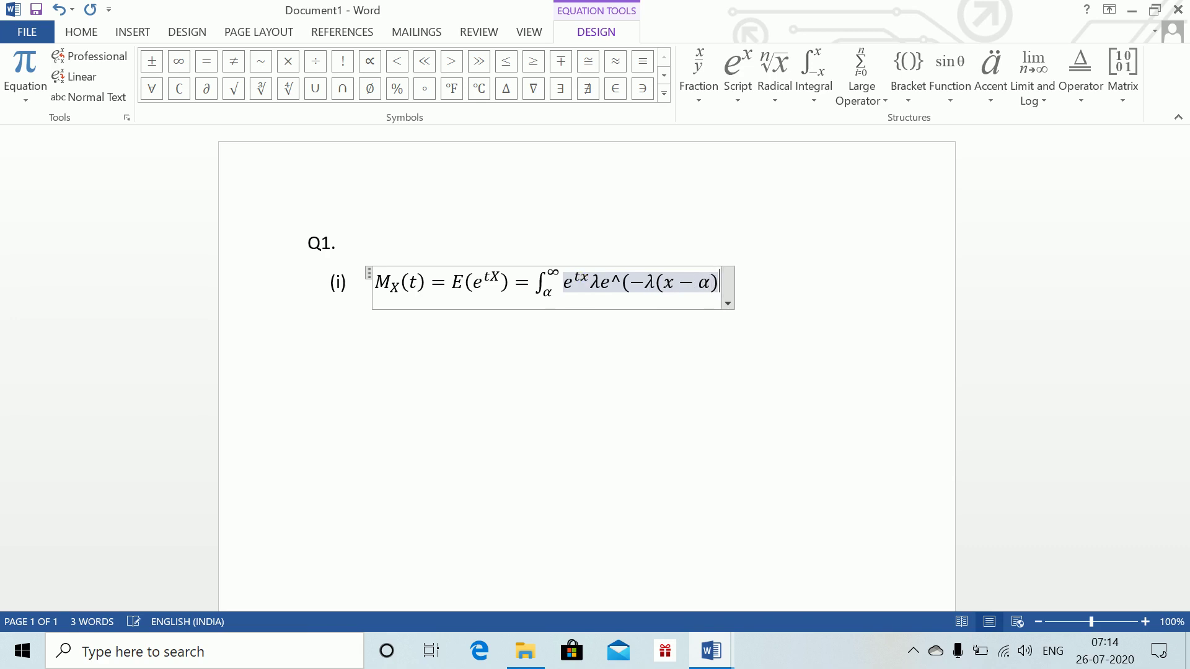
text() )
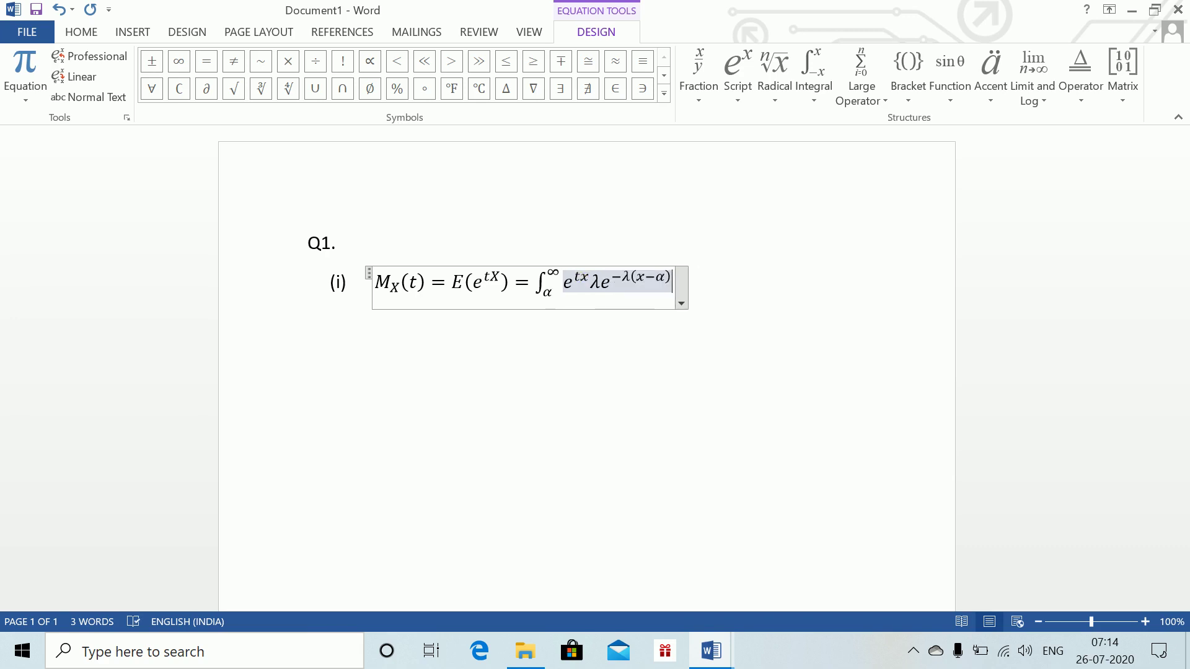
text(dx)
- Start a new unnumbered equation line below item (i), containing only an equals sign
key(Return)
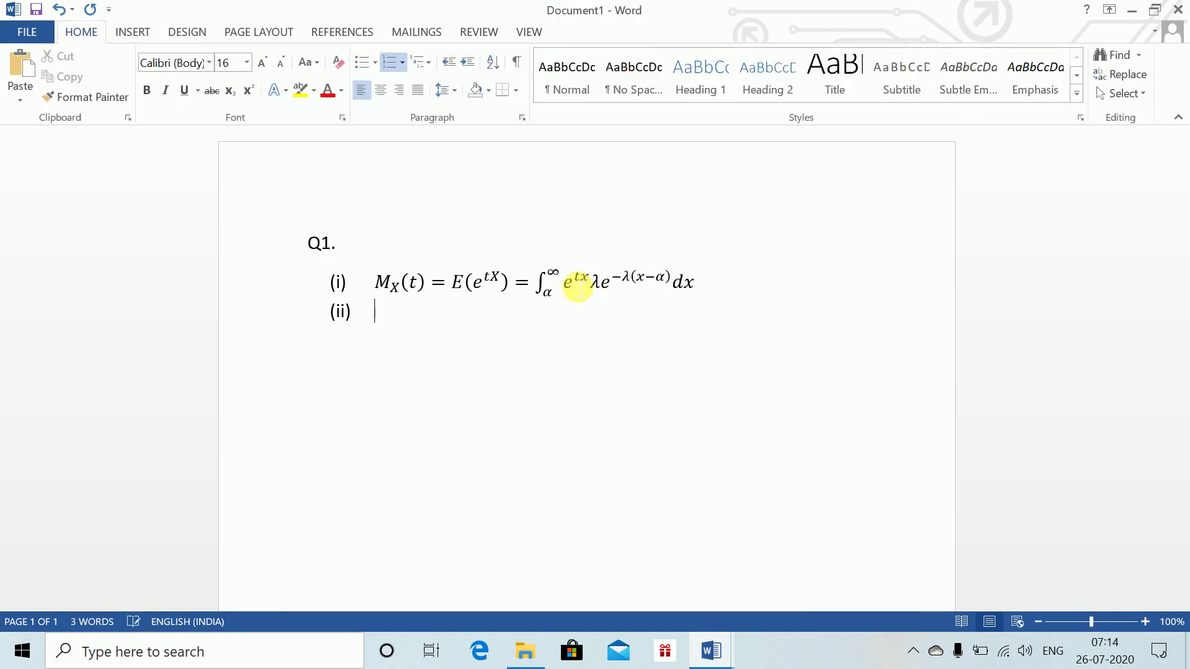
key(BackSpace)
key(alt+equal)
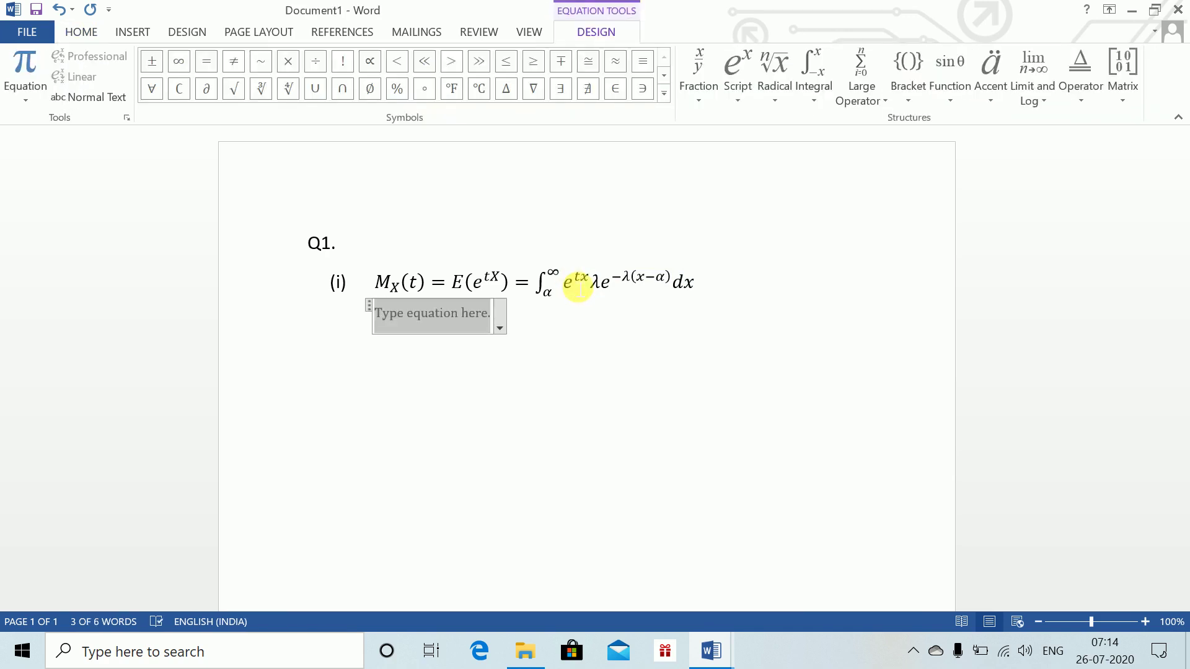
text(=\)
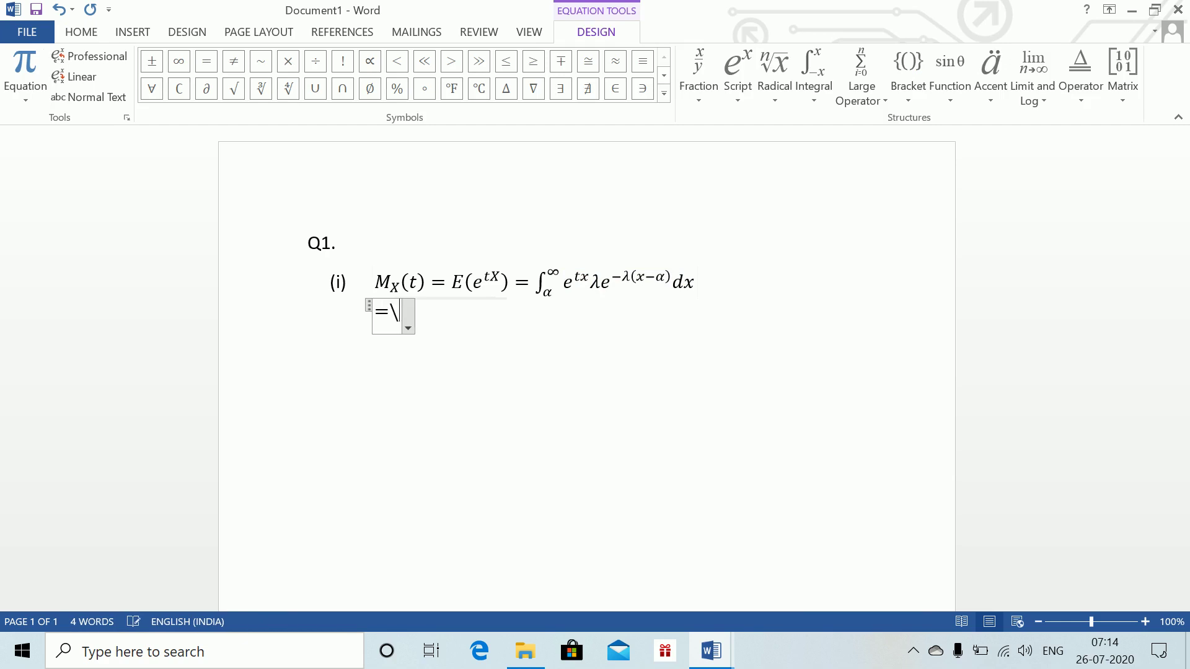
text(int _)
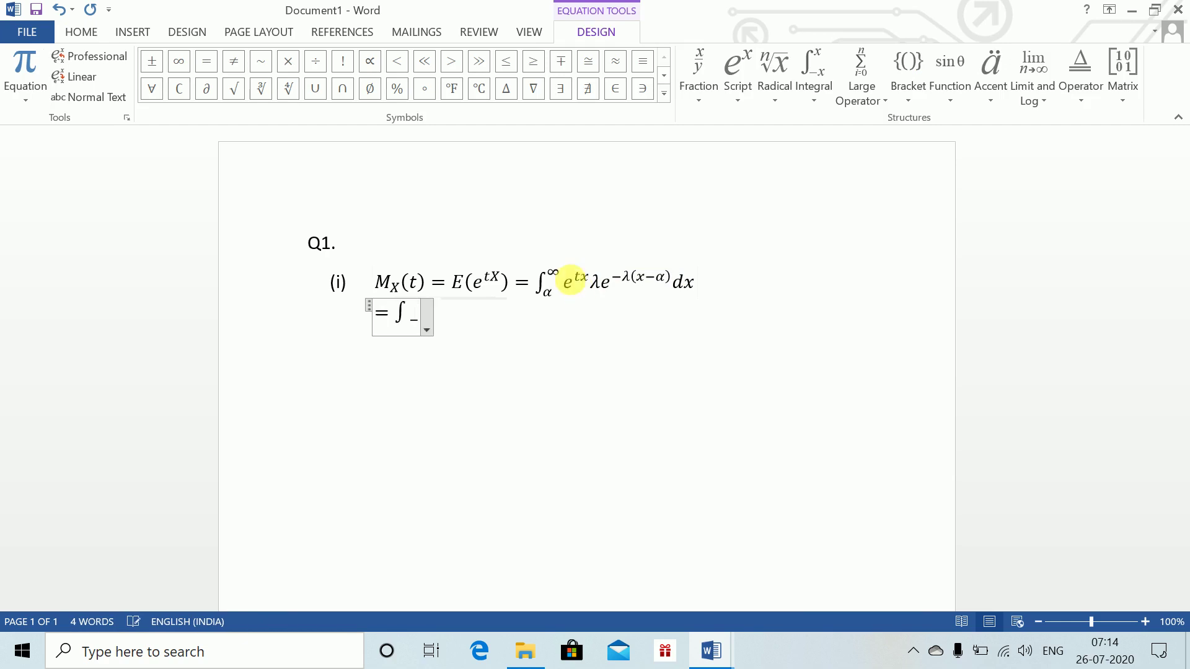
key(BackSpace)
key(BackSpace)
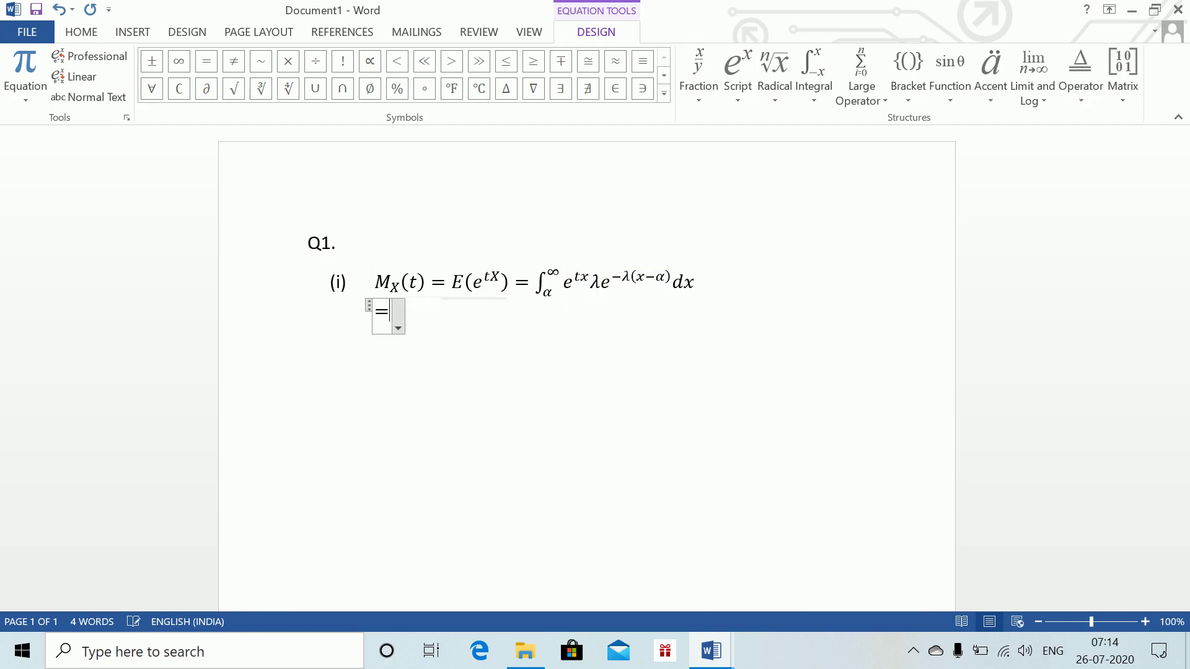
- Copy the whole integral from the first line, including dx, to after the equals sign on the second line
drag(541, 285, 661, 285)
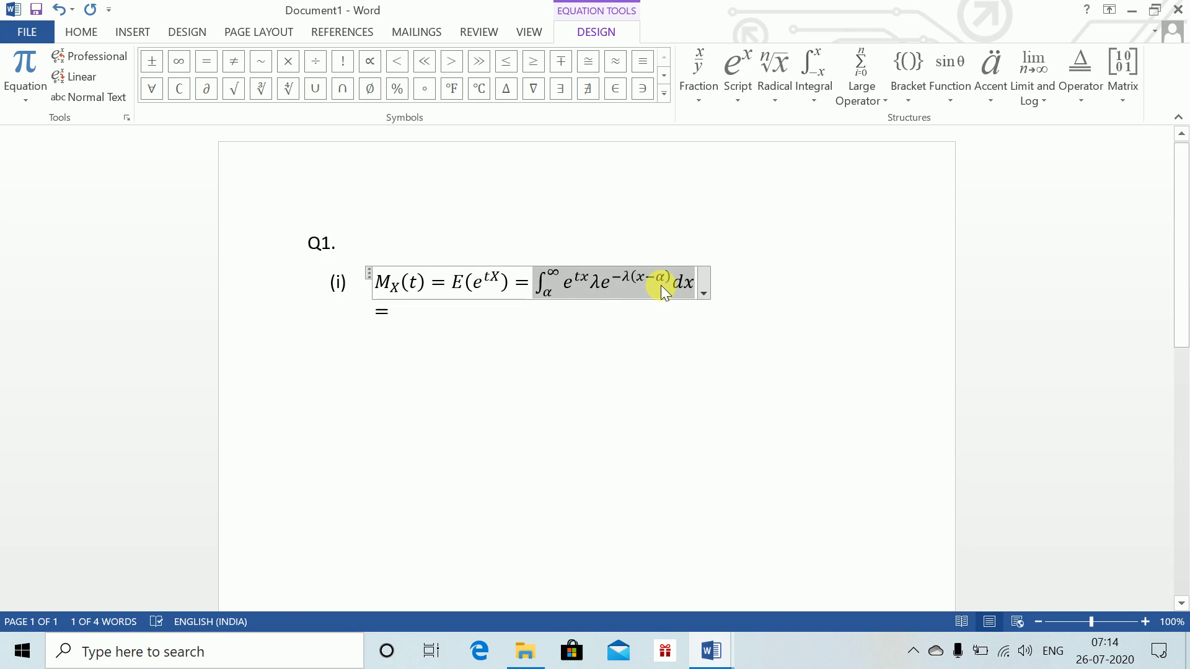
click(428, 311)
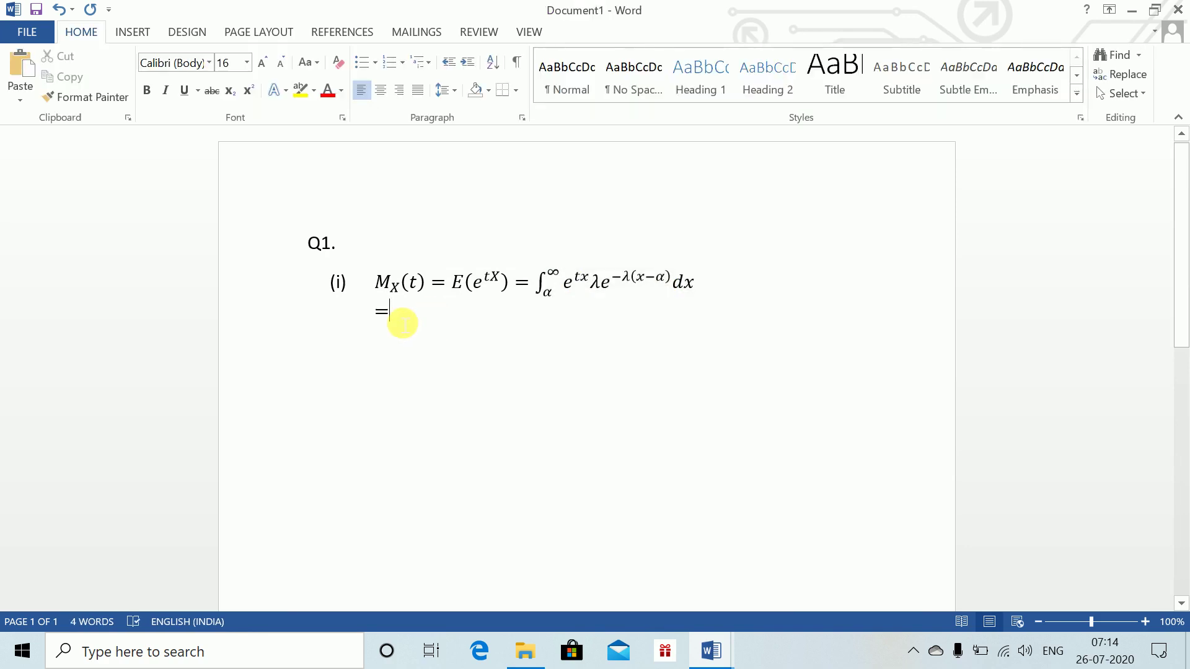
key(ctrl+v)
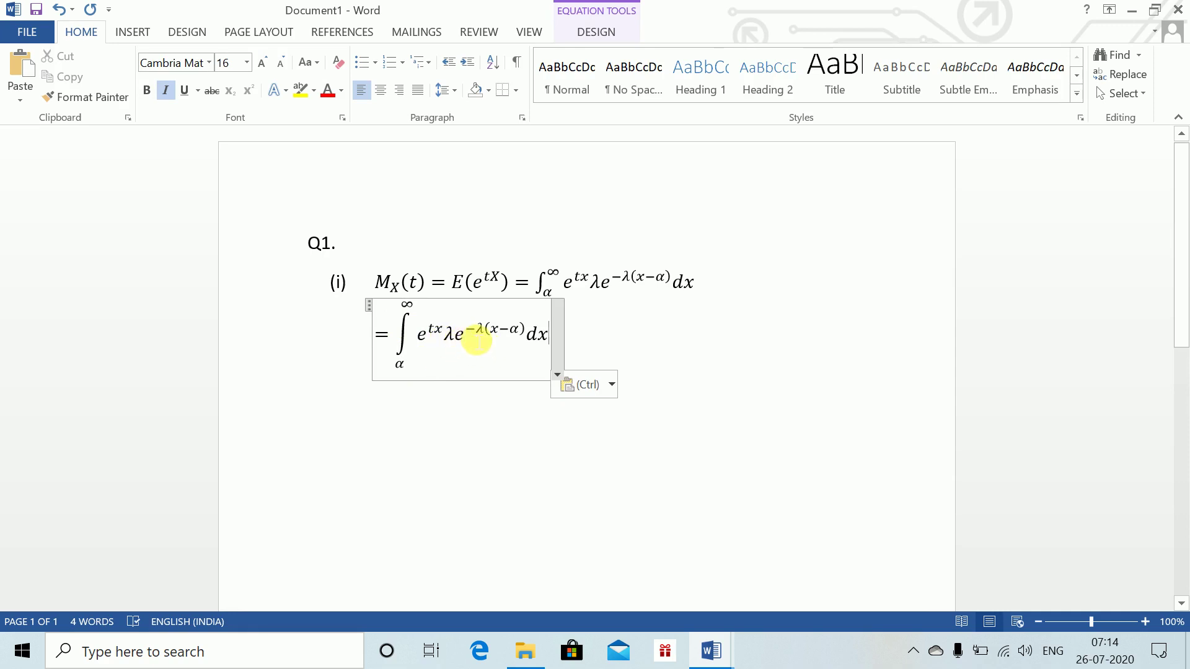
- Delete the factor e^(tx) from the integrand on the second line
click(456, 336)
key(BackSpace)
key(BackSpace)
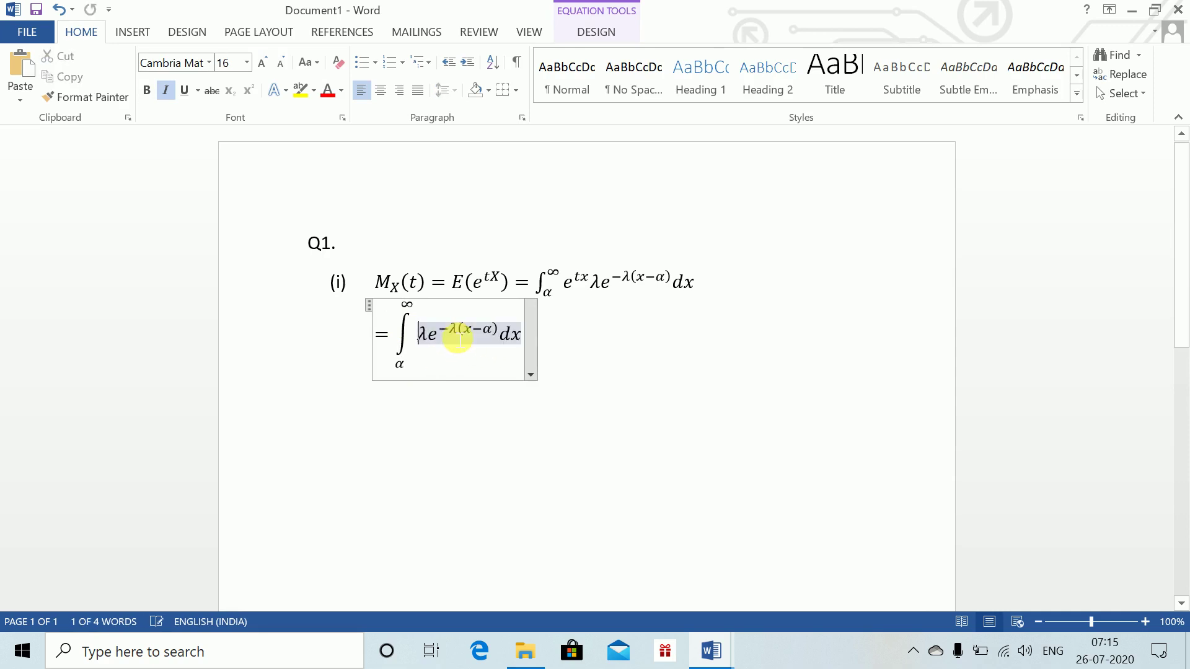
- Change the exponent of e in the second line's integrand to −x(λ−t)
key(Right)
key(Right)
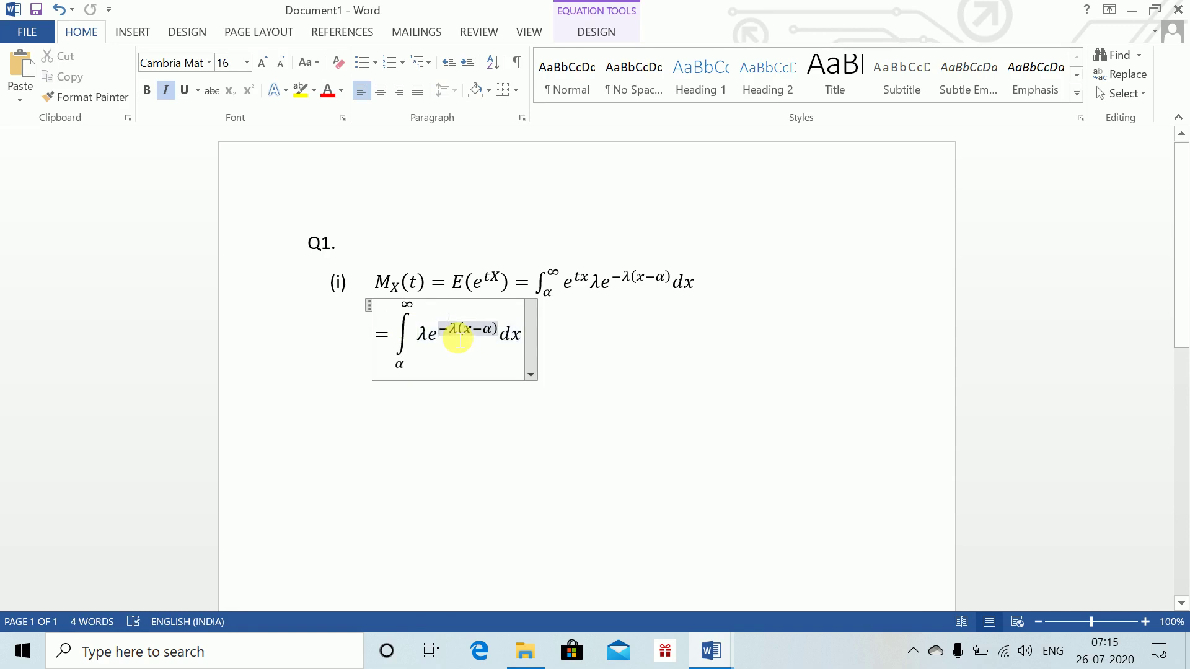
key(Right)
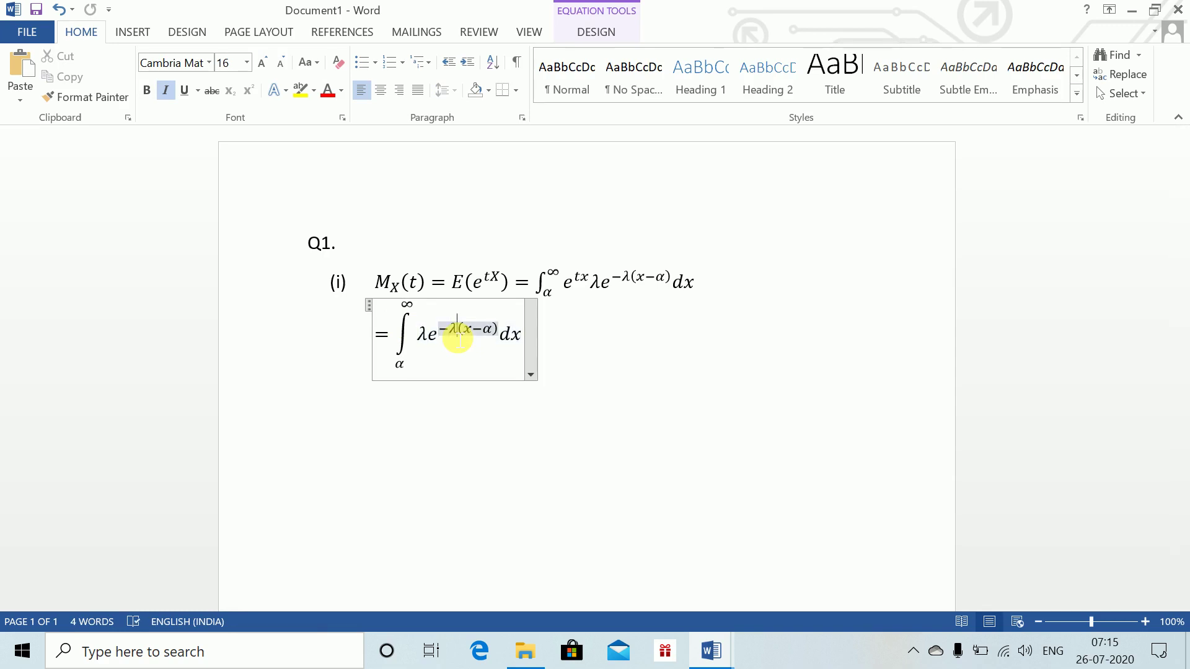
key(Right)
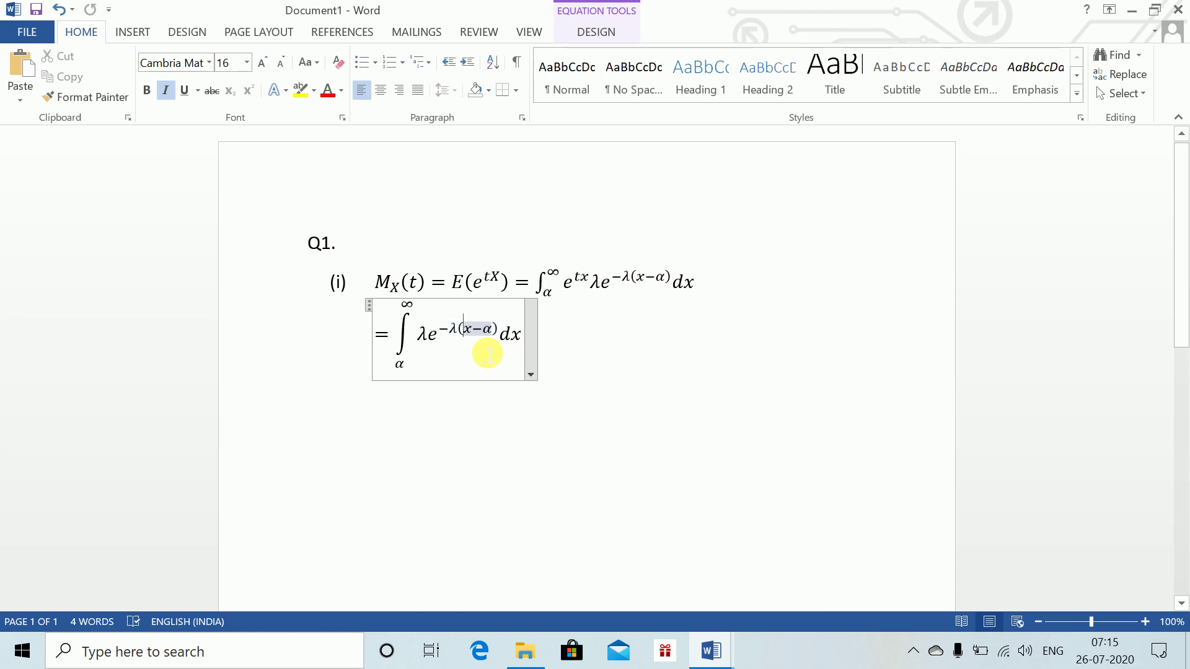
key(Left)
key(shift+Left)
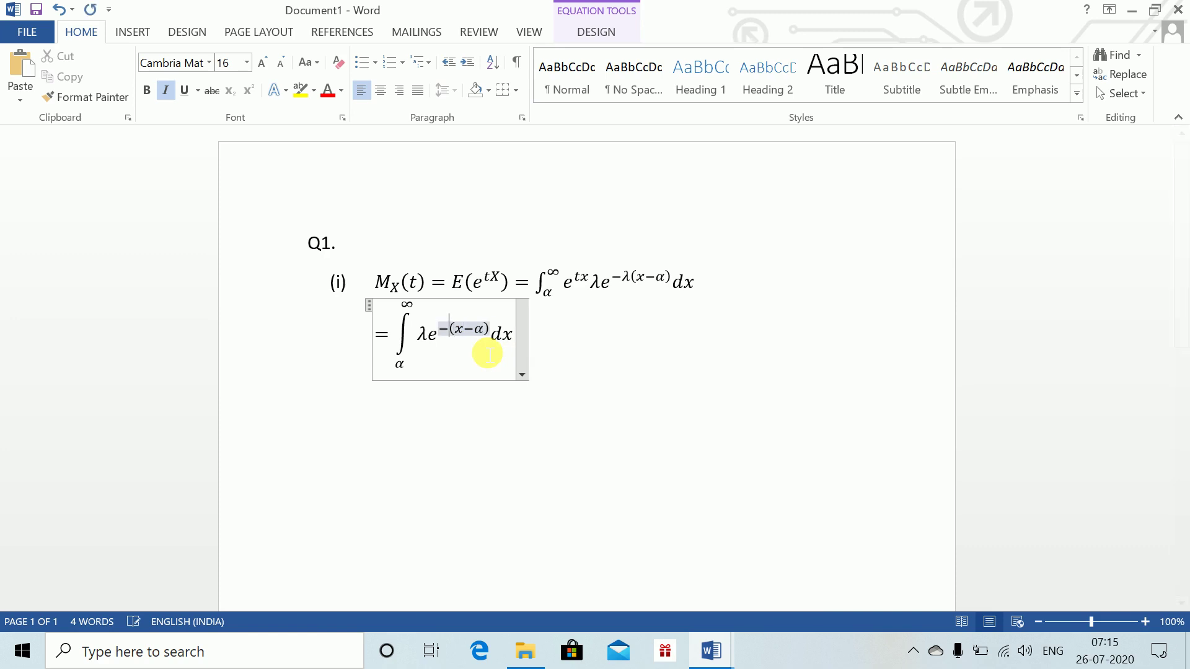
text(x)
key(BackSpace)
text(\lamb)
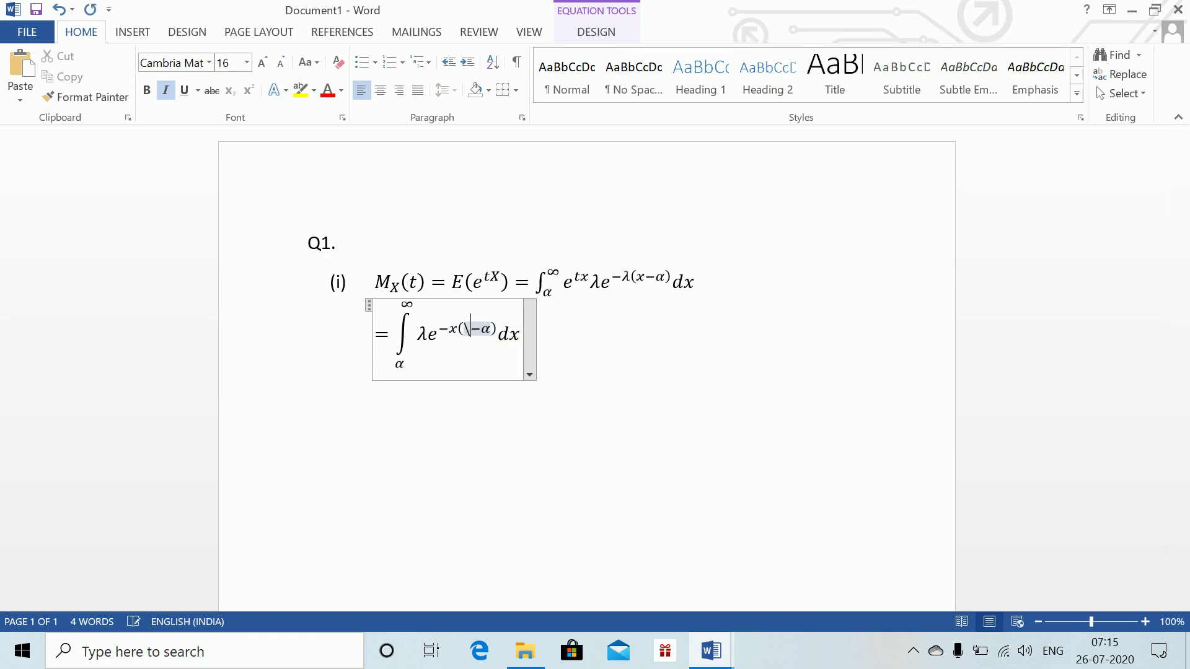
text(da)
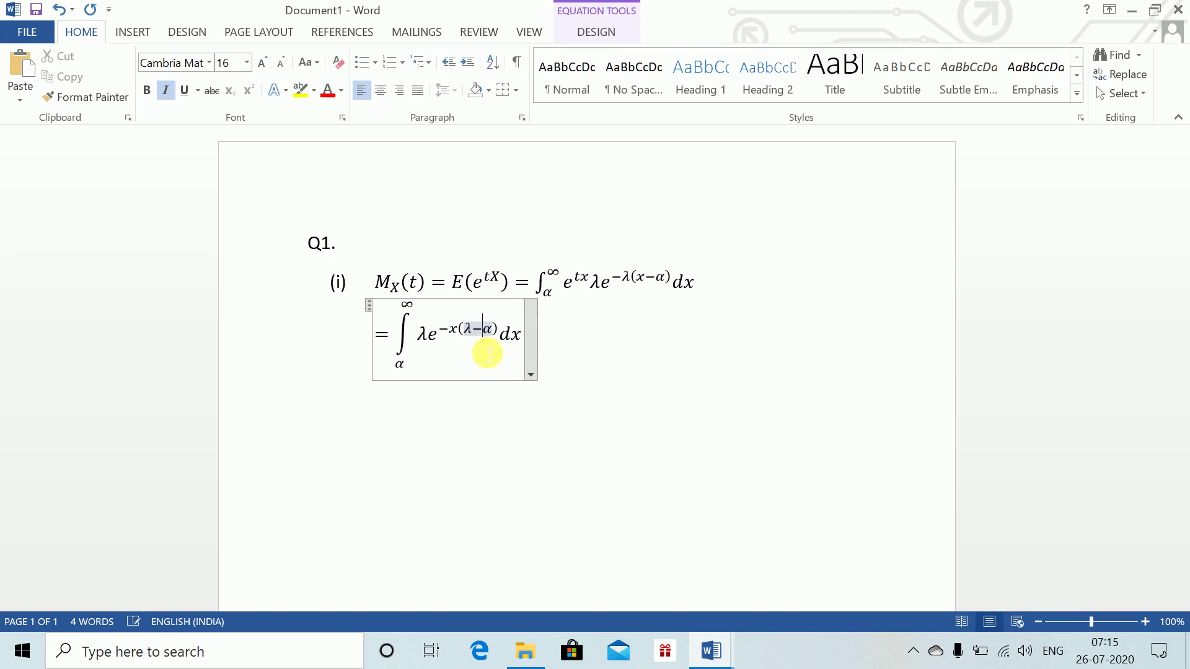
key(BackSpace)
text(t)
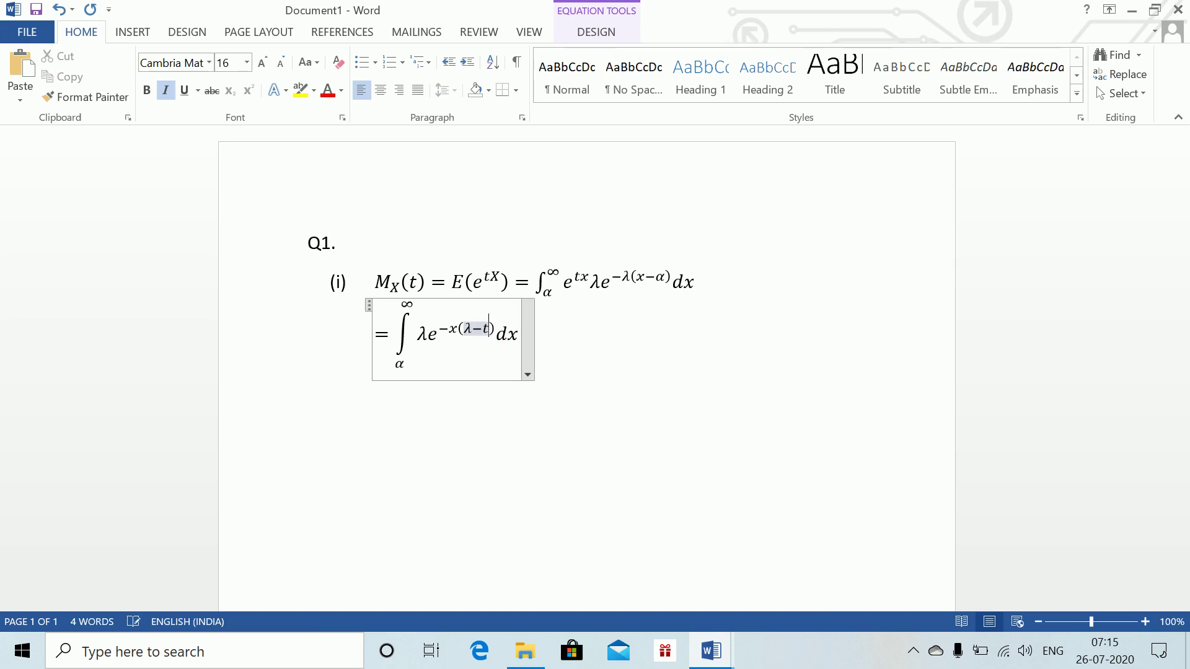
- Insert the factor e^(λα) just before dx in the second line's integral
key(Right)
key(Right)
text(e^)
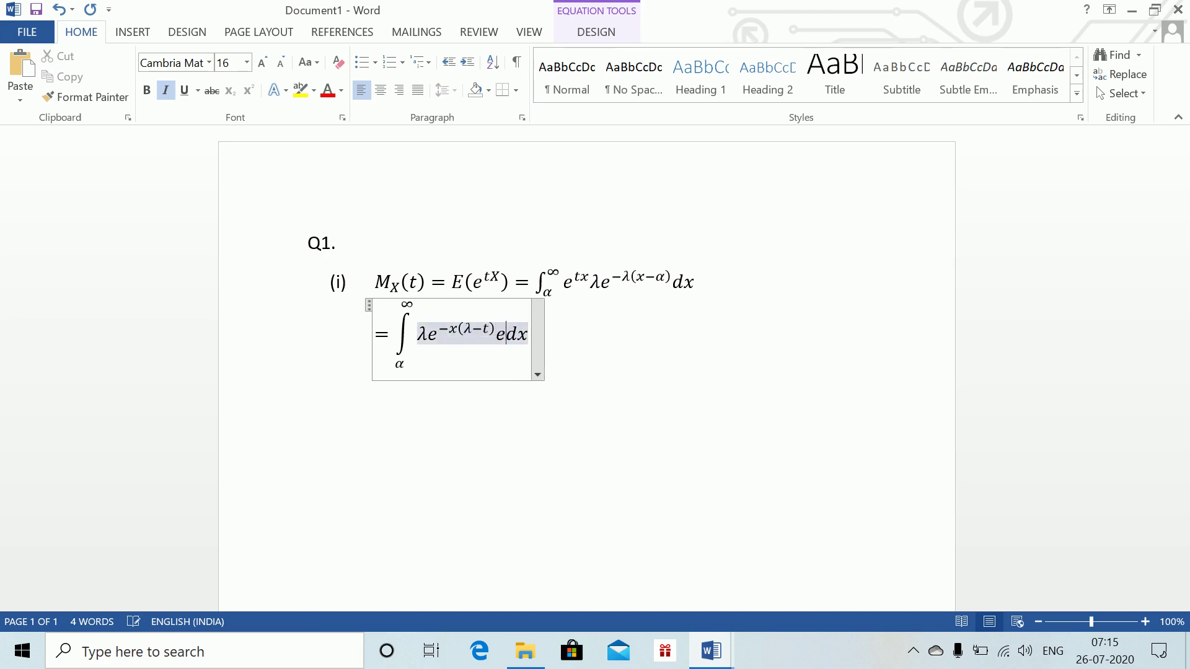
text((\lambd)
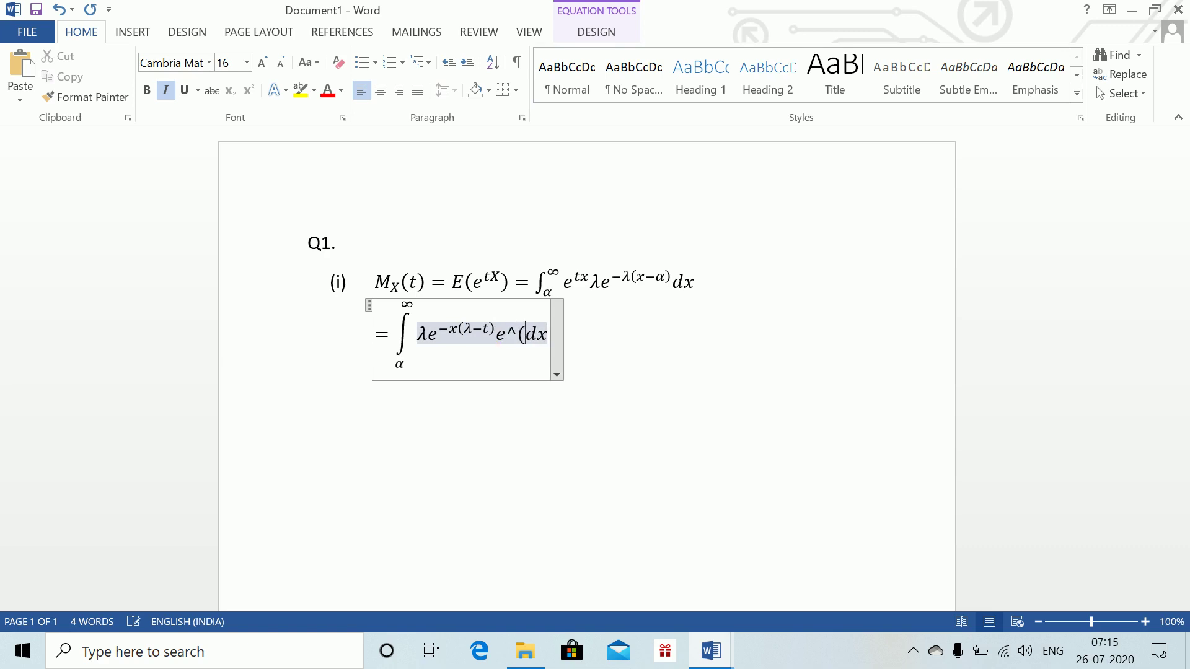
text(a )
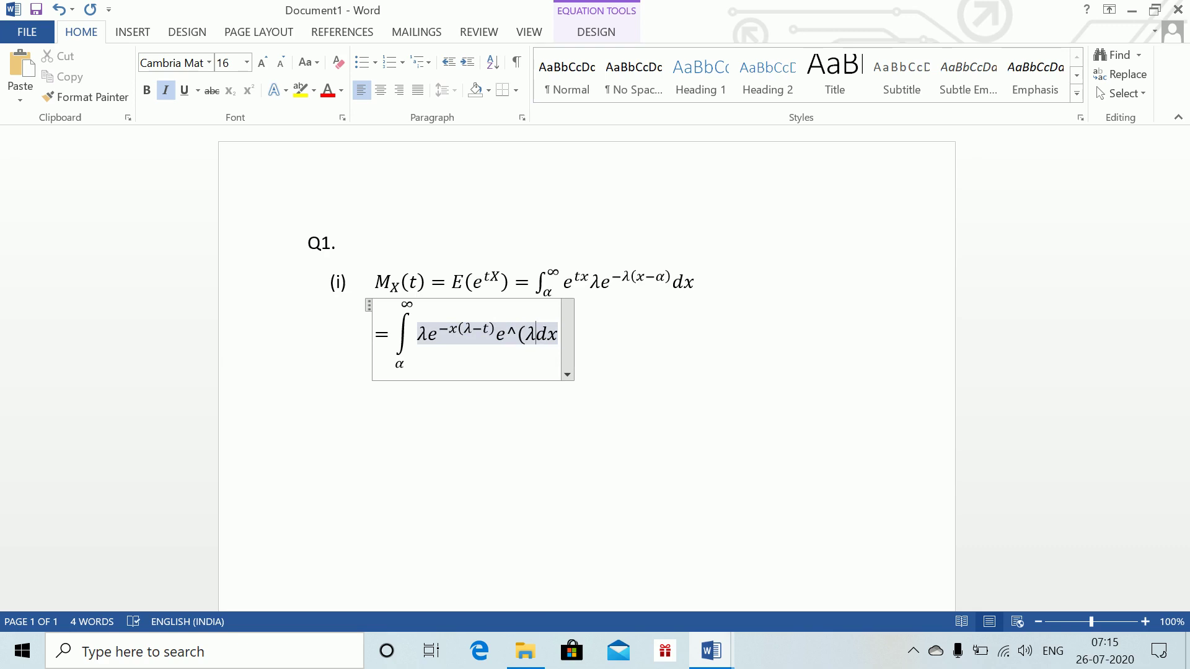
text(\alpha )
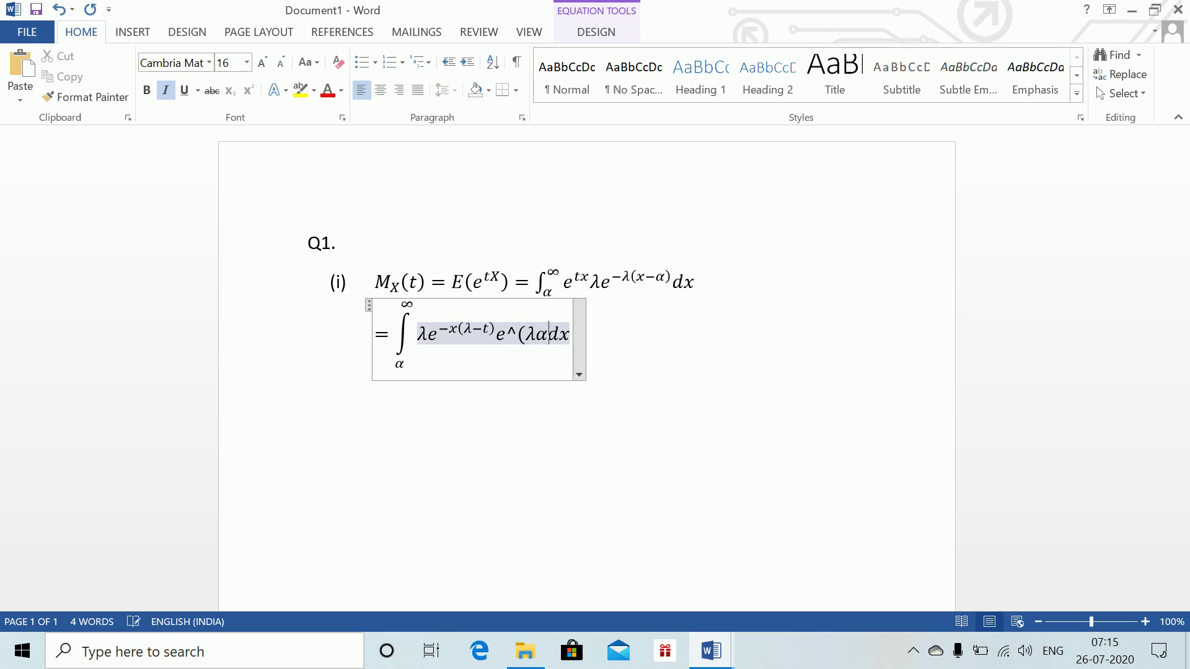
text())
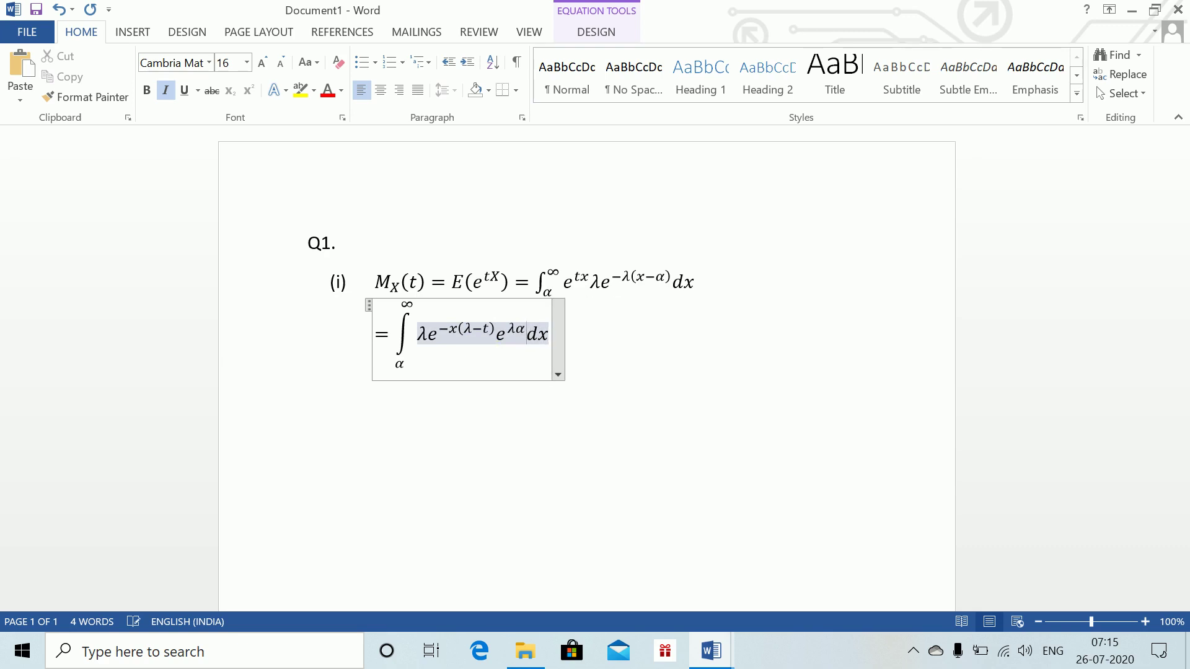
- Start a new equation line below the second integral, beginning with an opening square bracket, a minus sign and (λ
click(610, 334)
key(Return)
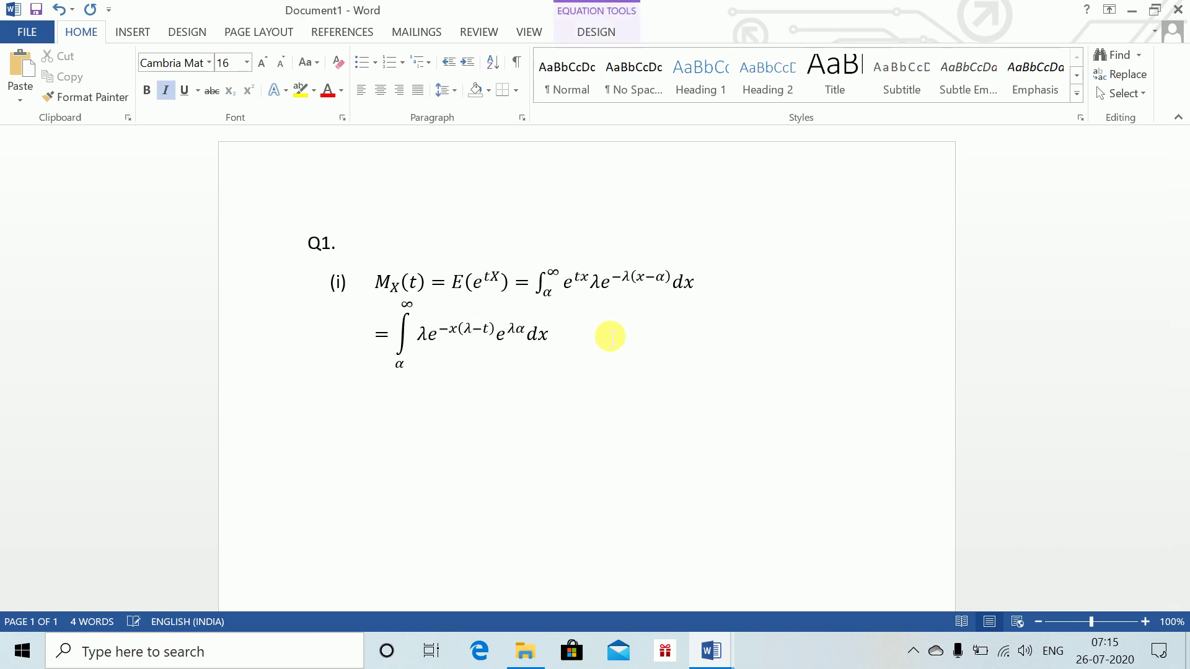
key(alt+equal)
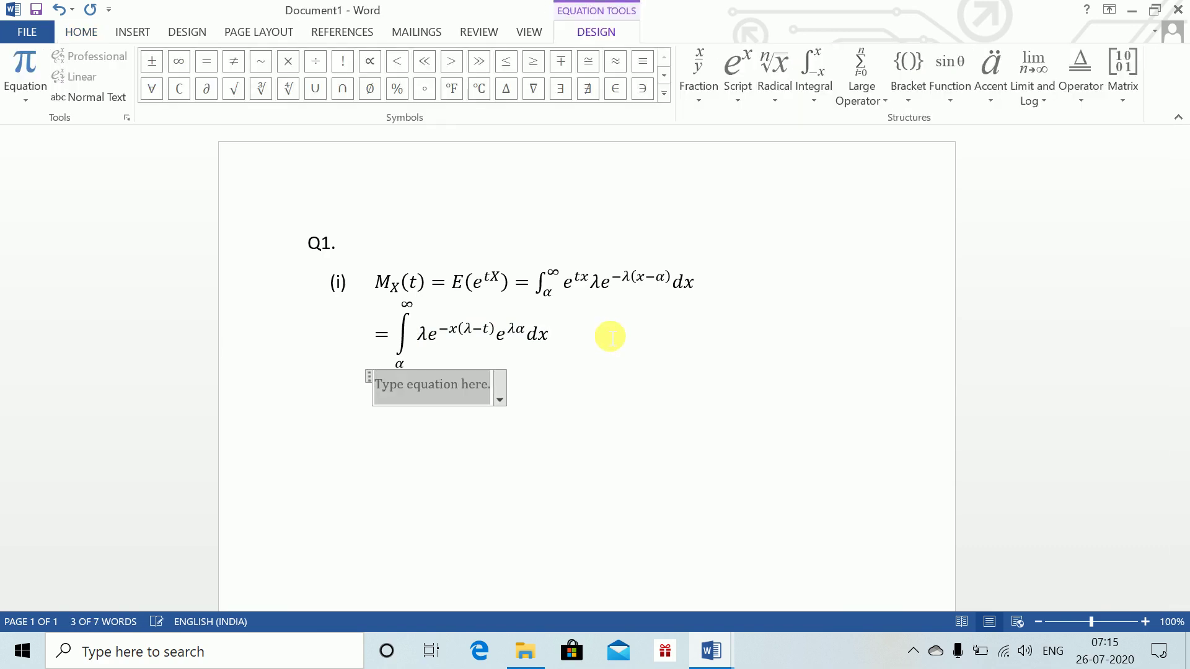
text([)
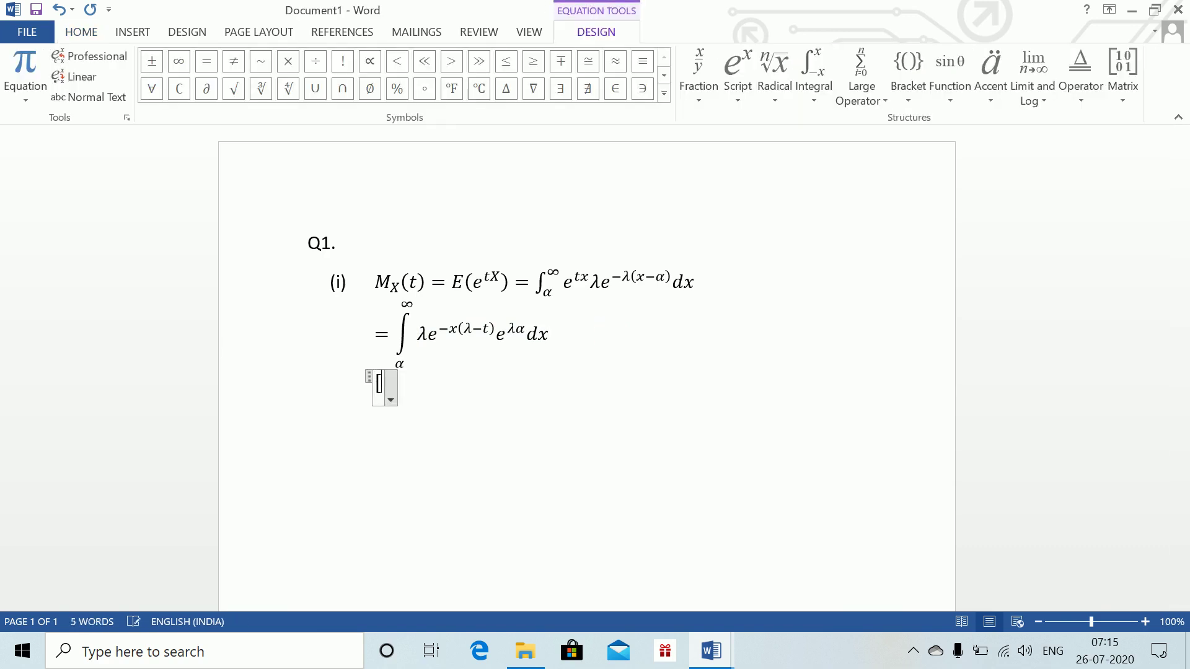
text(-)
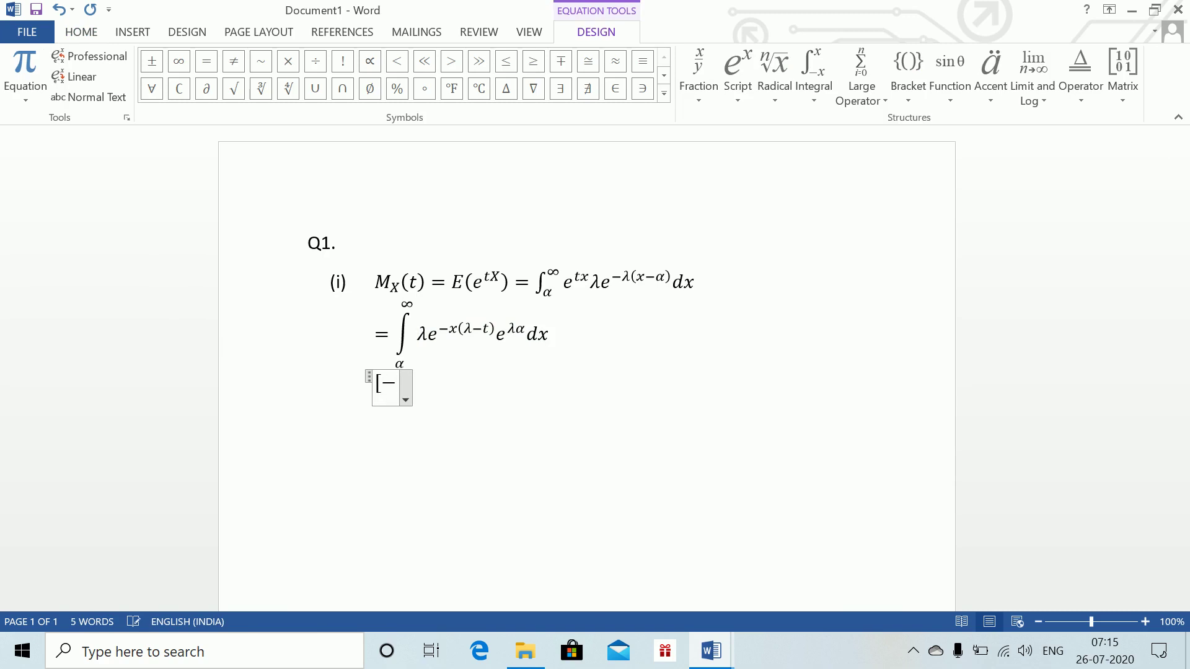
text((\lamb)
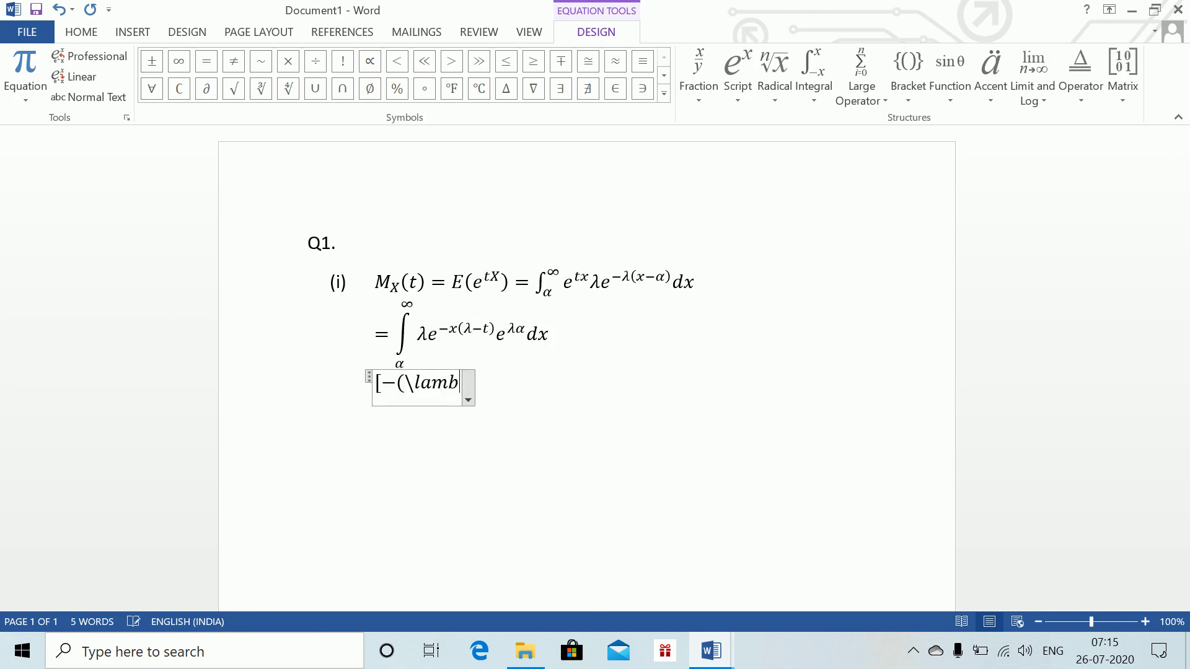
text(da )
text(\alpha)
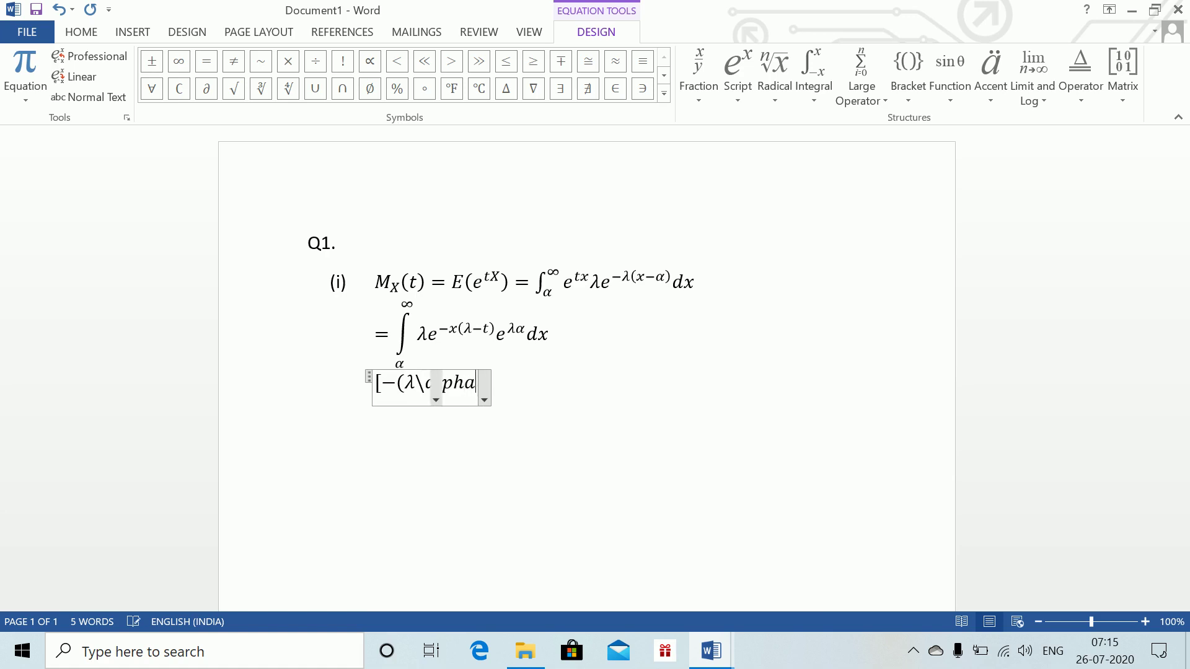
key(BackSpace)
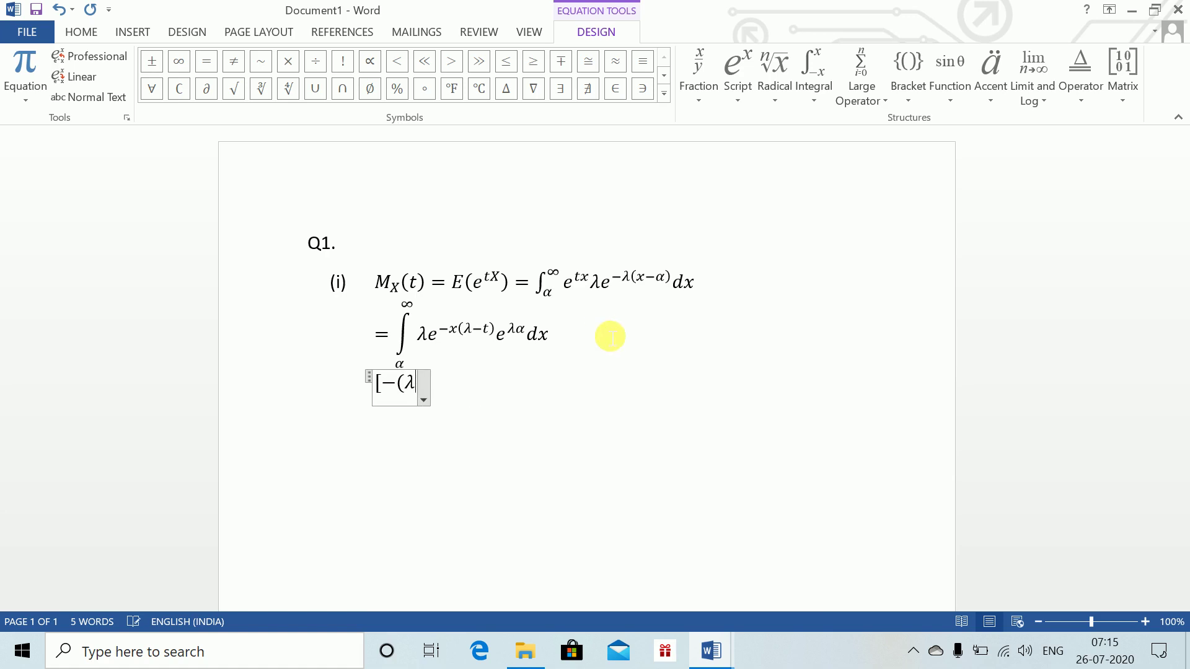
click(503, 329)
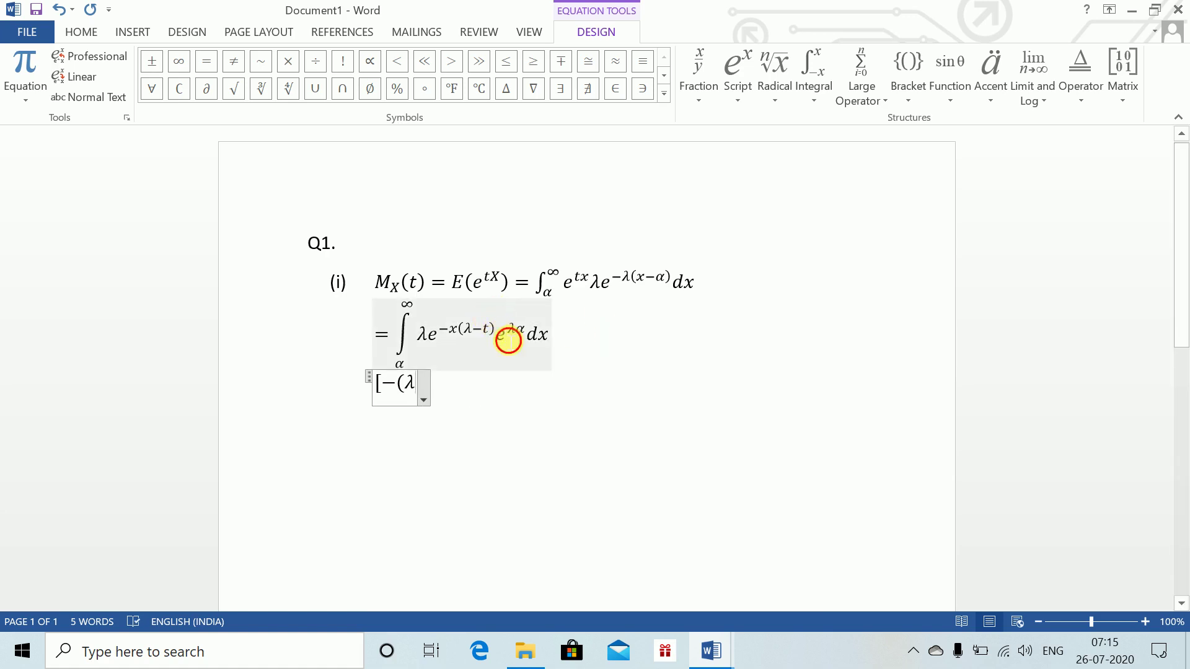
double_click(519, 339)
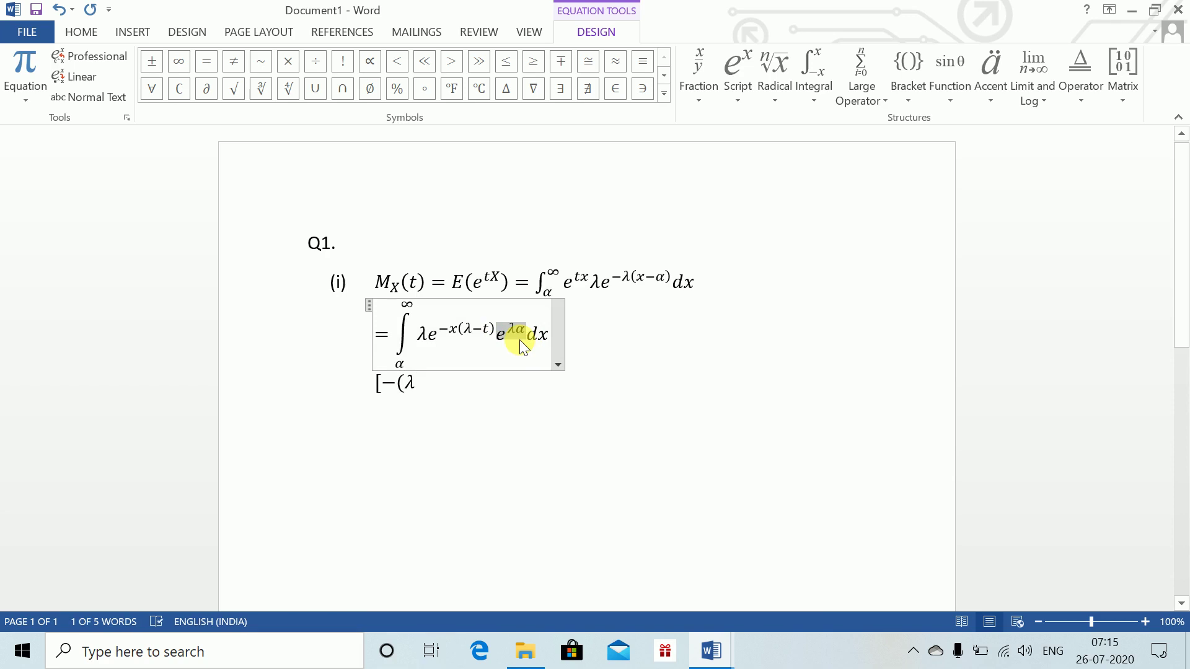
click(431, 397)
text(∫_α^∞ e^(tx) λe^(−λ(x−α)) dx)
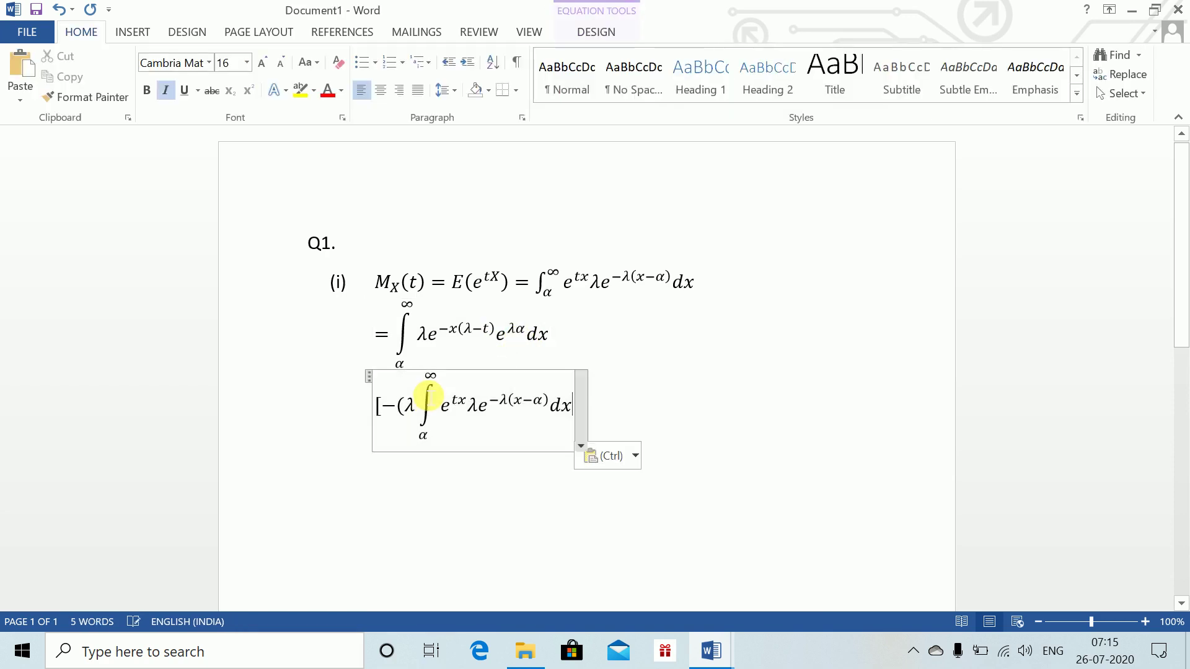
key(ctrl+z)
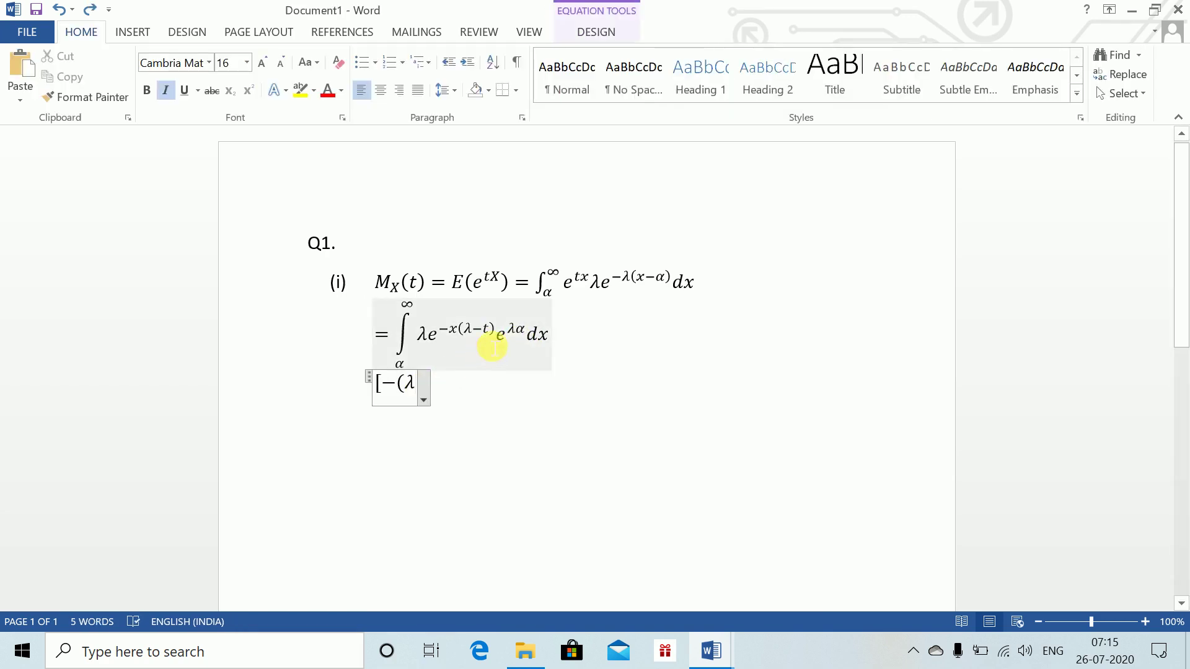
- Copy the factor e^(λα) from the second line to after λ on the third line
double_click(509, 338)
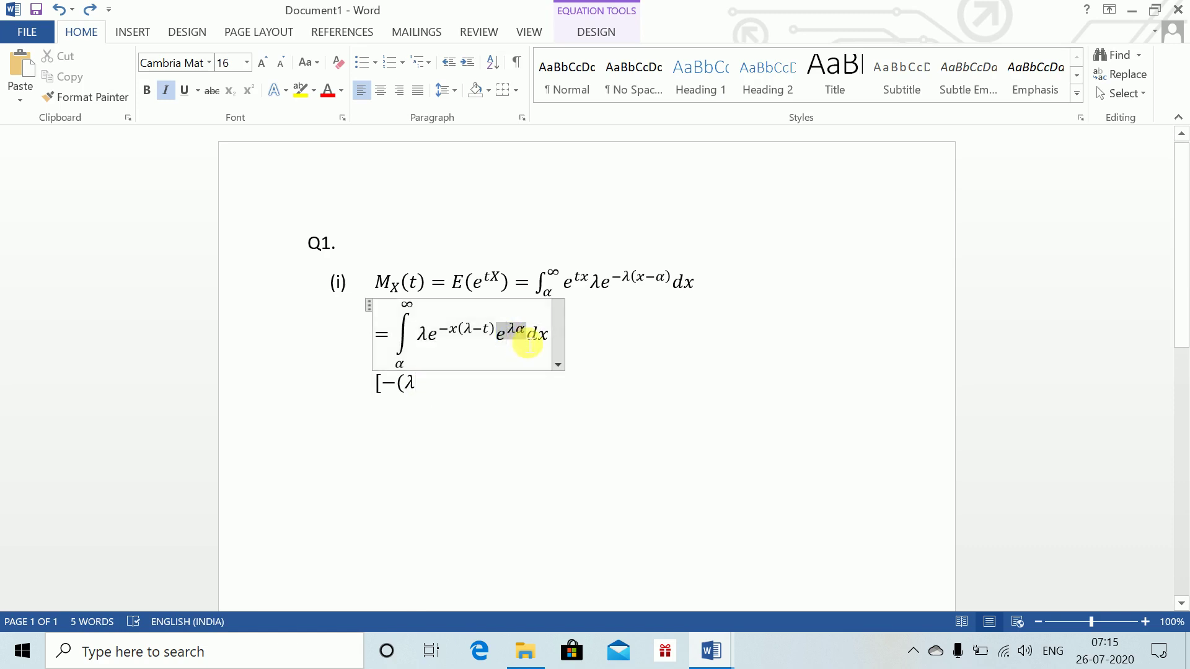
key(ctrl+c)
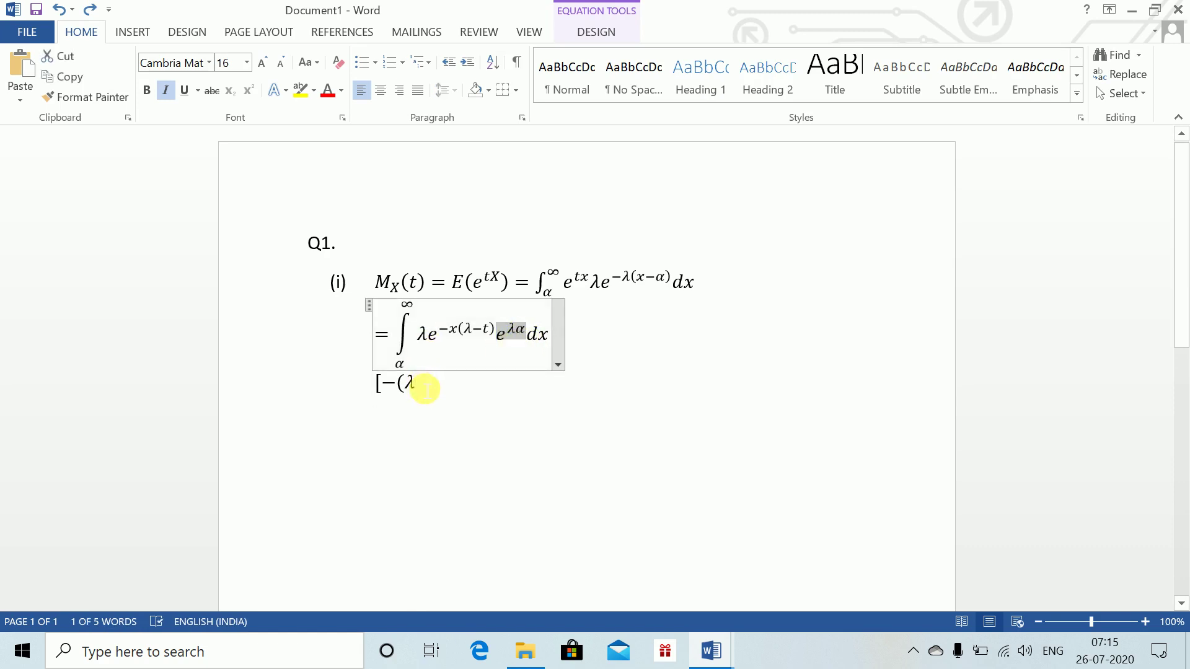
click(421, 388)
key(ctrl+v)
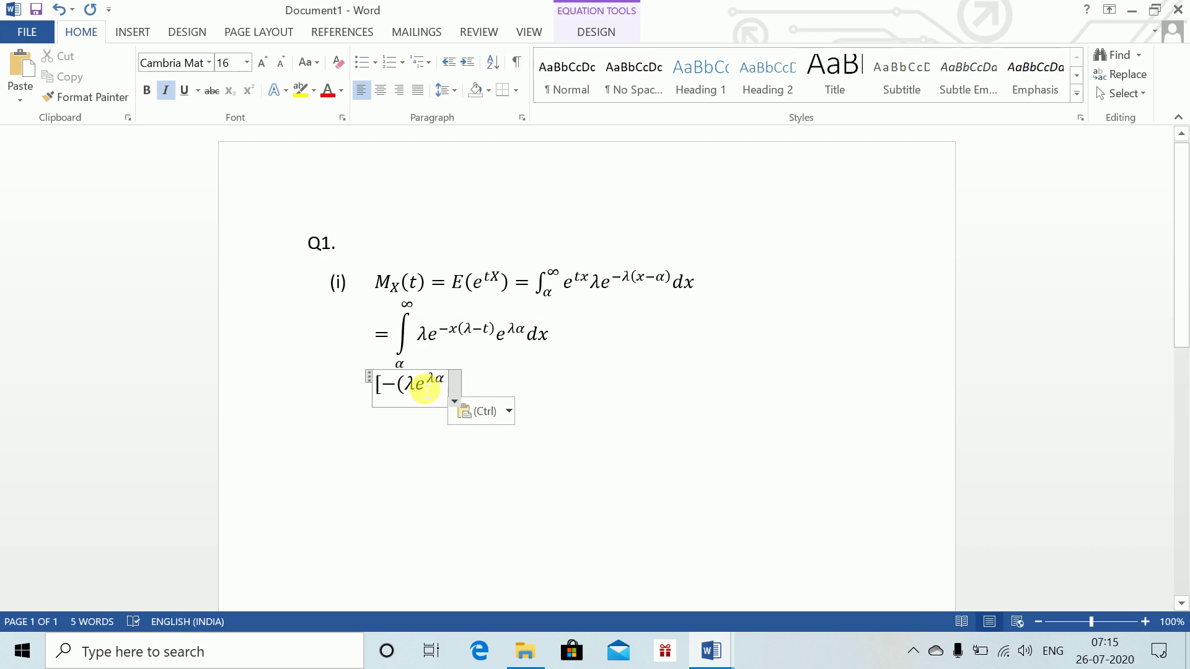
- Close the numerator λe^(λα) on the third line and divide it by (λ − t)
text()/)
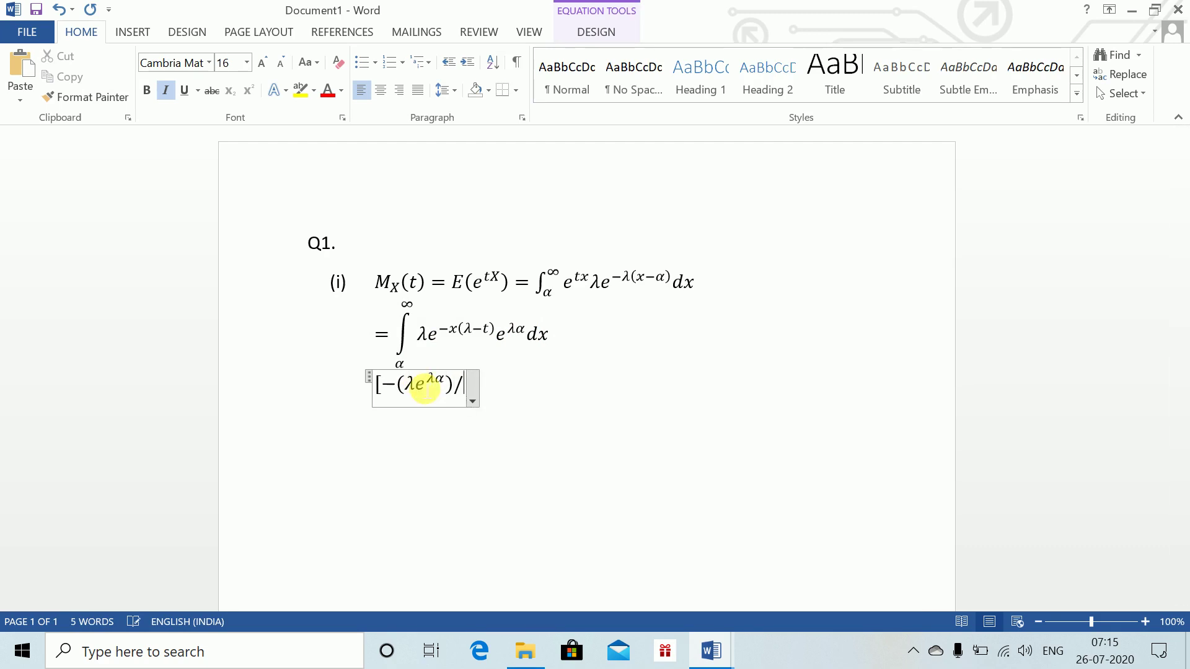
text((\)
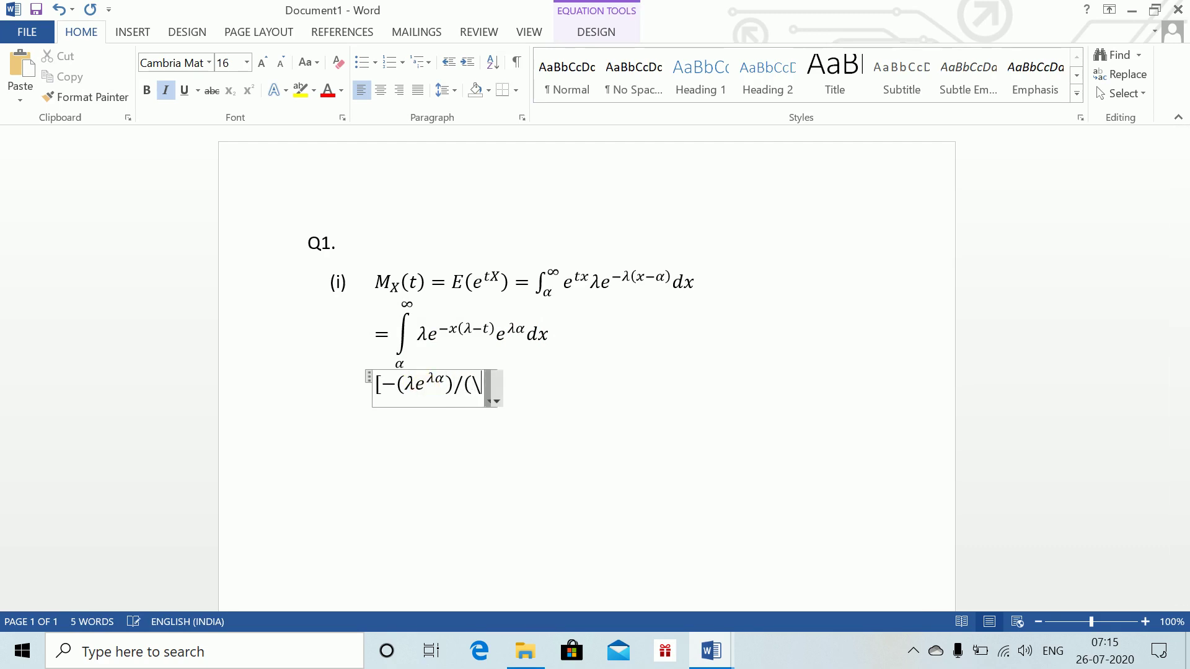
text(lambda -t)
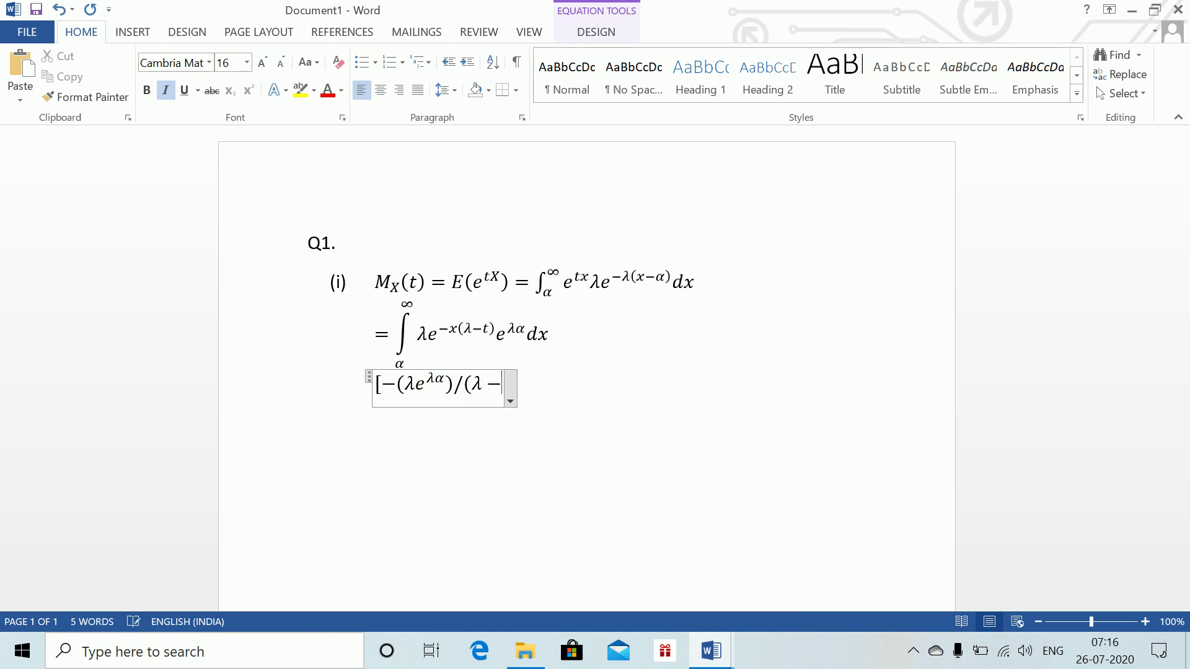
text())
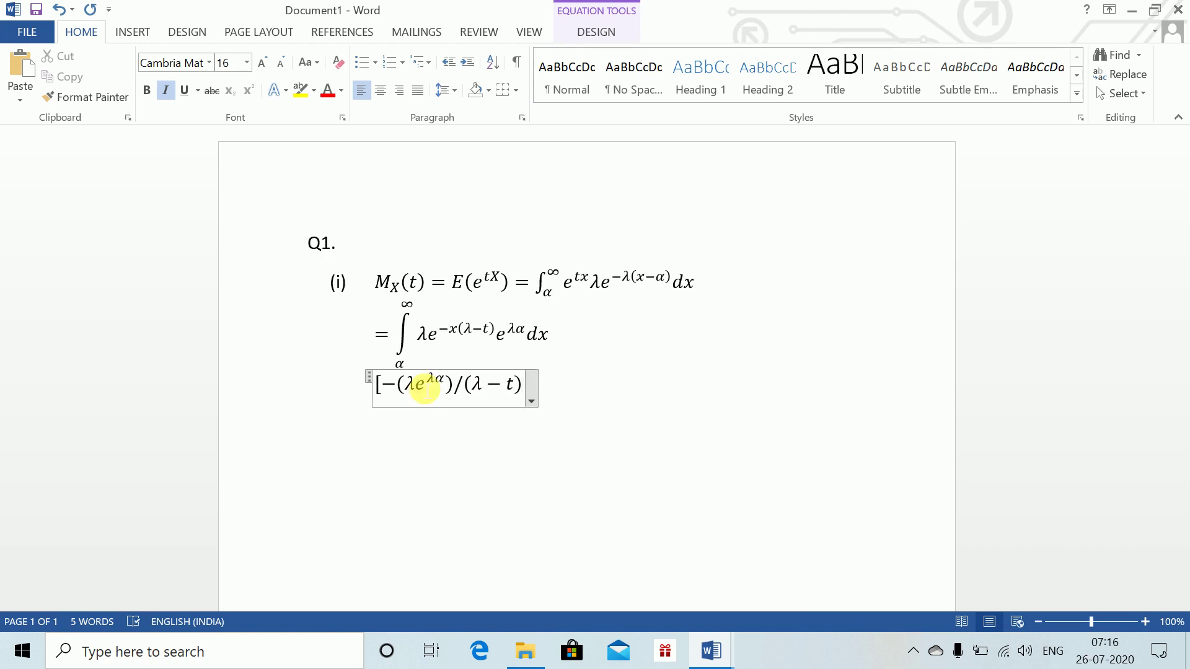
- After the third line's fraction, add e^(−((λ − t)x), copying (λ − t) from the exponent in the second line
text( e^)
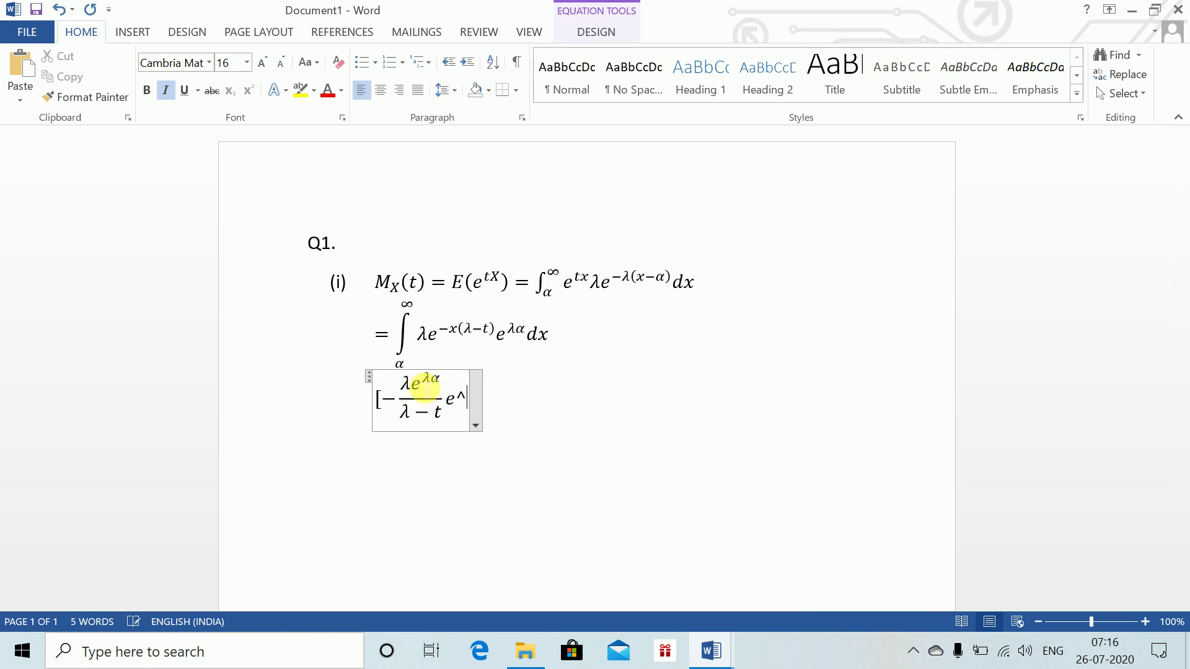
text((−)
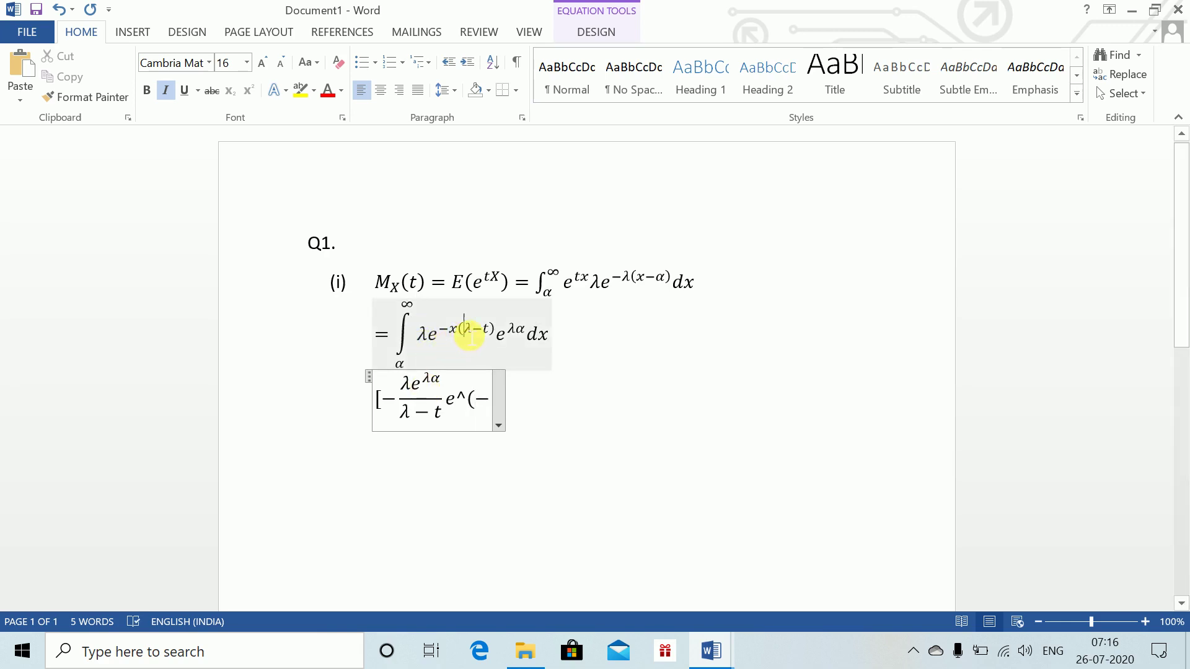
double_click(469, 335)
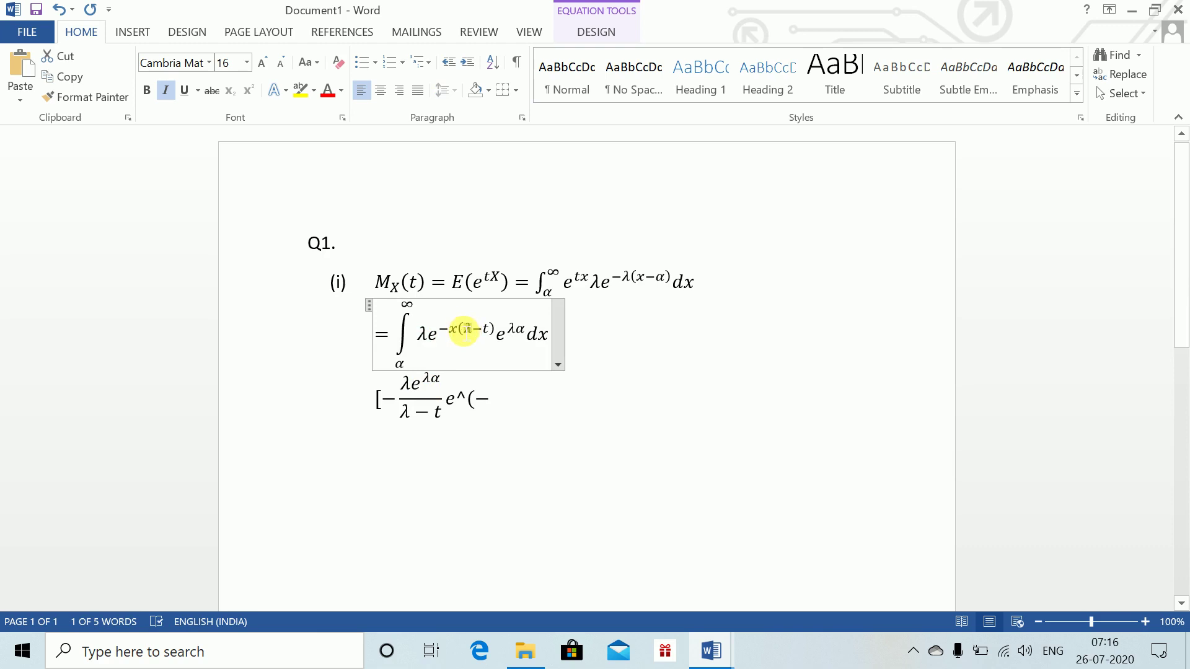
double_click(472, 333)
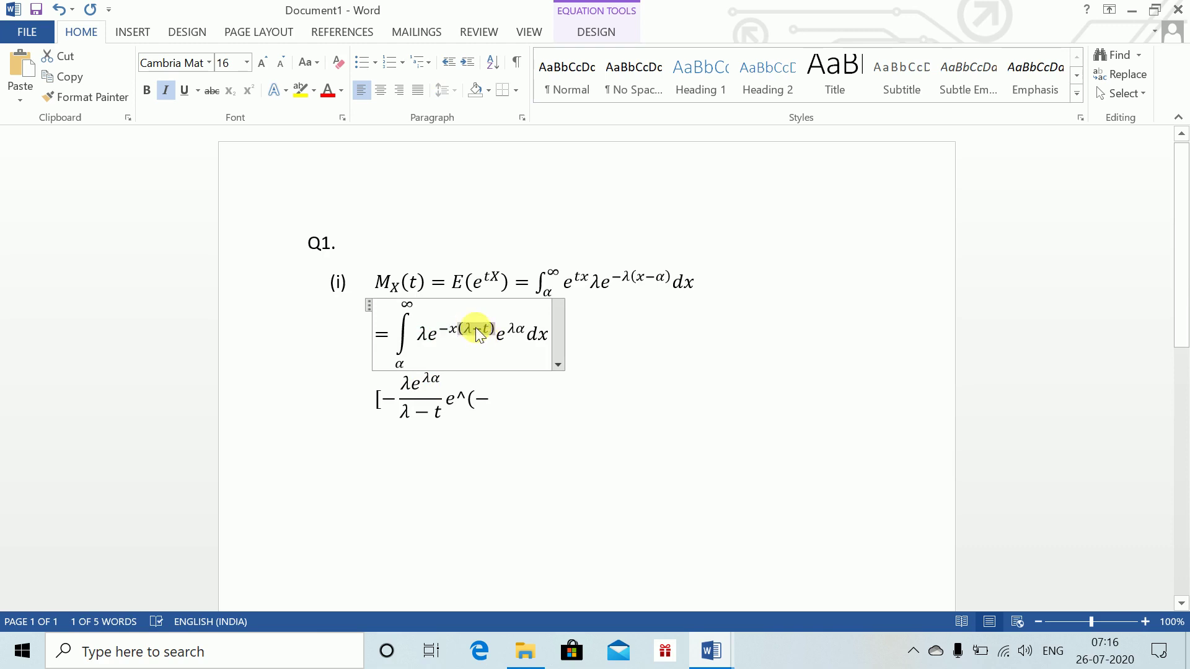
click(501, 400)
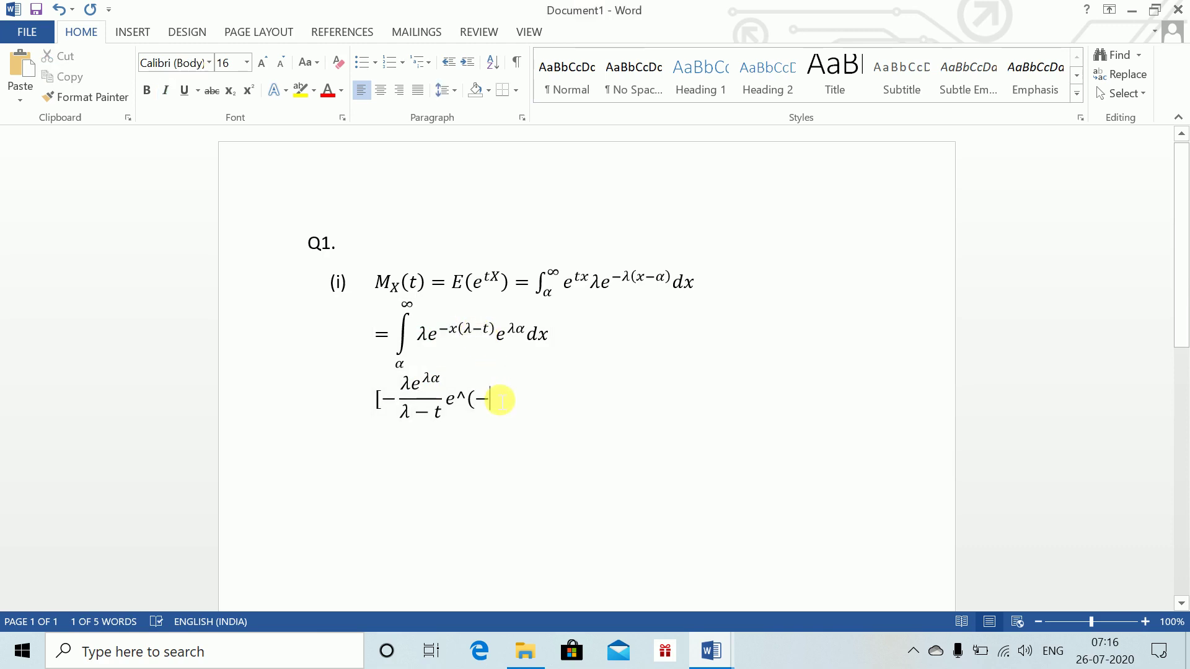
text(()
key(ctrl+v)
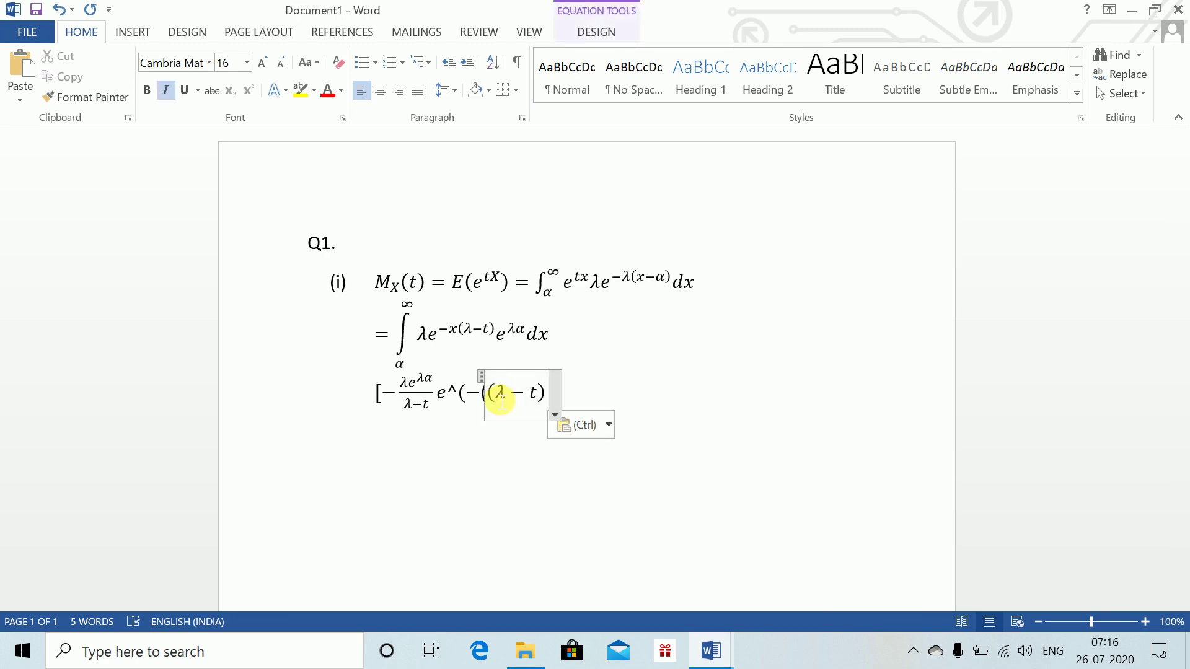
text(x))
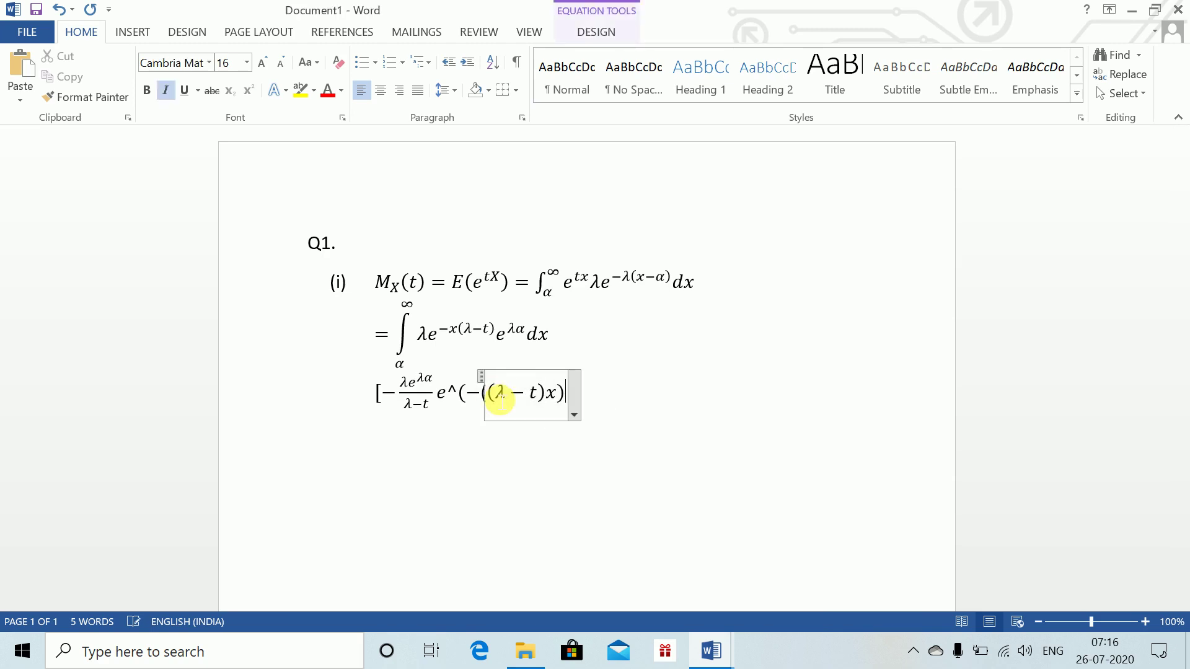
- Remove the extra opening parenthesis from the third line and build up the exponent of e as −(λ − t)x
key(BackSpace)
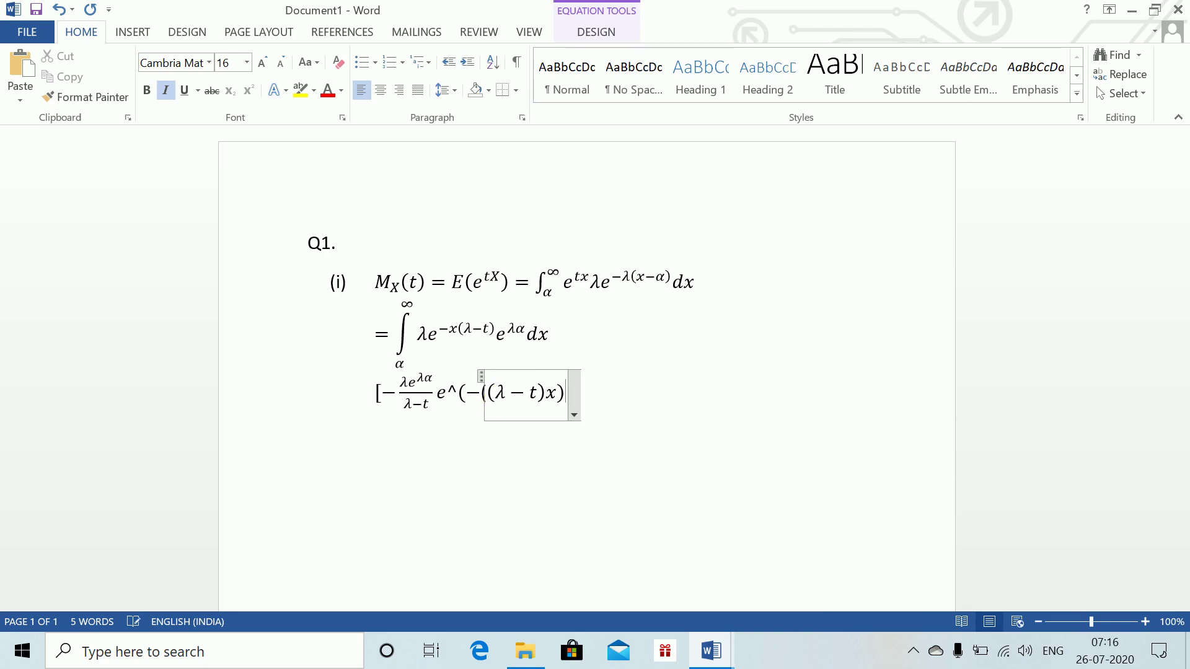
click(481, 397)
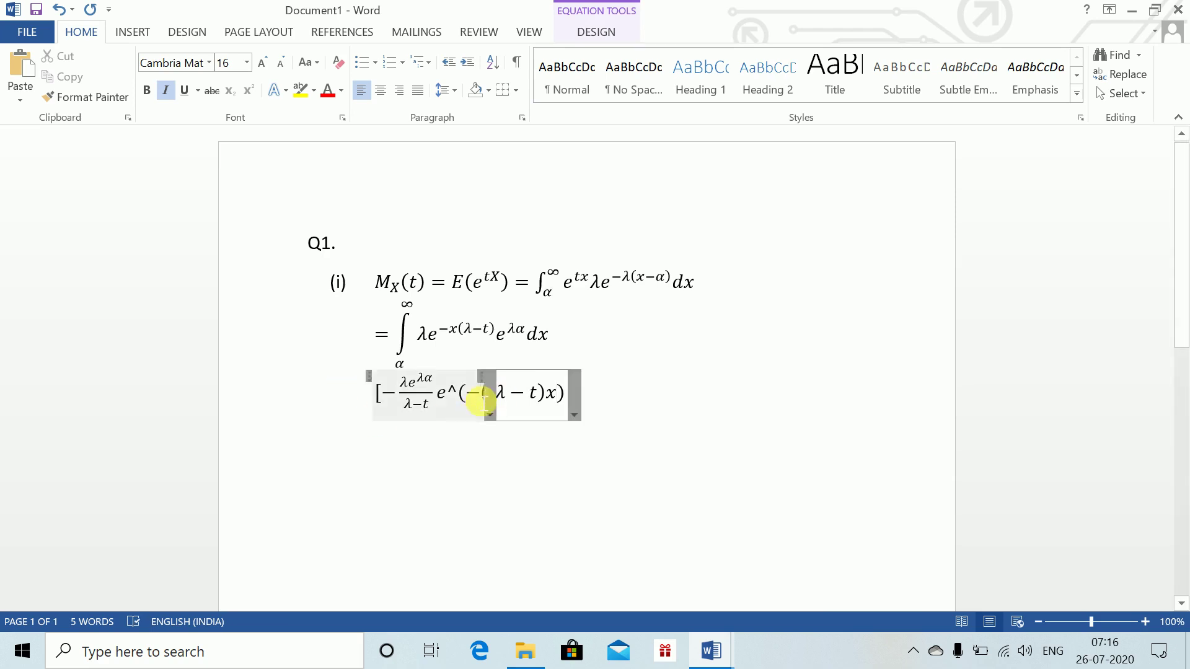
click(477, 392)
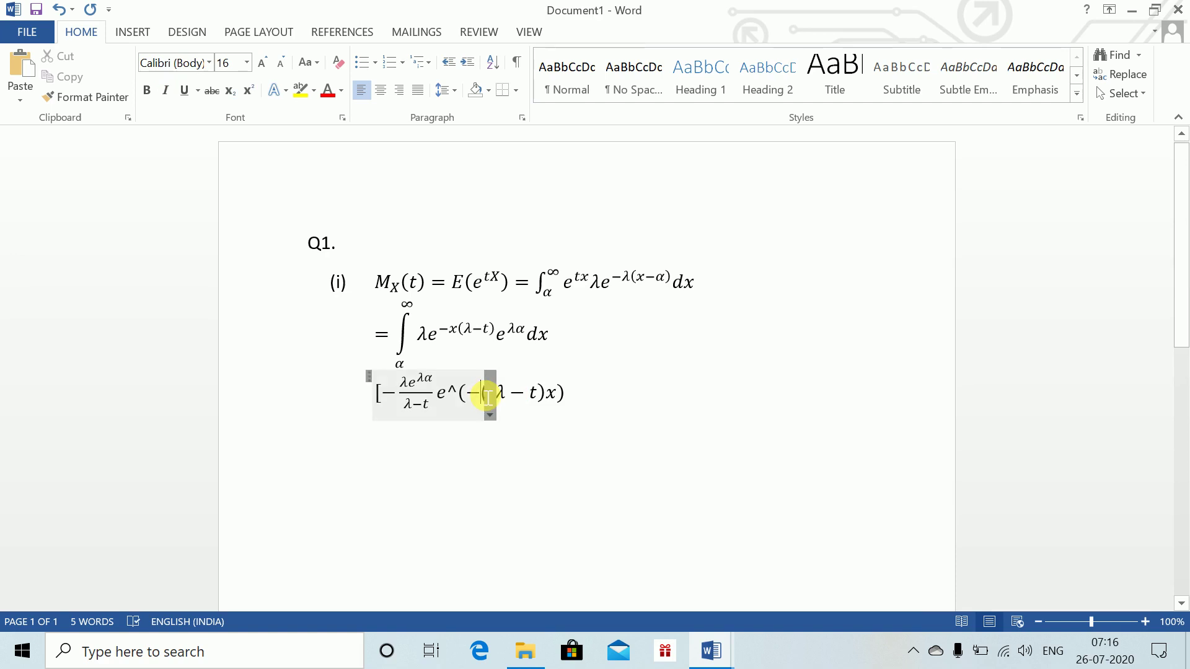
text(()
click(629, 393)
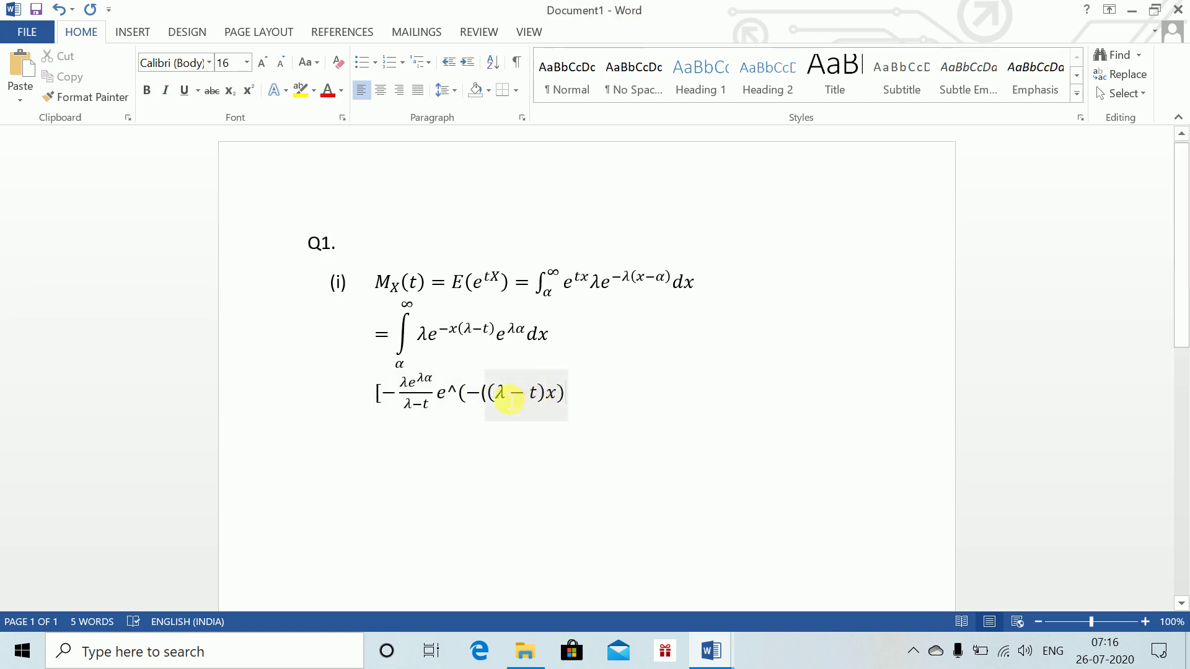
click(492, 394)
key(BackSpace)
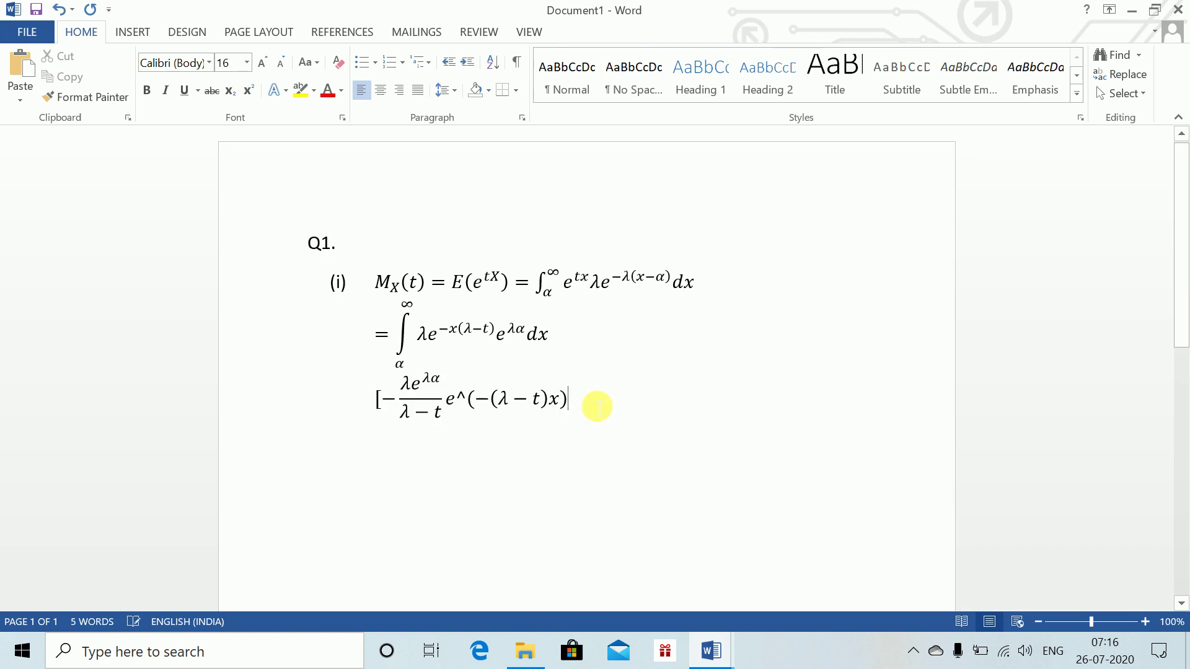
key(Left)
key(space)
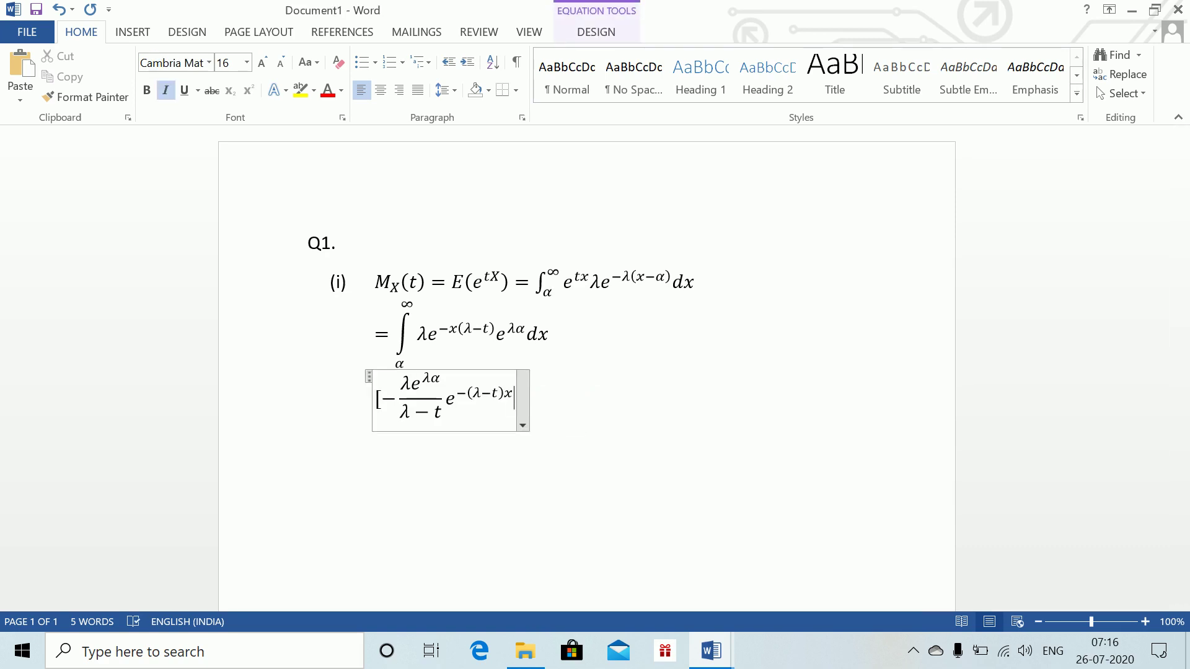
- Close the square bracket on the third line with lower limit α and upper limit ∞
text(]_0)
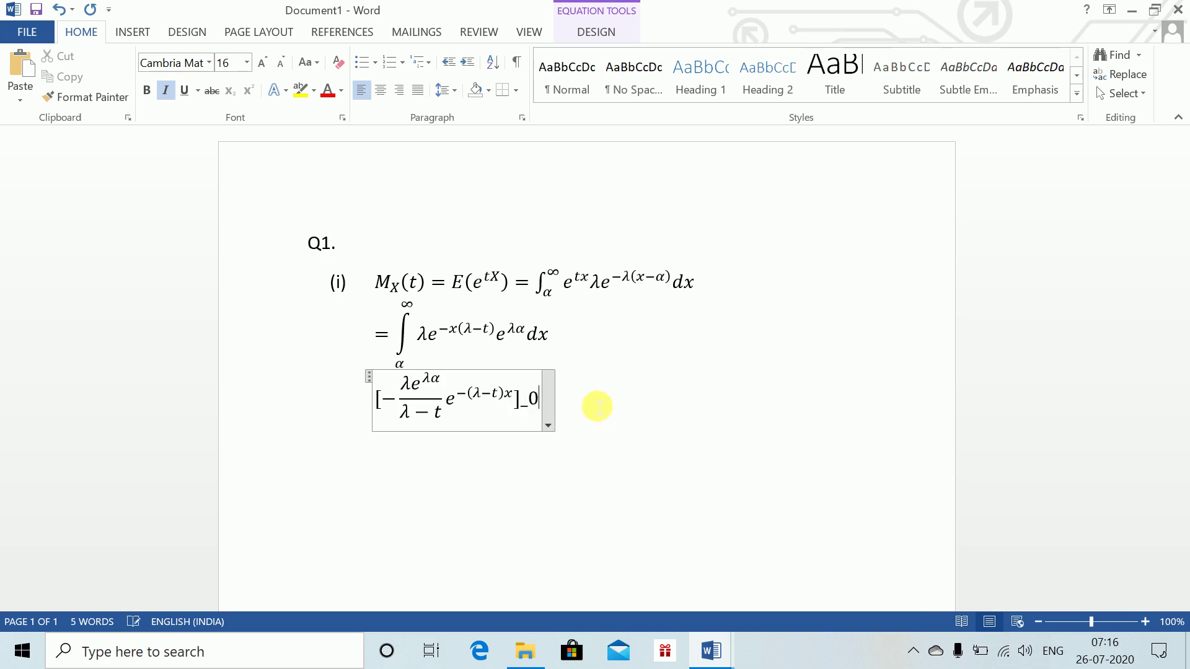
text(^)
key(BackSpace)
key(BackSpace)
text(()
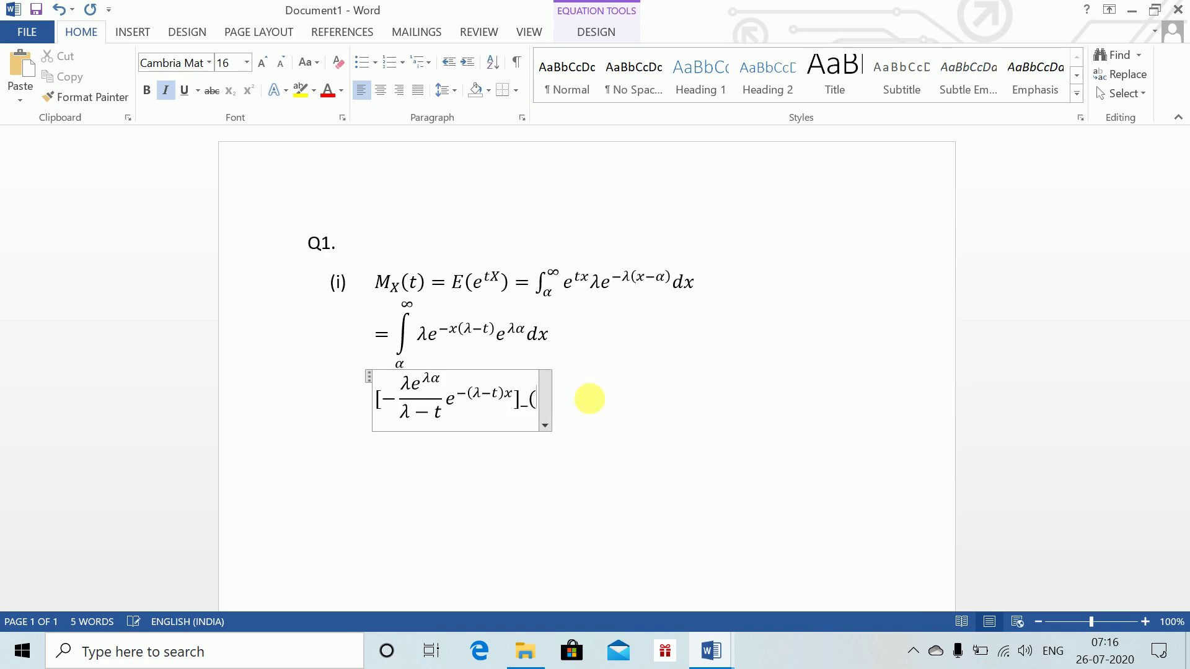
text(\alpha )
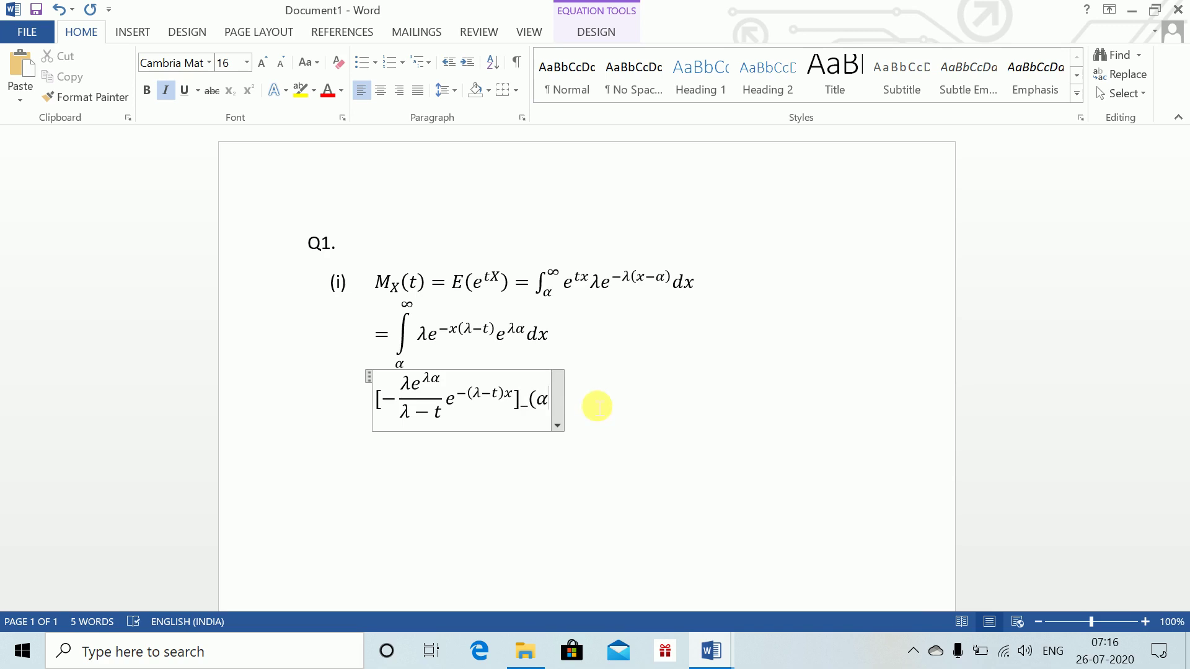
text() )
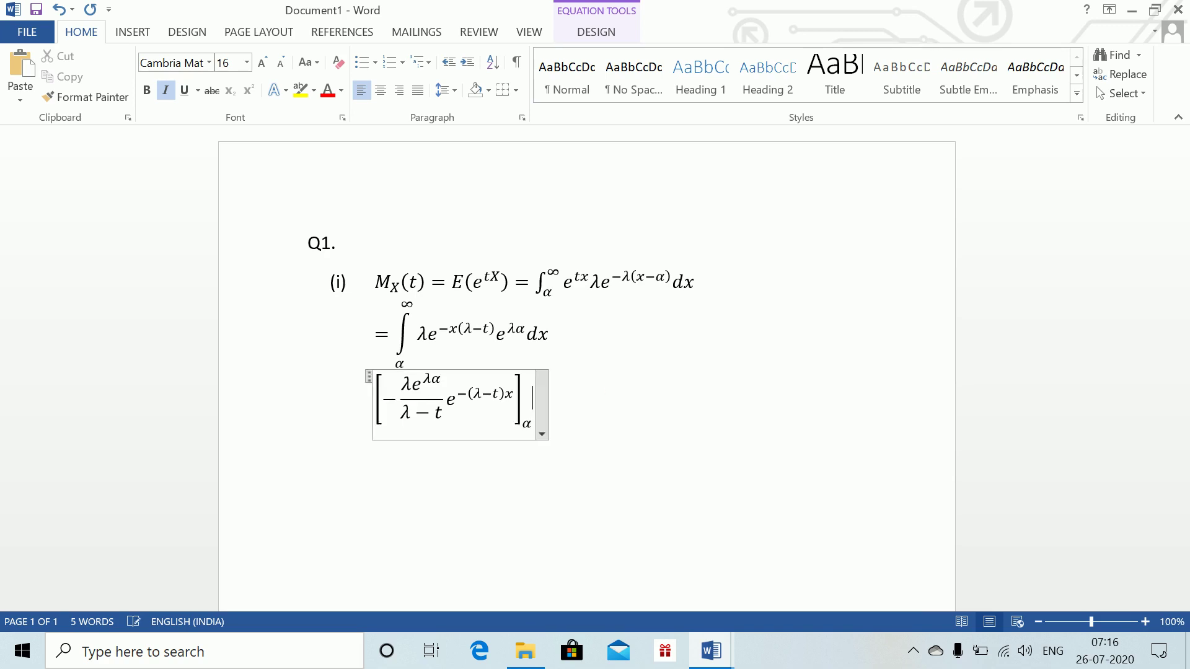
text(^(\ing)
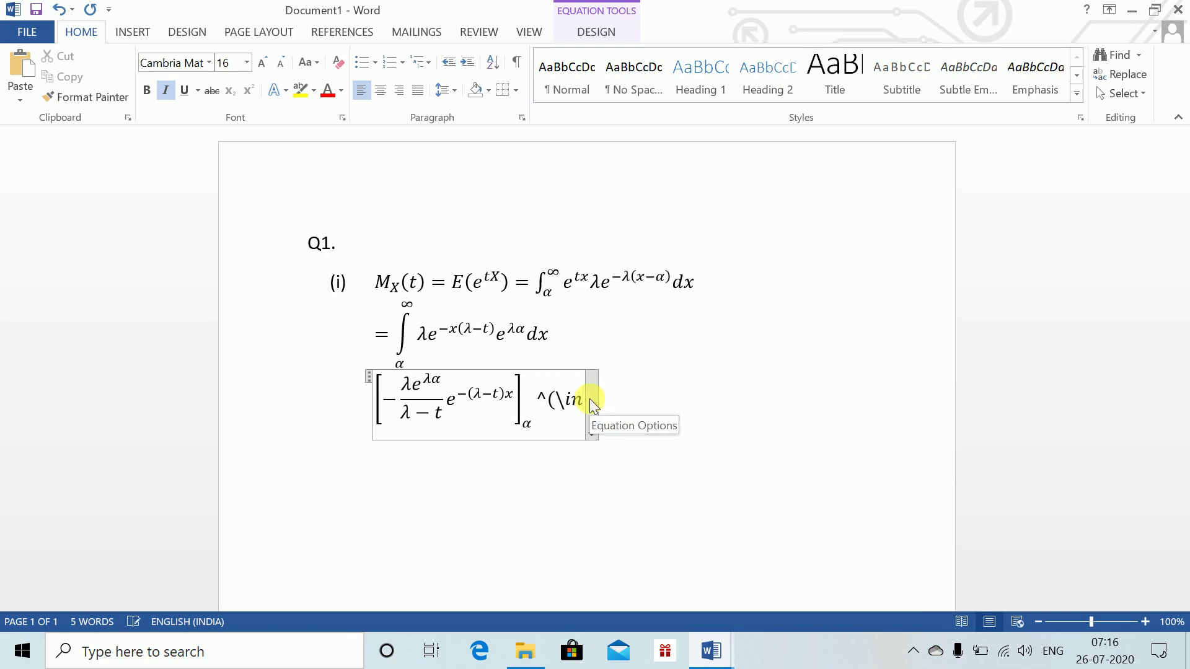
text(fty))
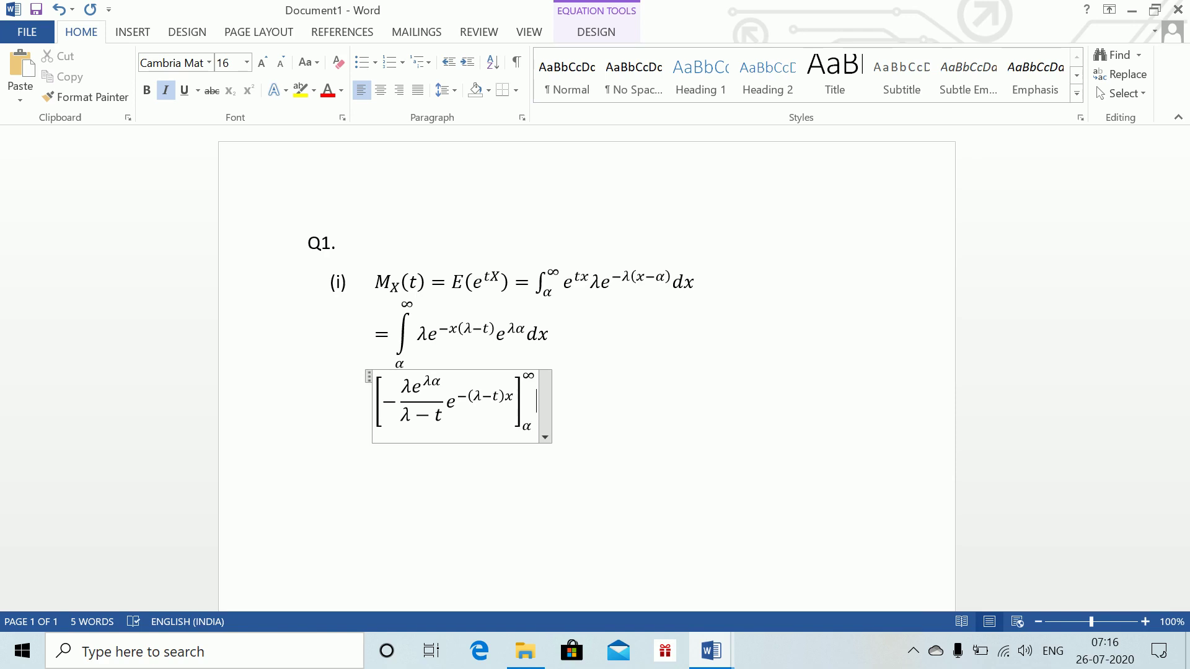
click(590, 399)
- Add a fourth equation line reading = λ/(λ − t) e^(tα), with λ over λ − t as a stacked fraction
key(Return)
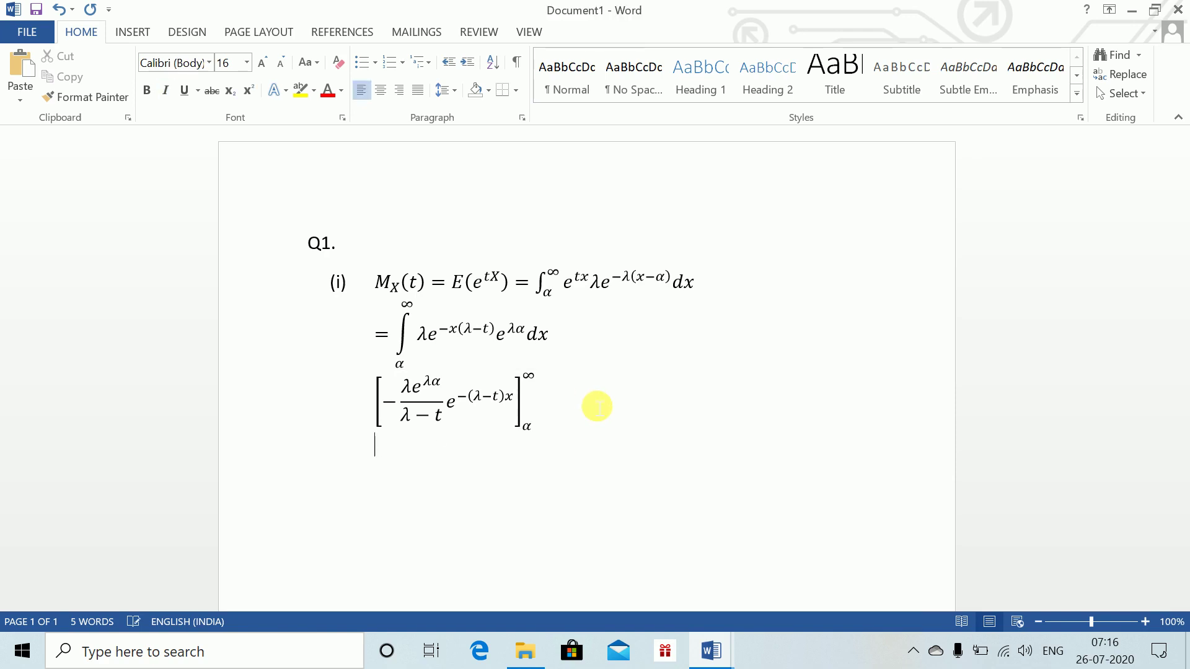
key(alt+equal)
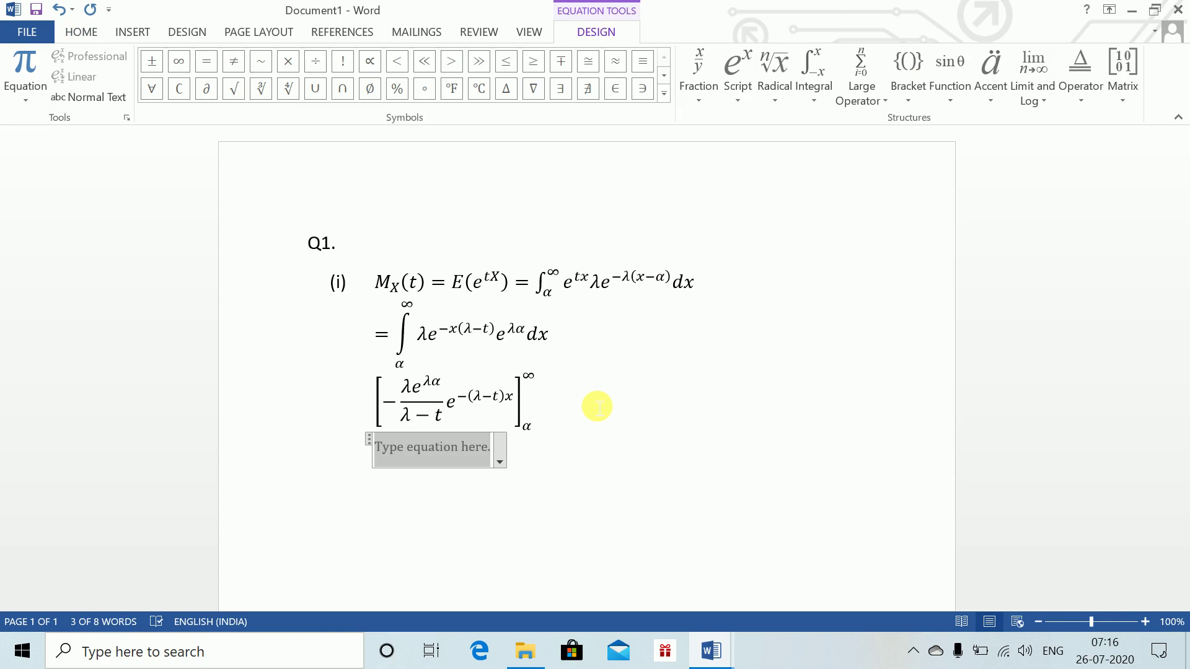
text(=\lamb)
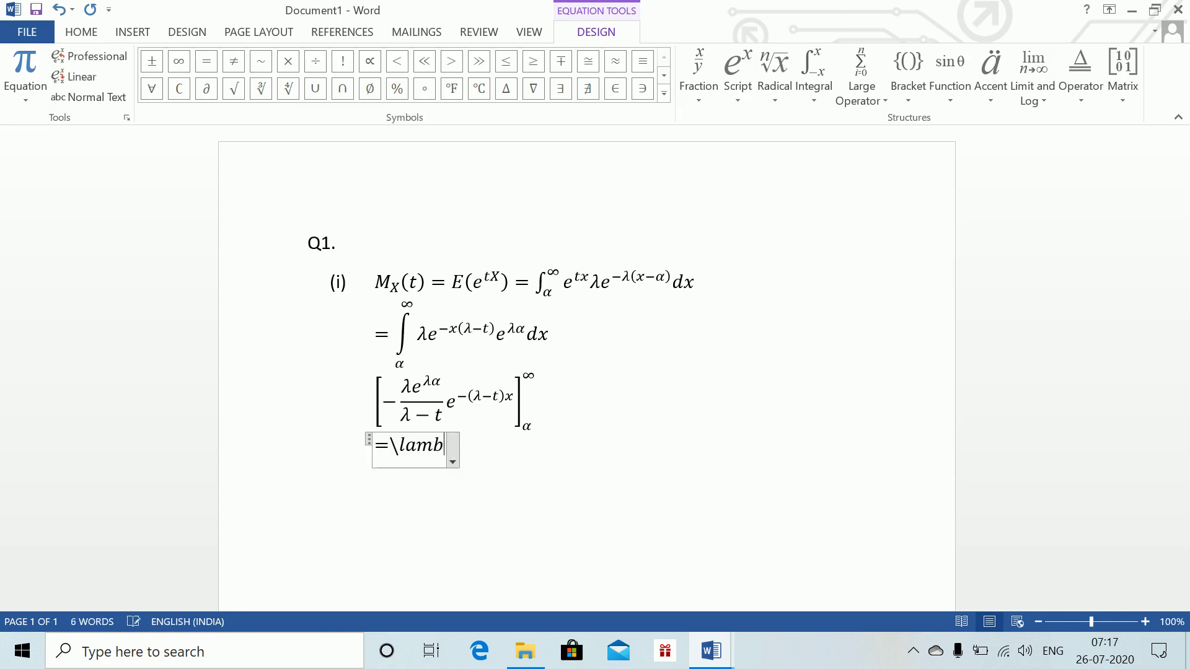
text(da /)
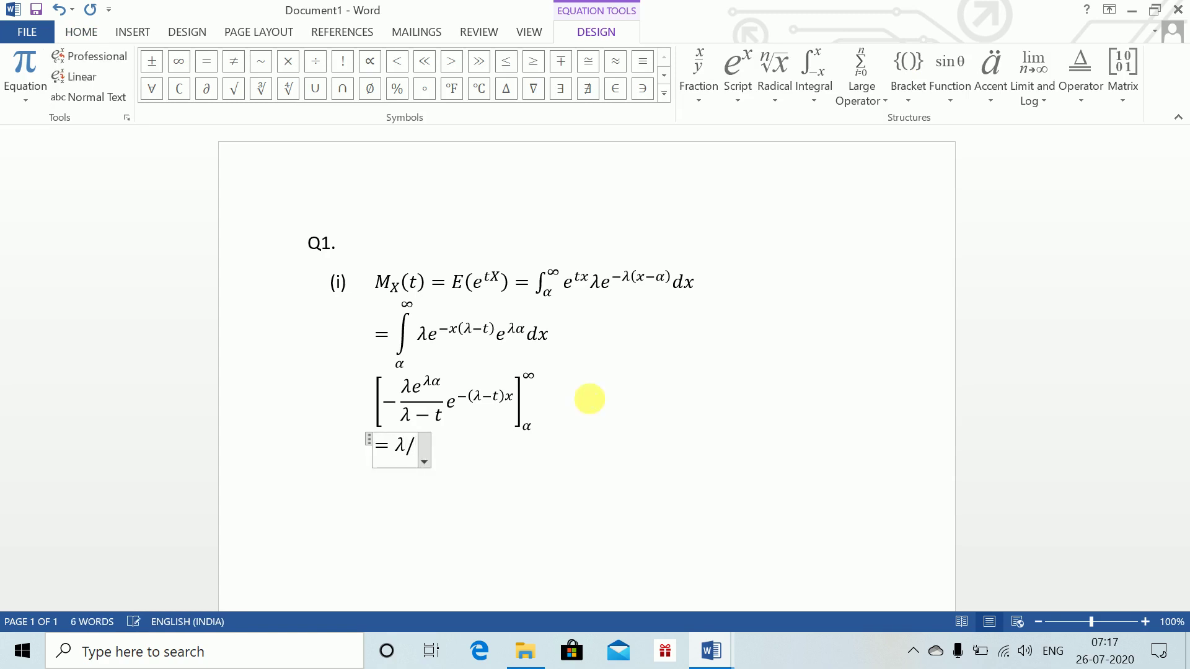
text((\lamb)
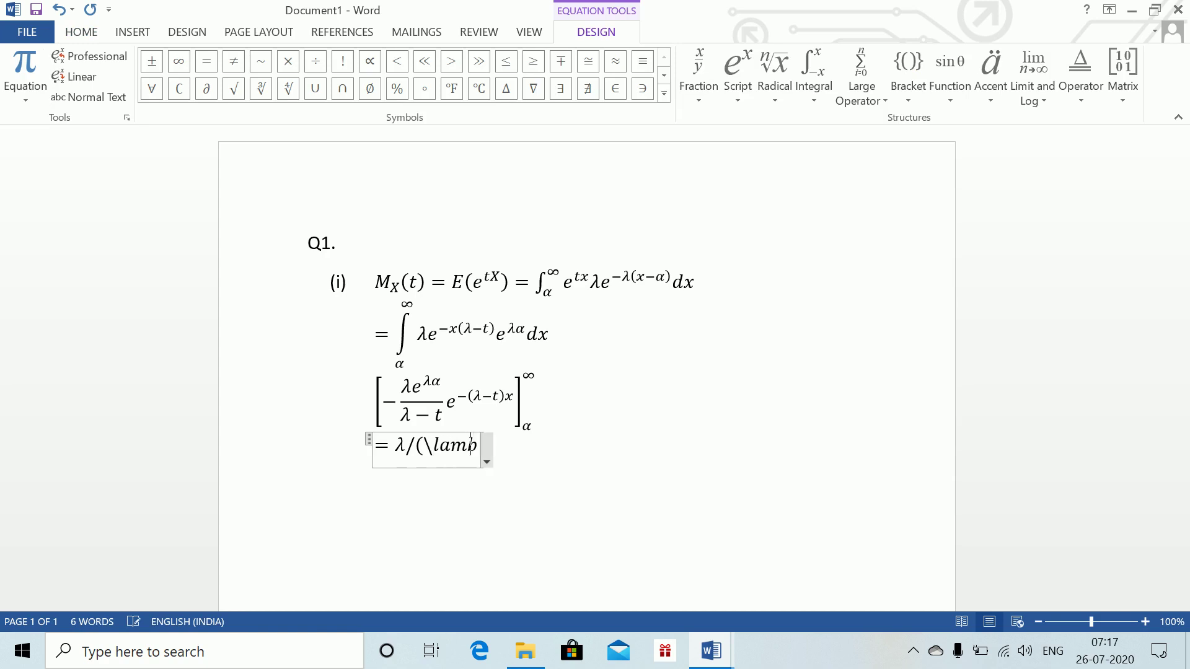
text(da -t)
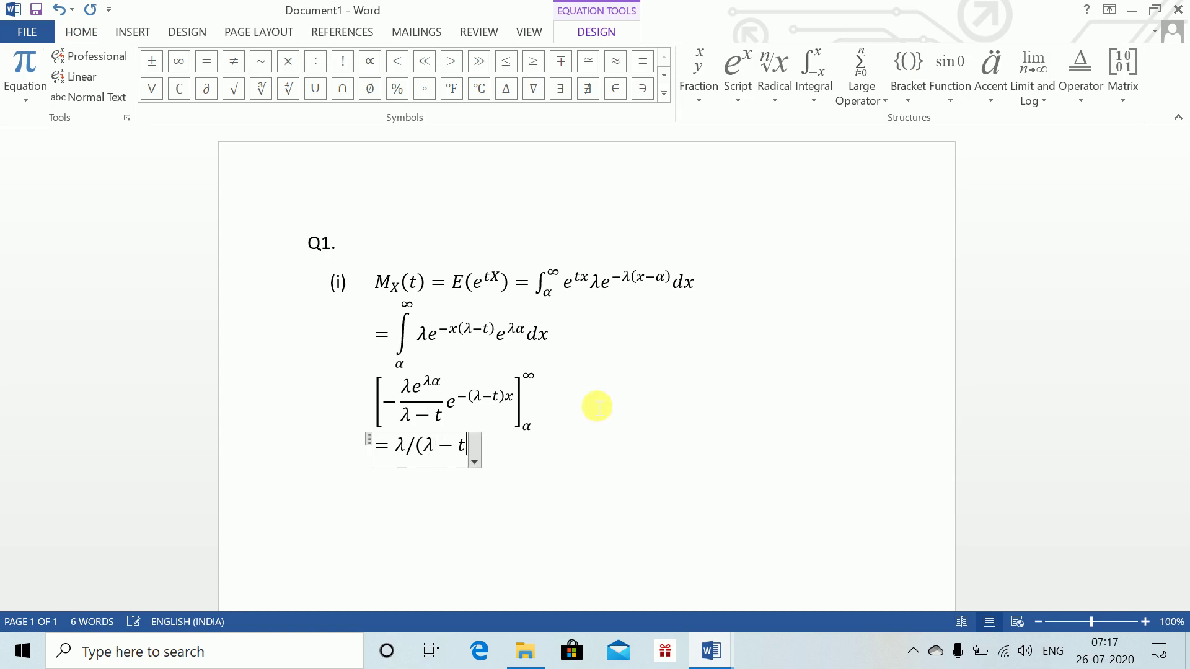
text() )
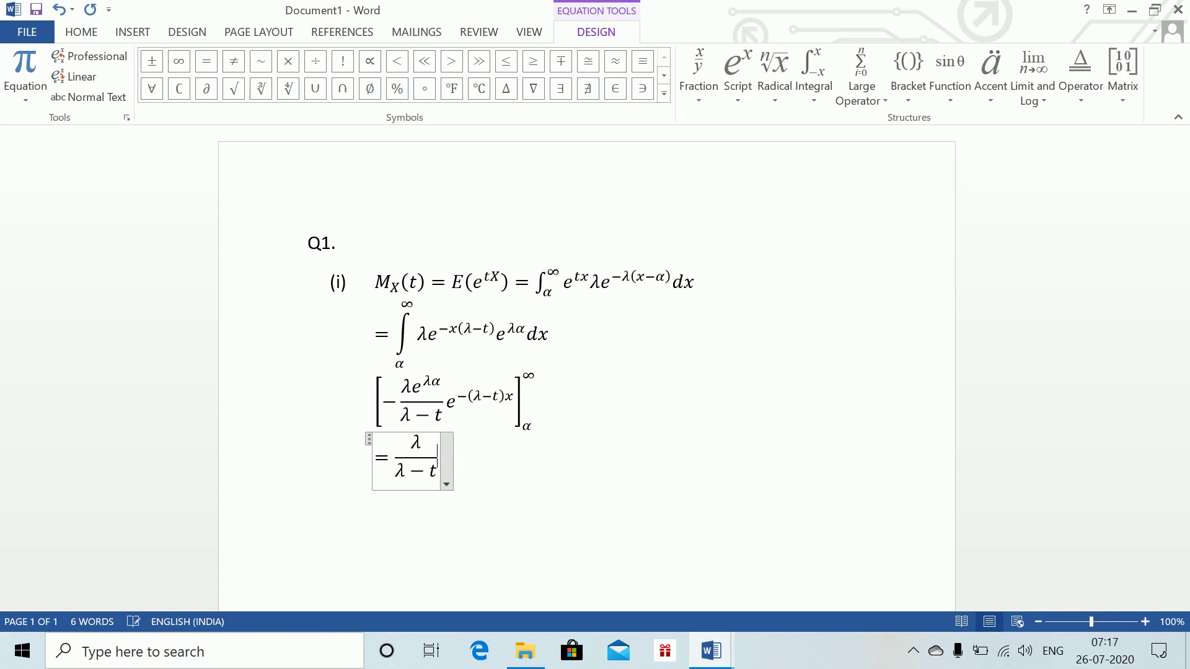
text(e^)
text((t\alpha)
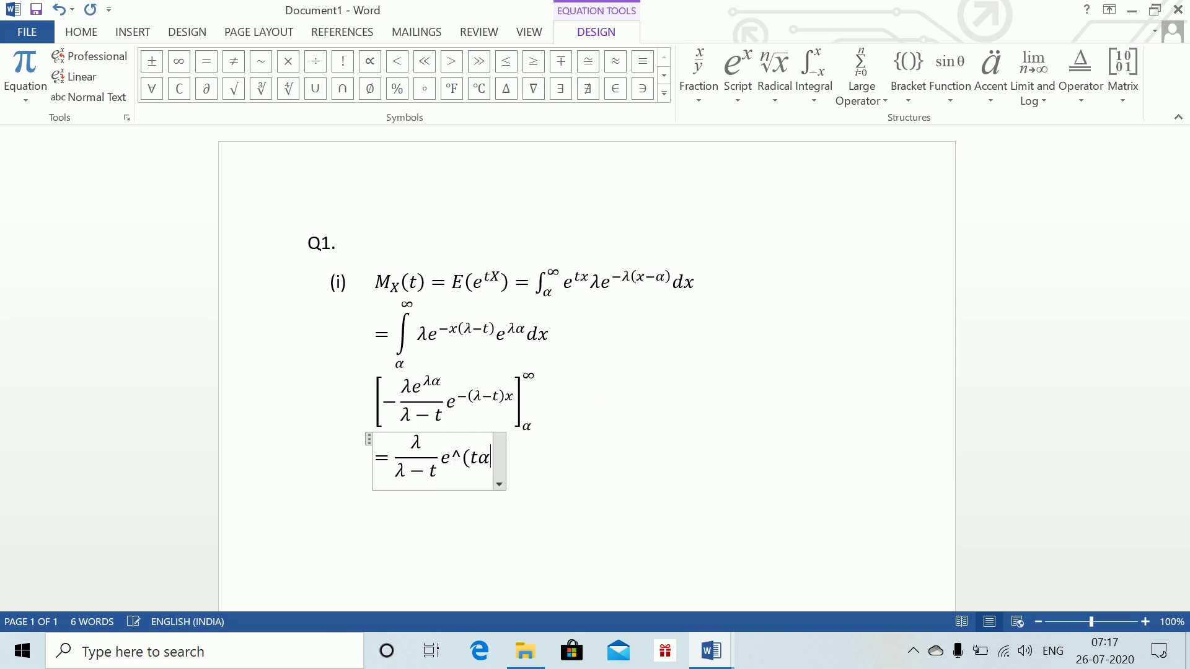
text( ))
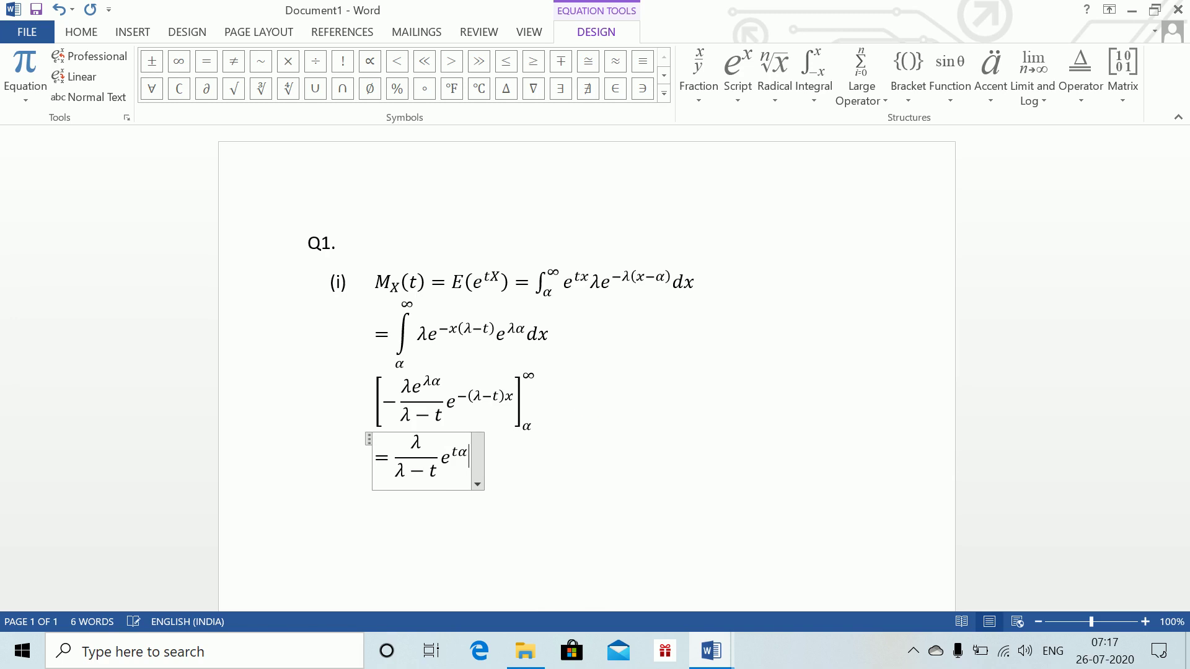
click(595, 403)
- Leave a gap below the final result of part (i) and start a list item numbered (ii)
key(Return)
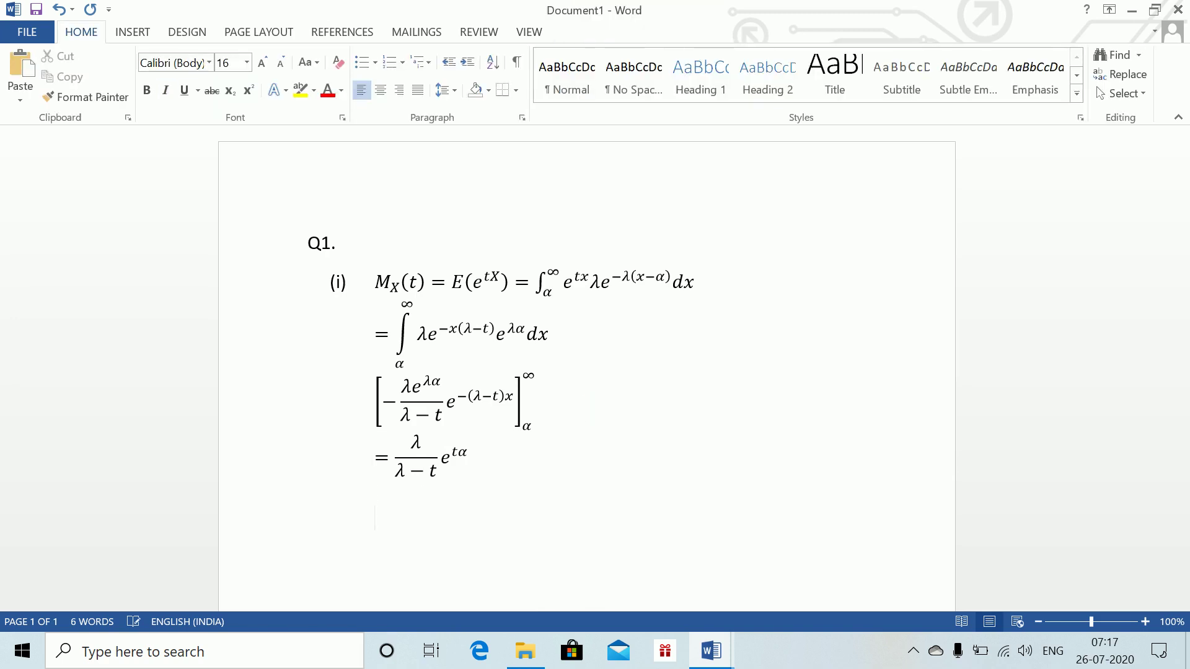
key(BackSpace)
key(BackSpace)
key(Return)
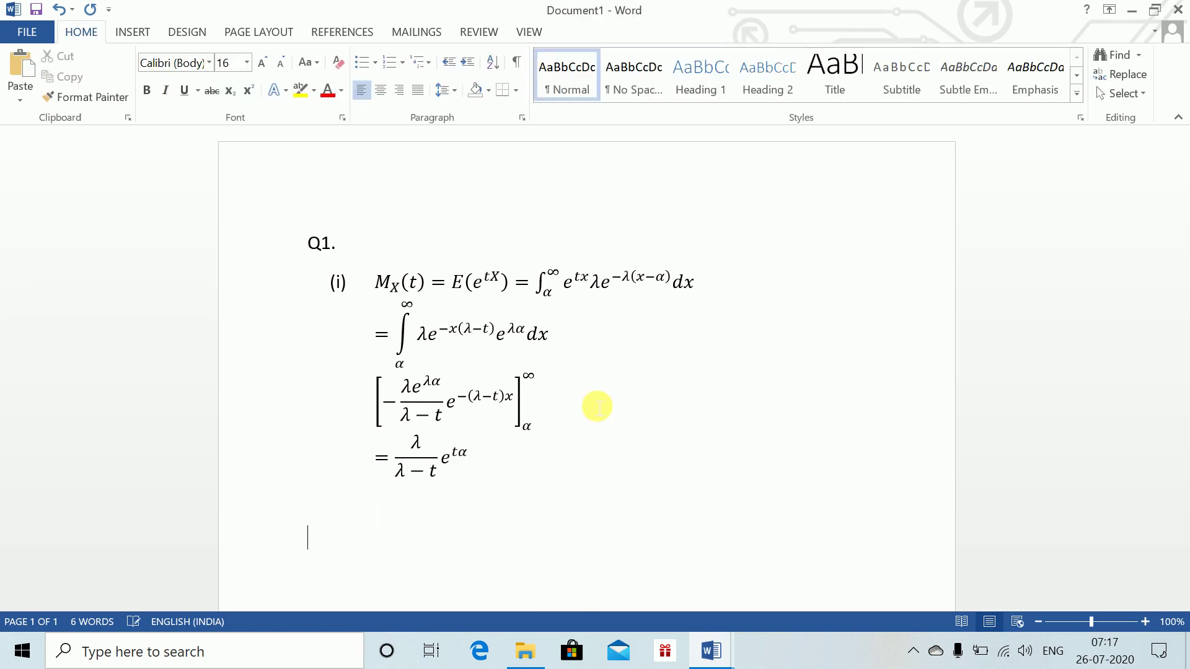
text(()
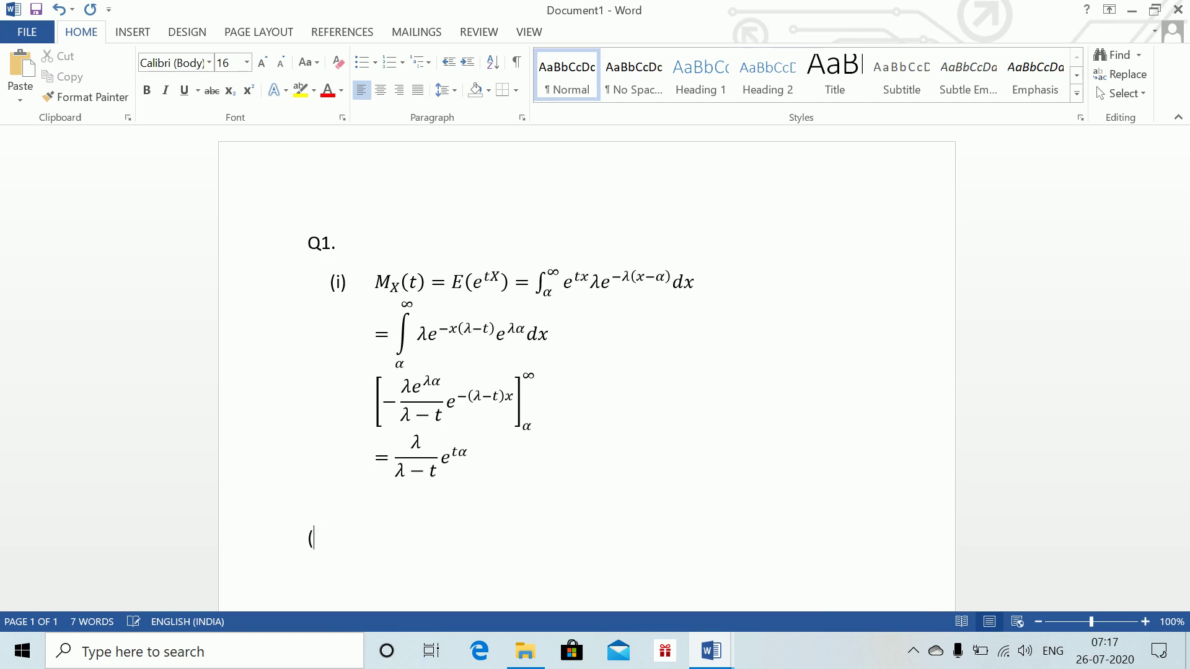
text(ii))
key(Tab)
- Insert an equation beside (ii) and begin it with M_X(t), with X as the subscript of M
key(alt)
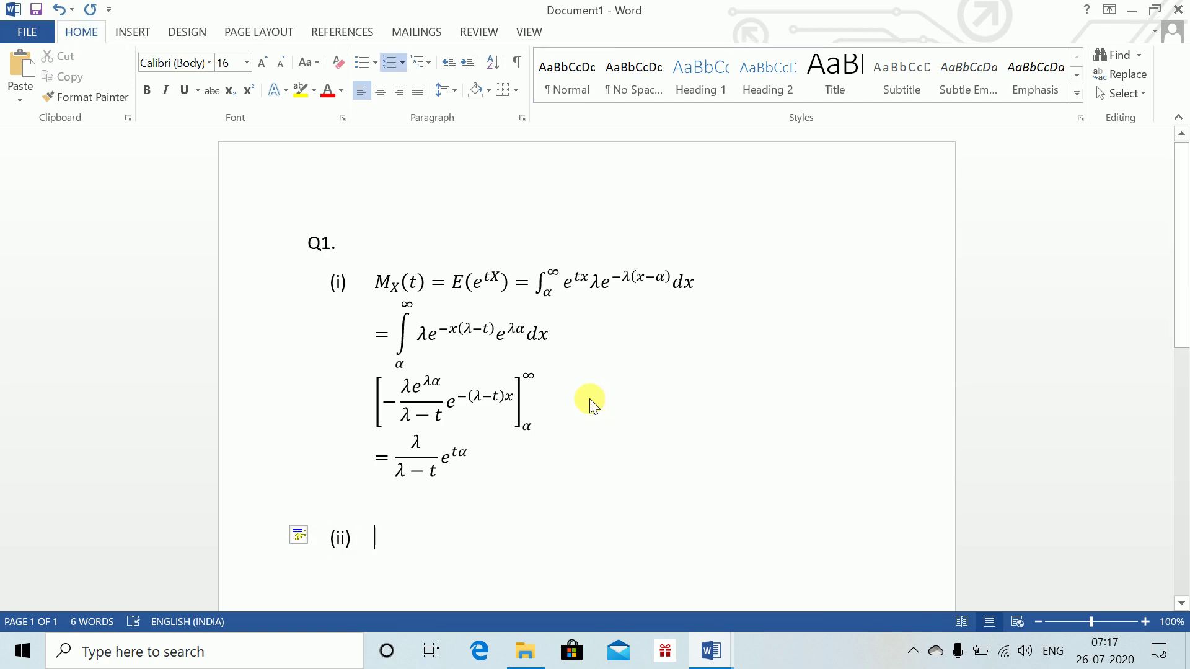
key(alt+equal)
text(M)
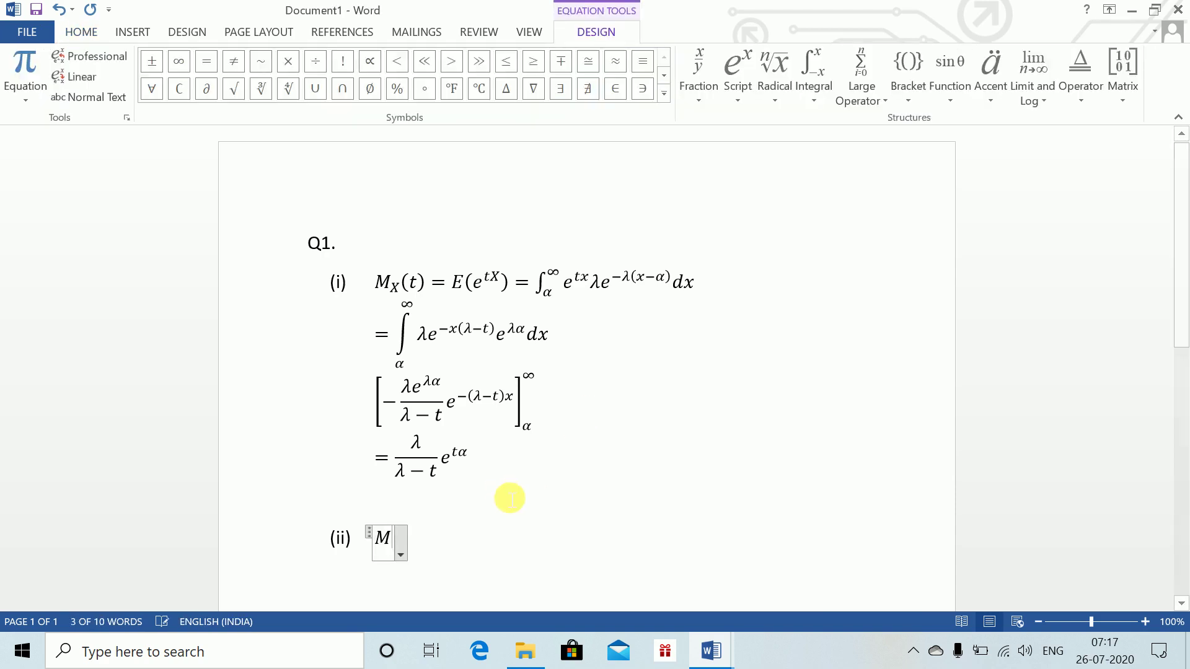
text(_X (t))
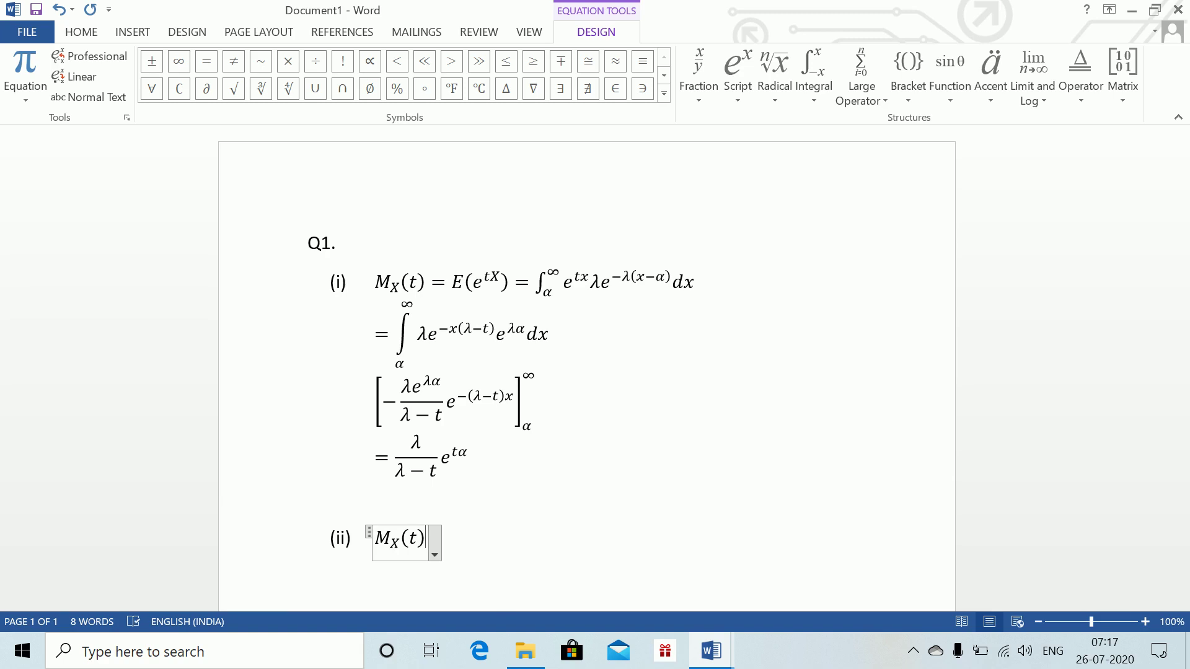
- Continue the part (ii) equation with = (1 − and a stacked fraction of t over the word lambda
text(=1(1-)
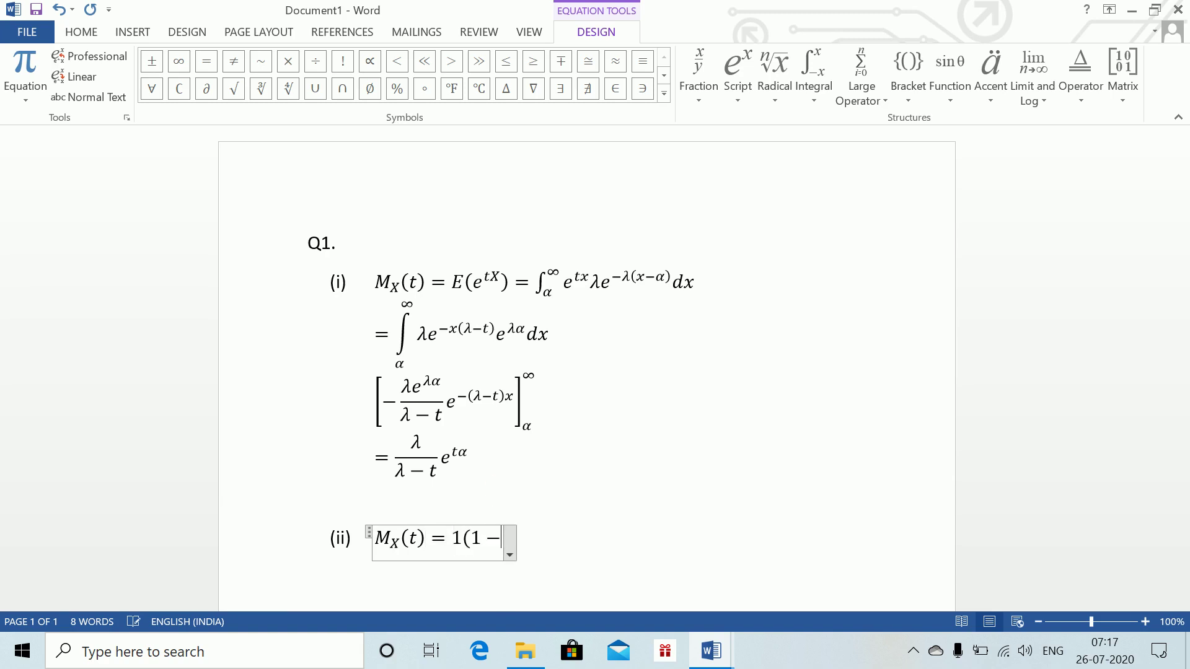
key(BackSpace)
key(BackSpace)
key(BackSpace)
key(BackSpace)
text((1)
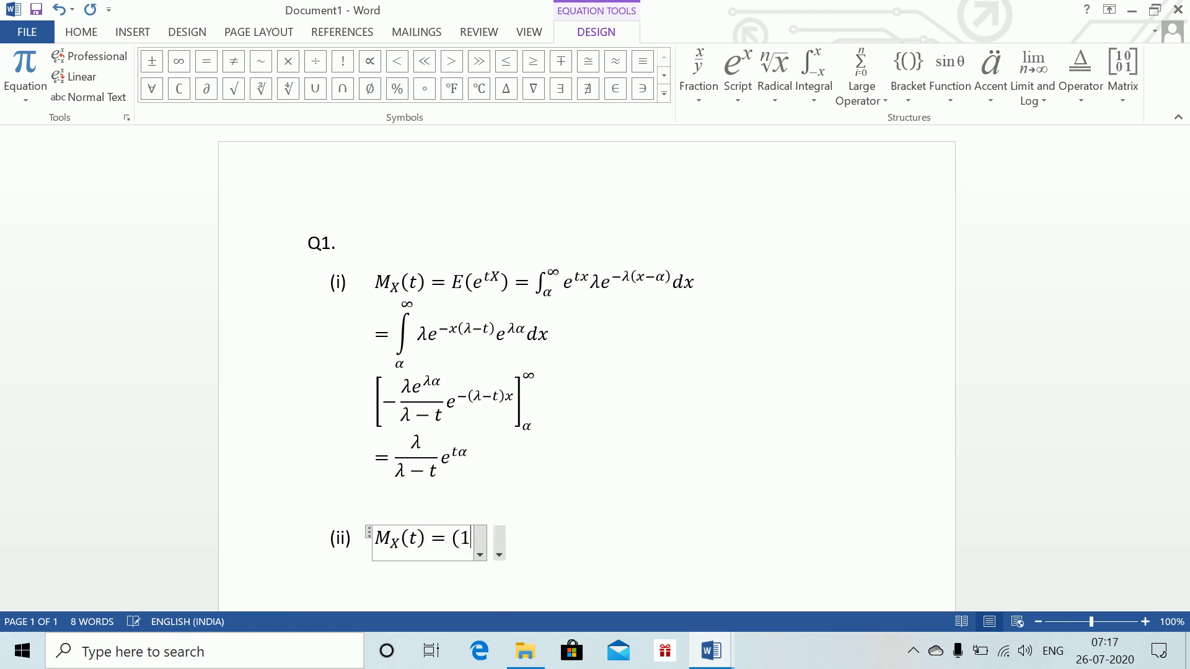
text(-)
text(t/)
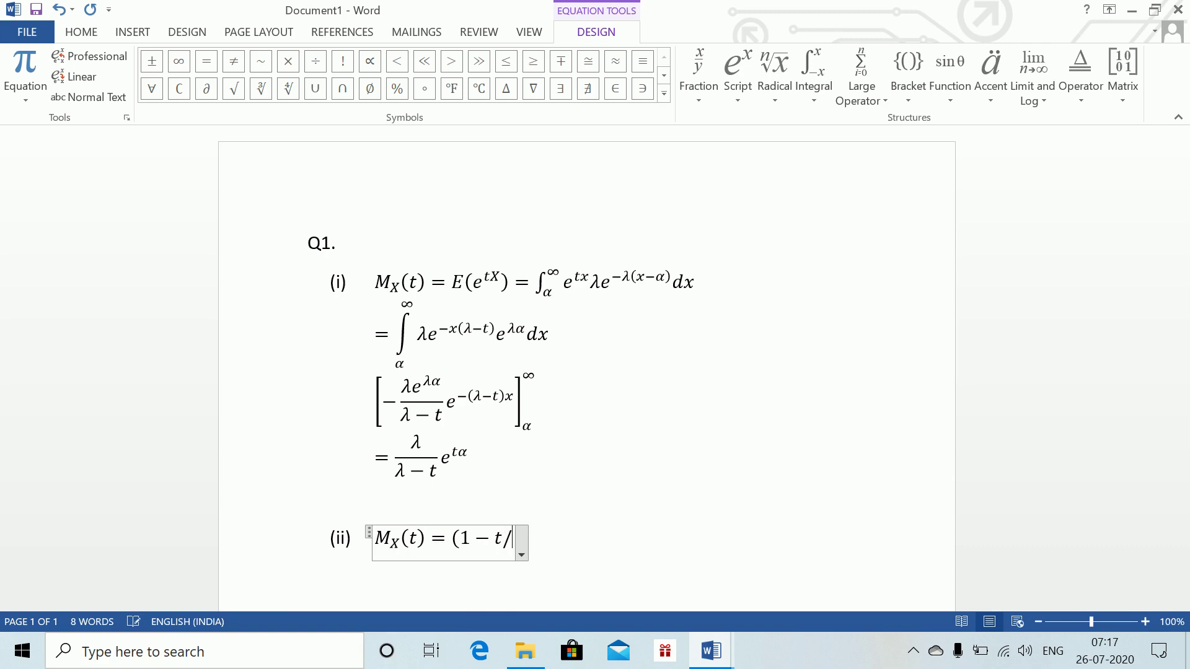
text(\)
key(BackSpace)
text(lambda ()
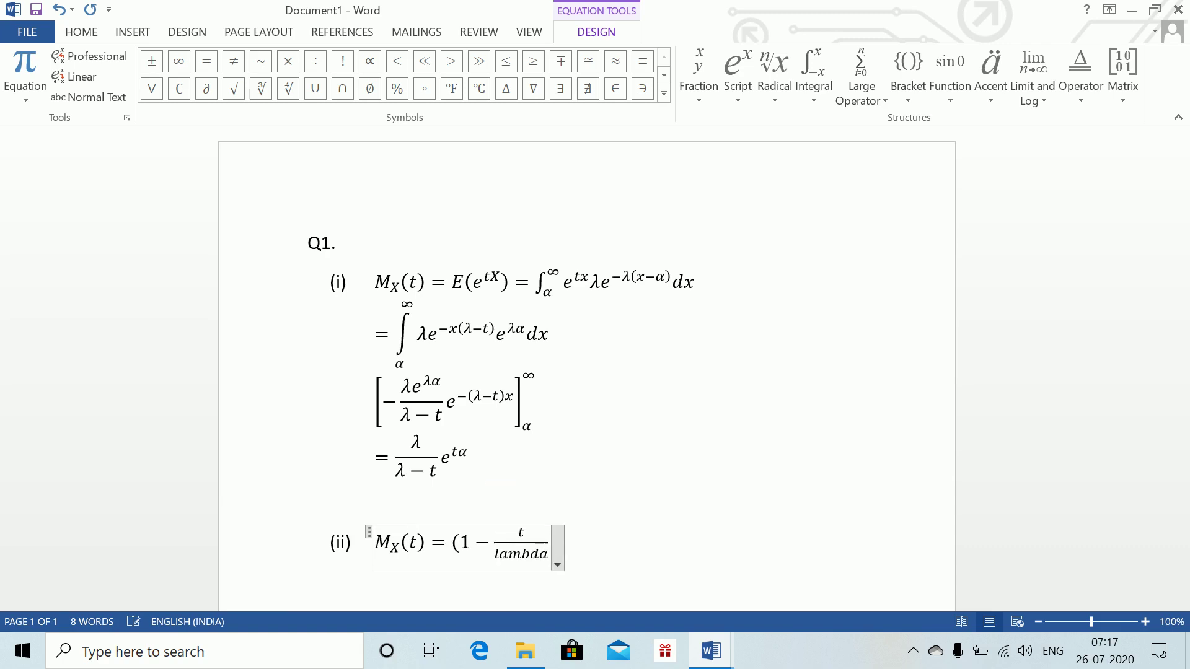
- Convert the word lambda in the denominator to the symbol λ and remove the extra opening parenthesis after the fraction
click(540, 549)
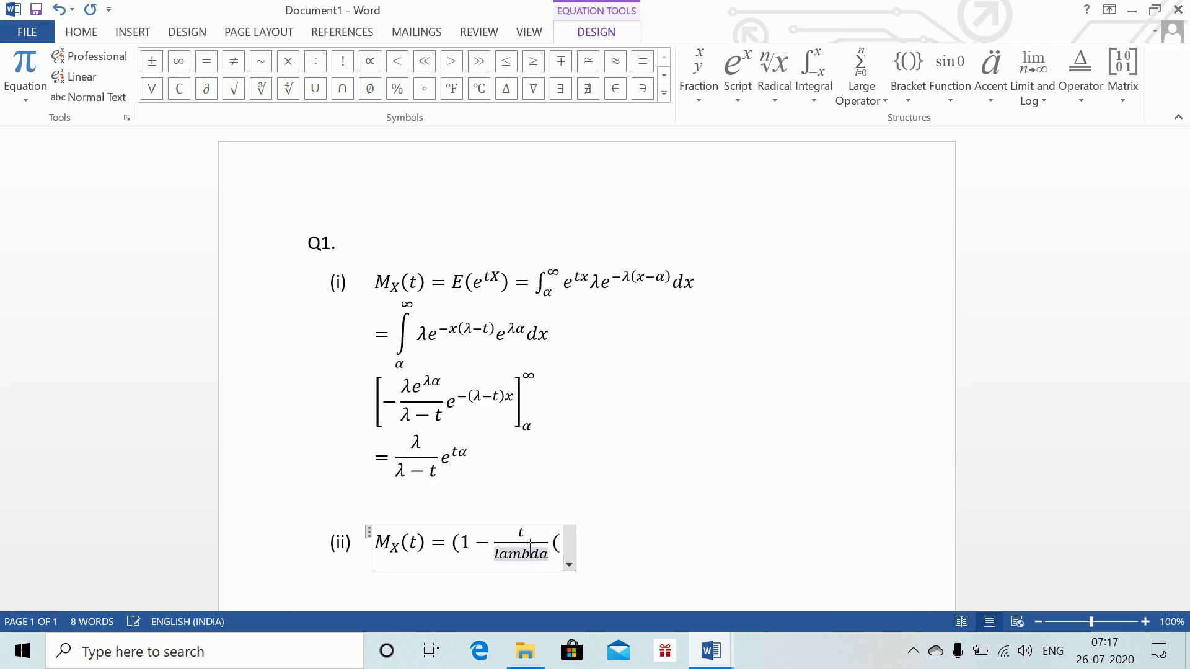
text(\)
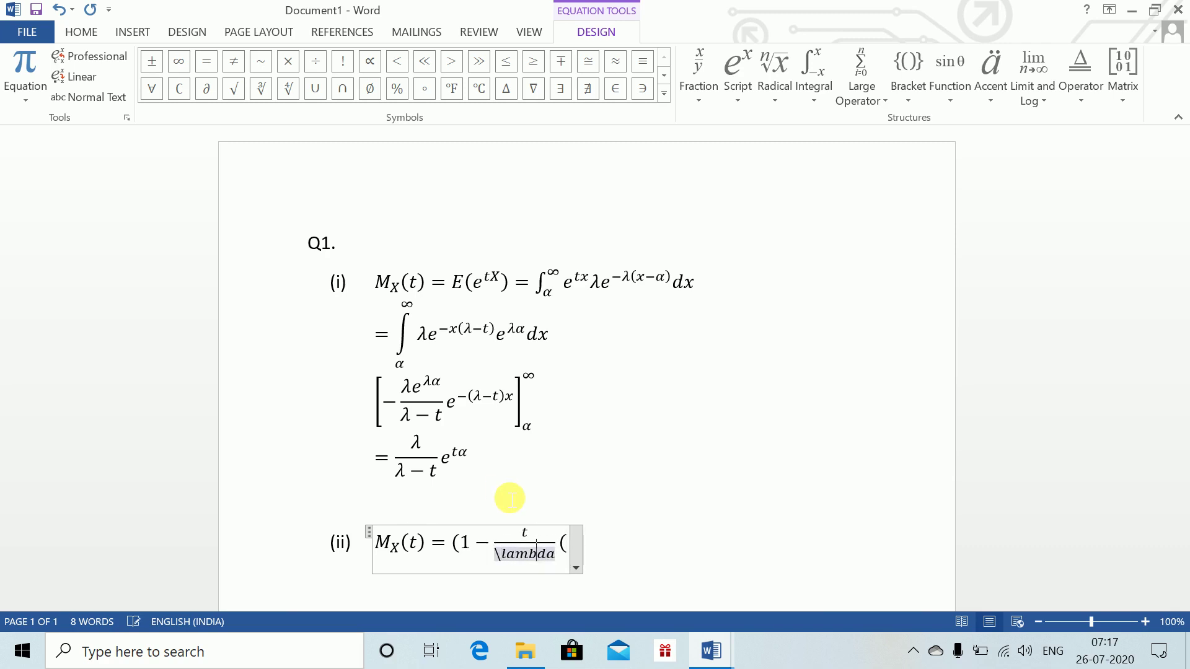
key(space)
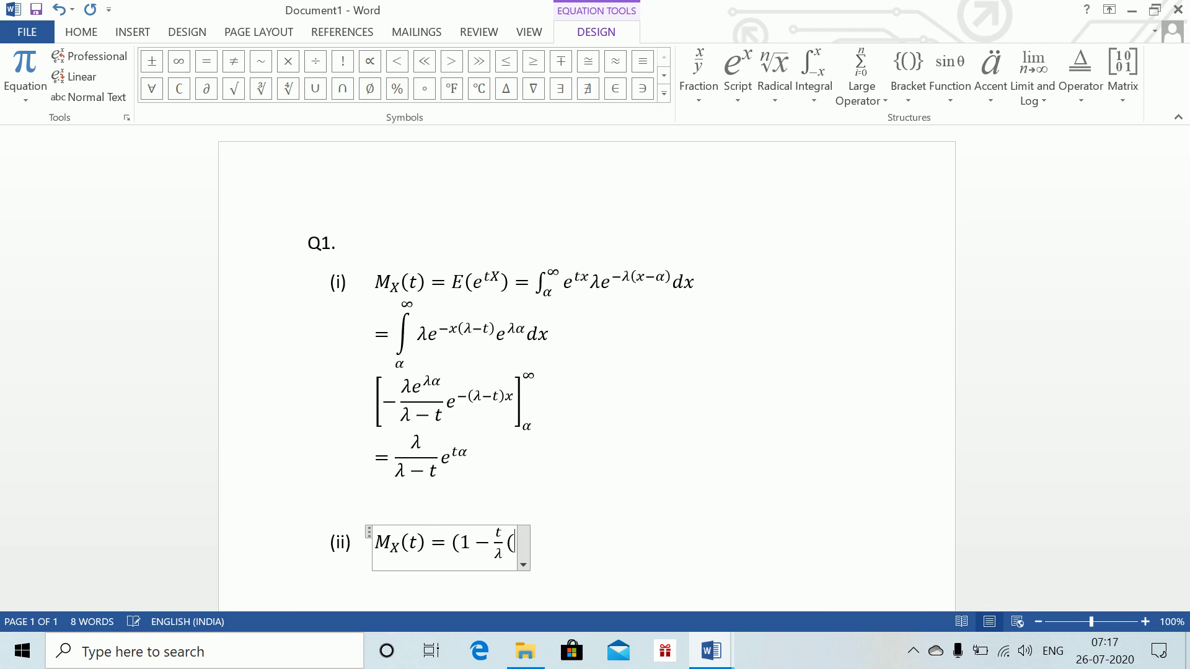
key(BackSpace)
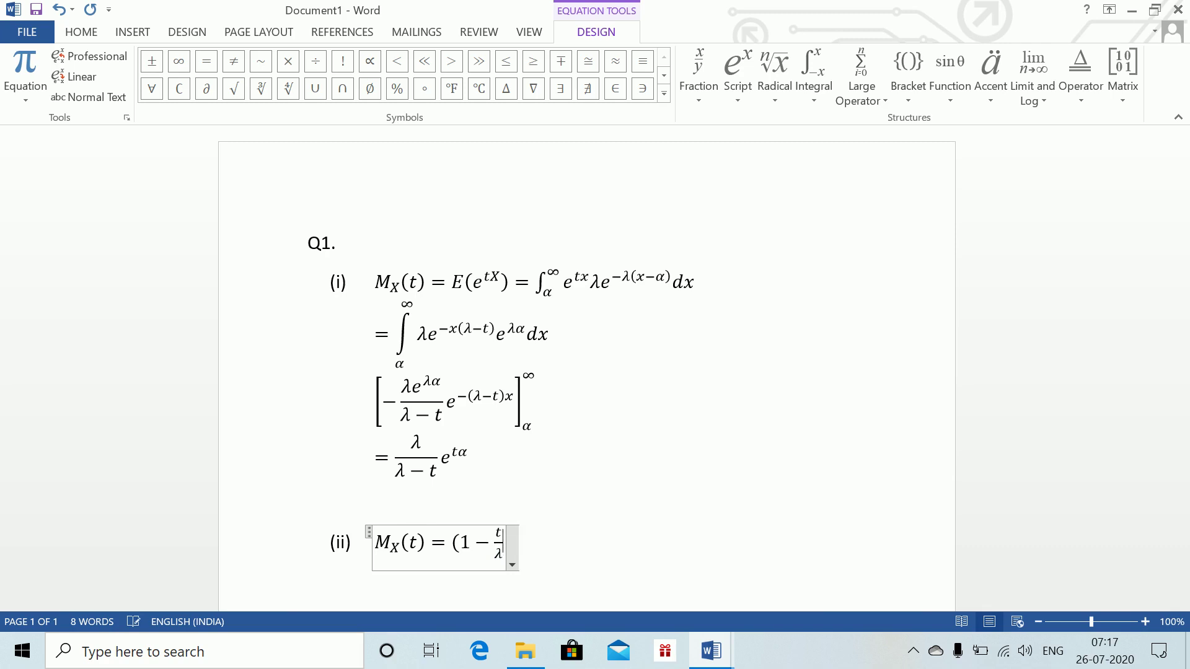
- Close the parenthesis after t/λ and raise the bracketed term to the power −1
text()^()
text(-1))
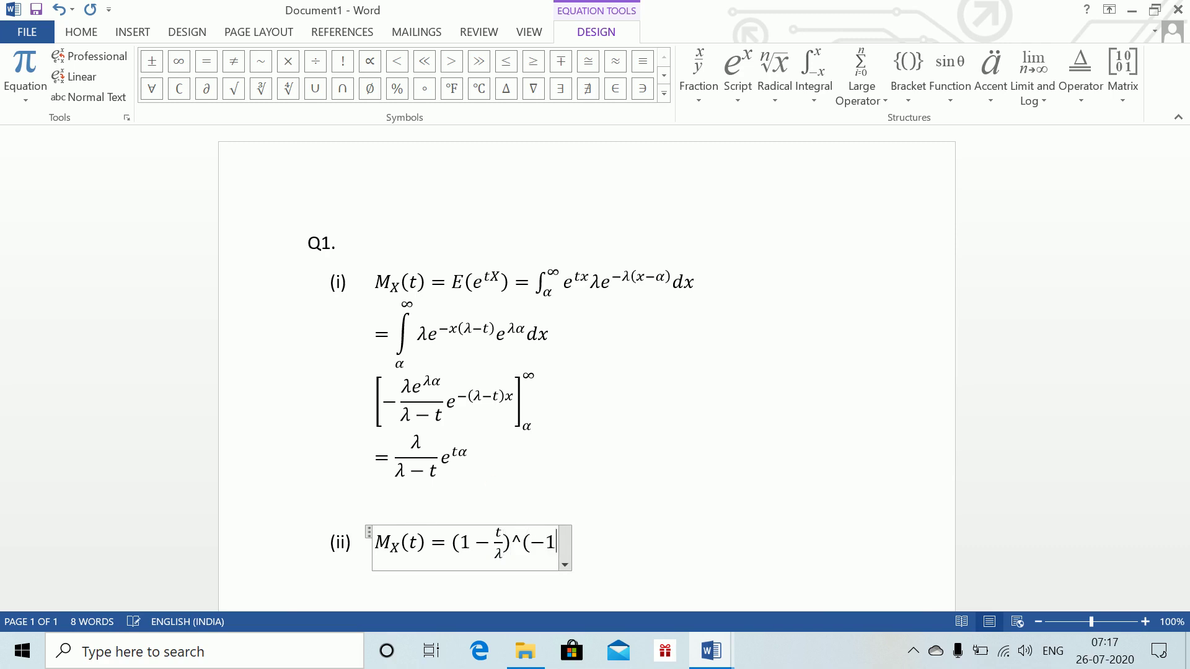
key(space)
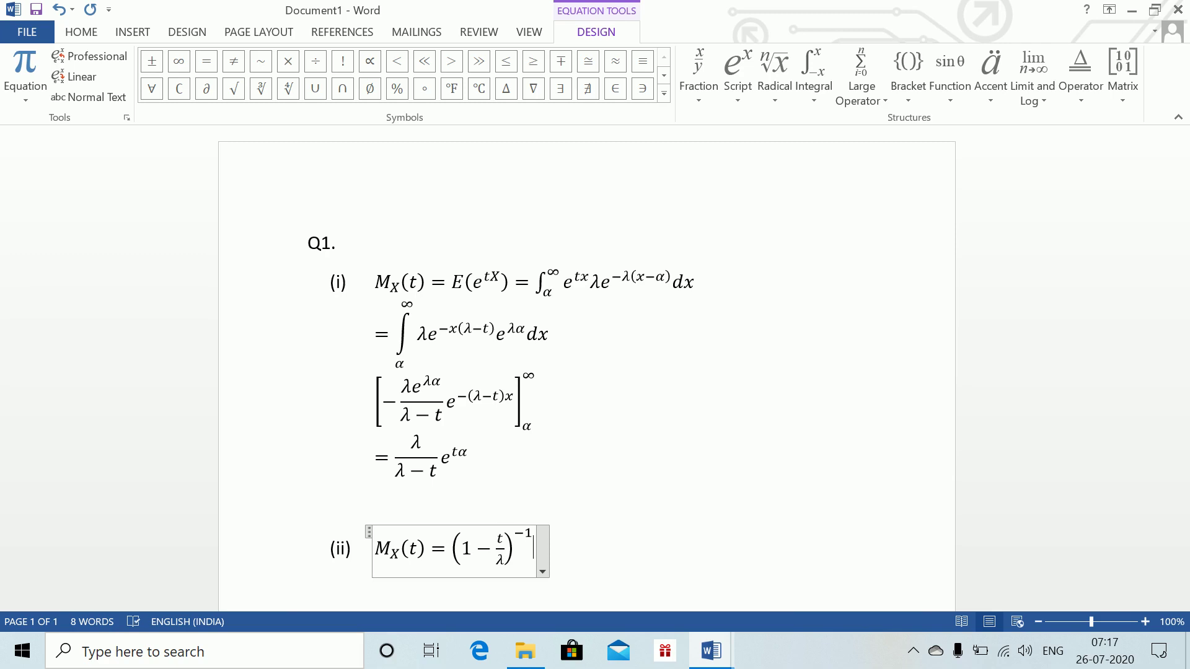
- Copy e^(tα) from the last line of part (i) and append it to the part (ii) equation
click(442, 460)
drag(441, 459, 471, 468)
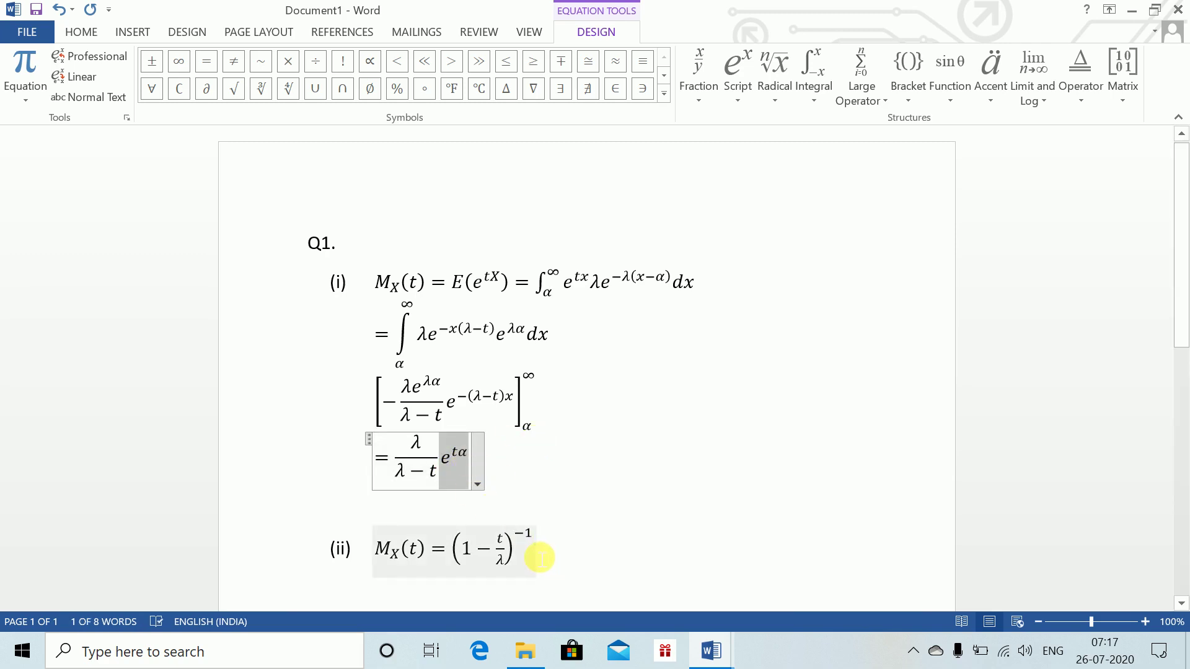
key(ctrl+c)
click(541, 557)
key(ctrl+v)
- Start an unnumbered equation line below the first line of part (ii) reading M′_X(t) =
key(Return)
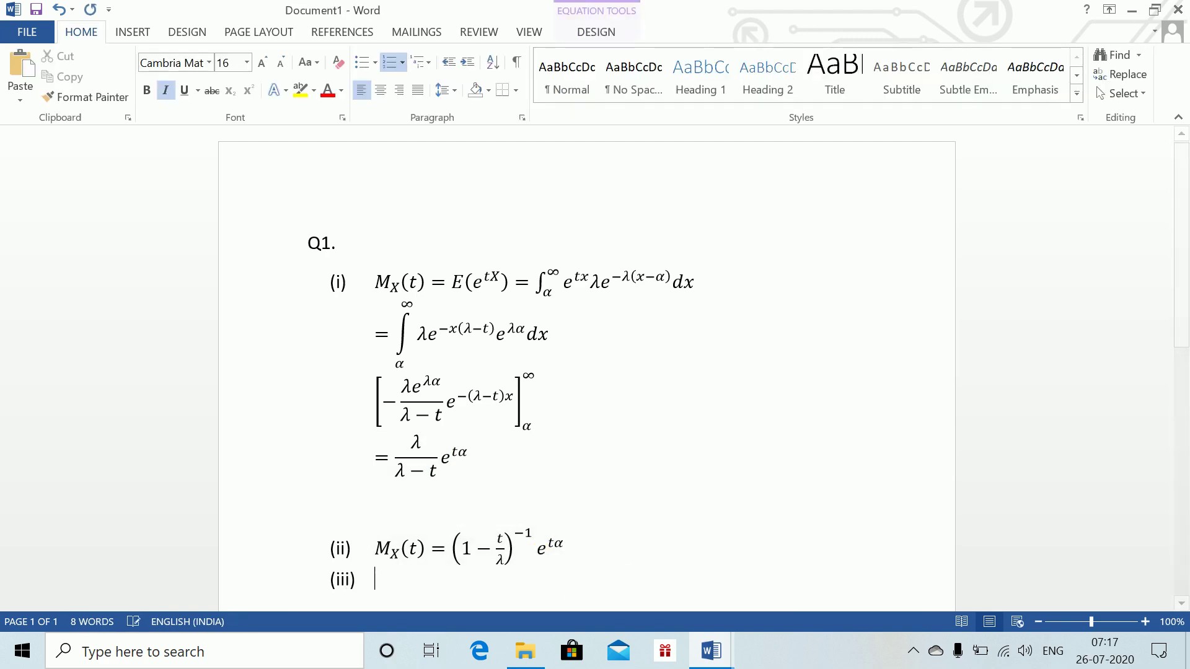
key(BackSpace)
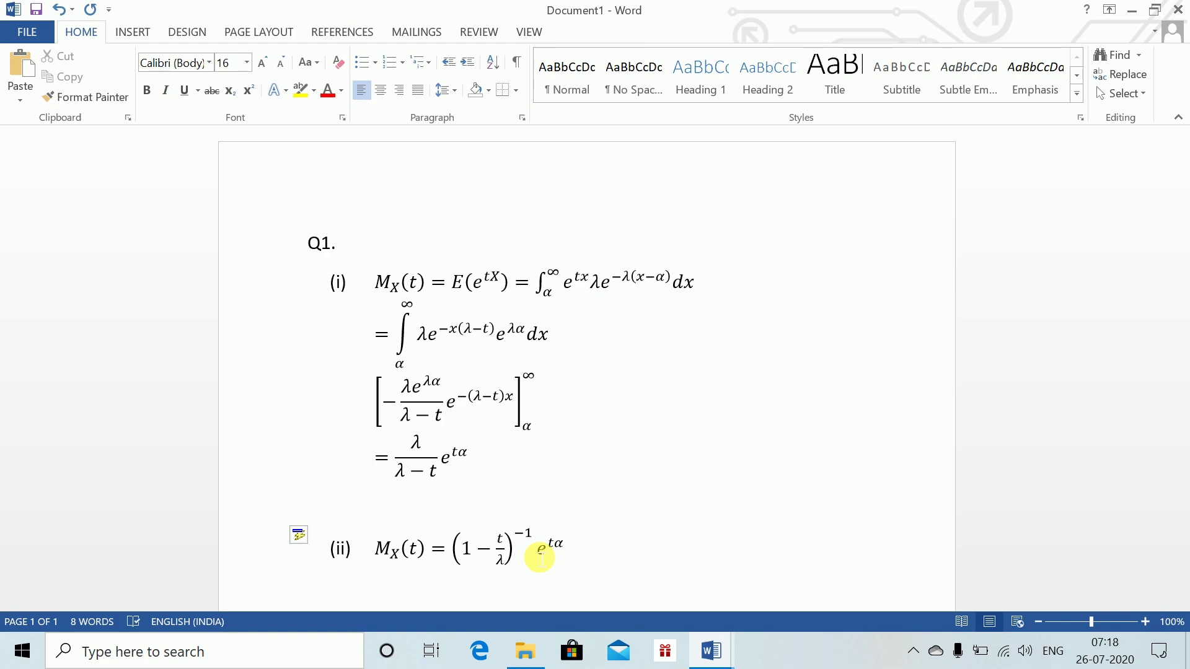
key(alt+equal)
text(M)
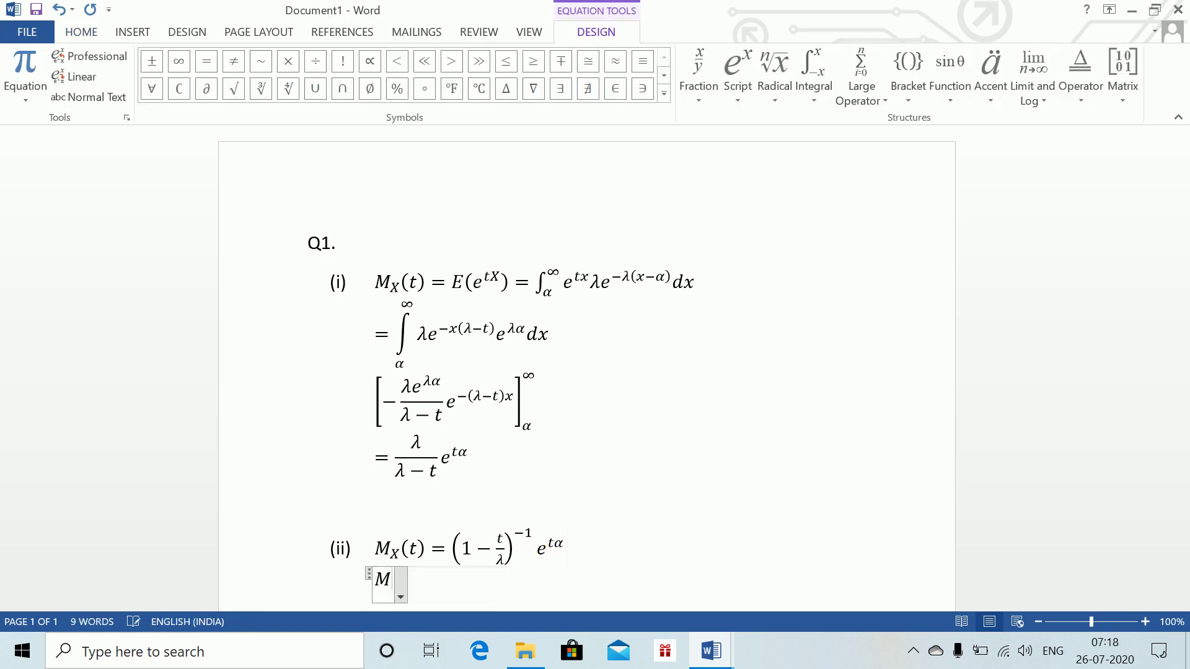
text(_X)
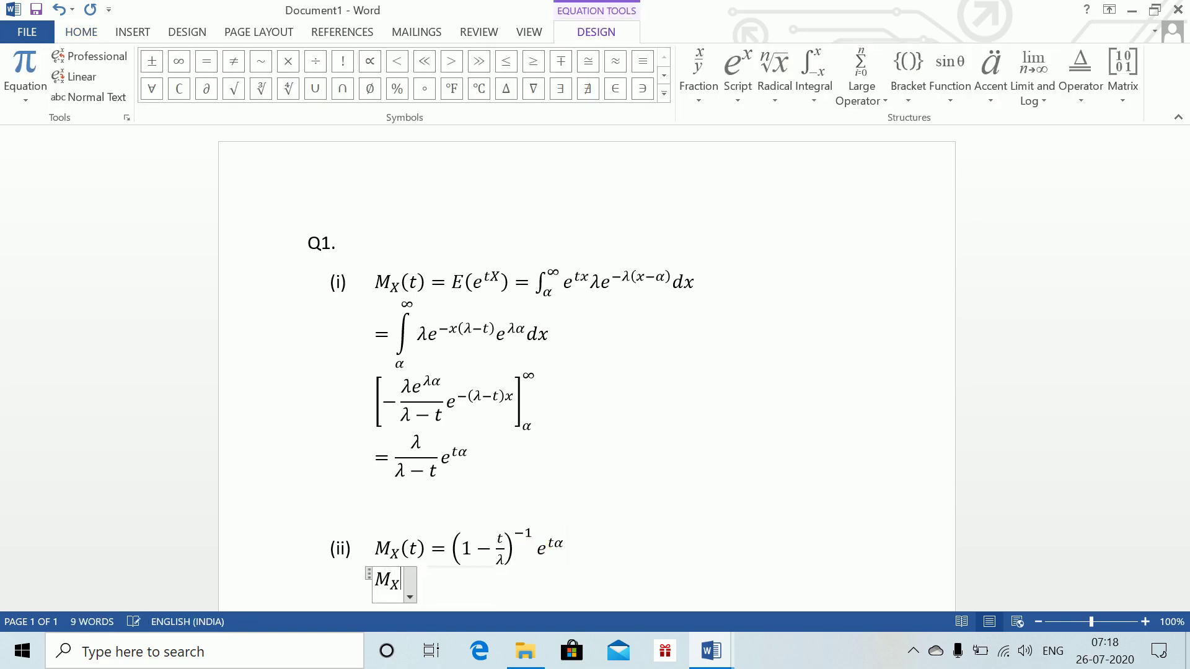
text('(t)
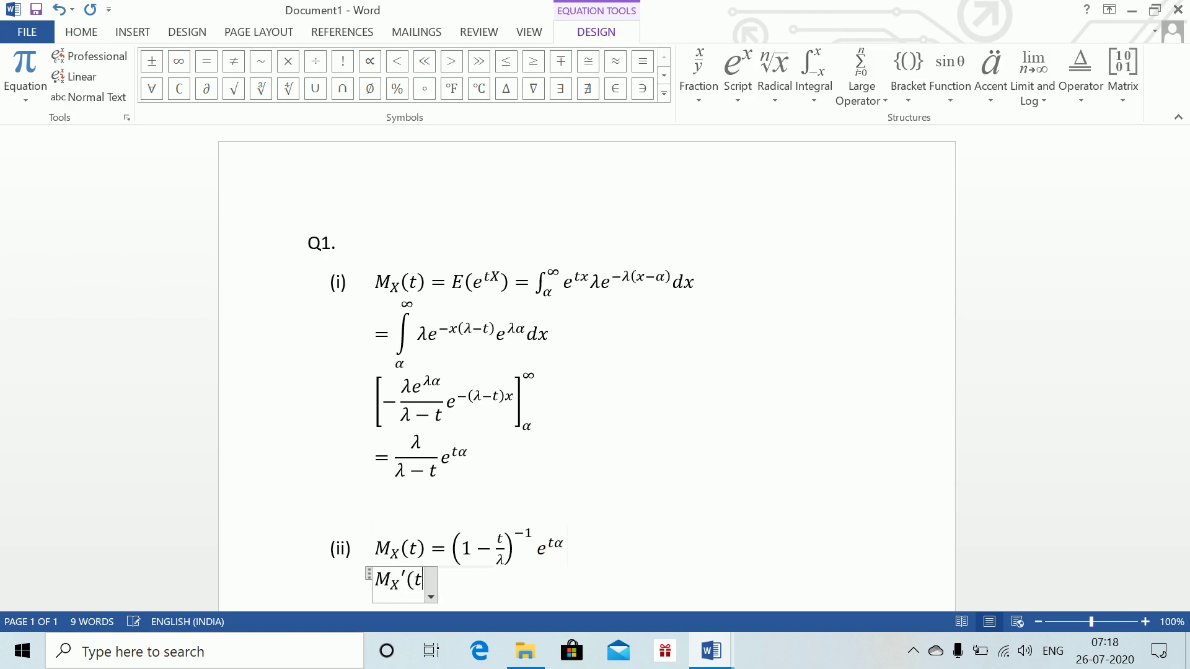
text() =)
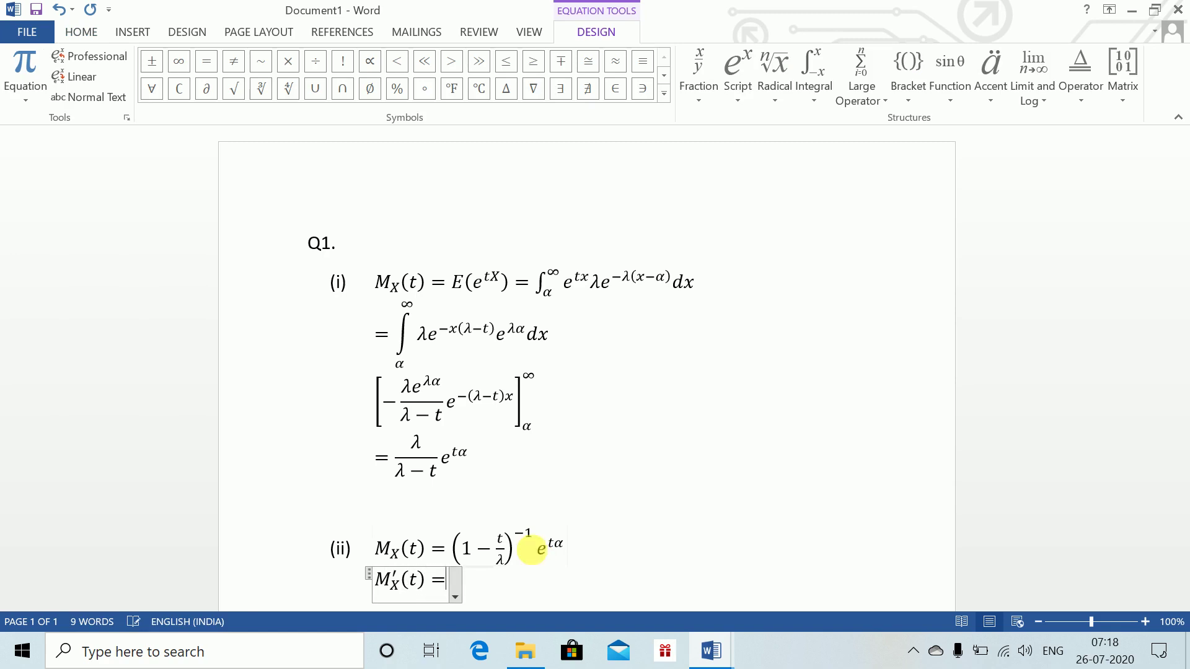
- Continue the derivative line with 1/λ as a stacked fraction and (1 − t/λ)^(−2), reusing 1 − t/λ from the line above
text(1/)
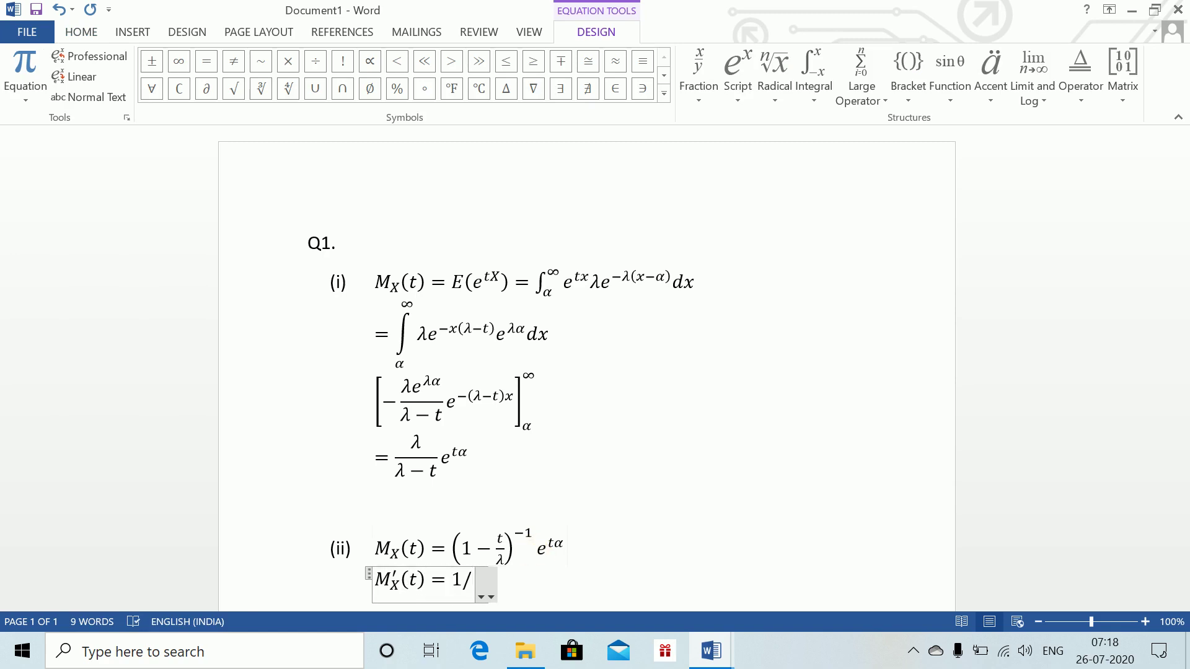
text(\lambda  )
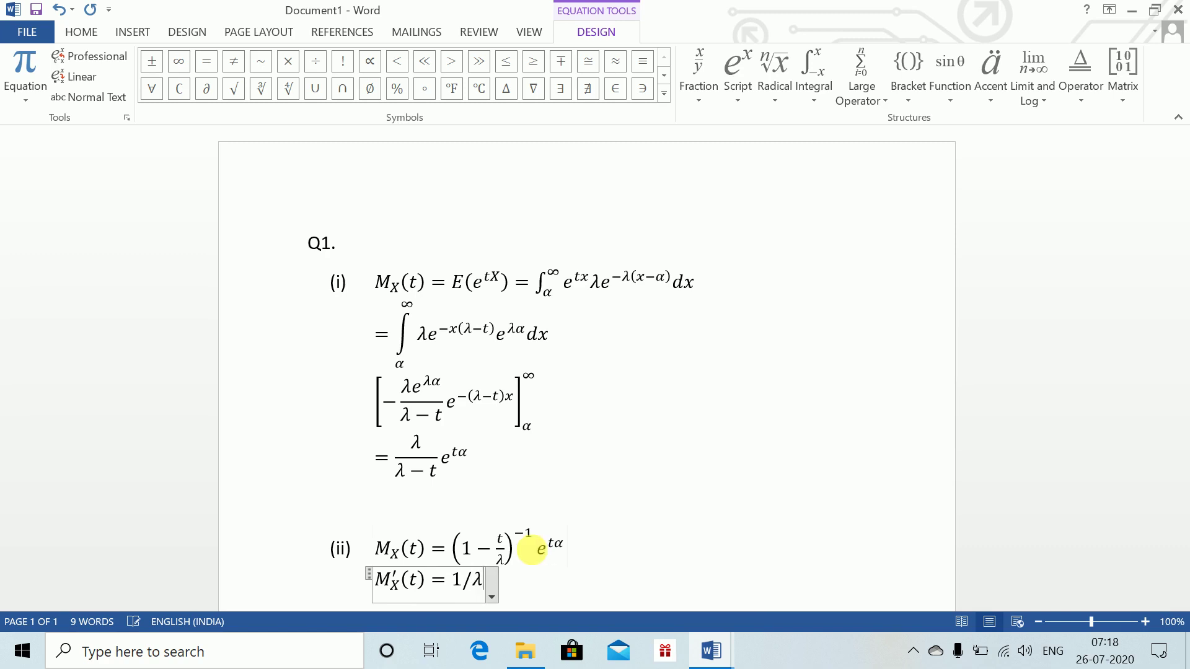
text(()
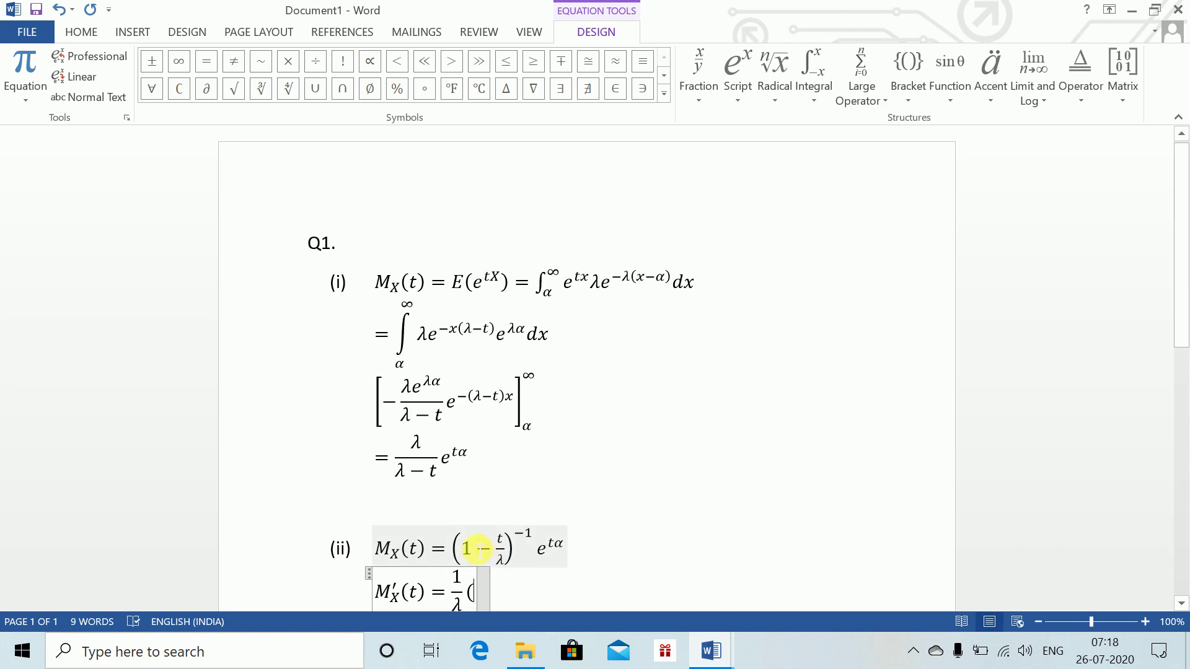
click(462, 546)
drag(473, 549, 483, 599)
text())
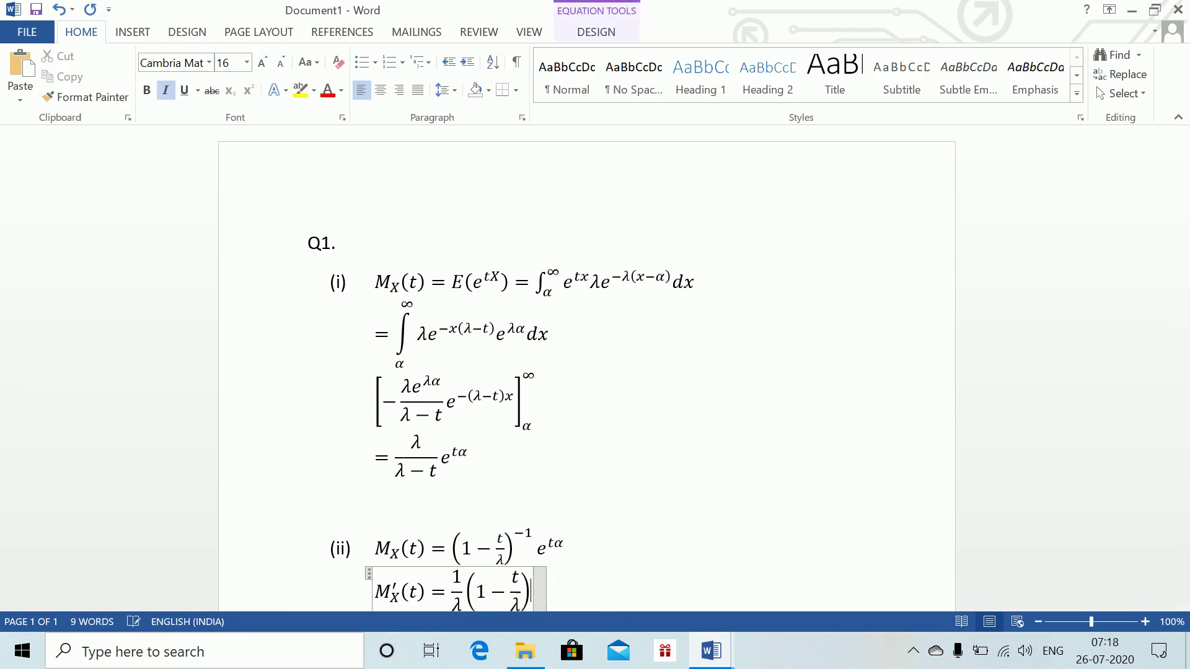
text(^(-2)
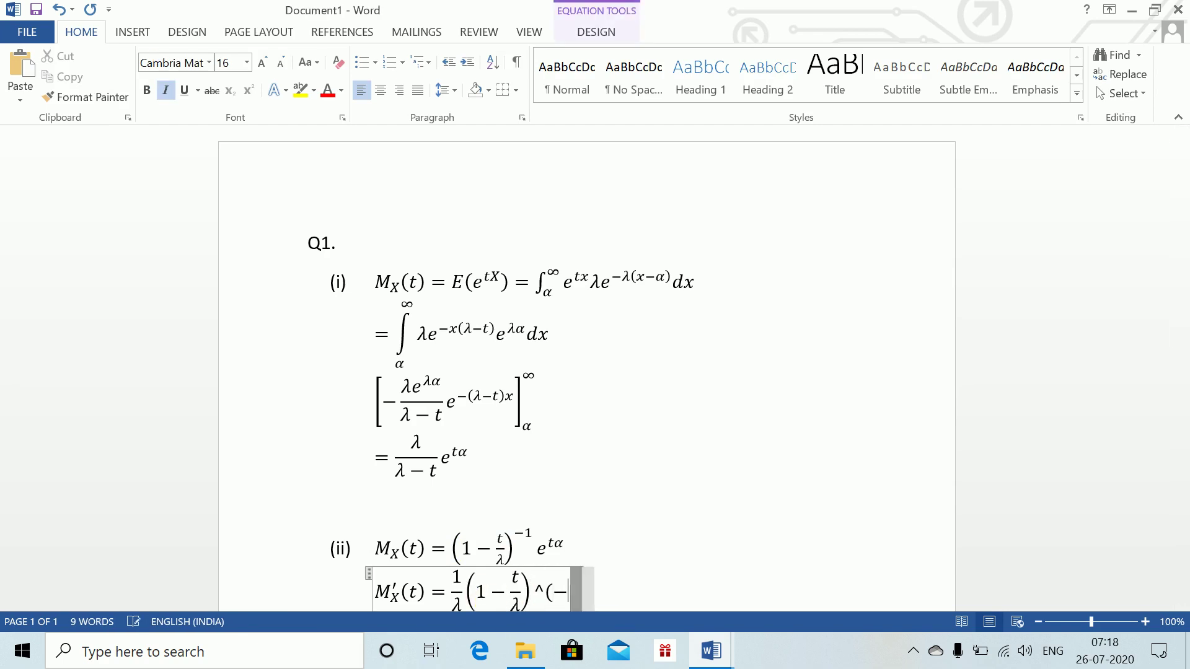
text())
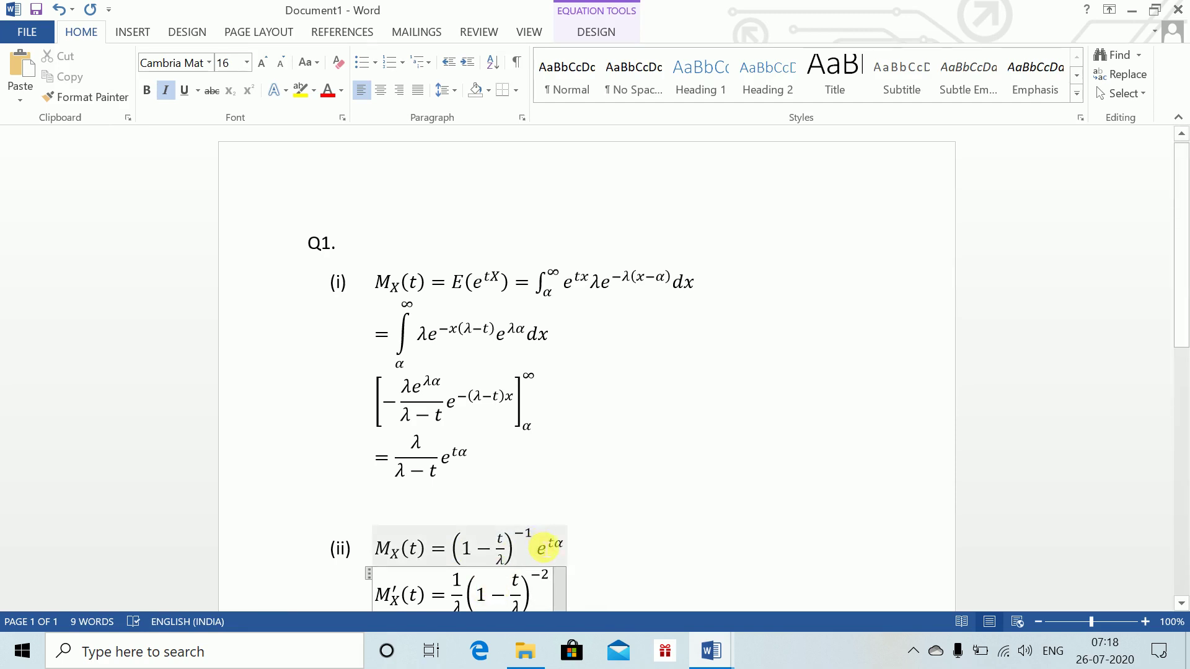
- Append a copy of e^(tα) from the line above after the −2 power in the derivative line
click(543, 547)
double_click(555, 555)
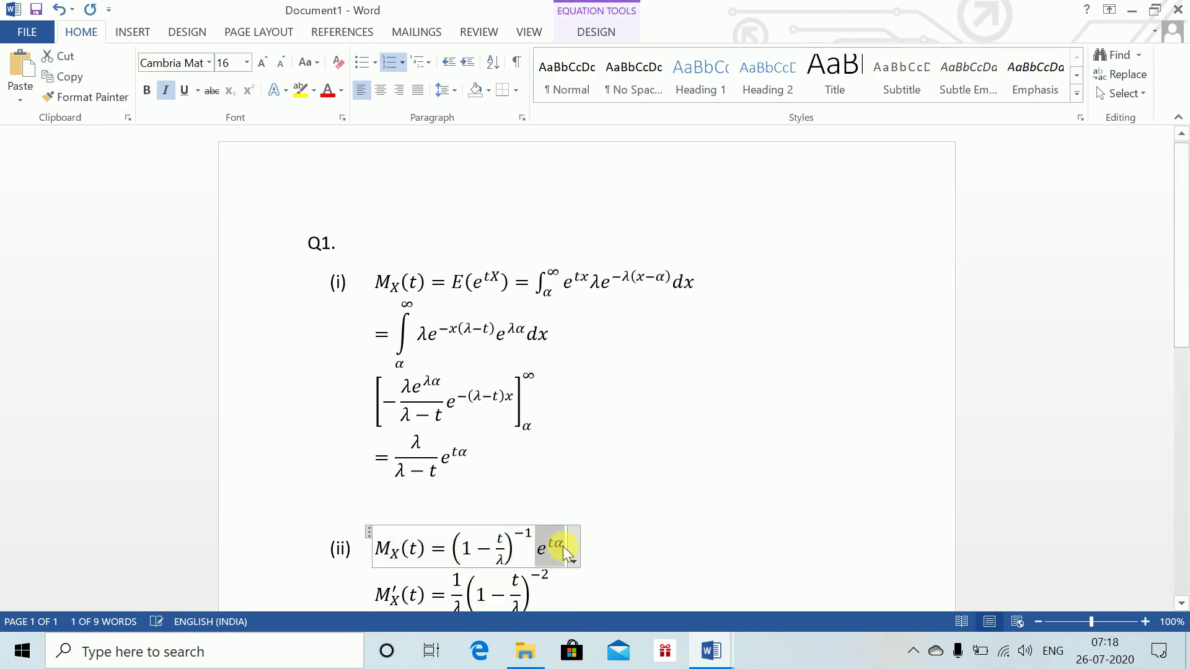
click(544, 602)
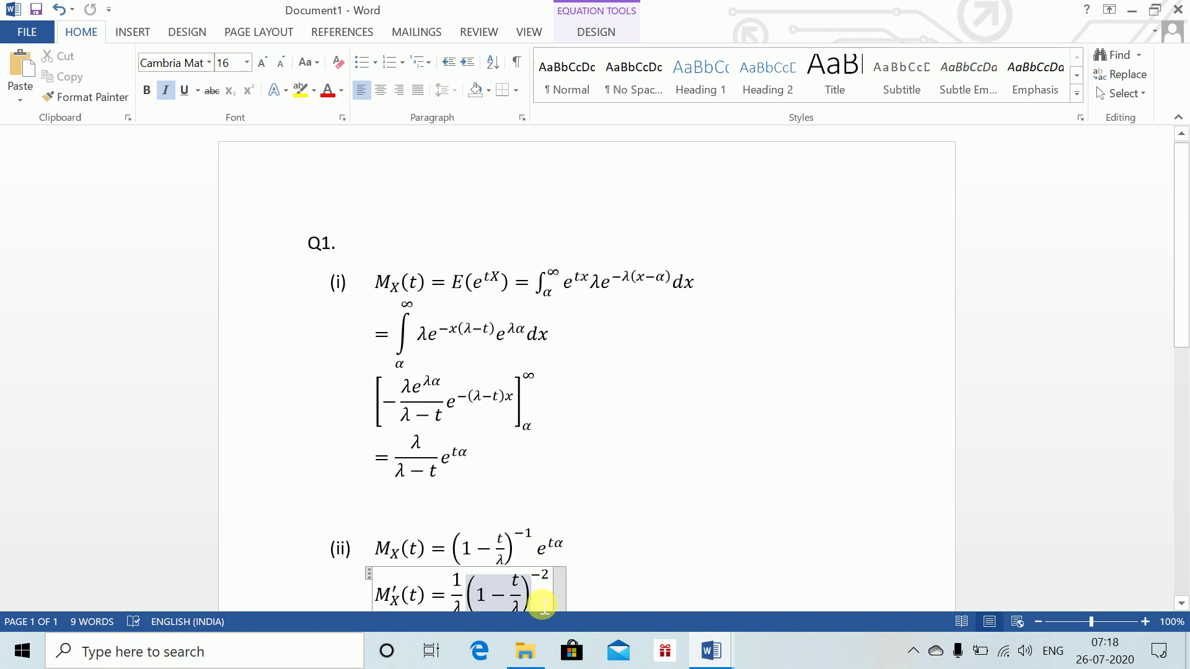
key(ctrl+v)
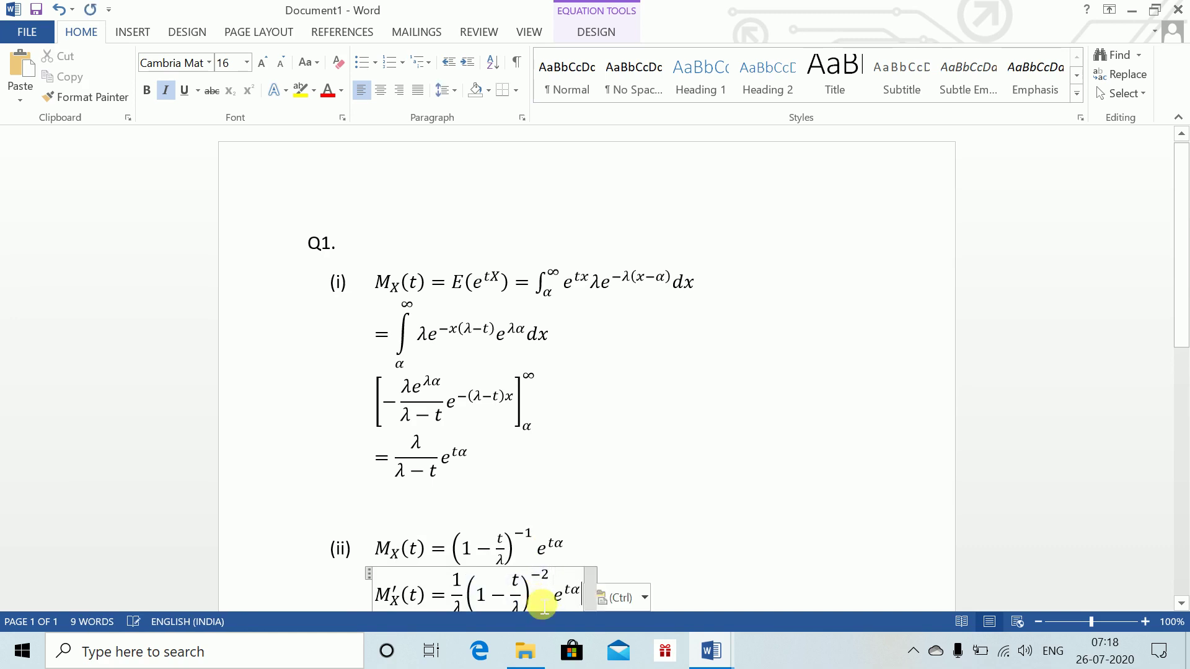
- Extend the derivative line with a plus sign, the symbol α and an opening parenthesis
text(=)
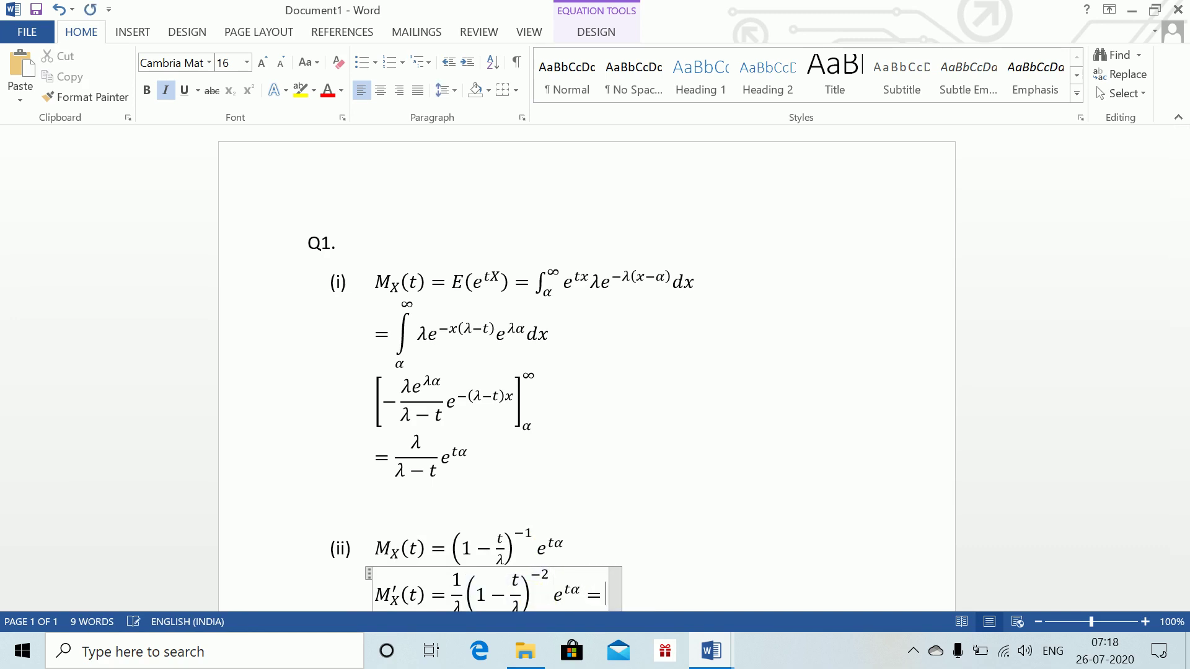
key(BackSpace)
text(+\alpha)
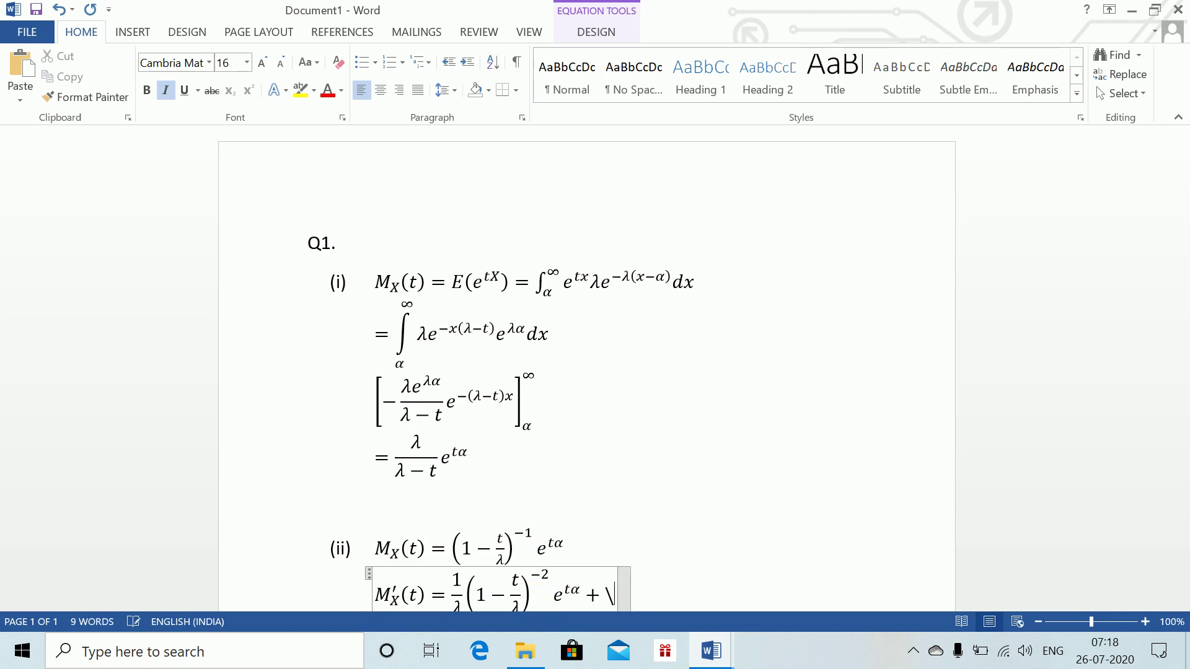
text( ()
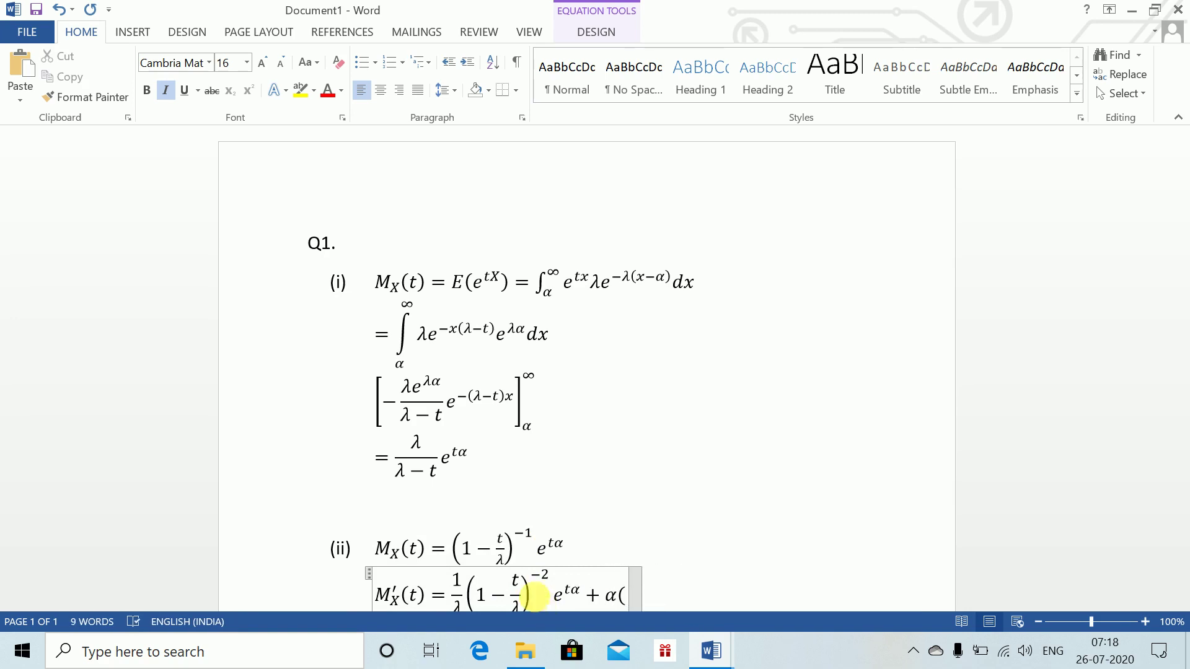
key(ctrl+v)
key(shift+Left)
key(BackSpace)
- Replace the trailing α( in the derivative line with a copy of (1 − t/λ)^(−1) e^(tα) from the line above
click(477, 554)
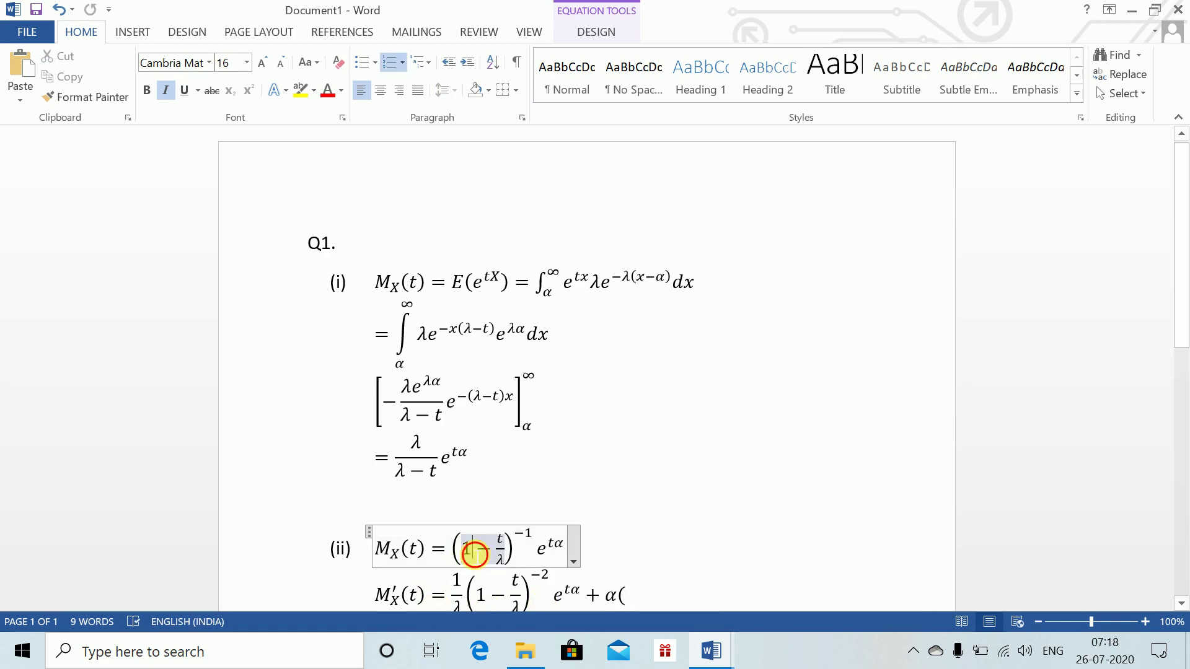
drag(463, 549, 560, 548)
key(ctrl+c)
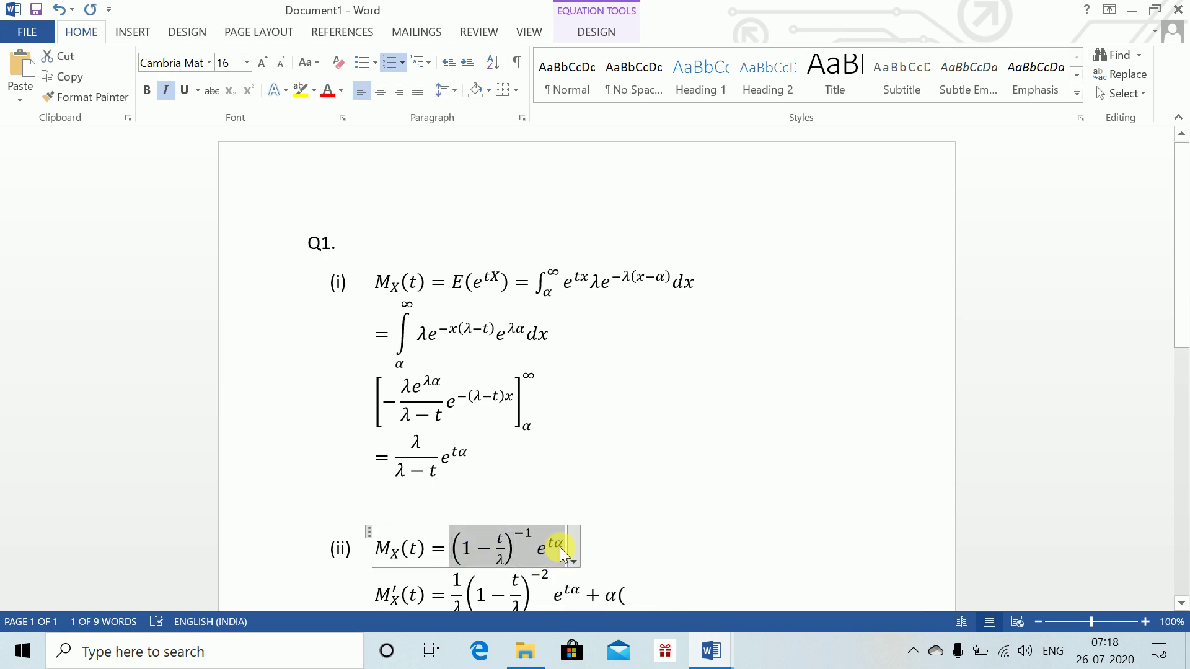
click(675, 604)
key(BackSpace)
key(BackSpace)
key(ctrl+v)
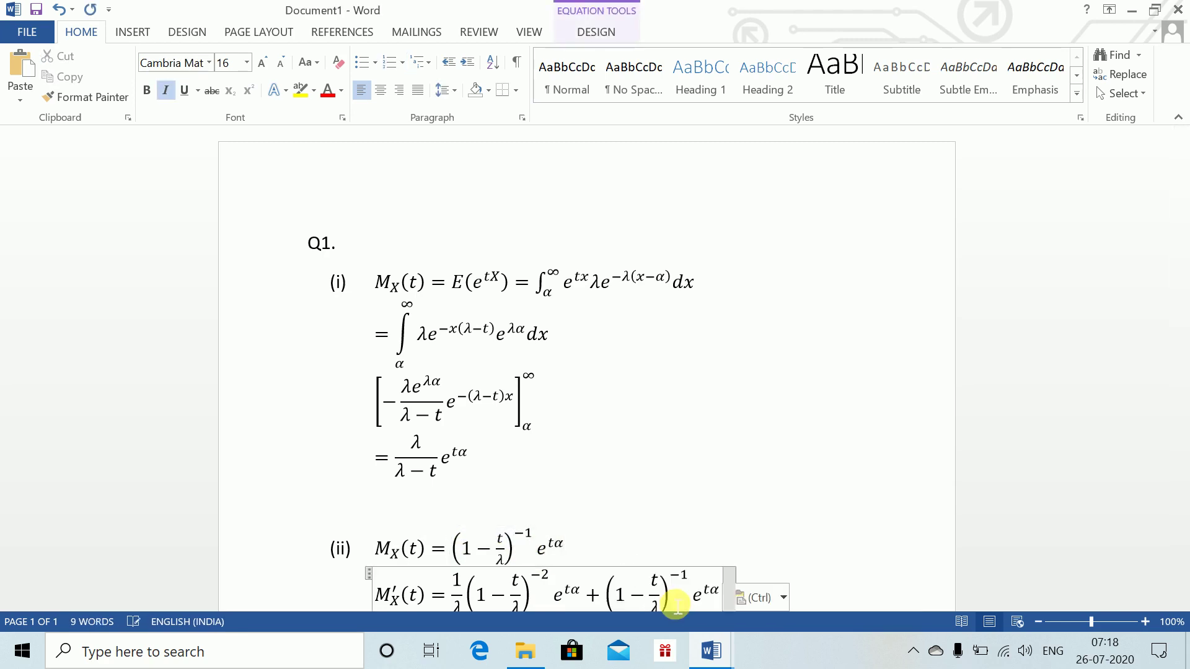
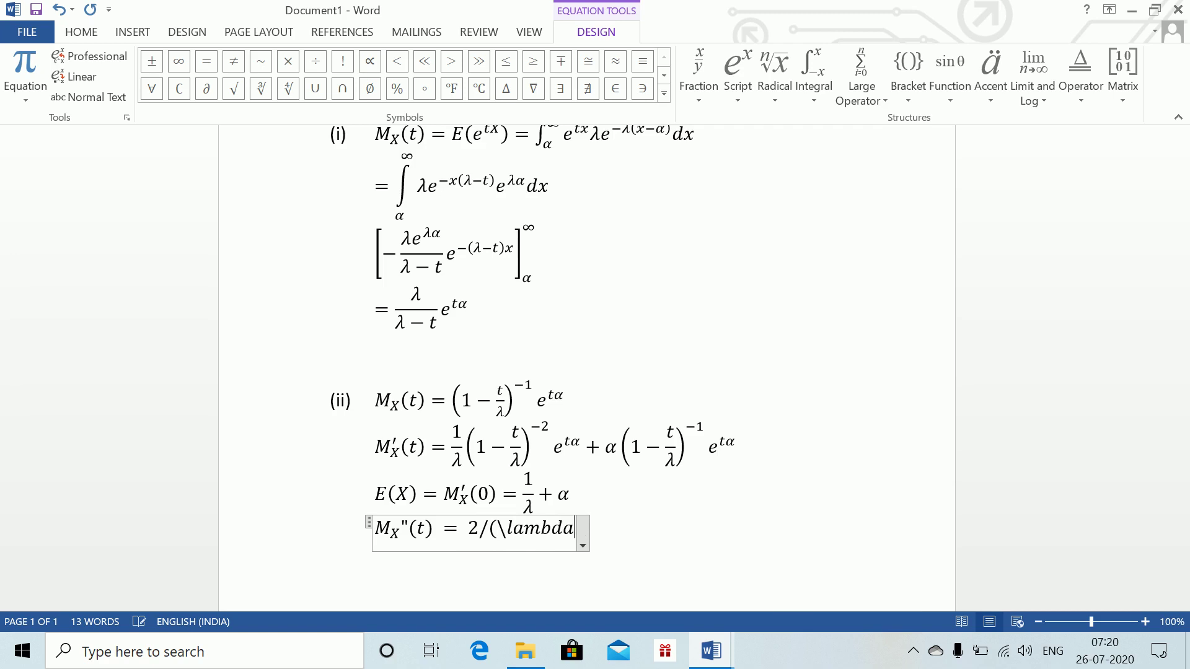
- Try to complete the right side of the M_X"(t) equation as 2/(λ^2), then clear that expression
text()^2)
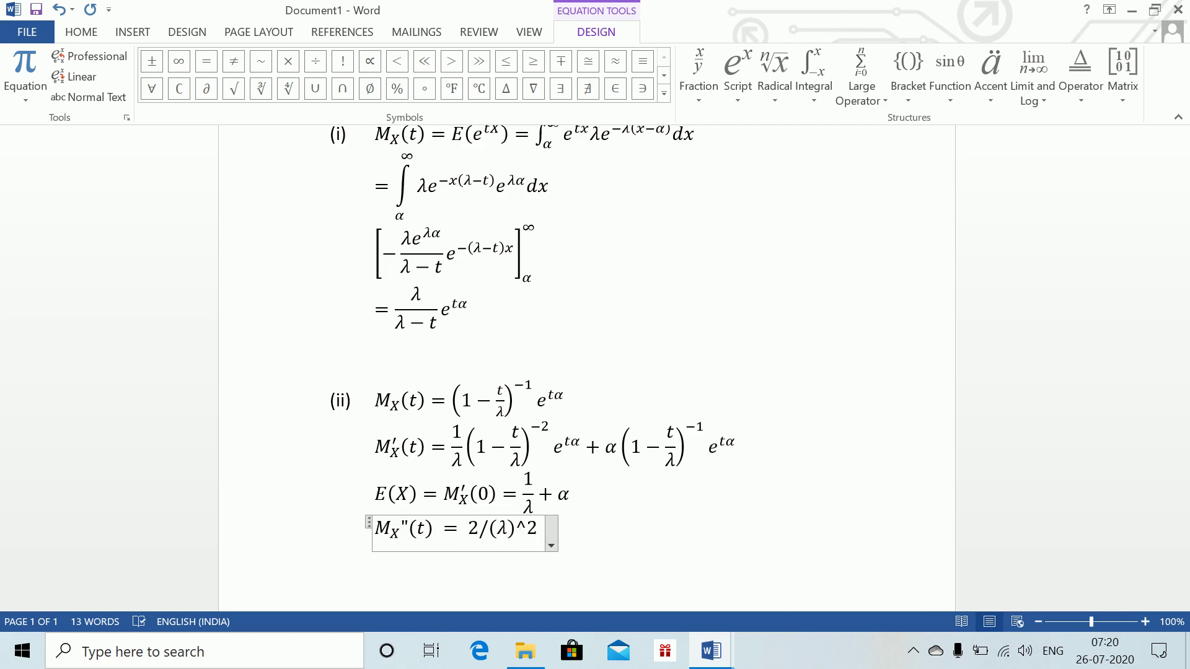
key(BackSpace)
key(BackSpace)
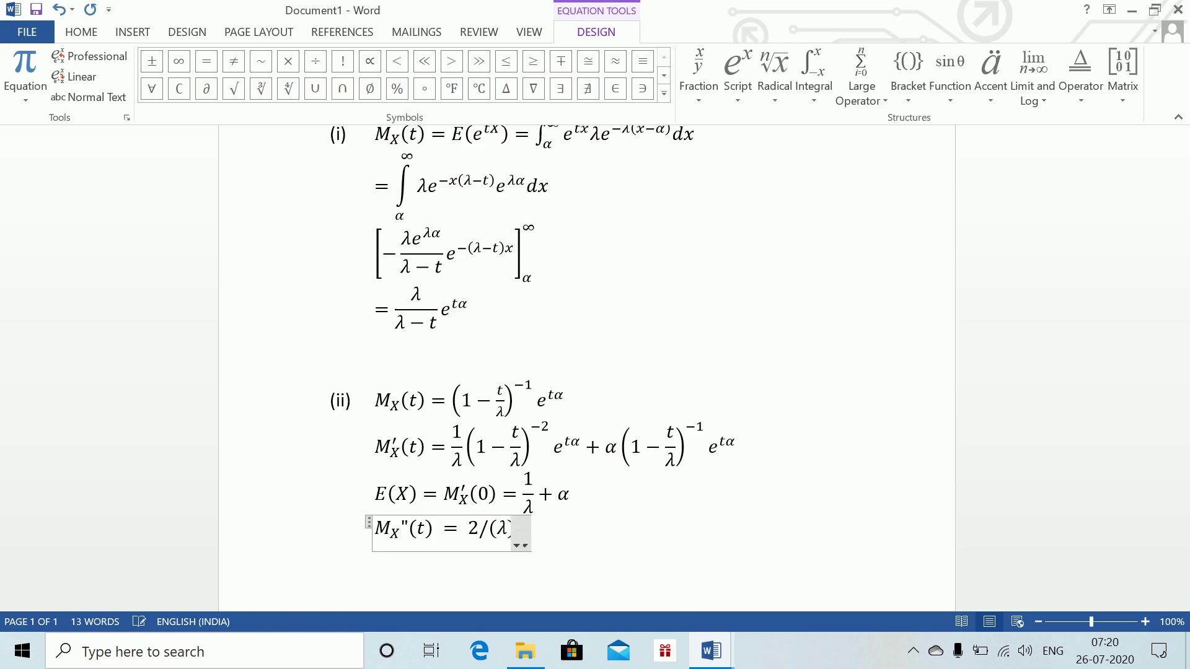
text(^2))
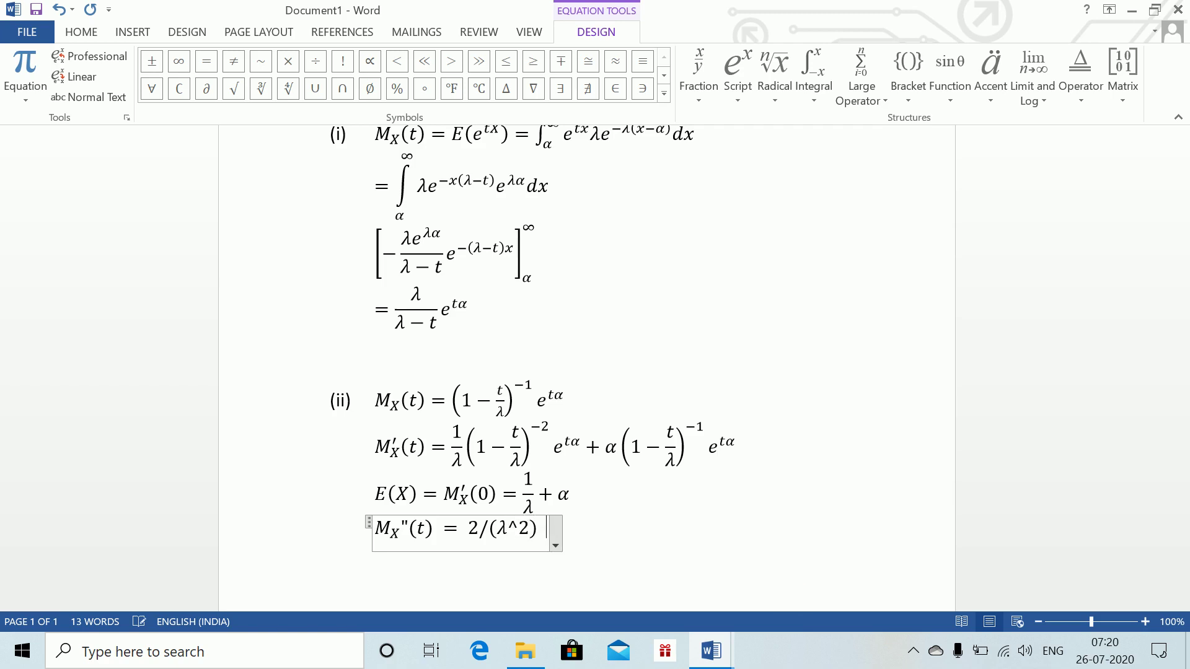
key(BackSpace)
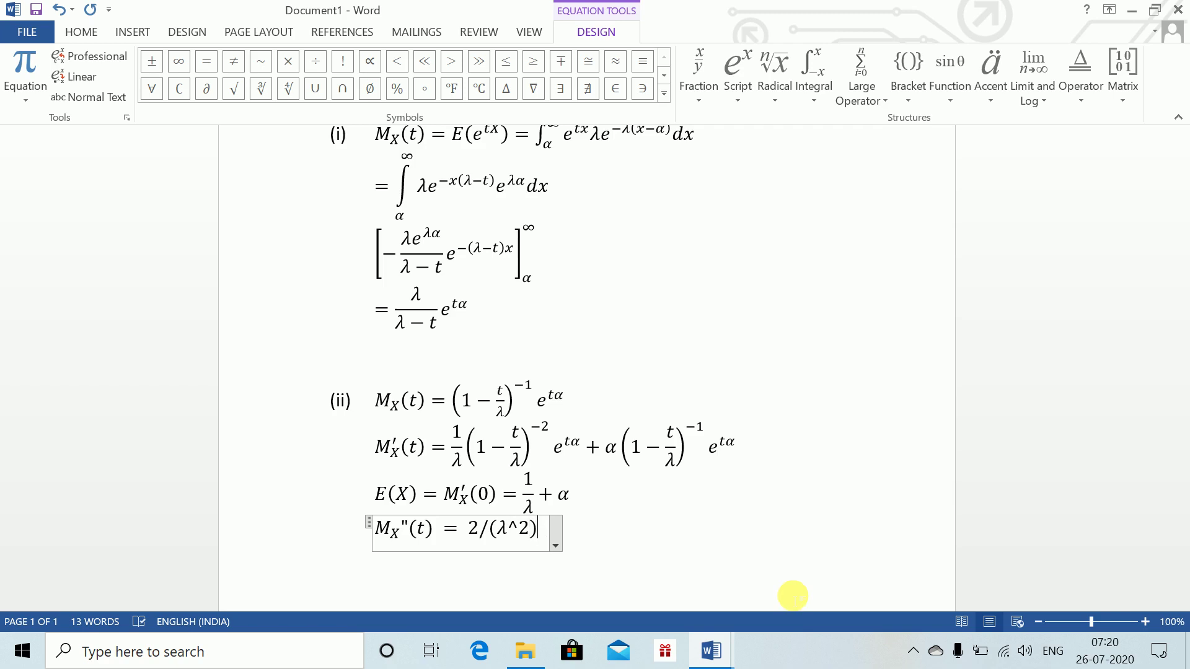
key(BackSpace)
key(BackSpace)
key(BackSpace)
key(BackSpace)
key(BackSpace)
key(BackSpace)
key(BackSpace)
- Try to write the right side of M_X"(t) as 2/λ^2 without enclosing parentheses, then remove the denominator
text(2/)
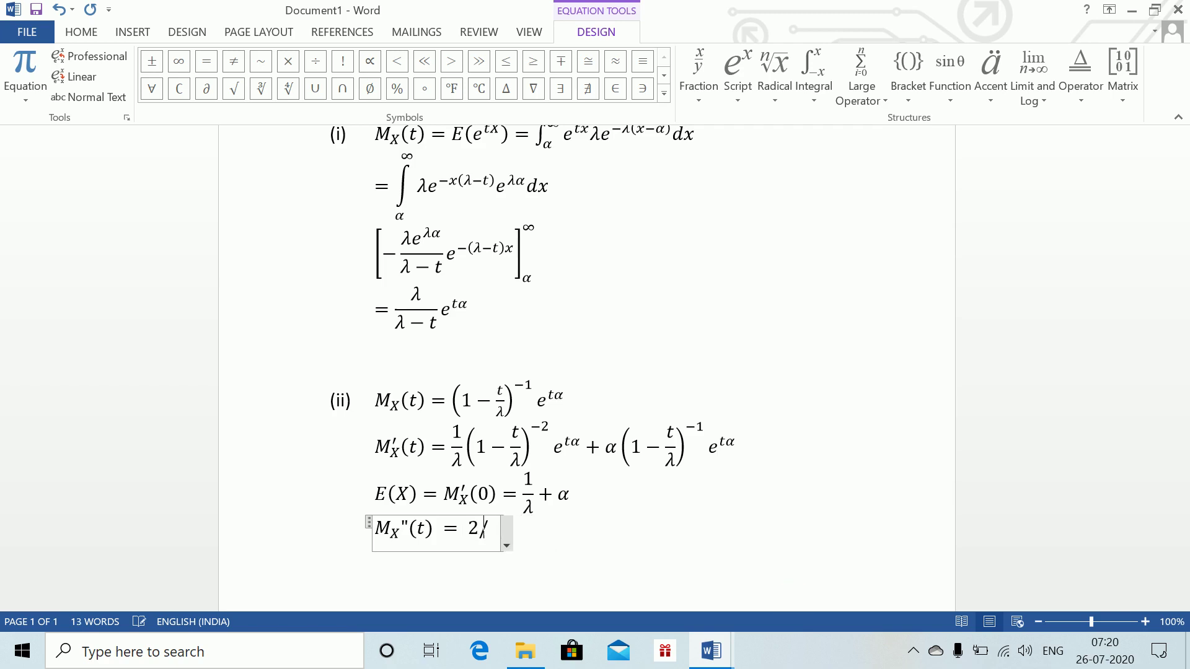
text(\l)
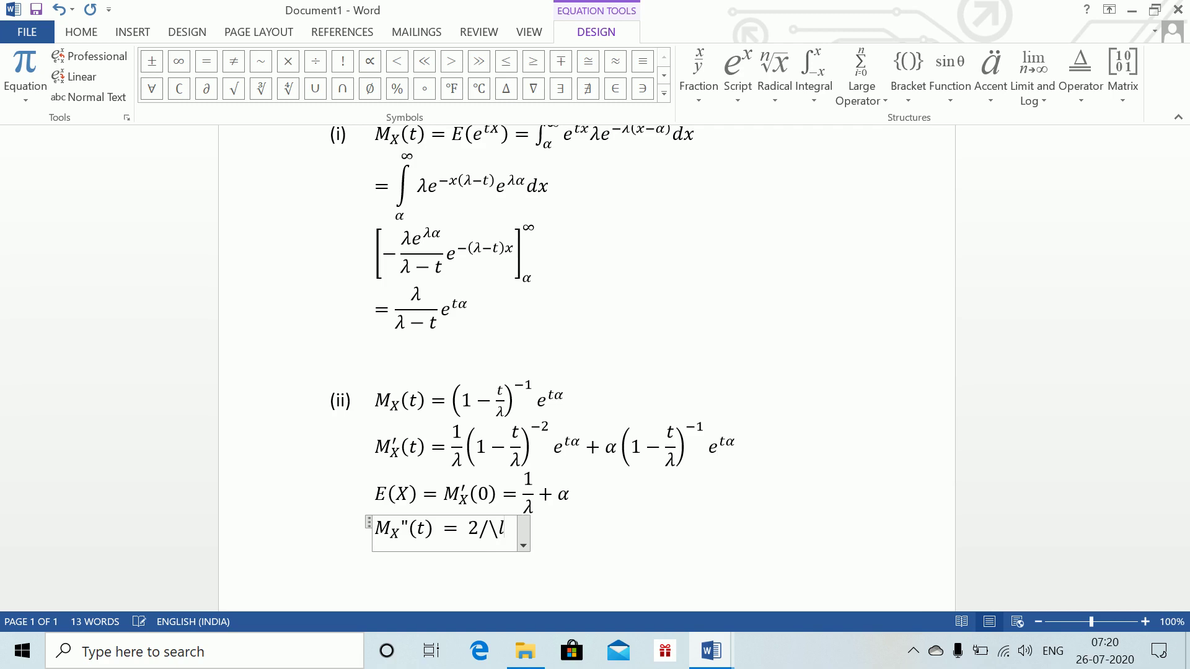
text(ambda ^2)
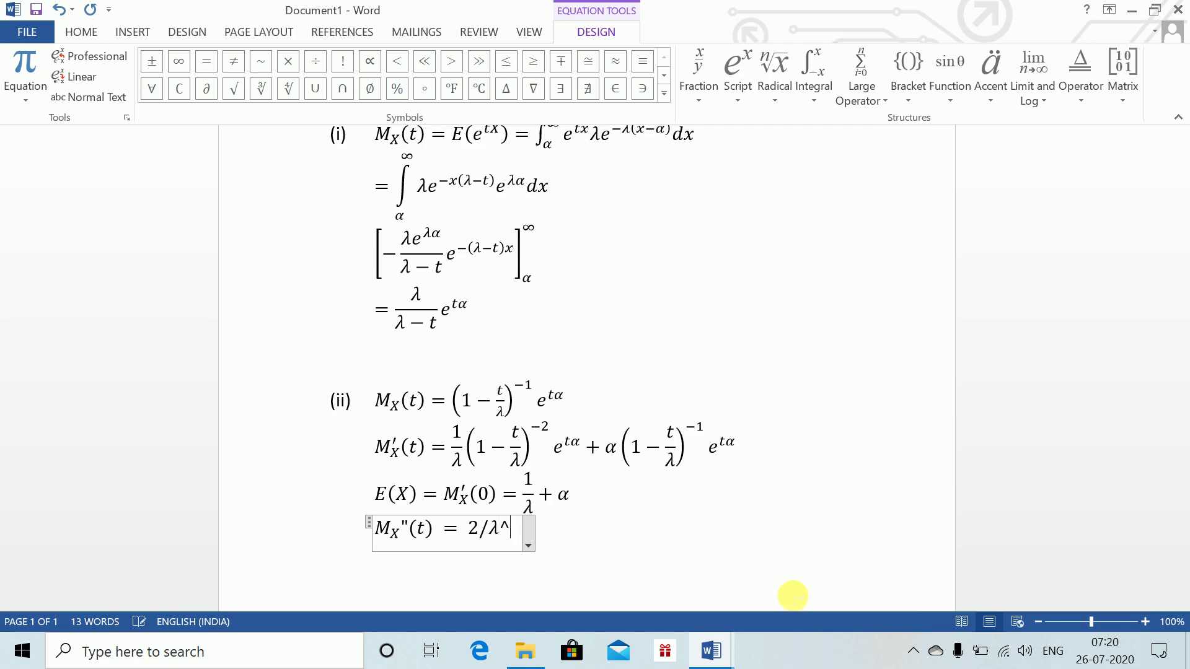
key(Left)
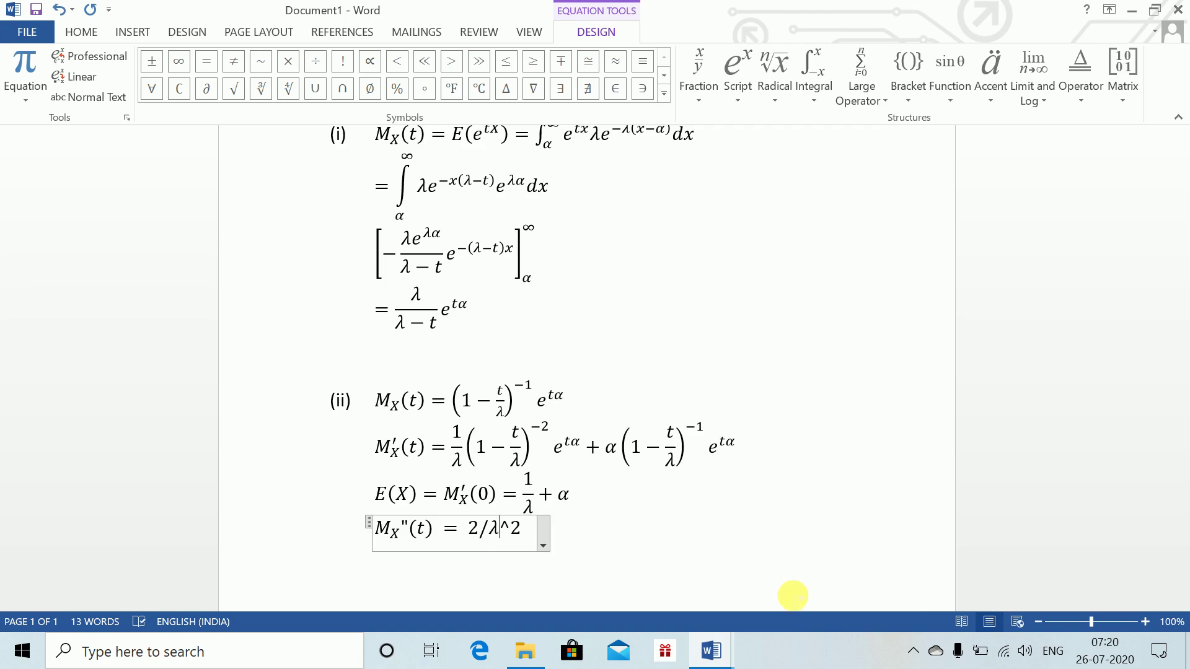
text())
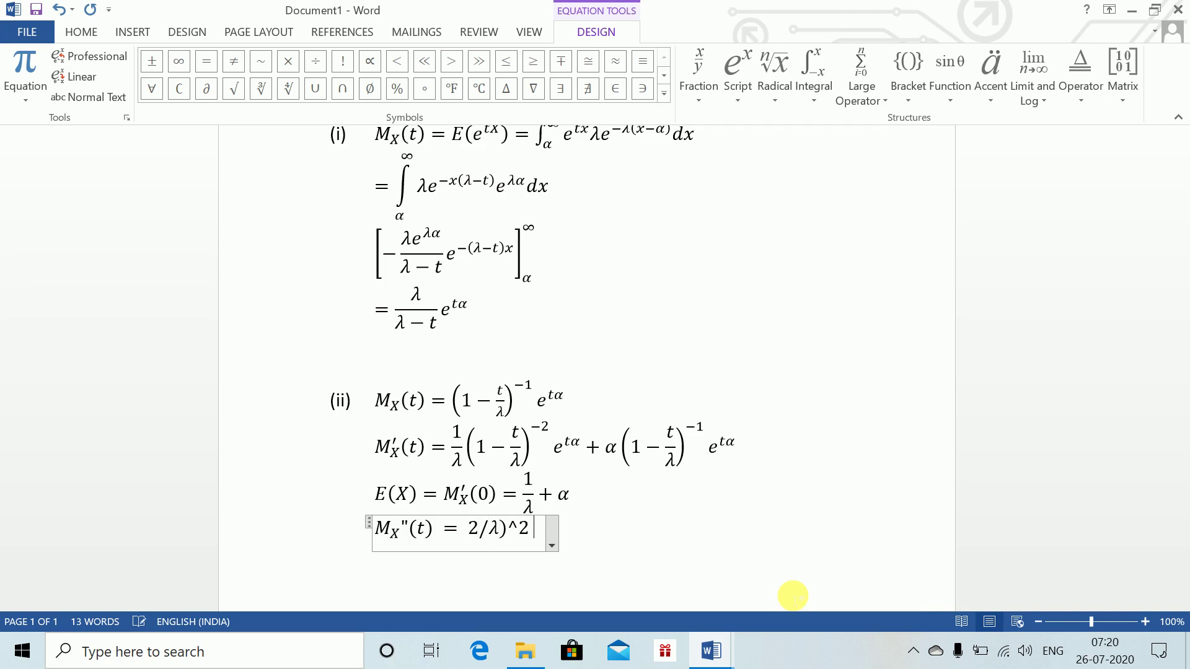
key(BackSpace)
key(BackSpace)
key(BackSpace)
key(BackSpace)
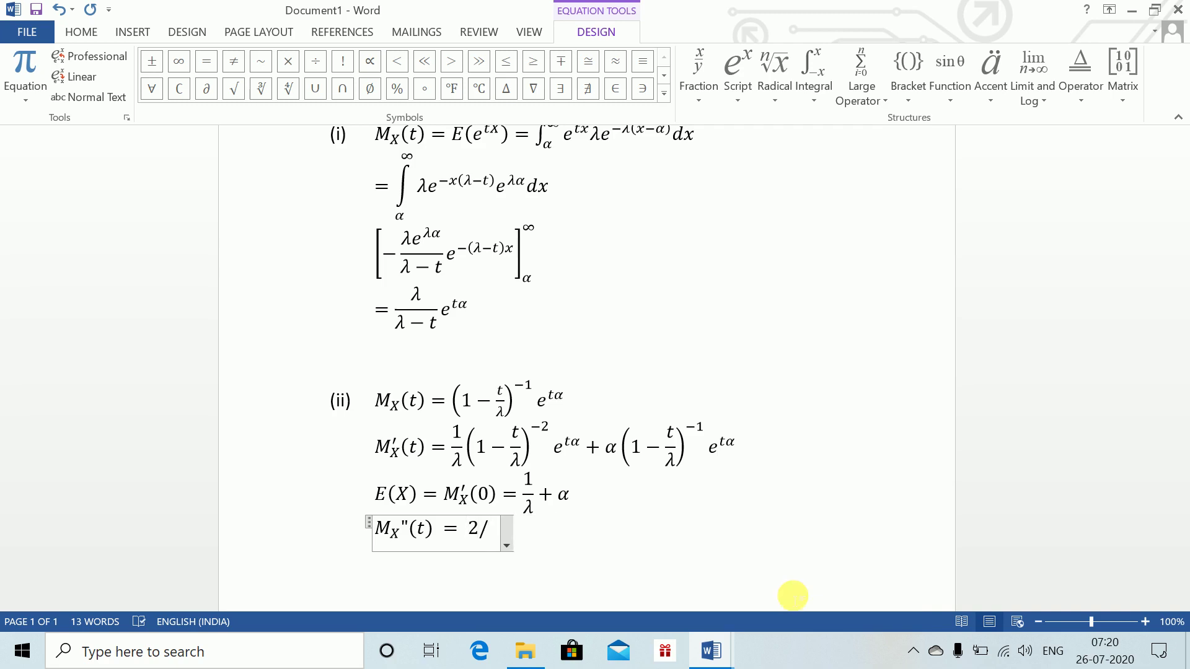
text((\almbda)
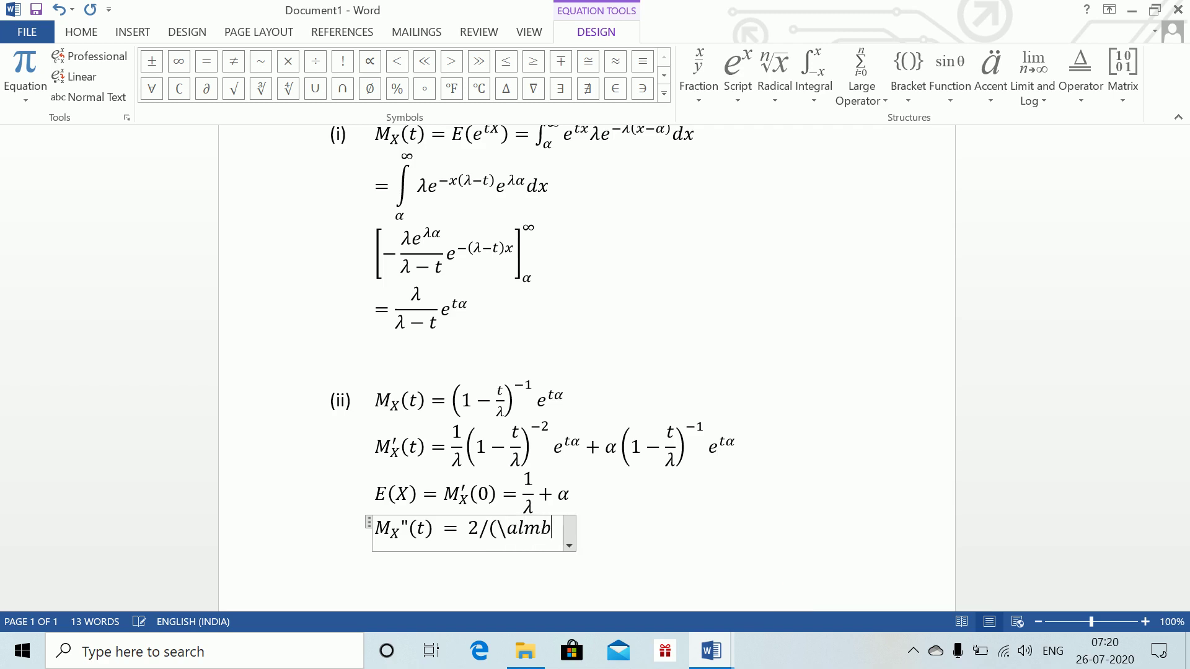
key(BackSpace)
key(BackSpace)
key(BackSpace)
key(BackSpace)
key(BackSpace)
key(BackSpace)
key(BackSpace)
key(BackSpace)
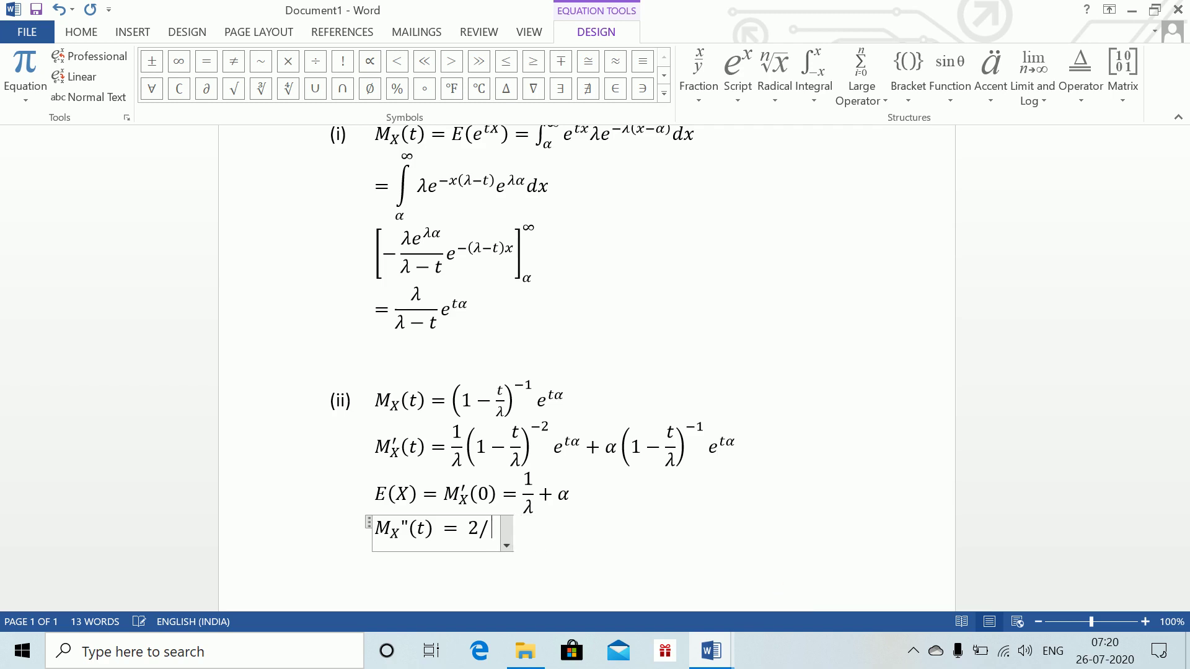
text(\)
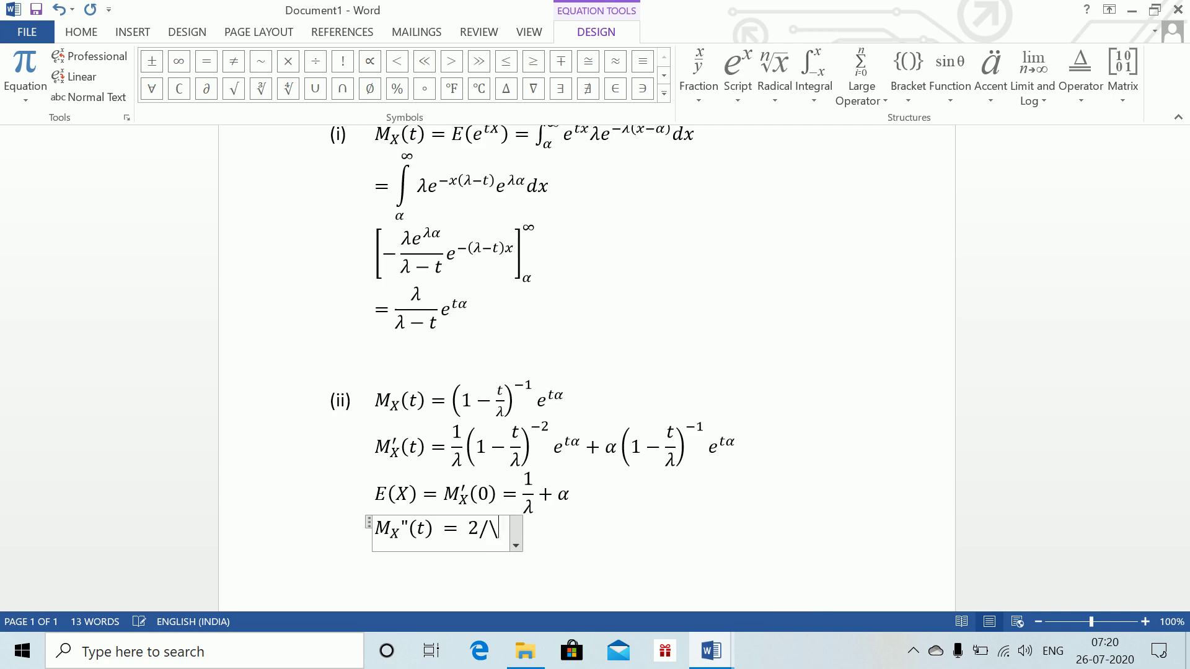
text(lm)
key(BackSpace)
key(BackSpace)
key(BackSpace)
key(BackSpace)
key(BackSpace)
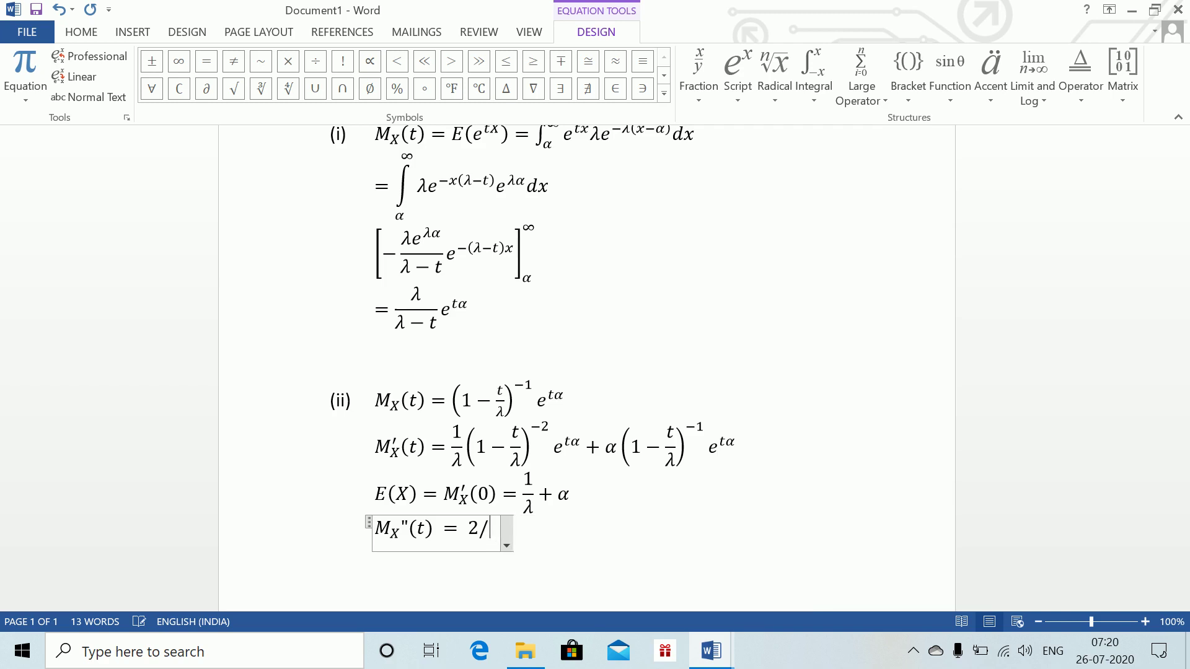
- Try to write 2/(λ) after the equals sign of M_X"(t), then clear it
text(2/)
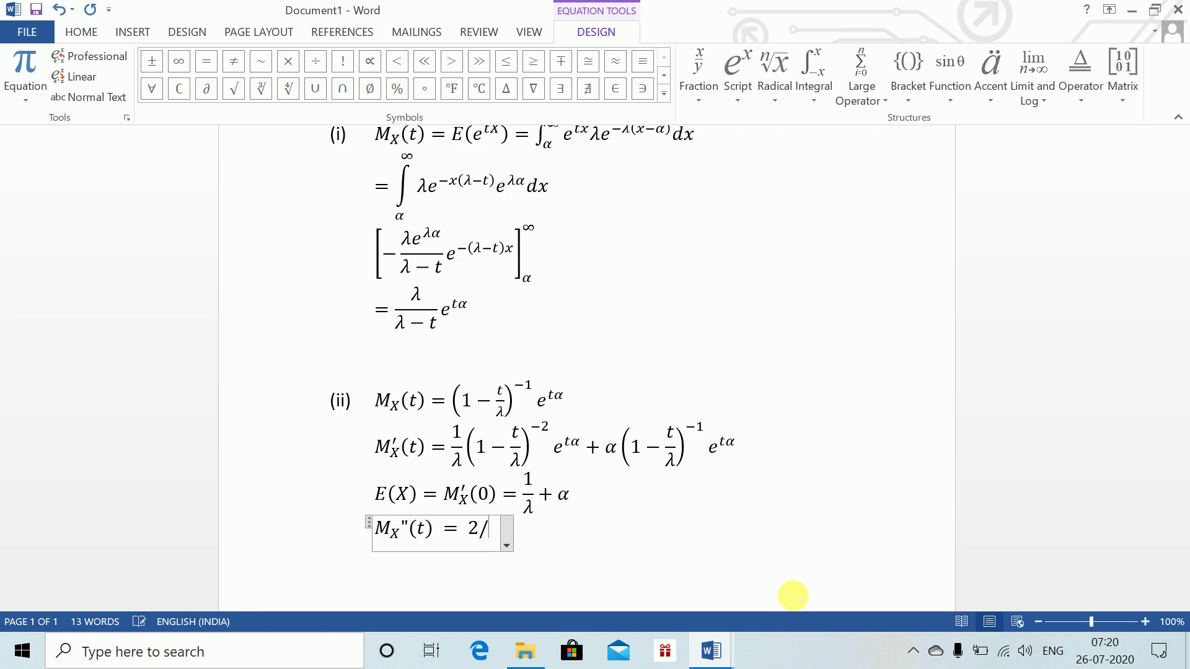
text((\lambda)
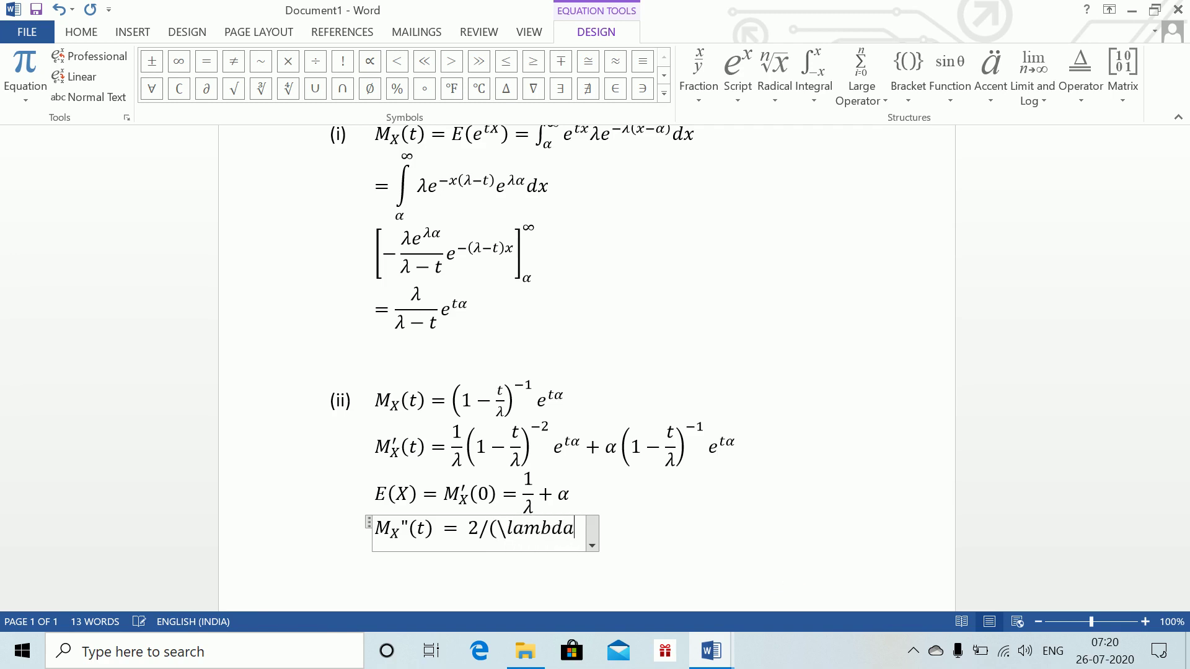
key(BackSpace)
text())
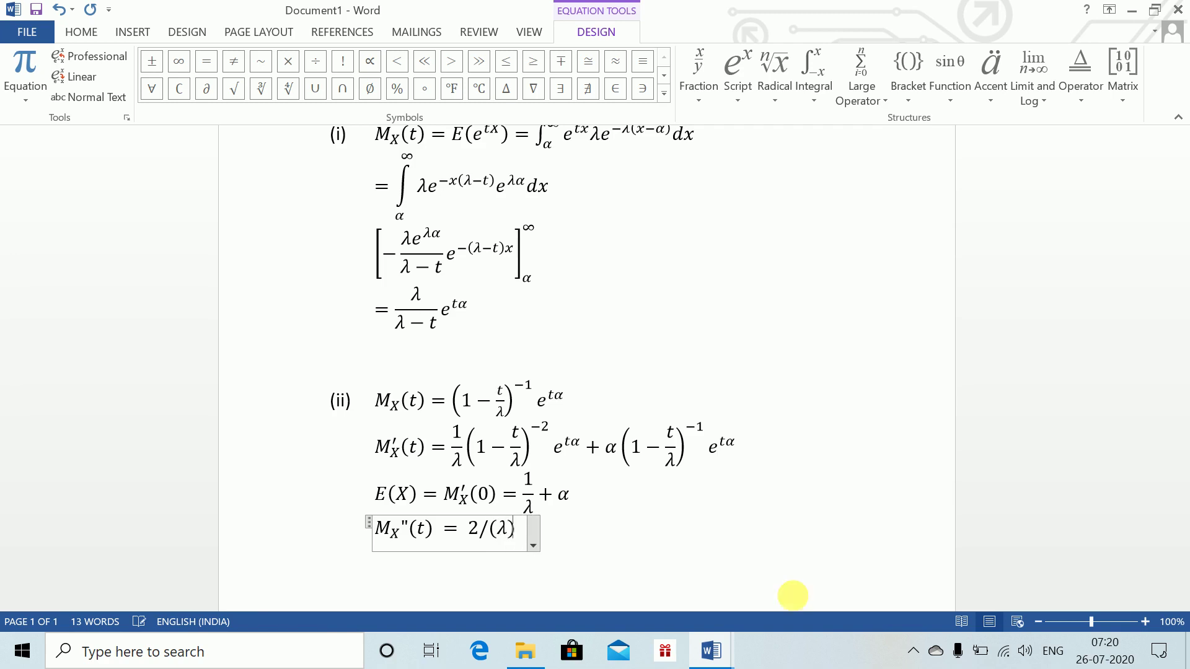
key(BackSpace)
key(BackSpace)
key(BackSpace)
key(BackSpace)
key(BackSpace)
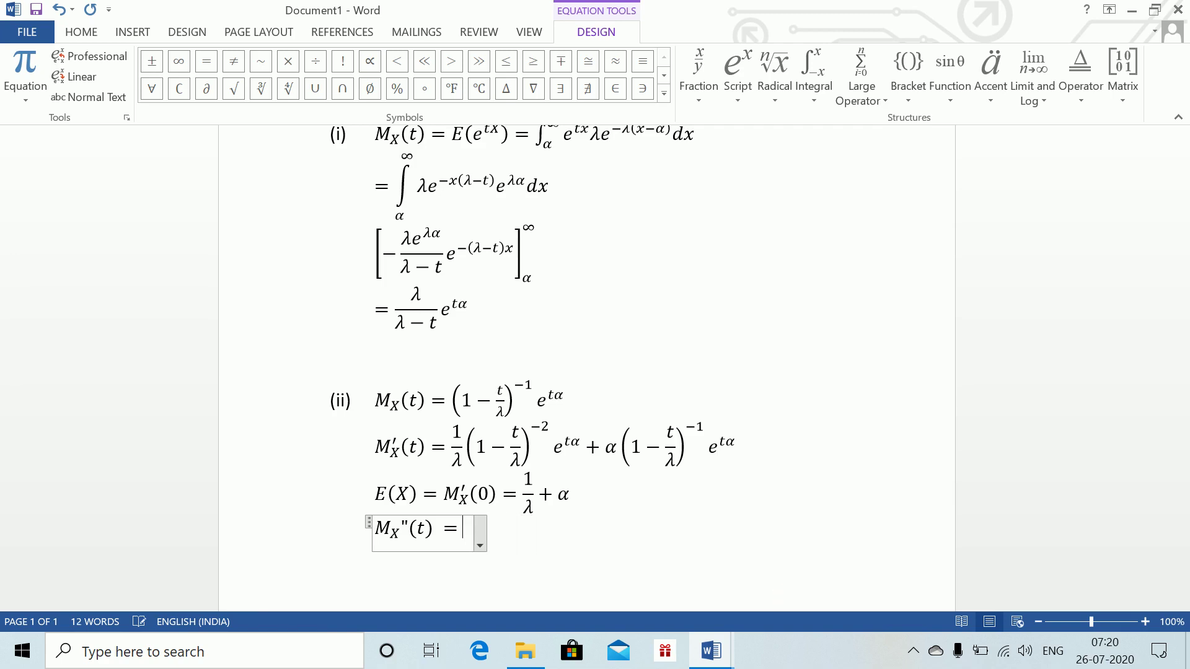
text(2/)
key(BackSpace)
key(BackSpace)
text(a)
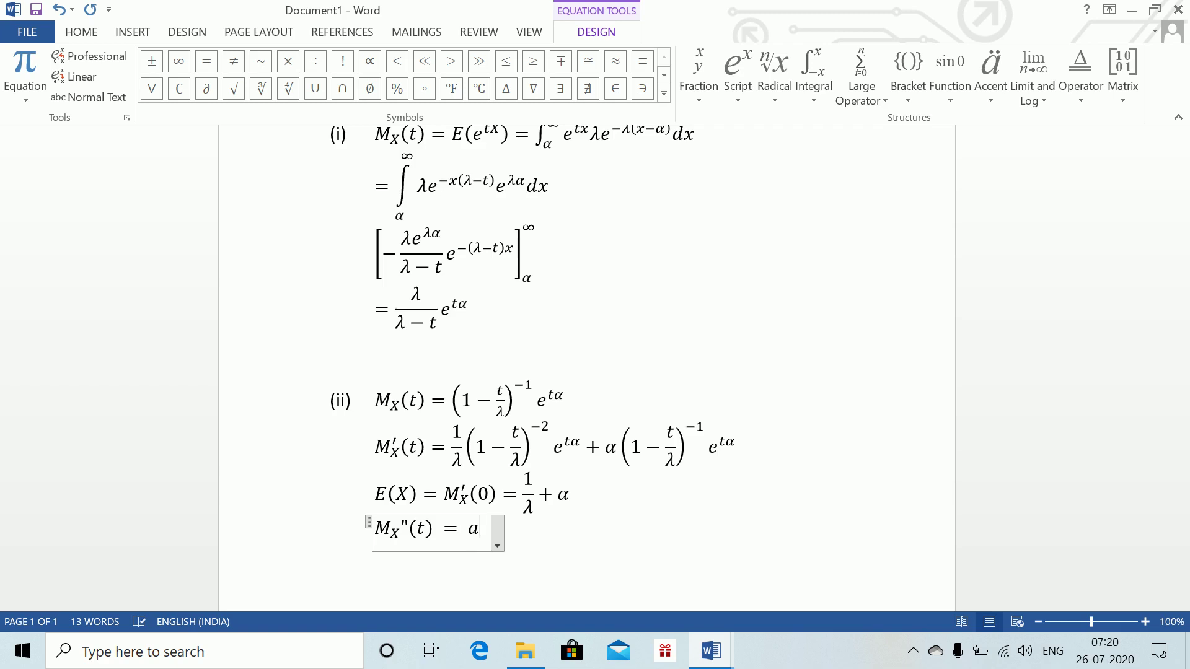
text(/)
key(BackSpace)
key(BackSpace)
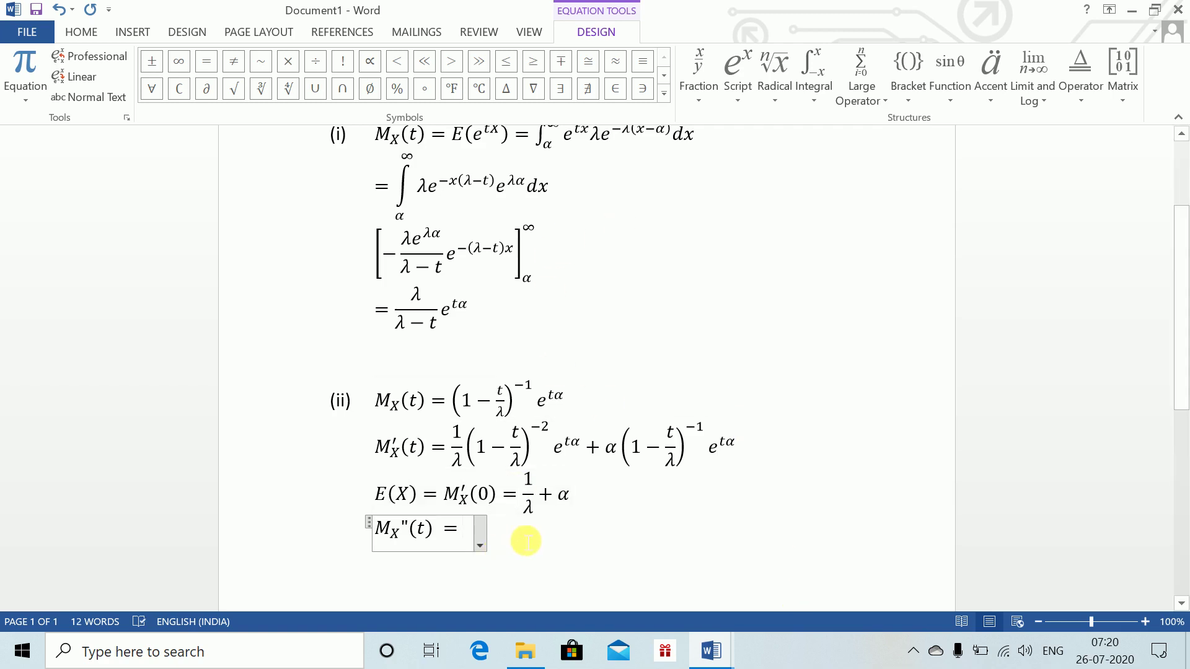
- Delete the whole unfinished M_X"(t) equation below the E(X) line
key(BackSpace)
key(BackSpace)
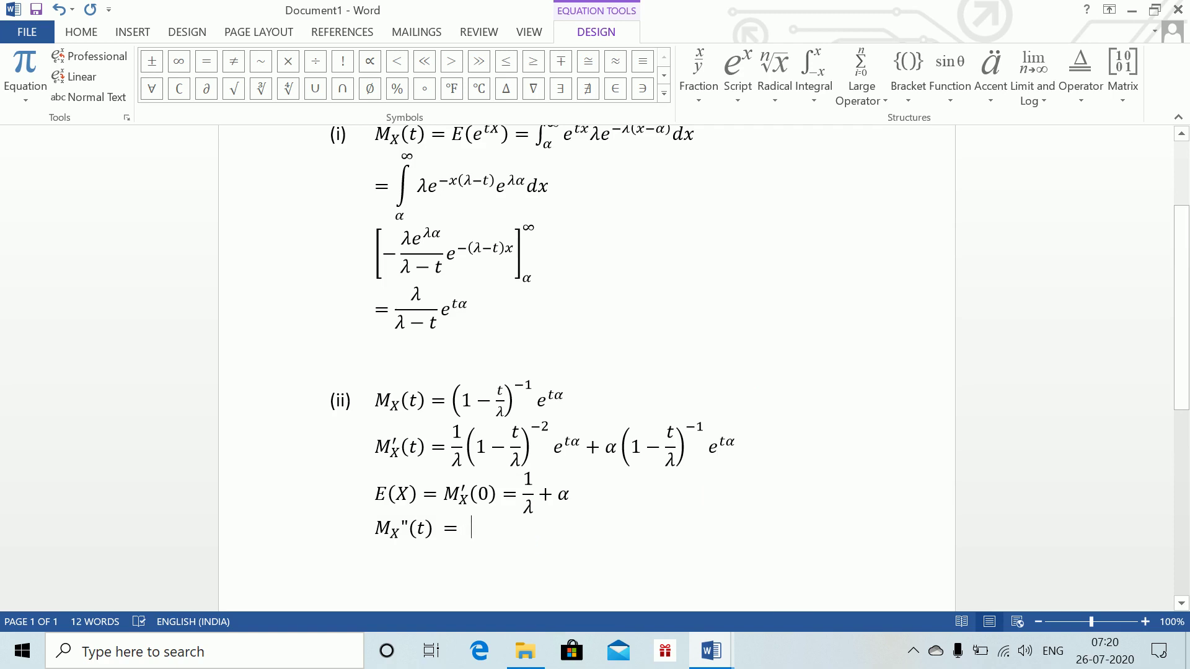
key(BackSpace)
key(BackSpace)
key(BackSpace)
key(BackSpace)
key(BackSpace)
key(BackSpace)
key(BackSpace)
key(BackSpace)
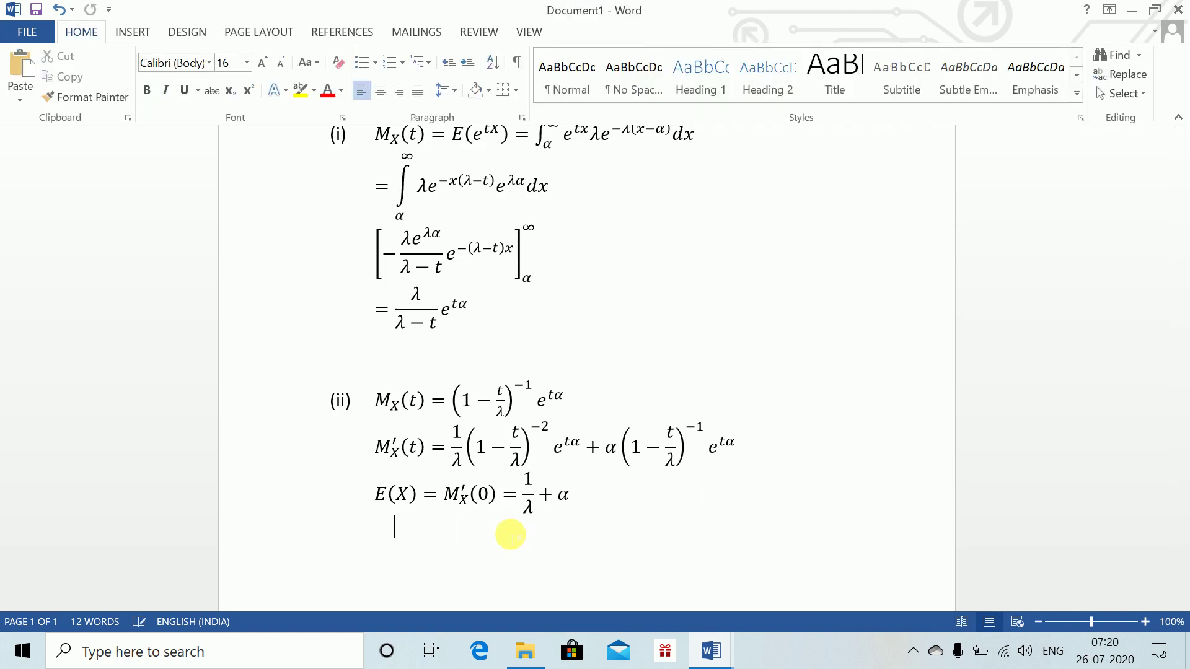
- Insert a new equation below the E(X) line and begin it with M_X"(t) =
key(alt+equal)
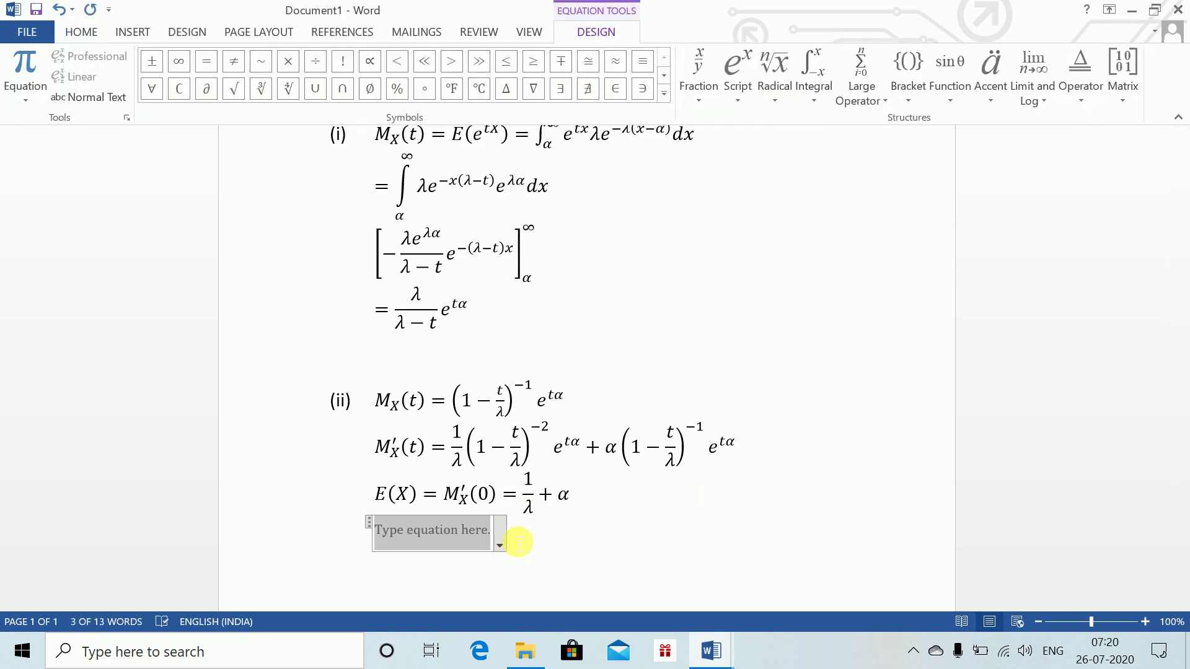
text(M)
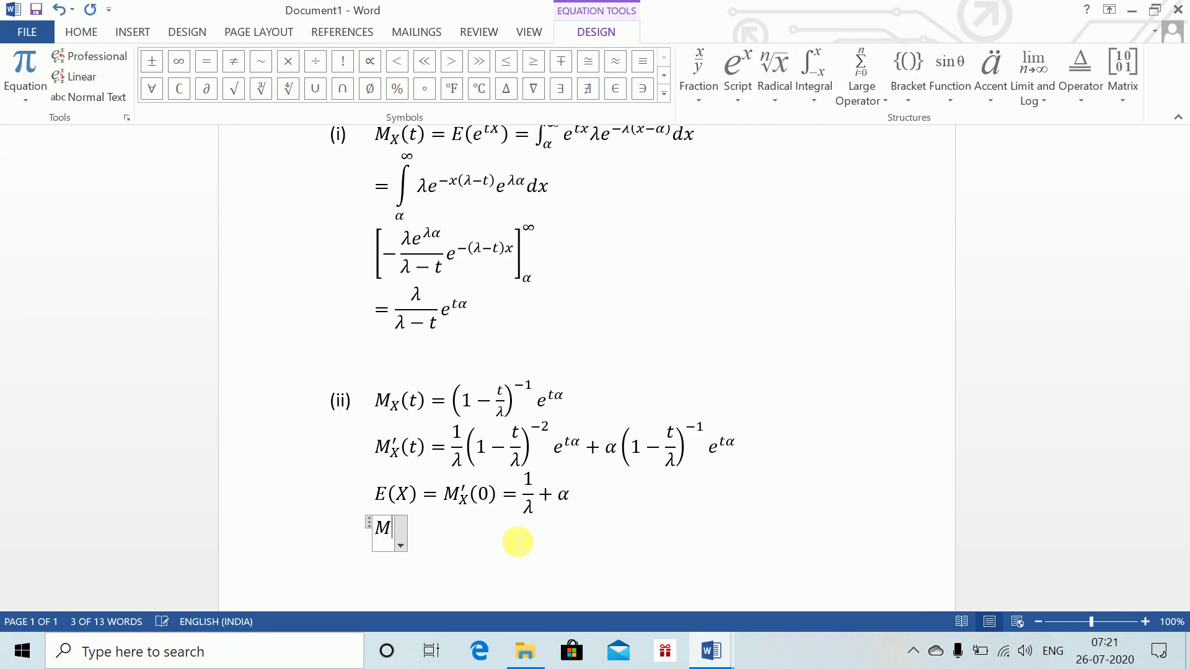
text(_X)
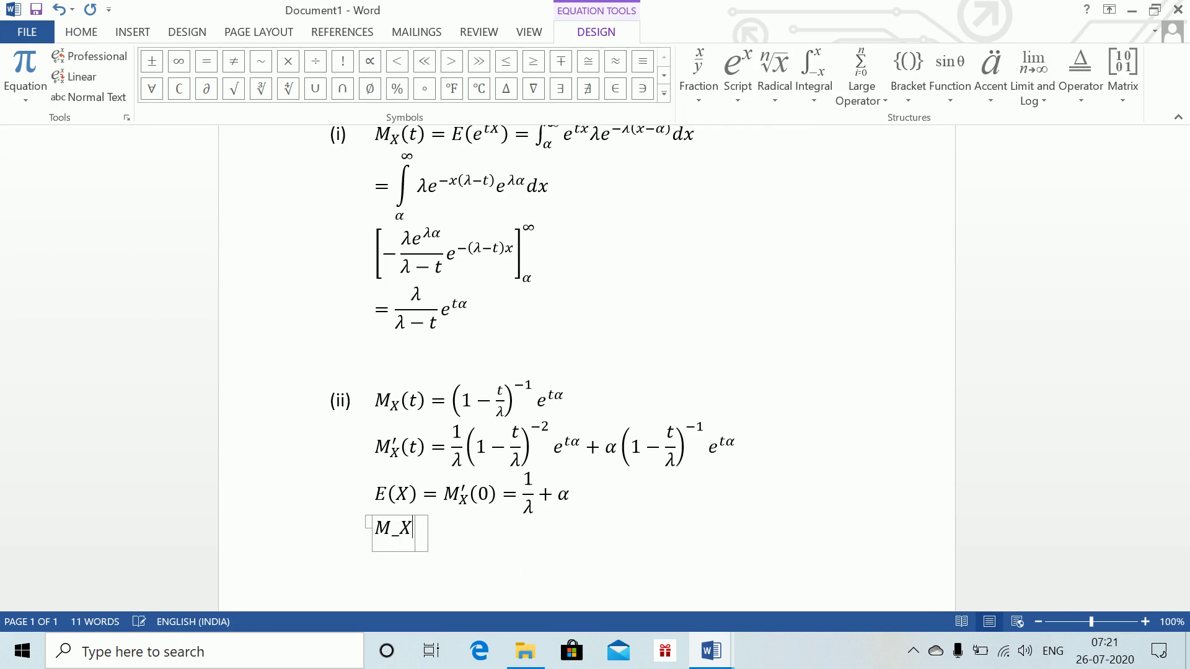
text("(t)=)
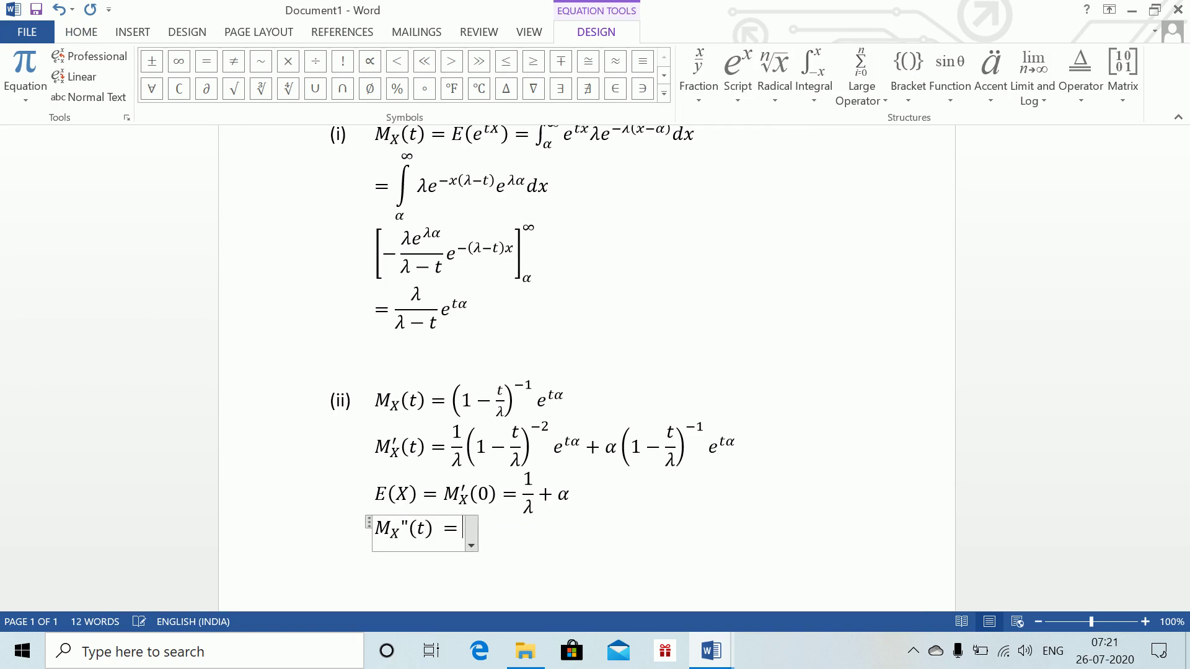
- Try to write 2/λ^2 after the equals sign and change the equation's display format, then clear the expression
text( 2/\l)
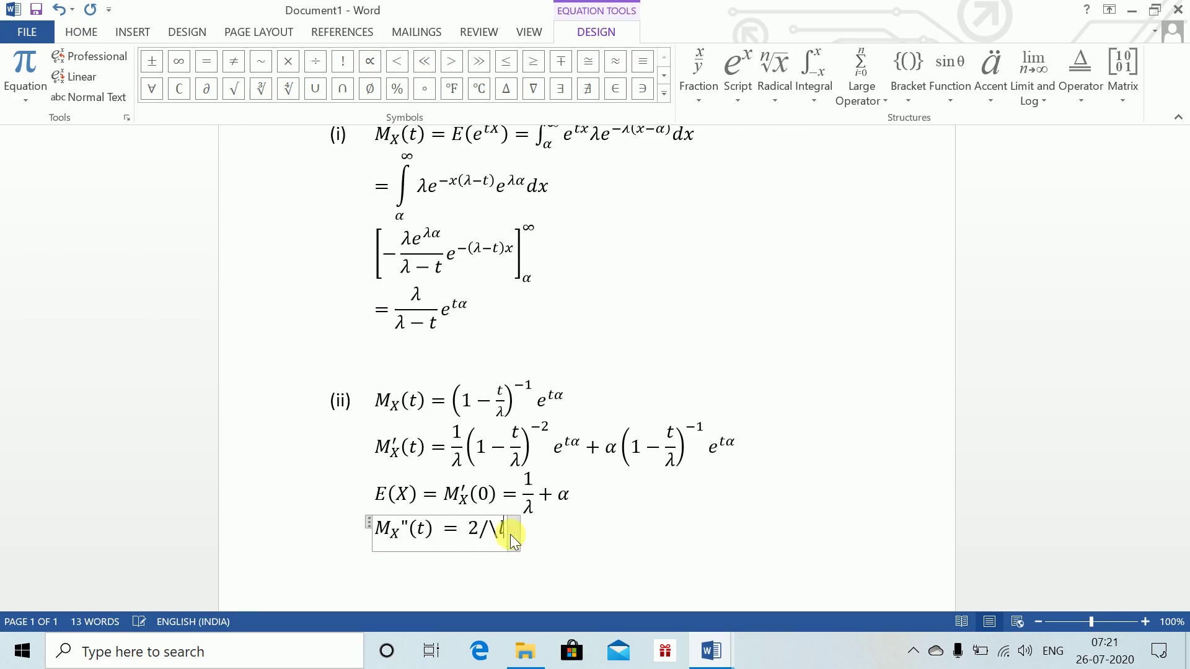
text(ambda ^2)
key(BackSpace)
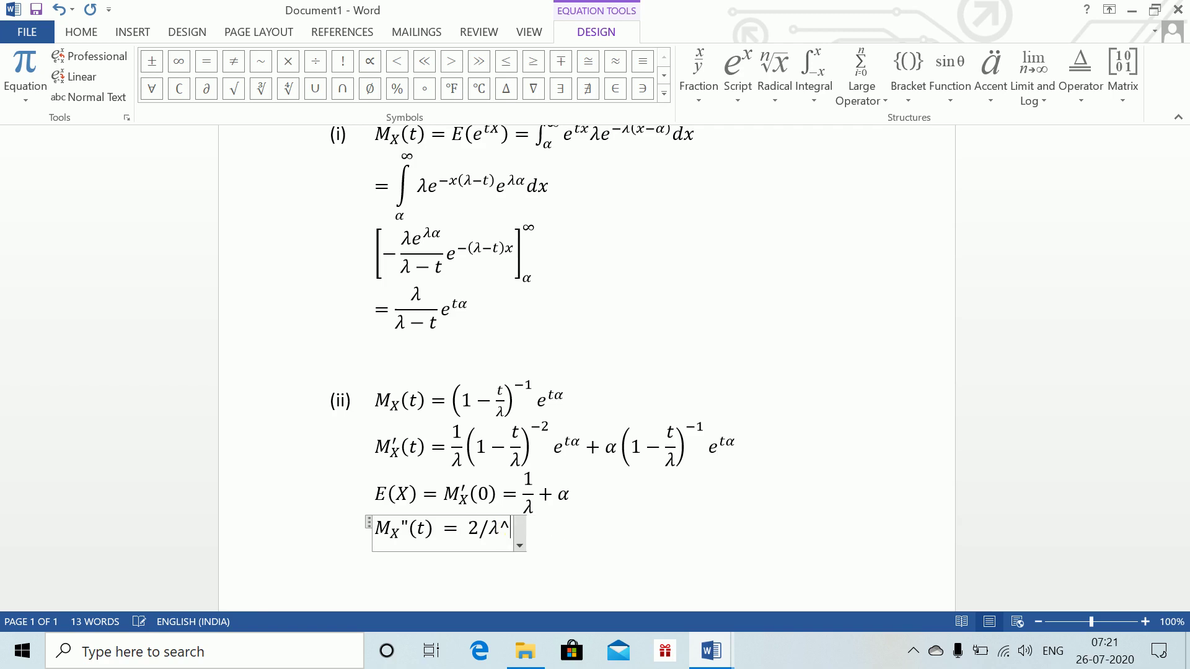
click(518, 533)
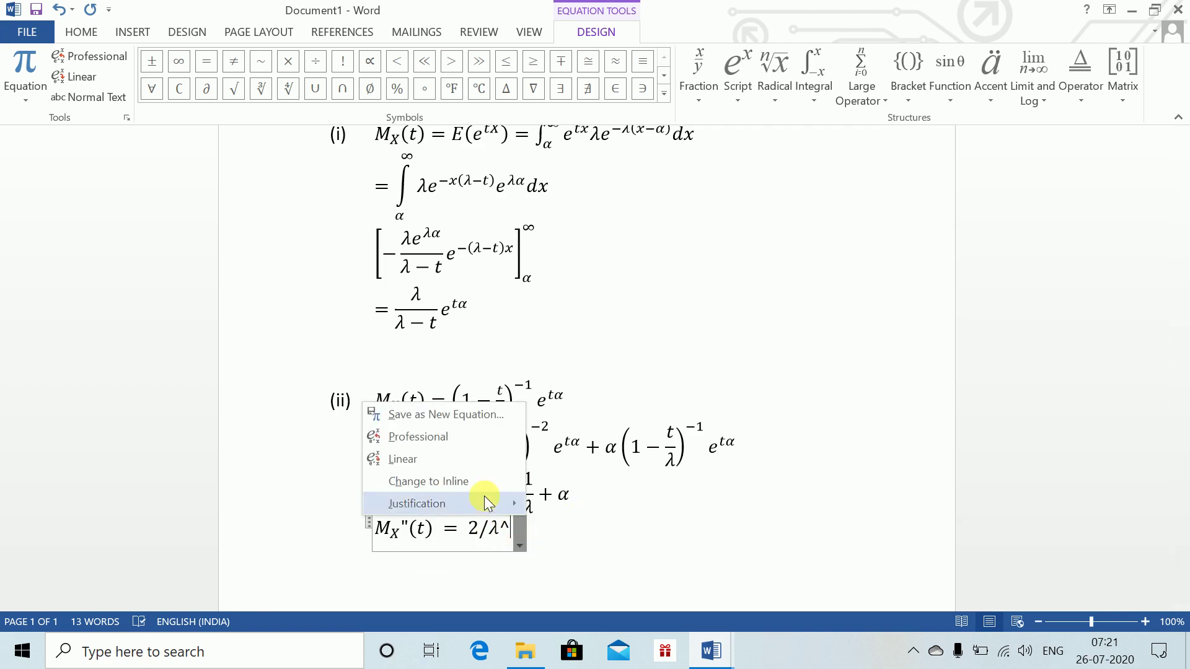
click(465, 447)
click(499, 531)
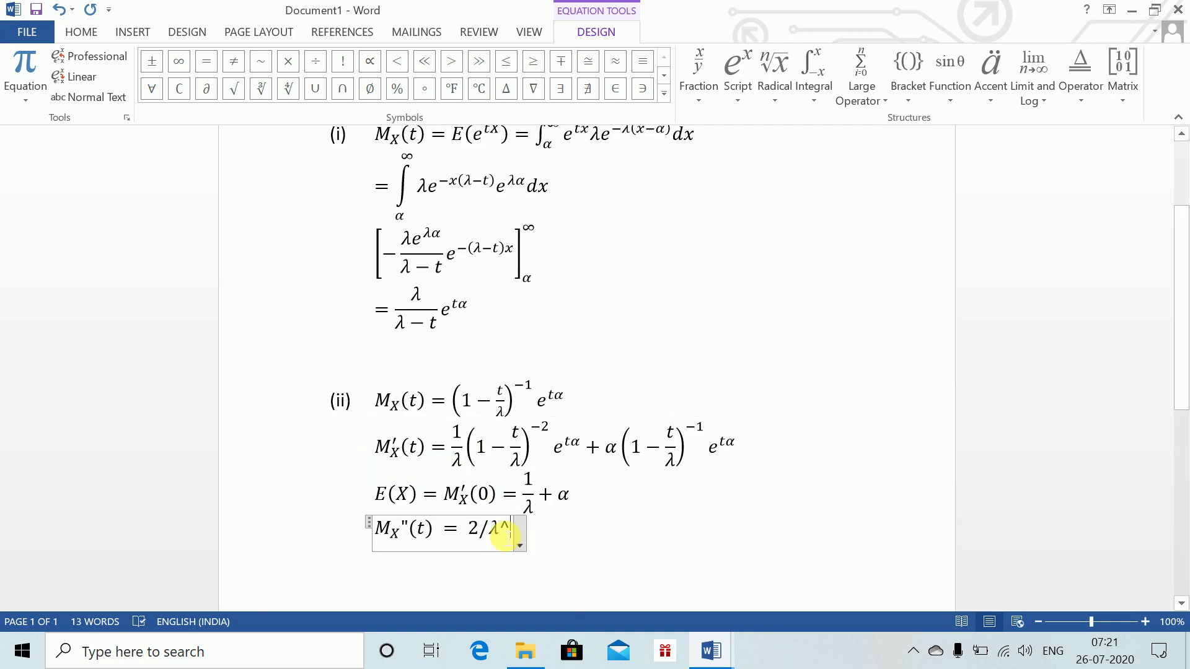
text(2)
key(BackSpace)
key(BackSpace)
key(BackSpace)
key(BackSpace)
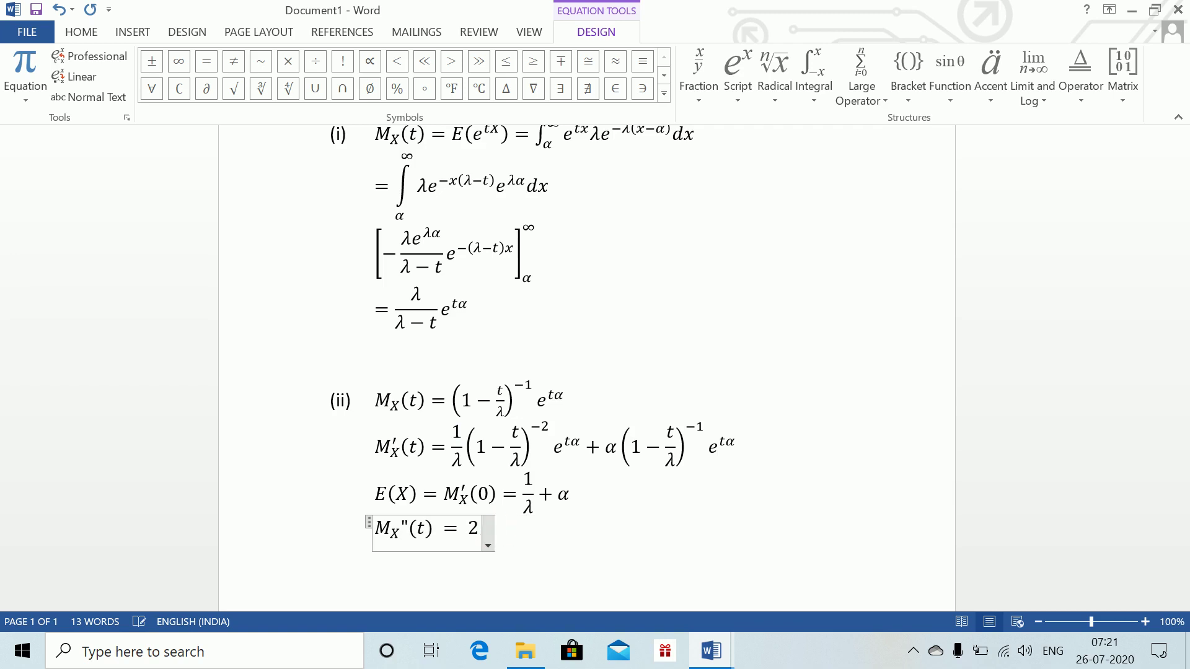
key(BackSpace)
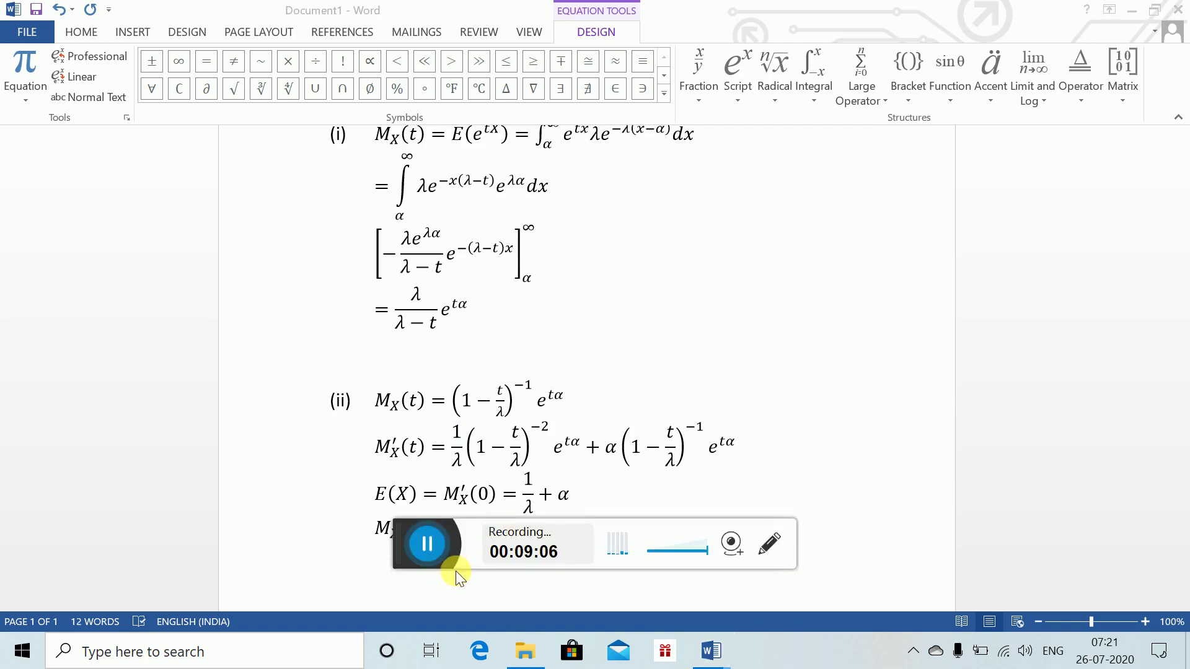
- Undo the unfinished second-derivative line and write M″_X(t) = 2/λ^2 in a fresh equation below the E(X) line
key(ctrl+z)
click(373, 554)
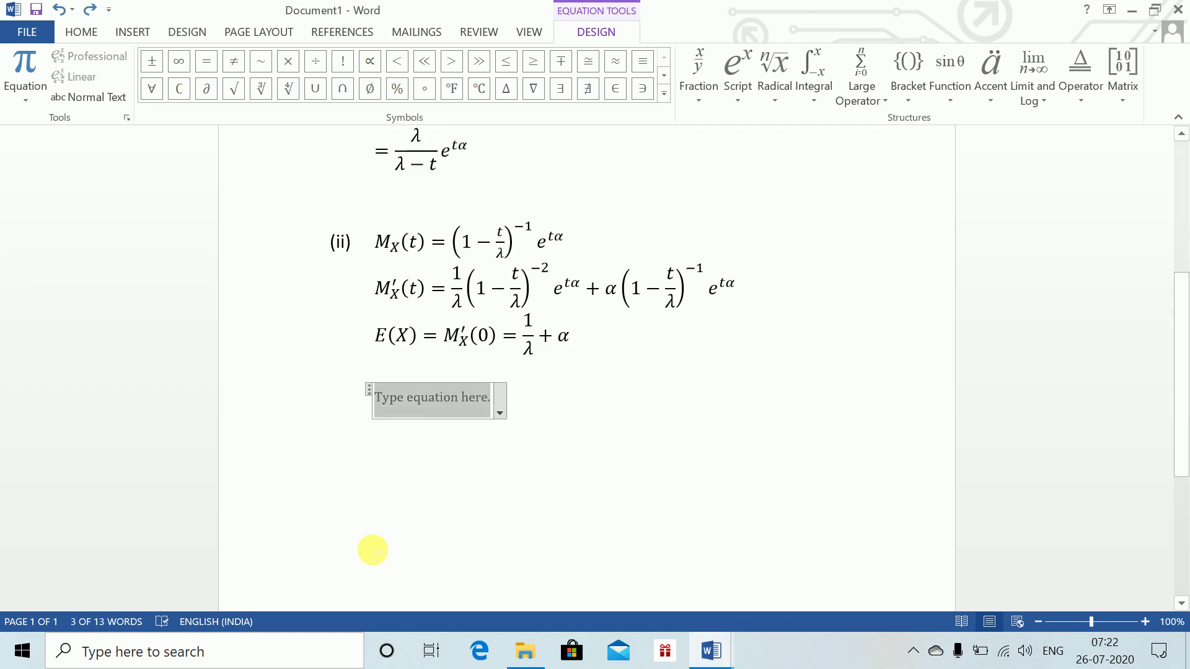
text(M)
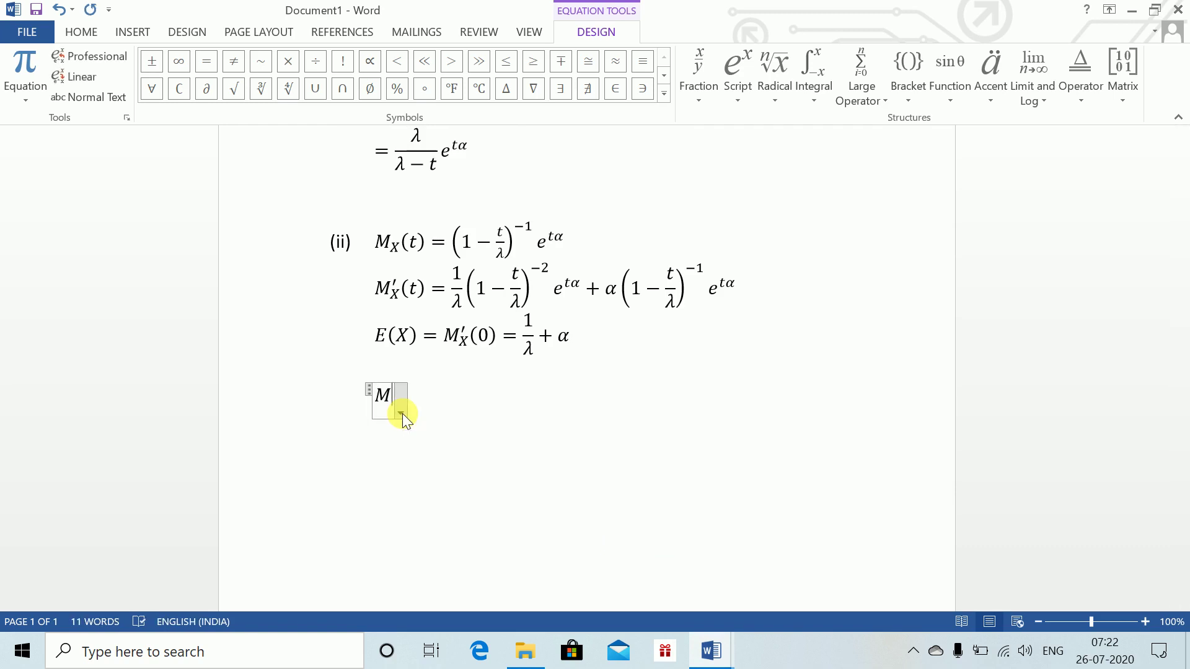
text('')
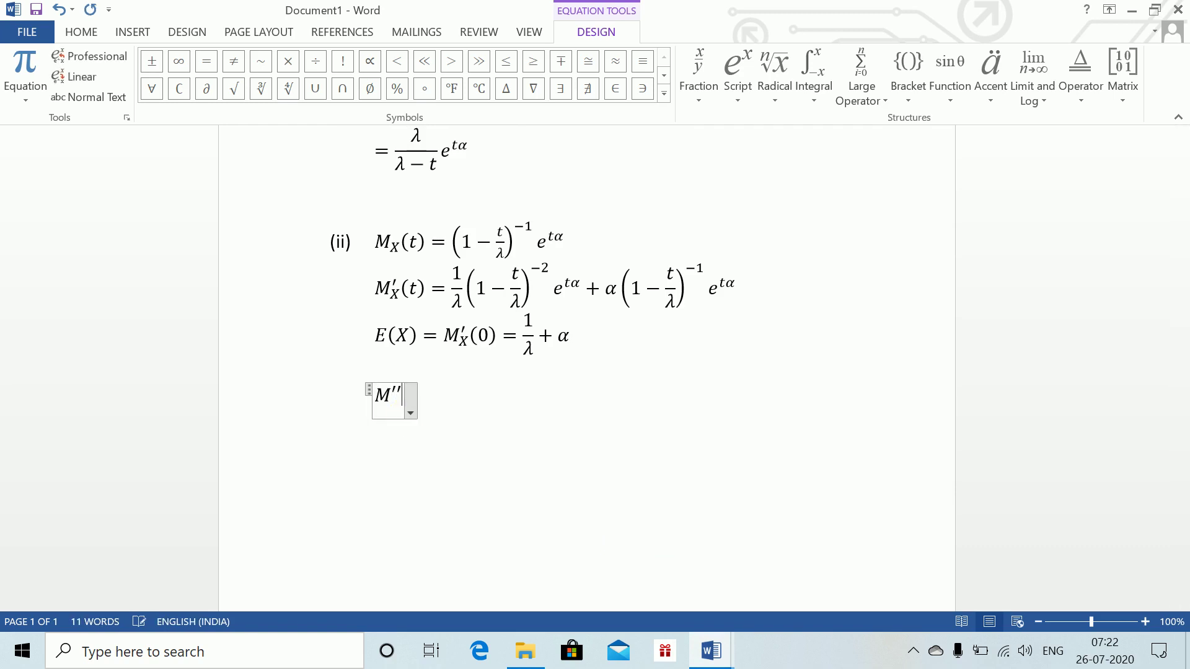
text(_X (t)=2)
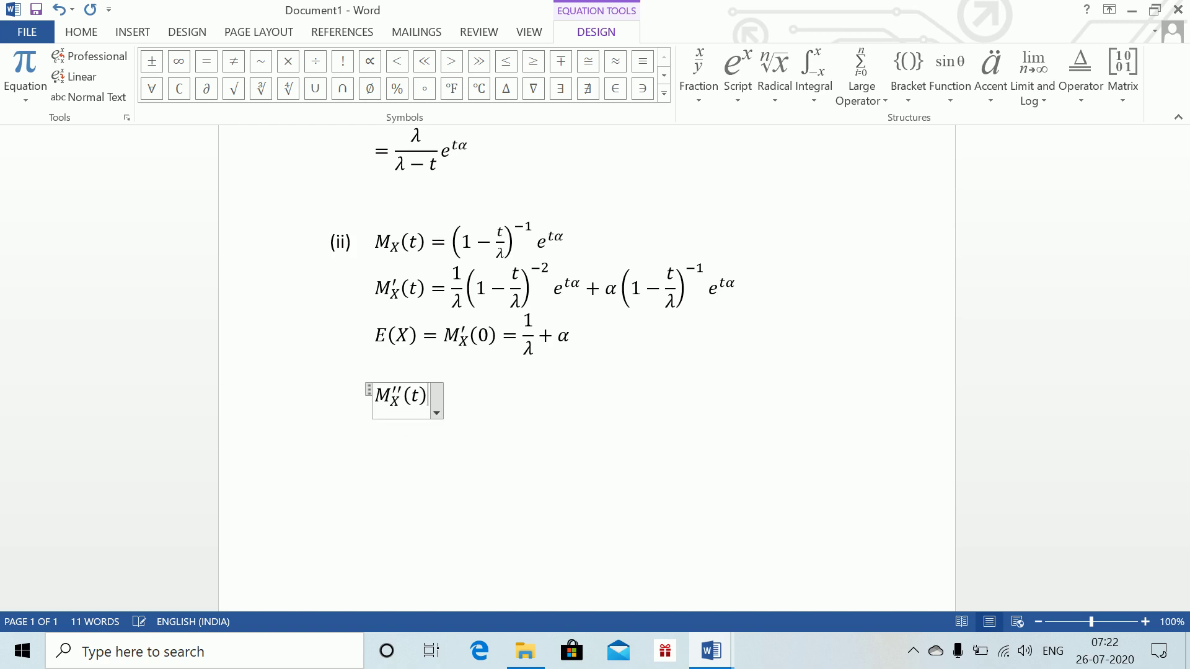
text(/)
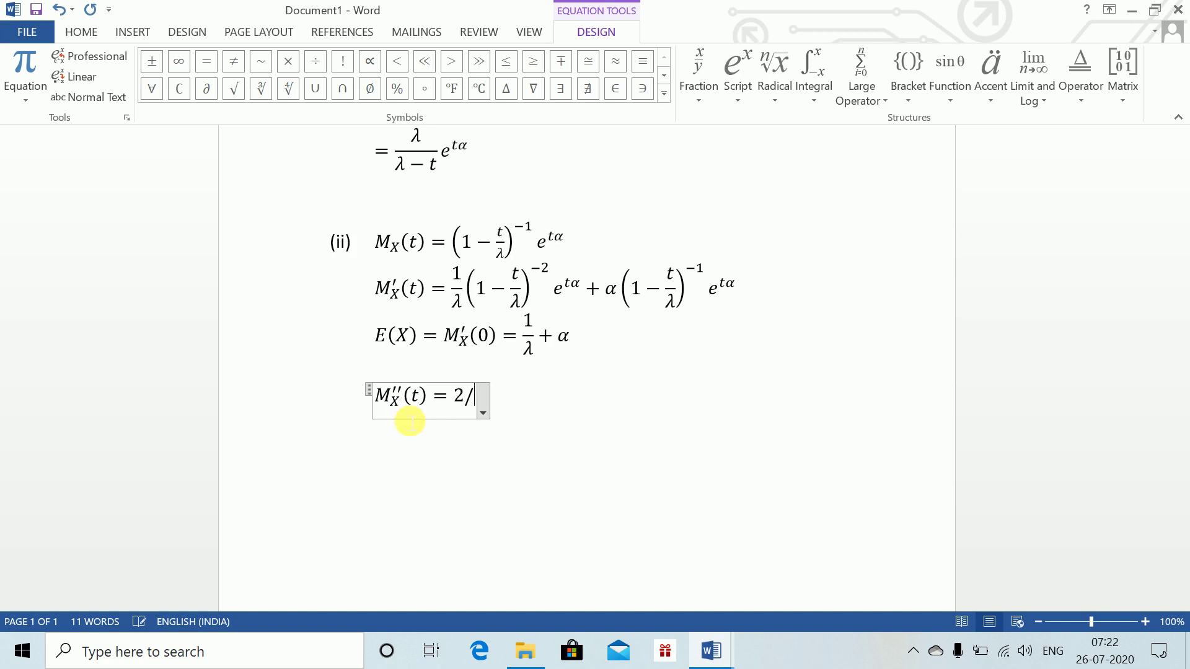
text((\lamb)
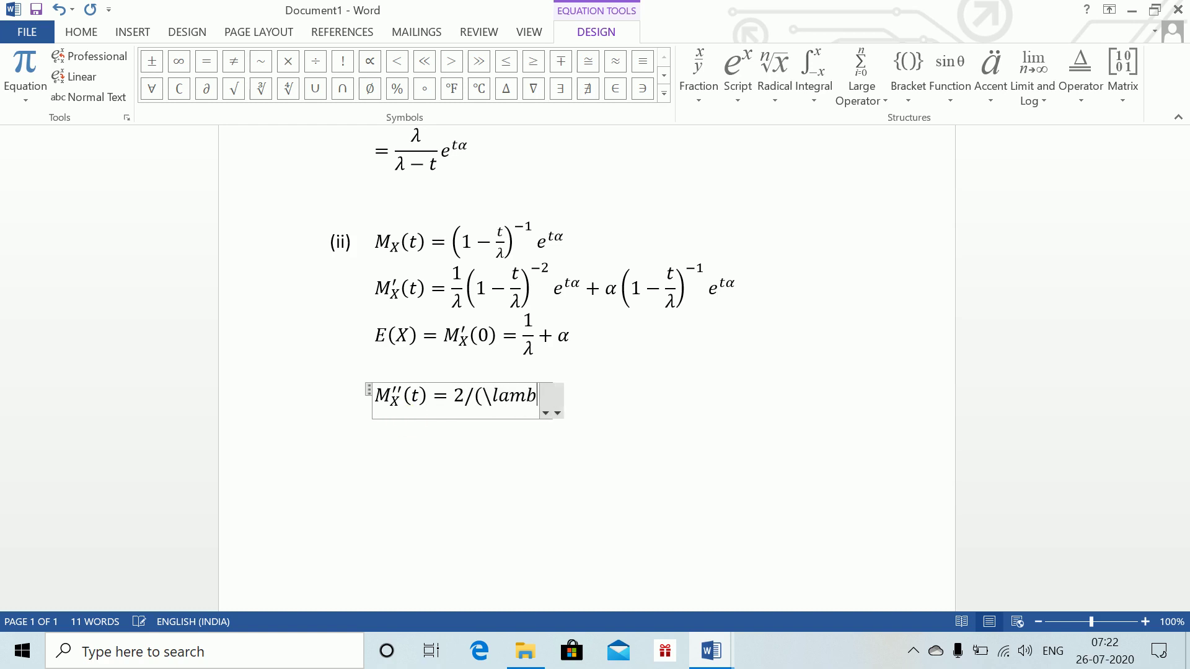
text(da ^)
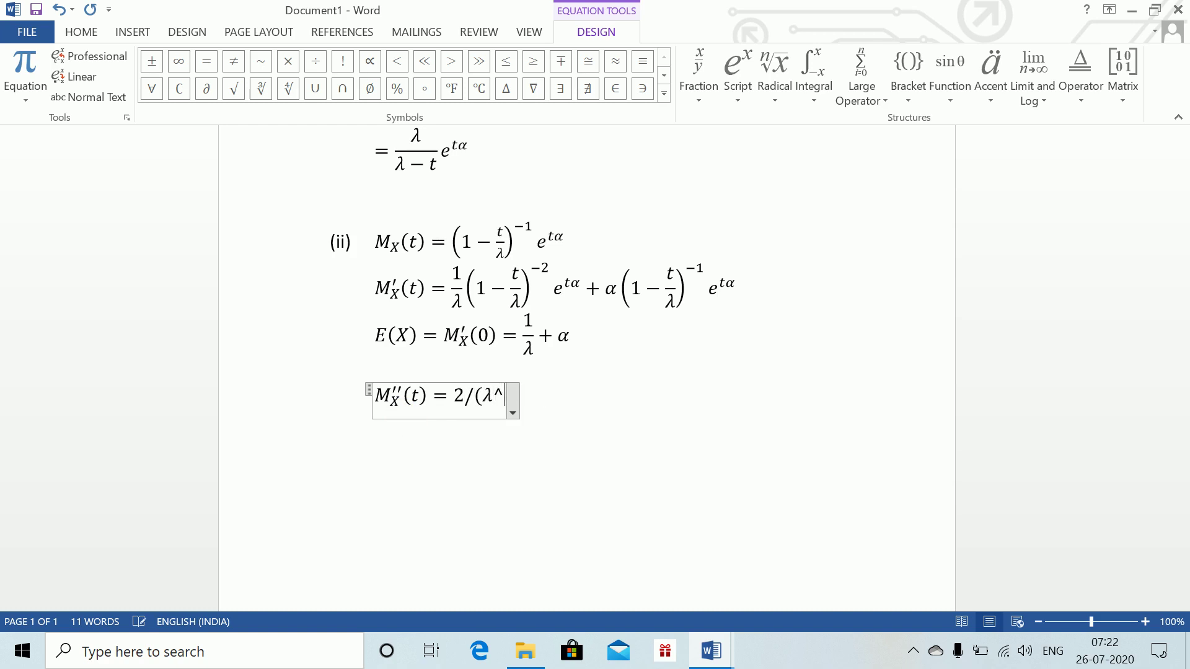
text(2))
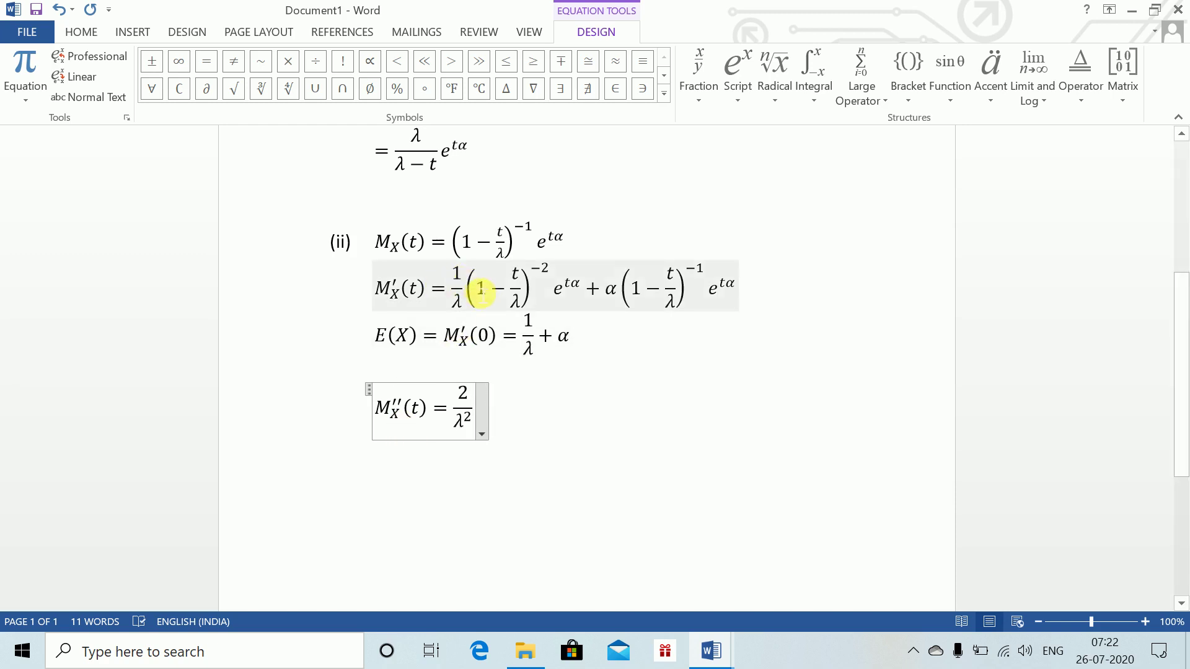
- Copy (1−t/λ)^−2 e^(tα) from the M′_X(t) line to after 2/λ^2 and change the copied bracket's exponent to −3
drag(481, 290, 545, 288)
key(ctrl+c)
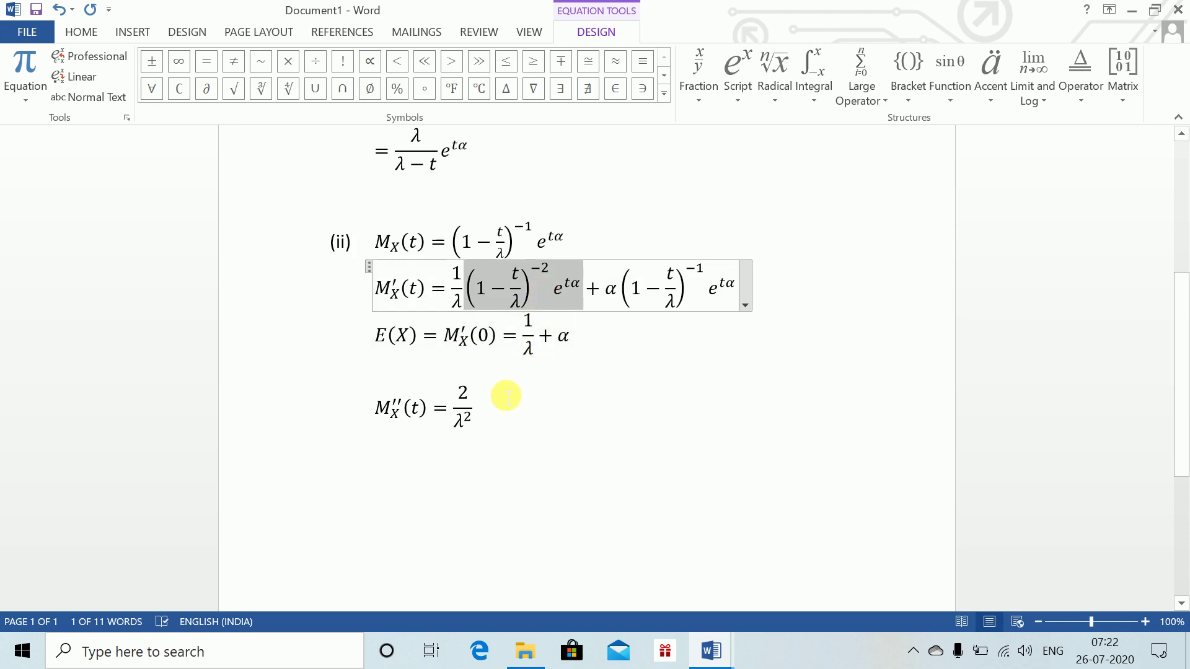
click(489, 404)
key(ctrl+v)
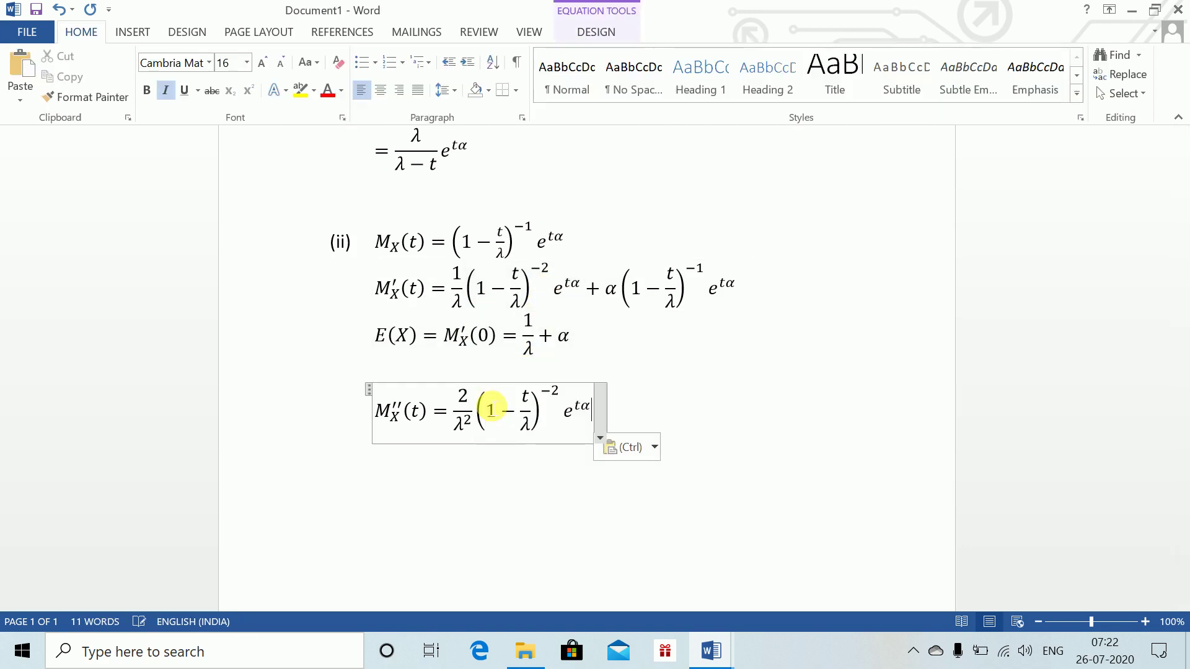
double_click(566, 392)
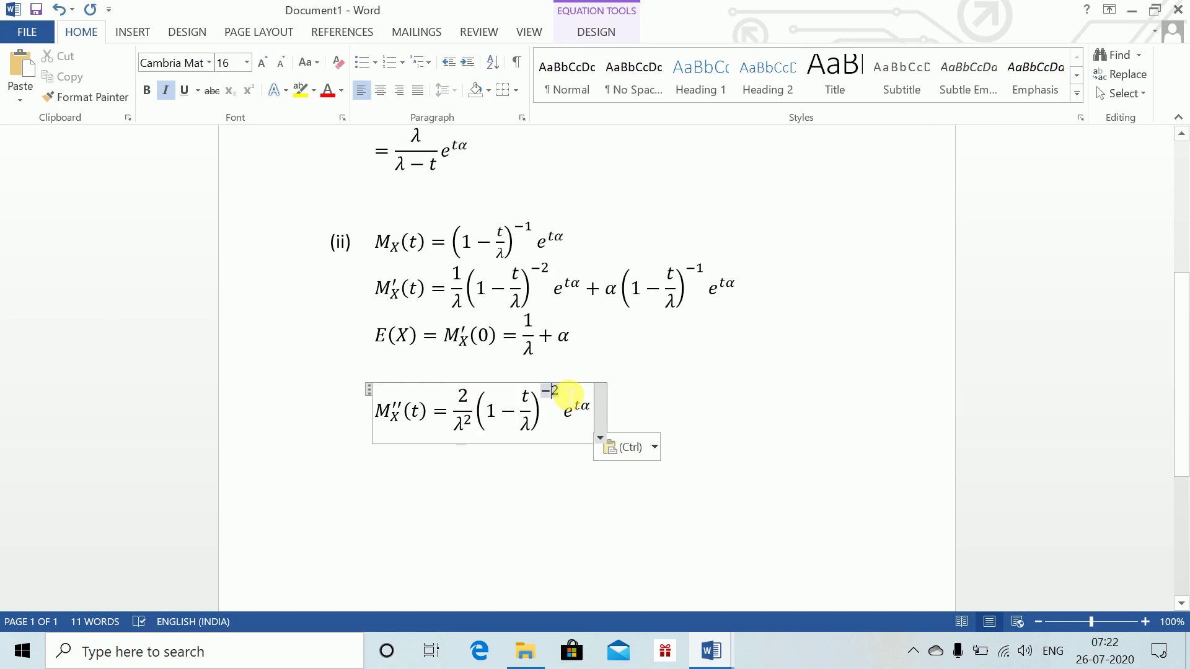
text(-3)
key(Right)
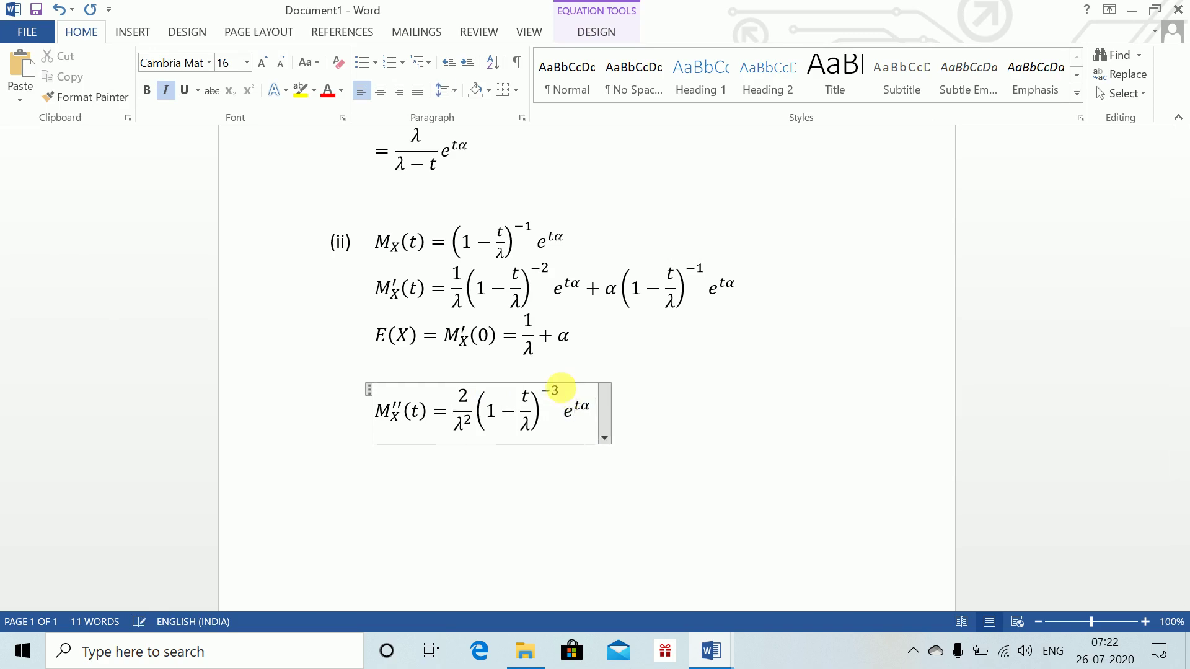
- Add a plus sign and a copy of M′_X(t)'s 1/λ (1−t/λ)^−2 to M″_X(t), changing the copied fraction's numerator to 2α
text(+)
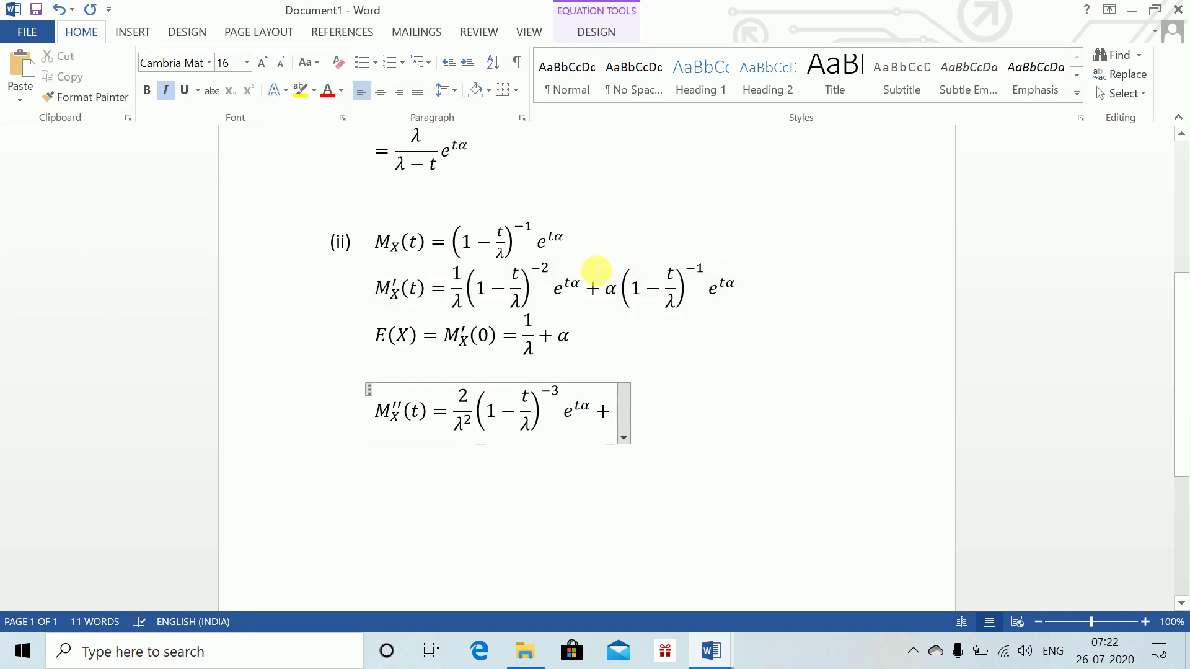
drag(456, 274, 506, 301)
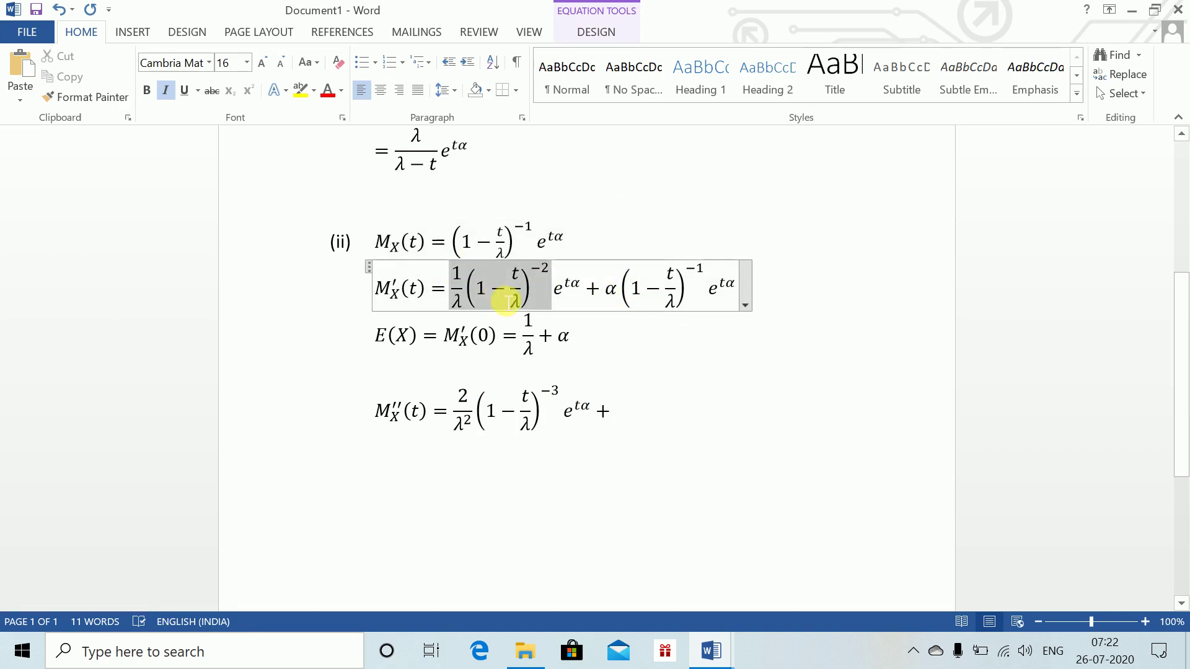
click(632, 410)
text(1/λ(1−t/λ)^−2)
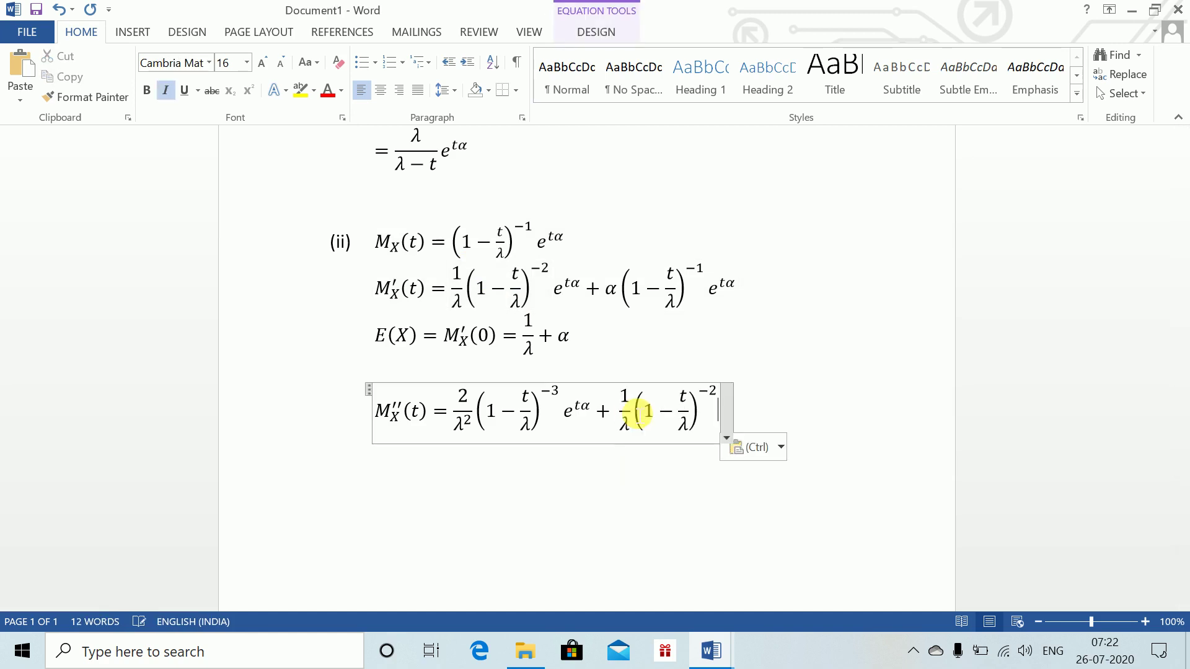
double_click(625, 395)
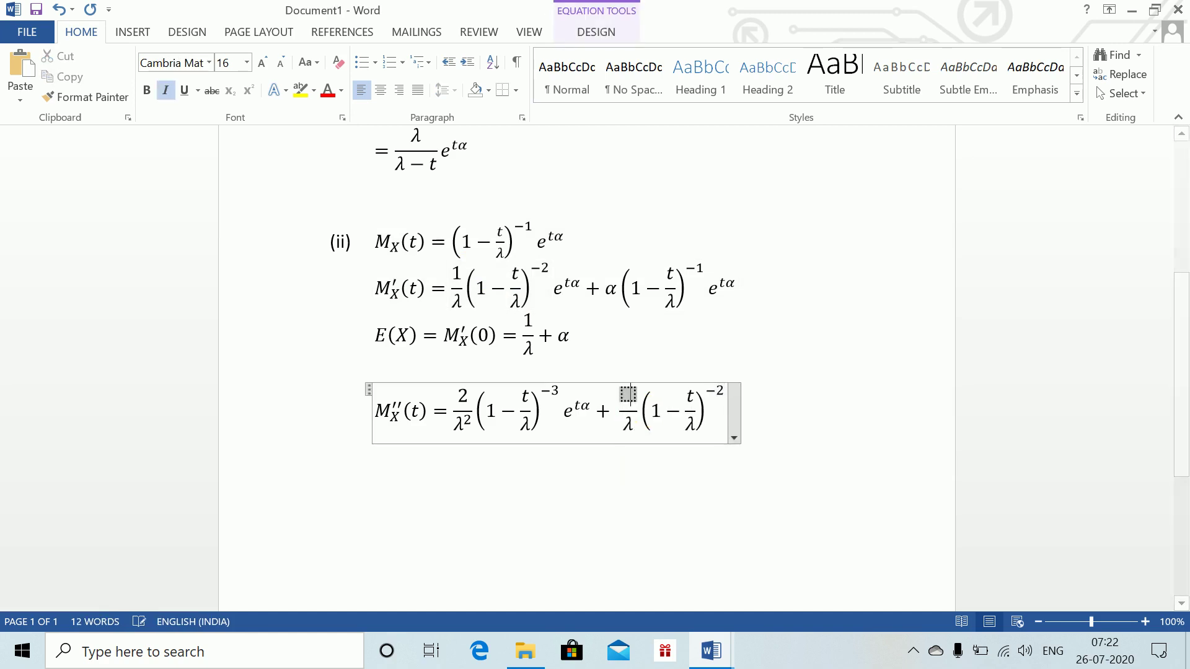
text(2)
text(\alpha)
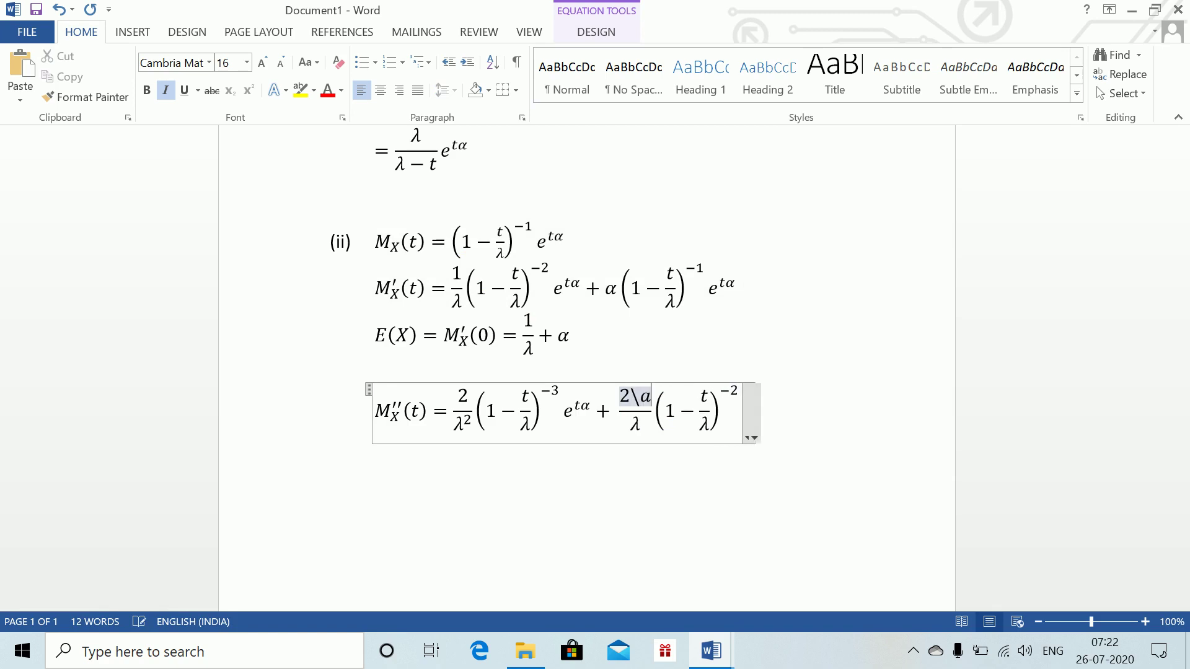
click(731, 417)
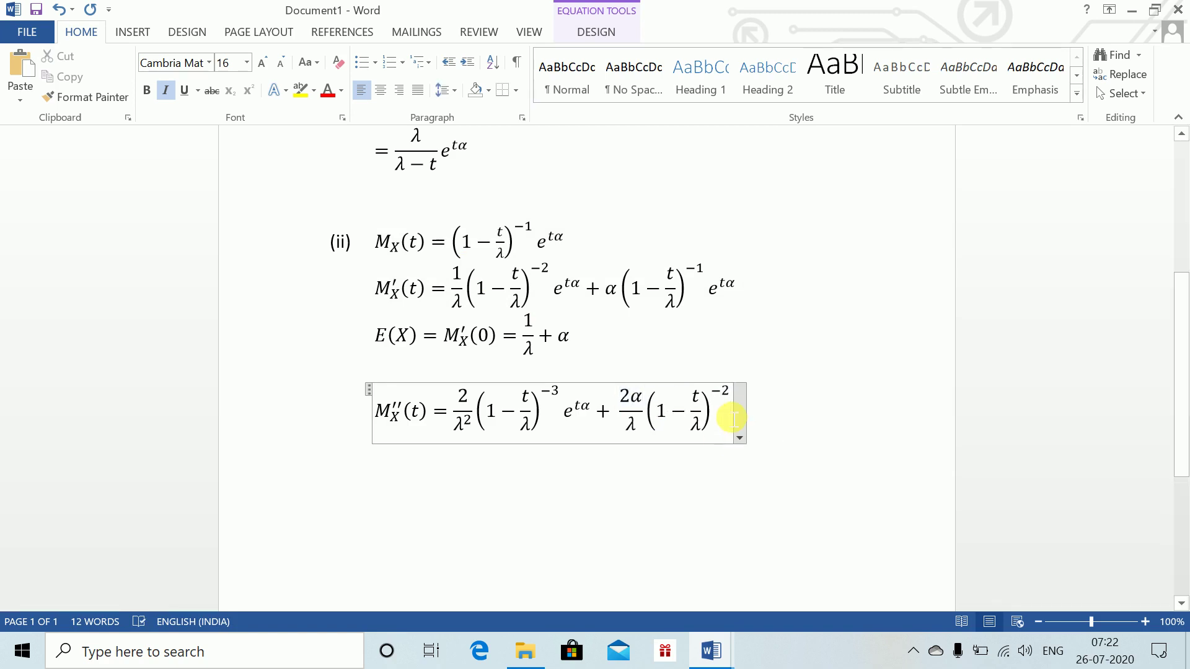
- Copy e^(tα) + from within the M″_X(t) equation to its end, after the (1−t/λ)^−2 factor
drag(562, 413, 588, 421)
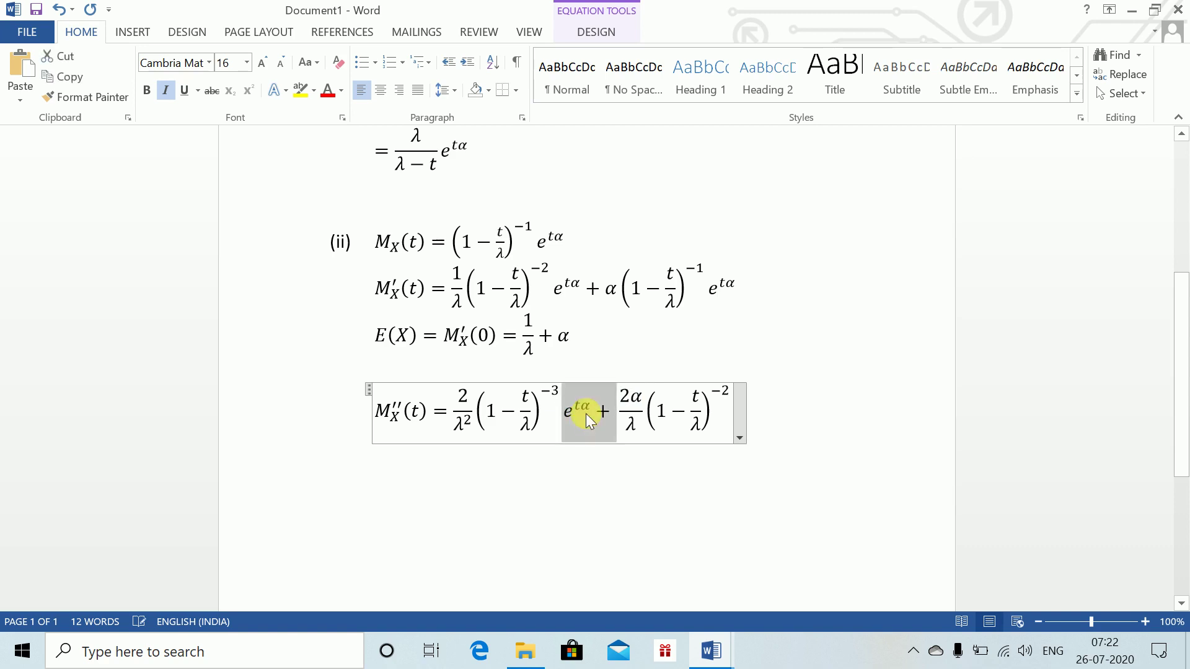
key(Right)
key(Right)
key(Right)
key(Right)
key(Right)
key(Right)
key(Right)
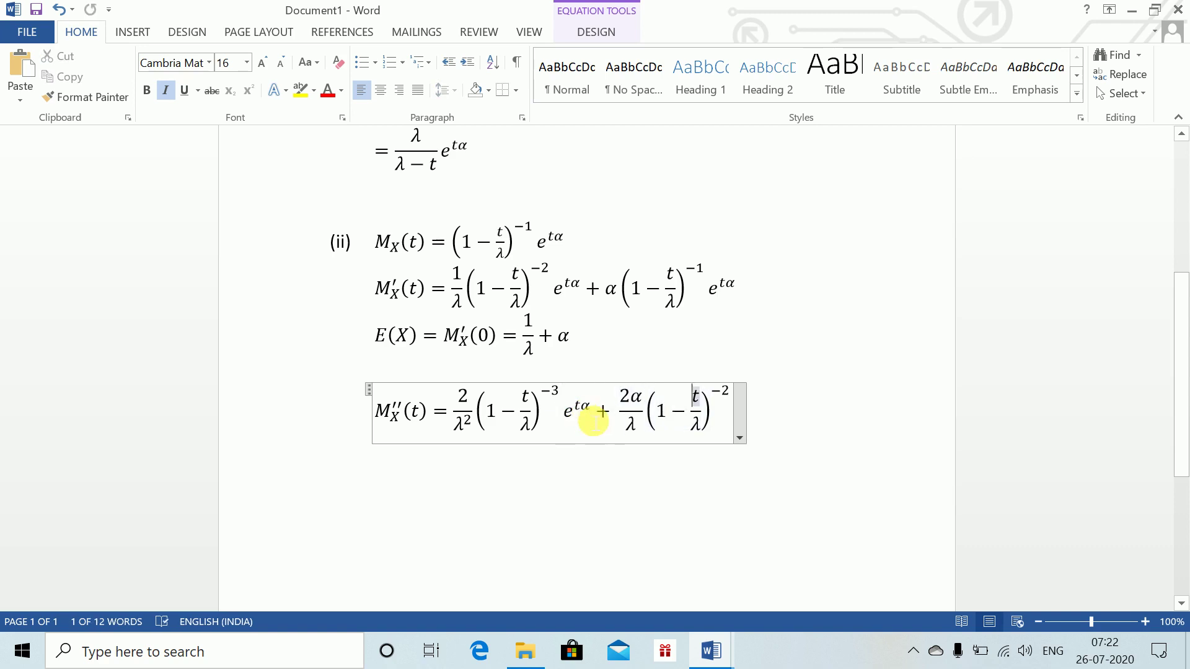
key(Right)
key(Right)
key(Right)
key(Right)
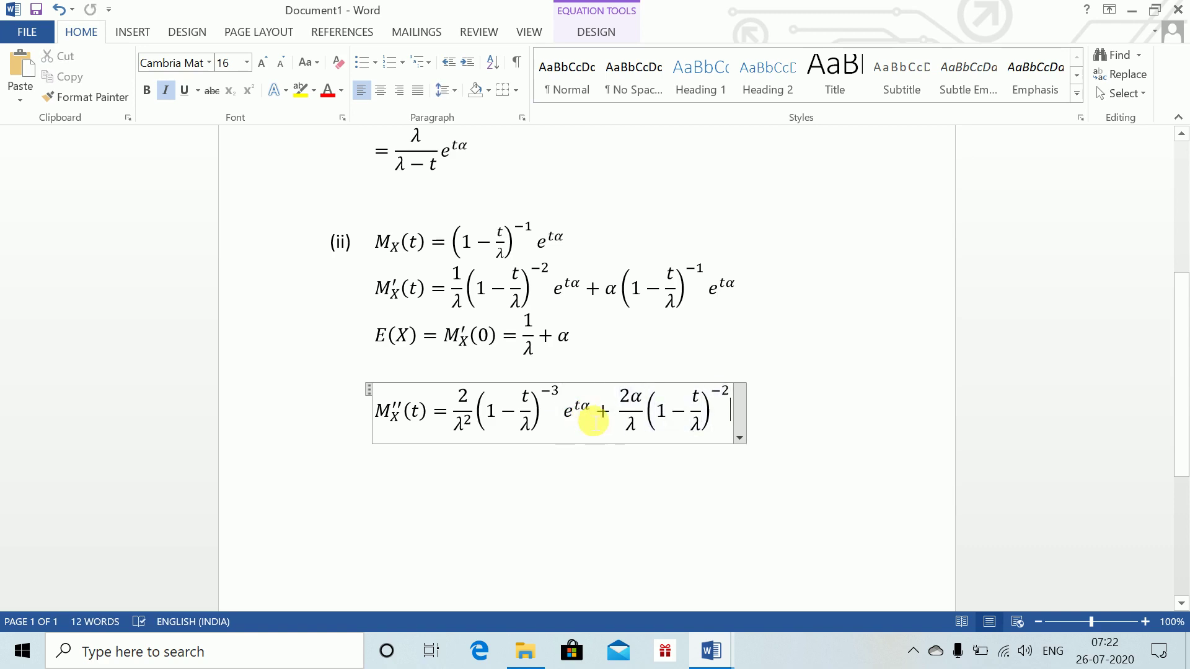
text(etα +)
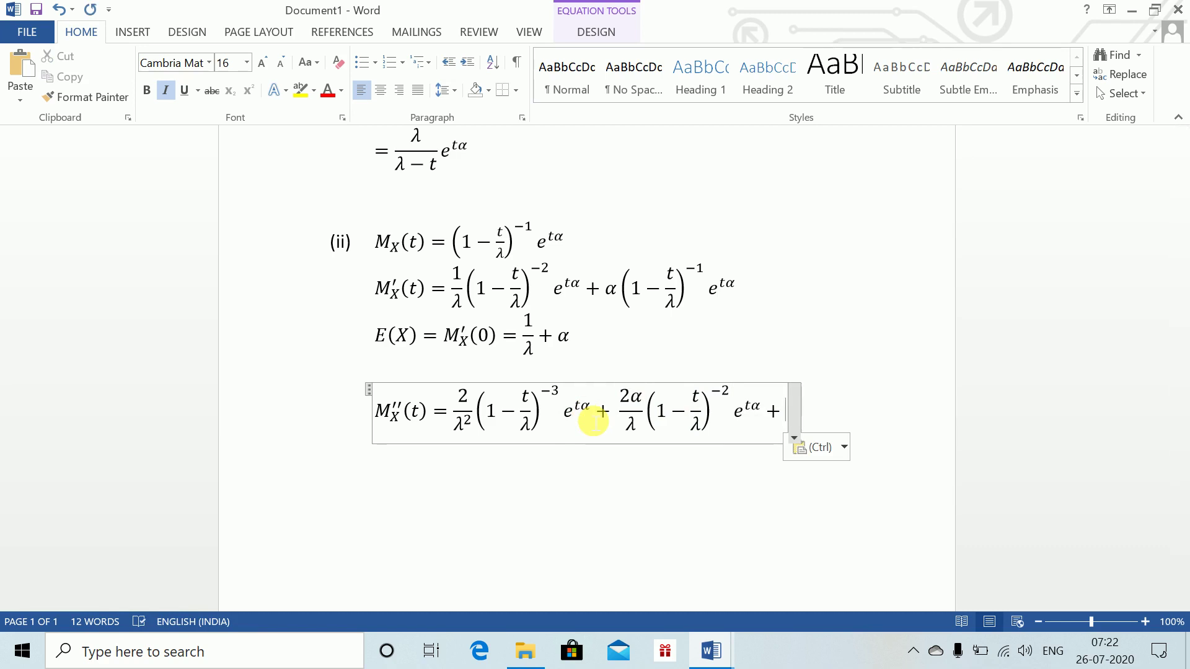
- Append the M′_X(t) term α(1−t/λ)^−1 e^(tα) to the end of M″_X(t) and square its leading α
drag(604, 287, 711, 300)
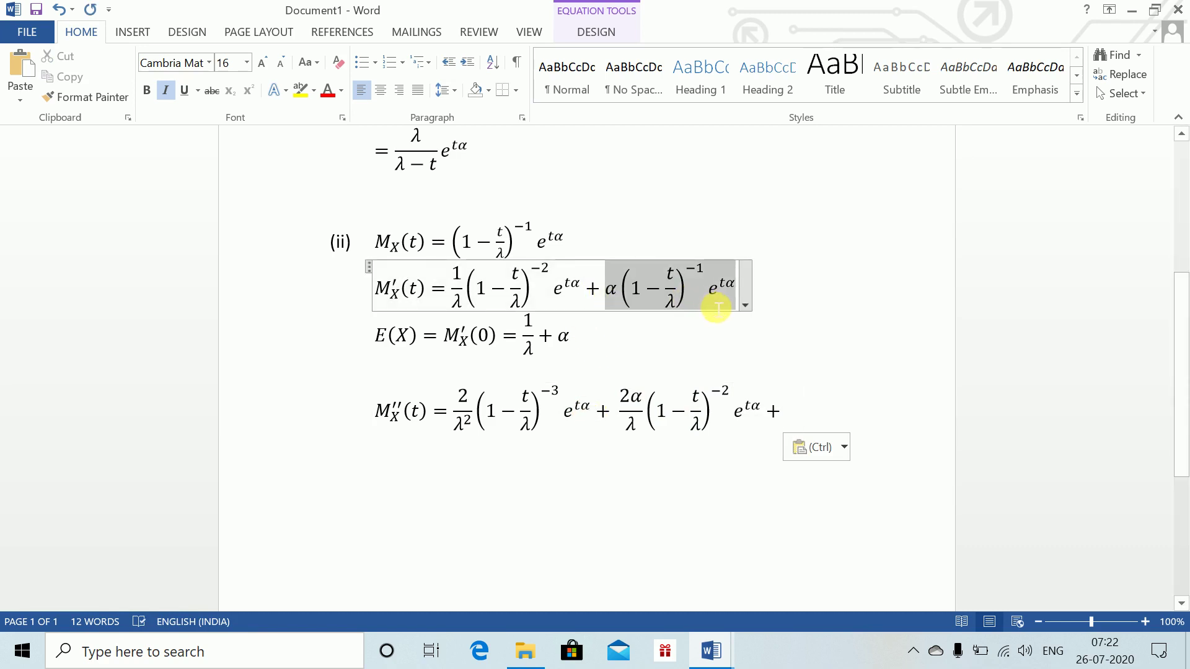
key(ctrl+c)
click(791, 415)
key(ctrl+v)
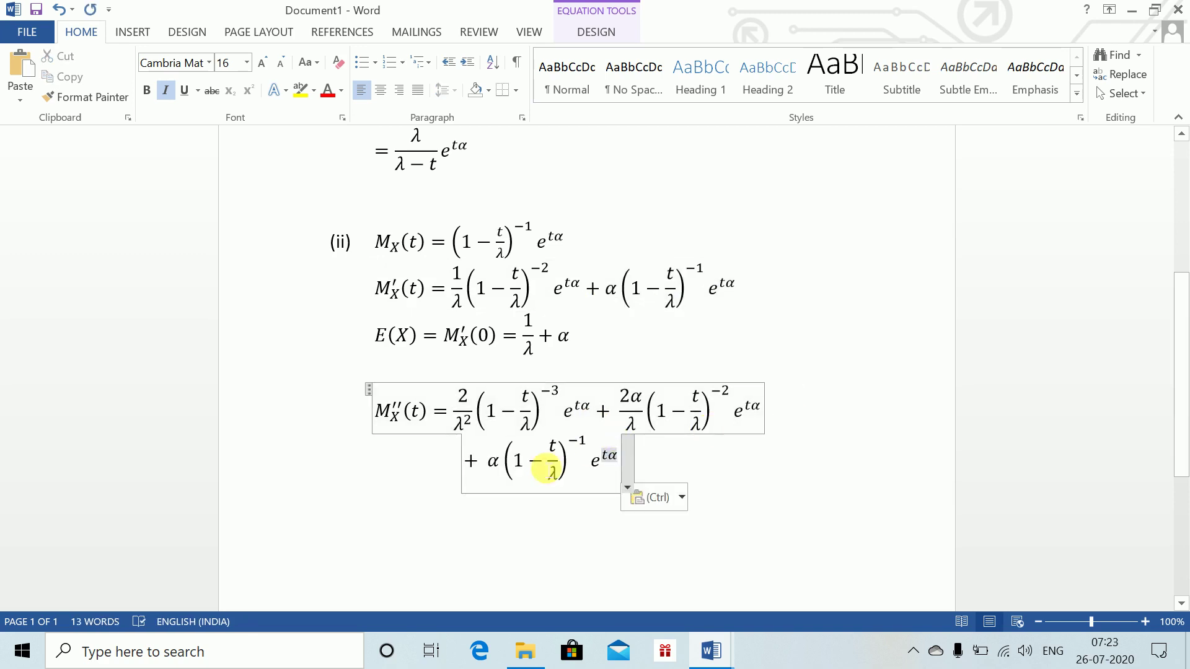
click(499, 462)
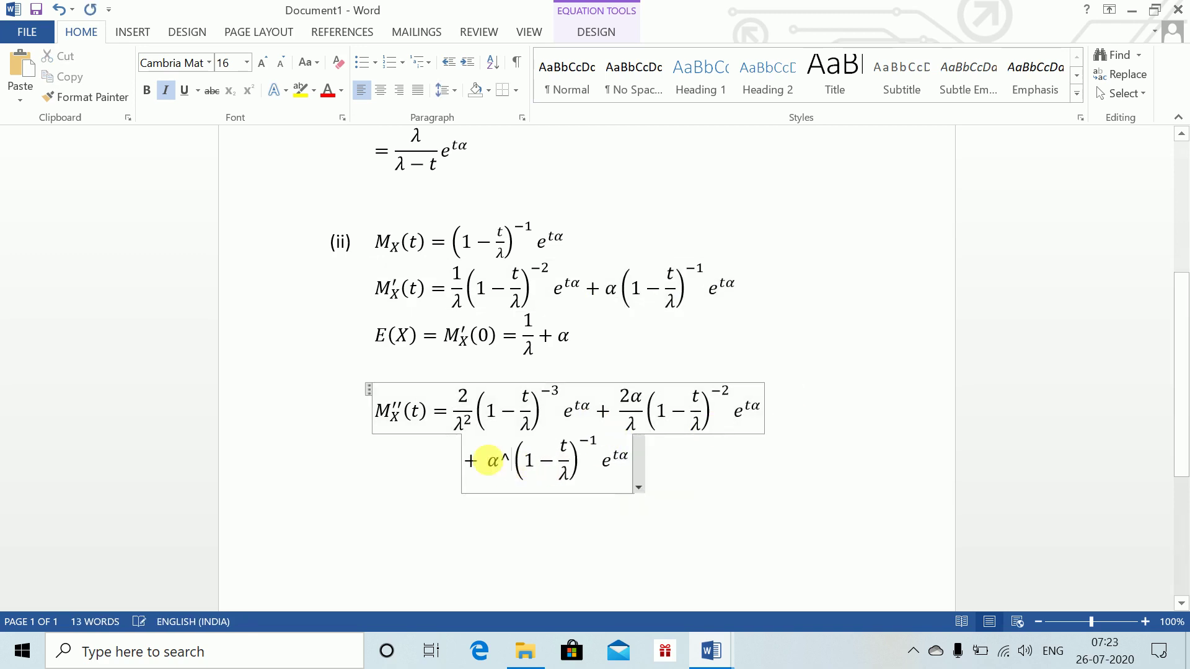
text(^2)
click(712, 458)
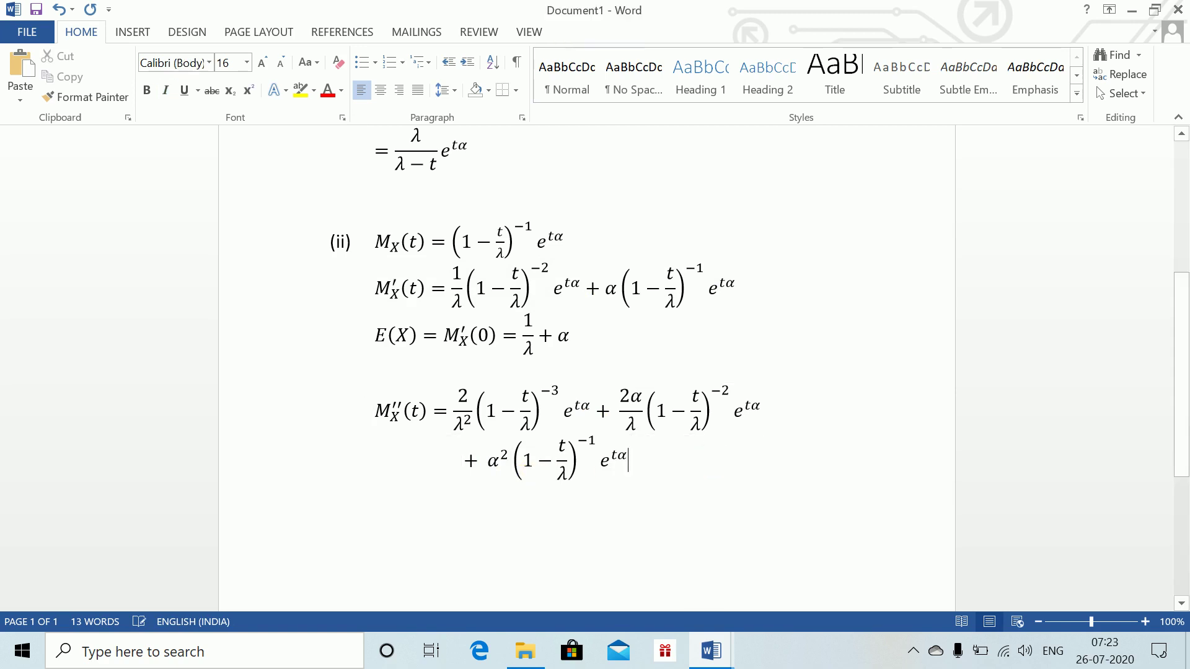
- Start a new equation below M″_X(t) in part (ii) reading E(X^2) = M″_X(0) =
key(Return)
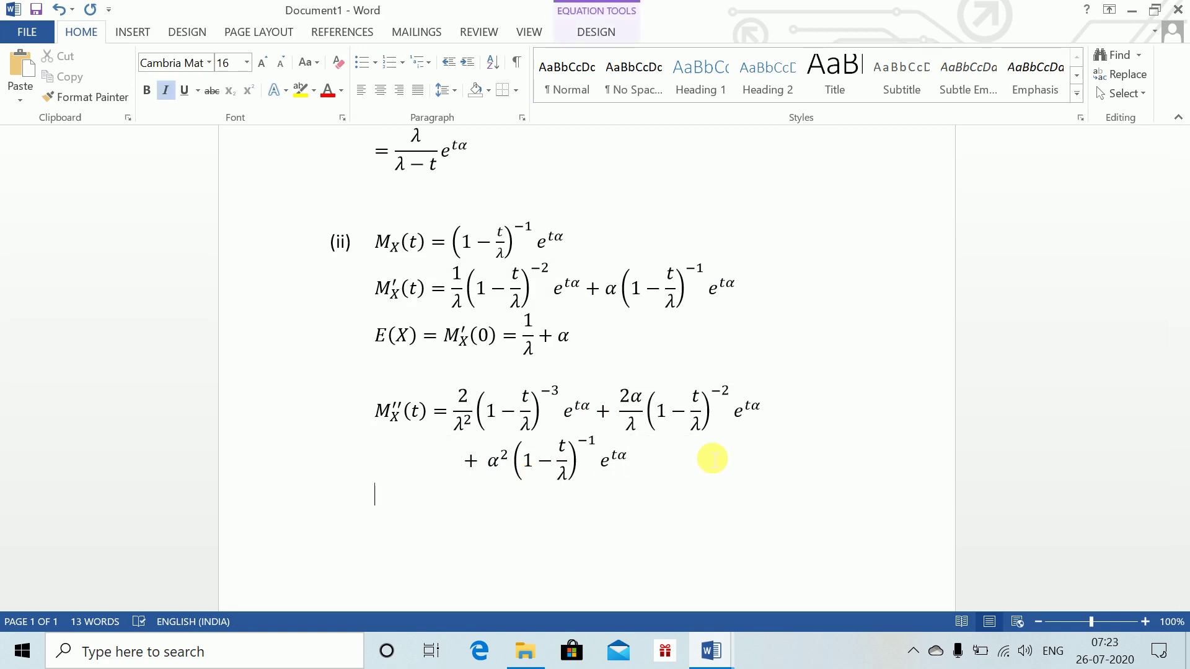
key(alt+equal)
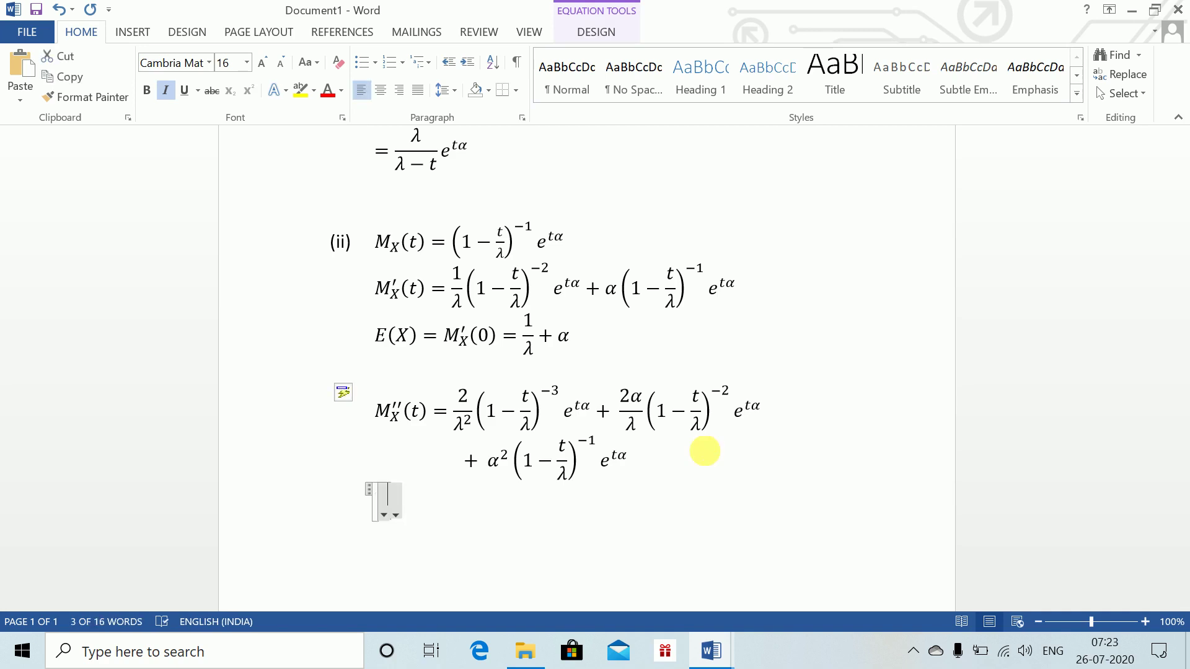
text(E(X^2)
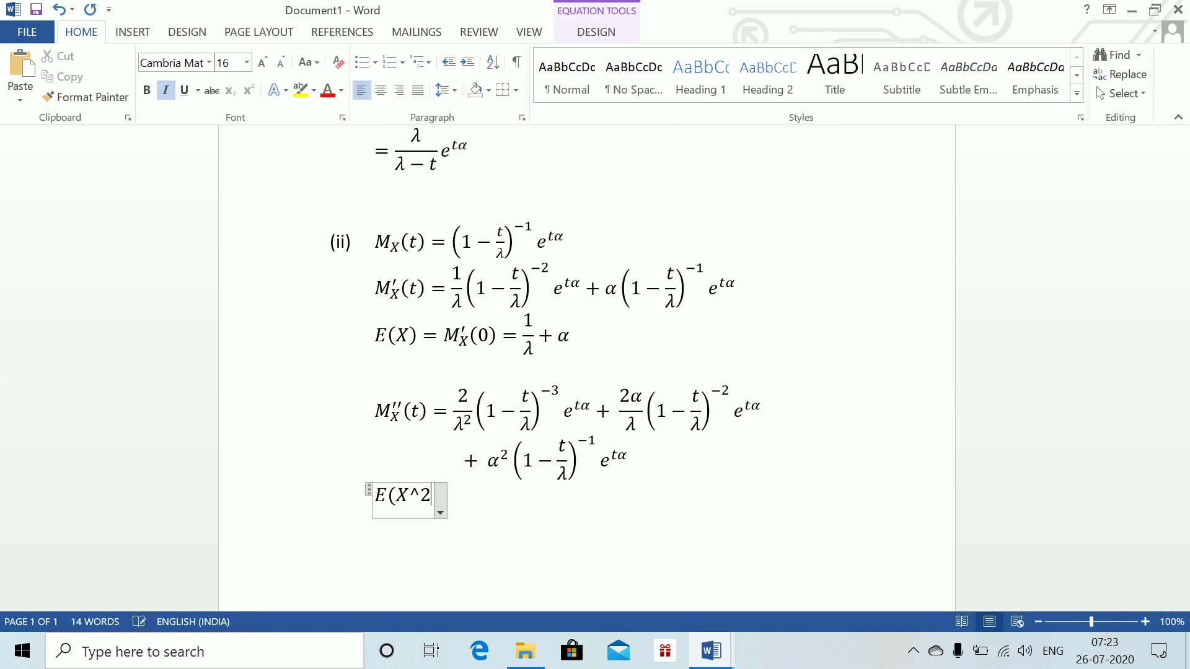
text()=)
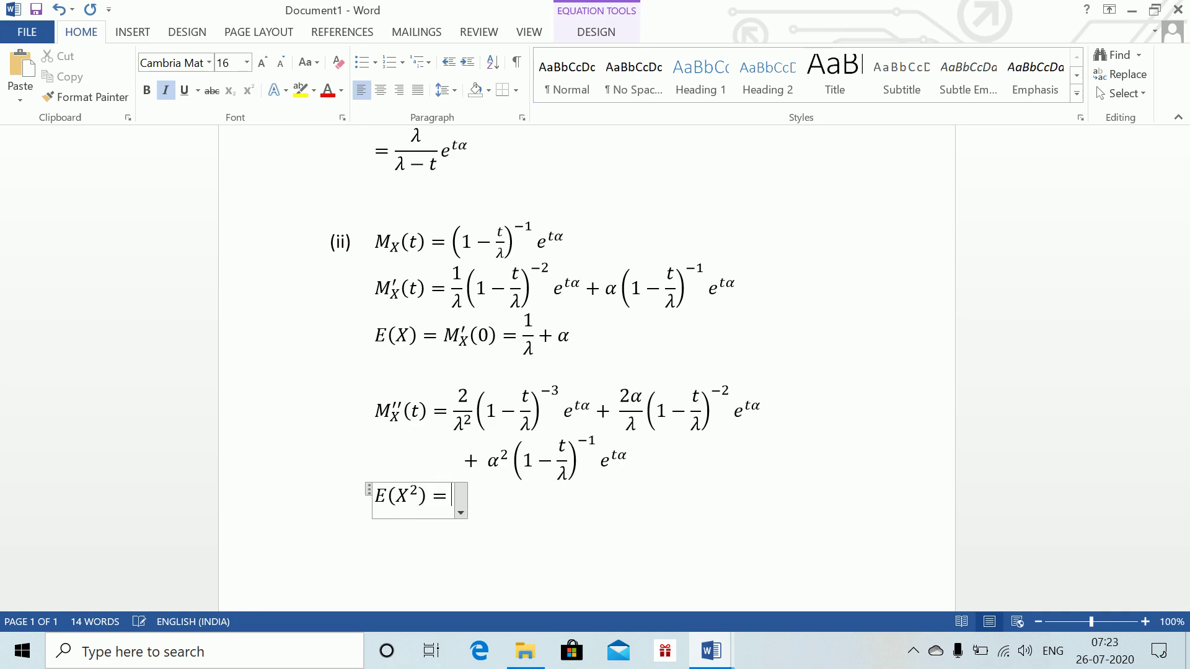
text(M'')
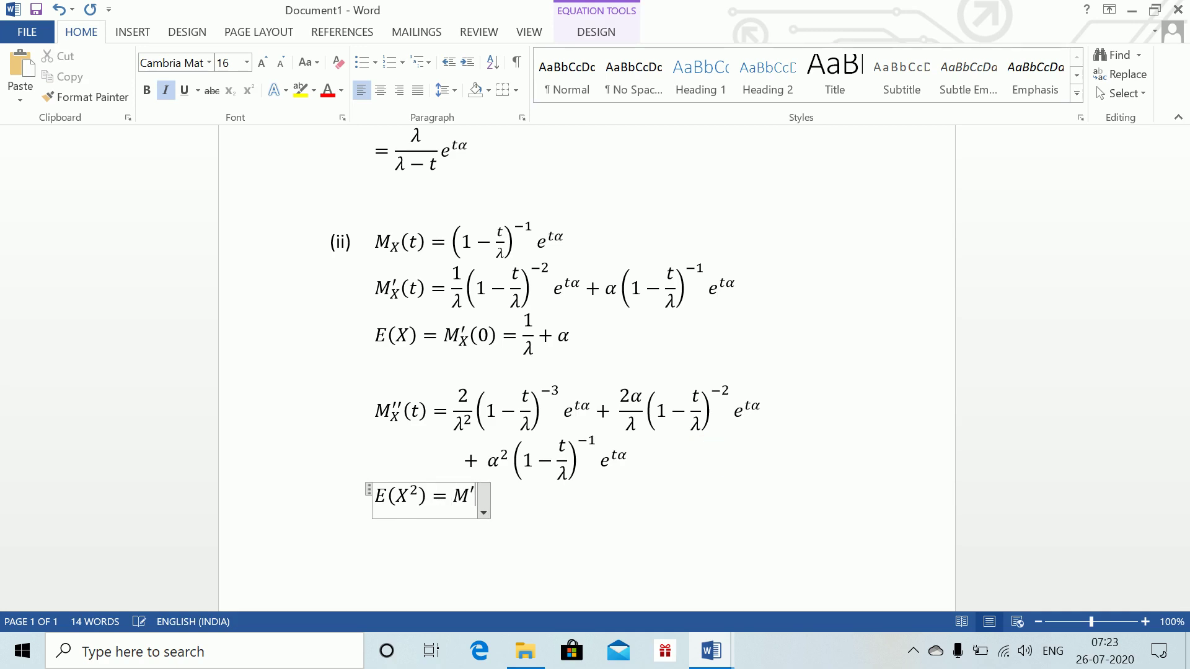
text(_X)
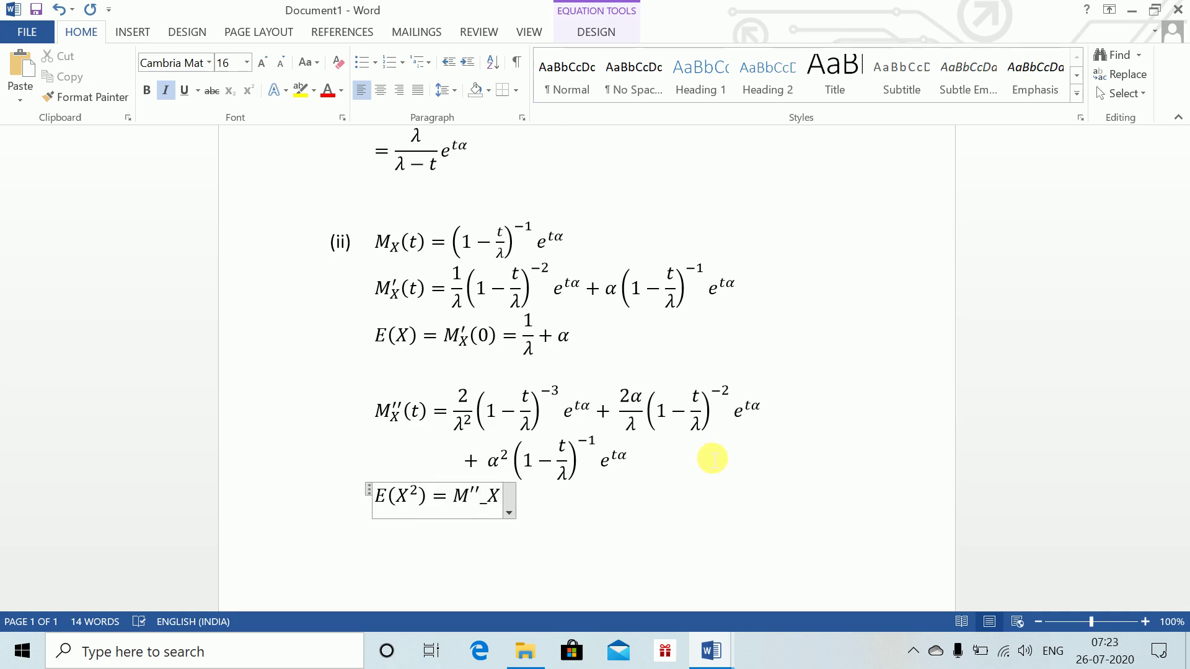
text( (0))
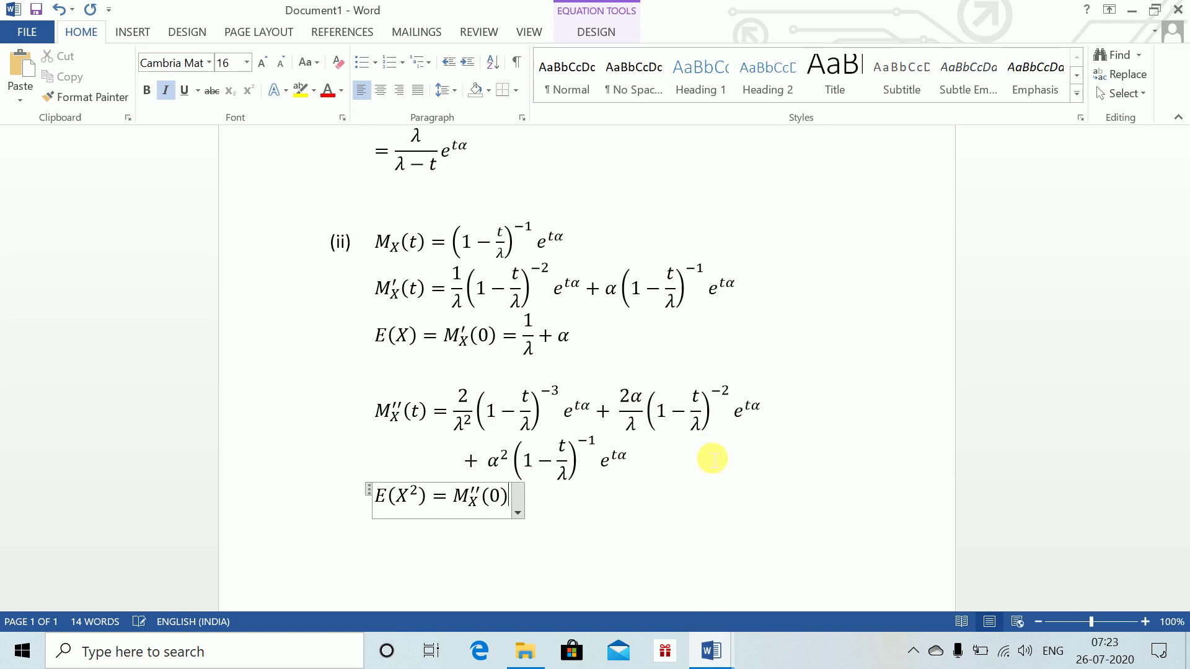
text( =)
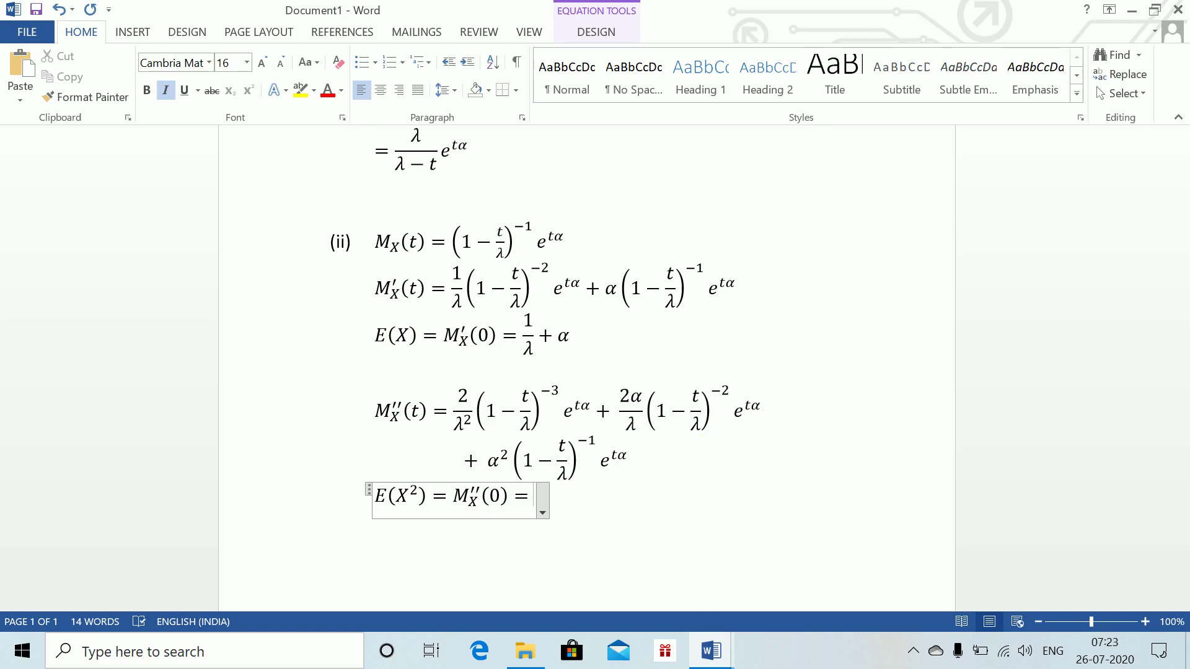
- Complete the right-hand side of the E(X^2) equation with 2/λ^2 + 2α/λ + α^2
text(2/\)
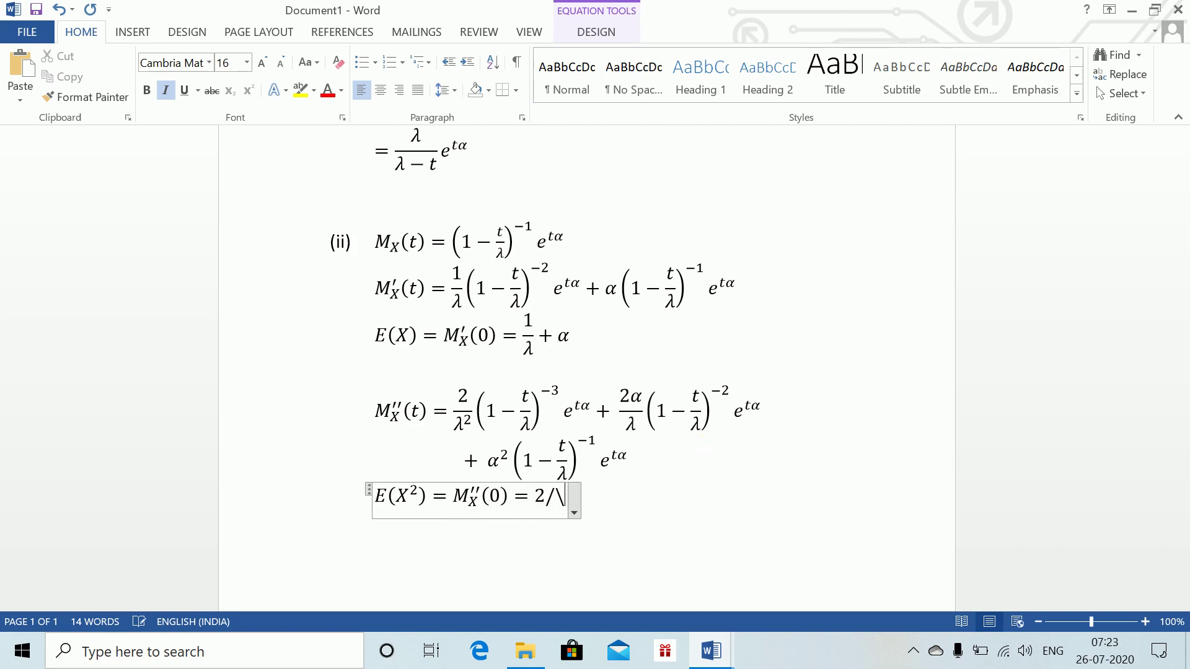
text(lambda ^)
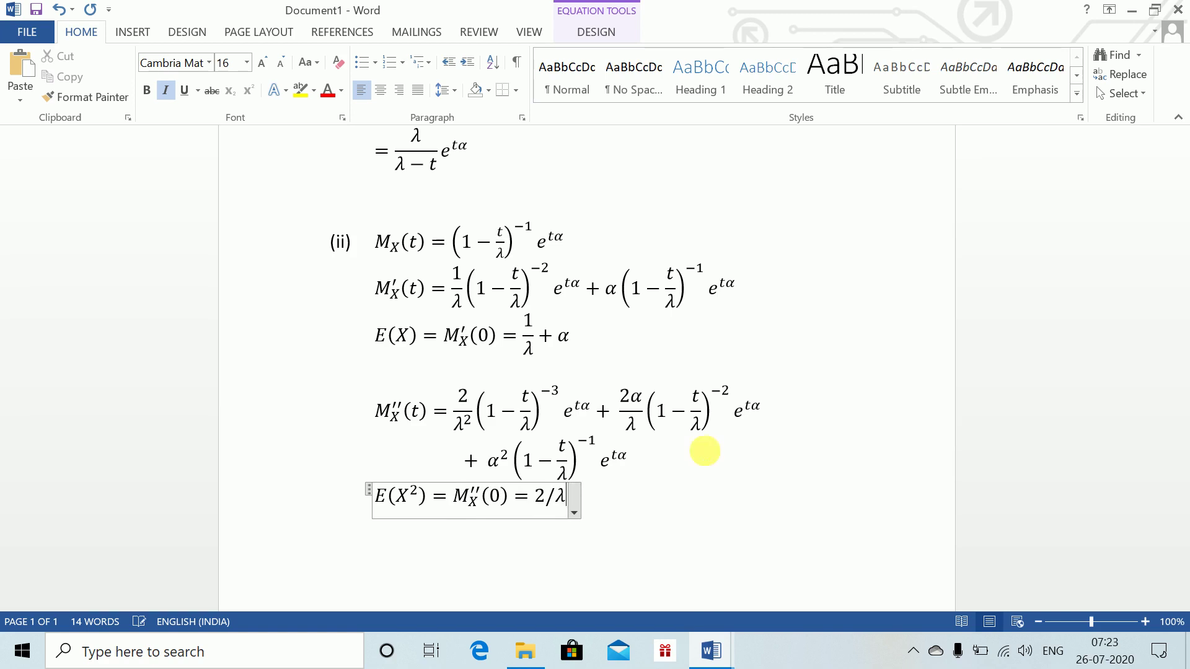
text(2  )
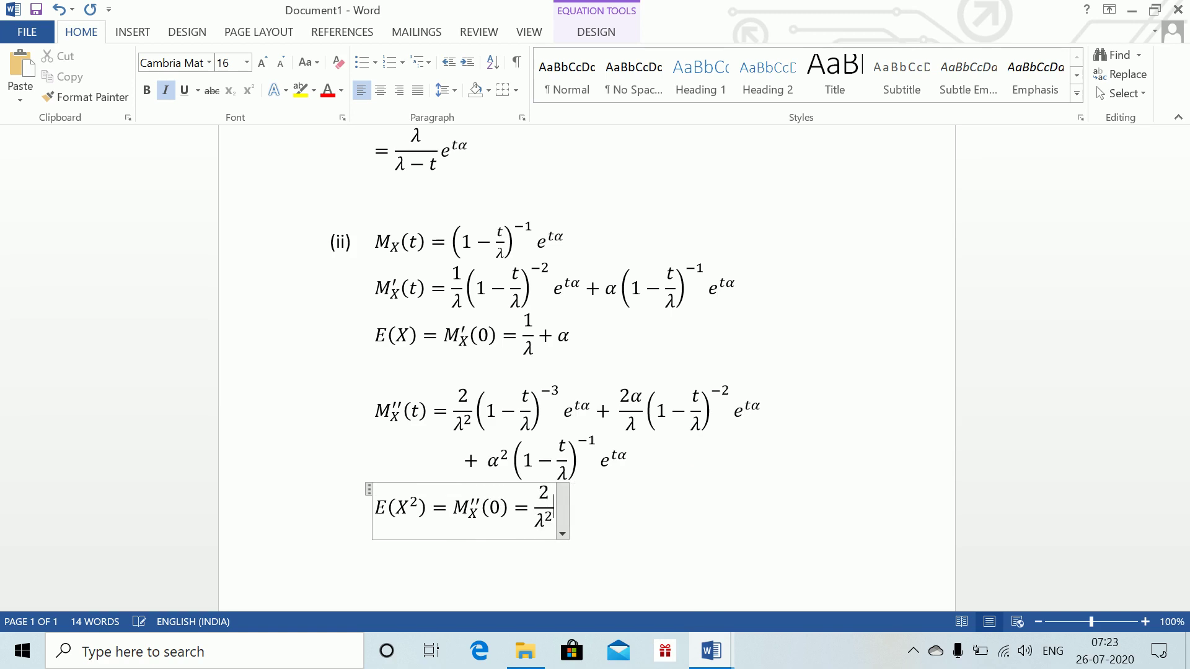
text(+2\alph)
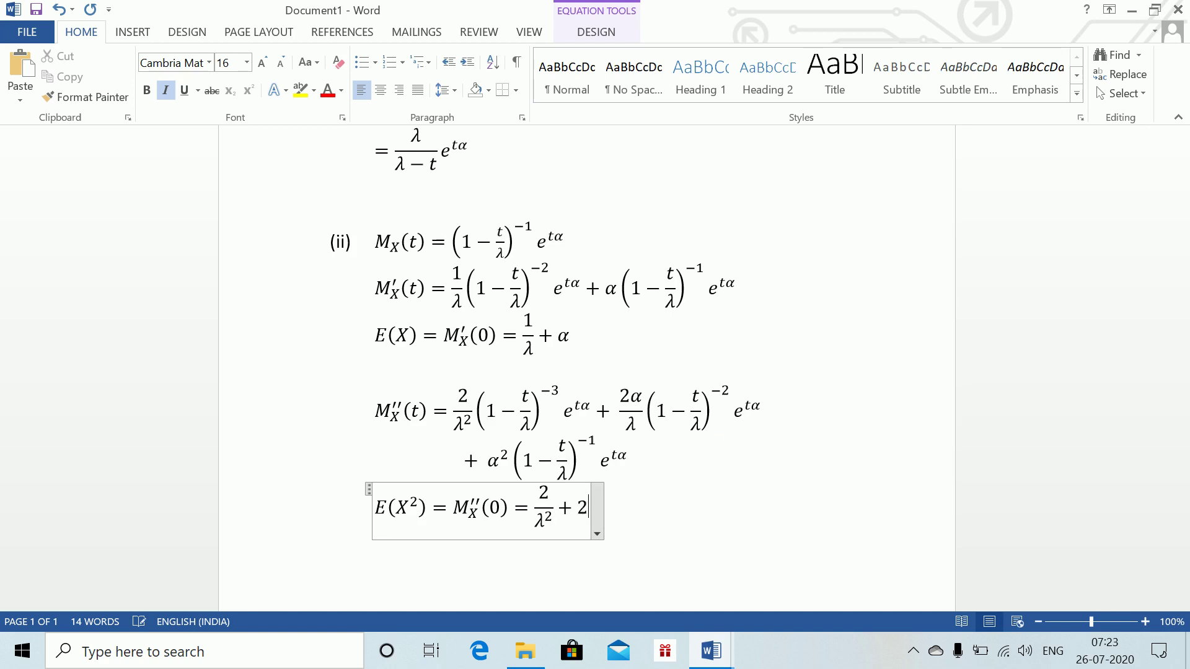
text(a )
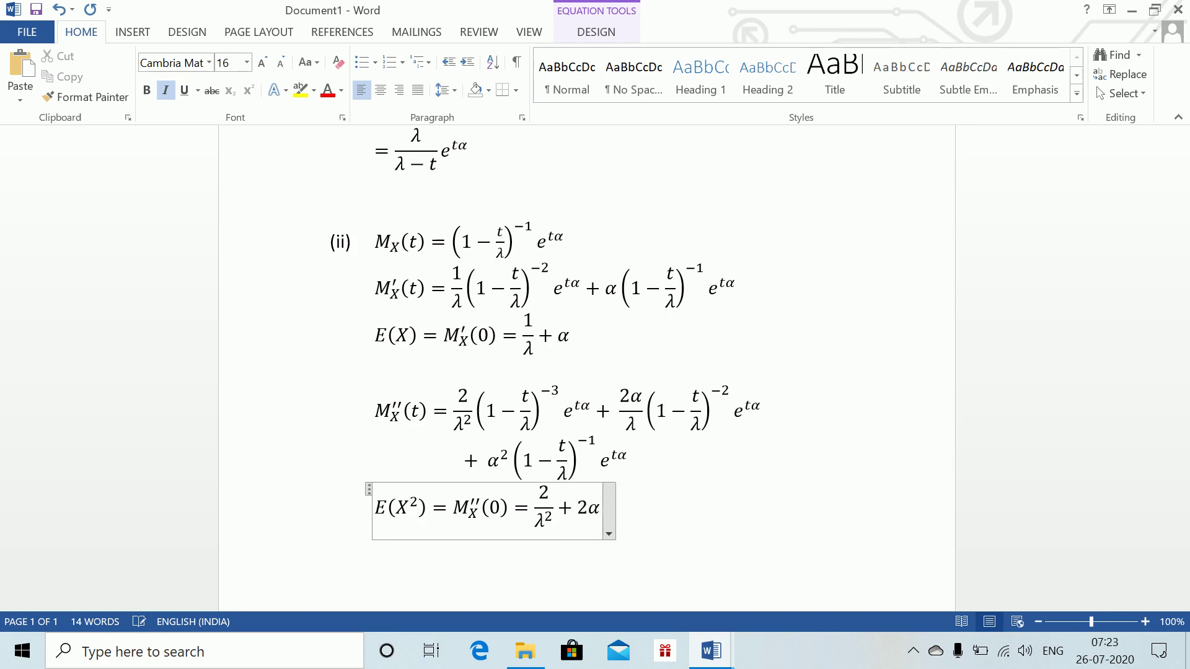
text(/\l)
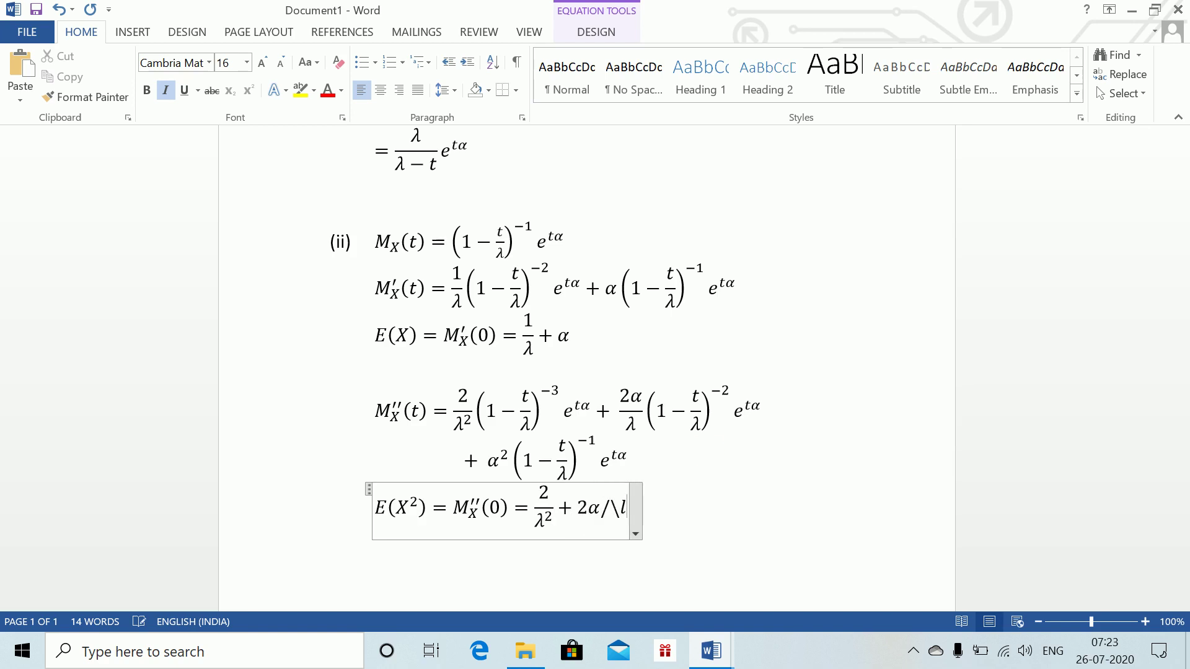
text(ambda  )
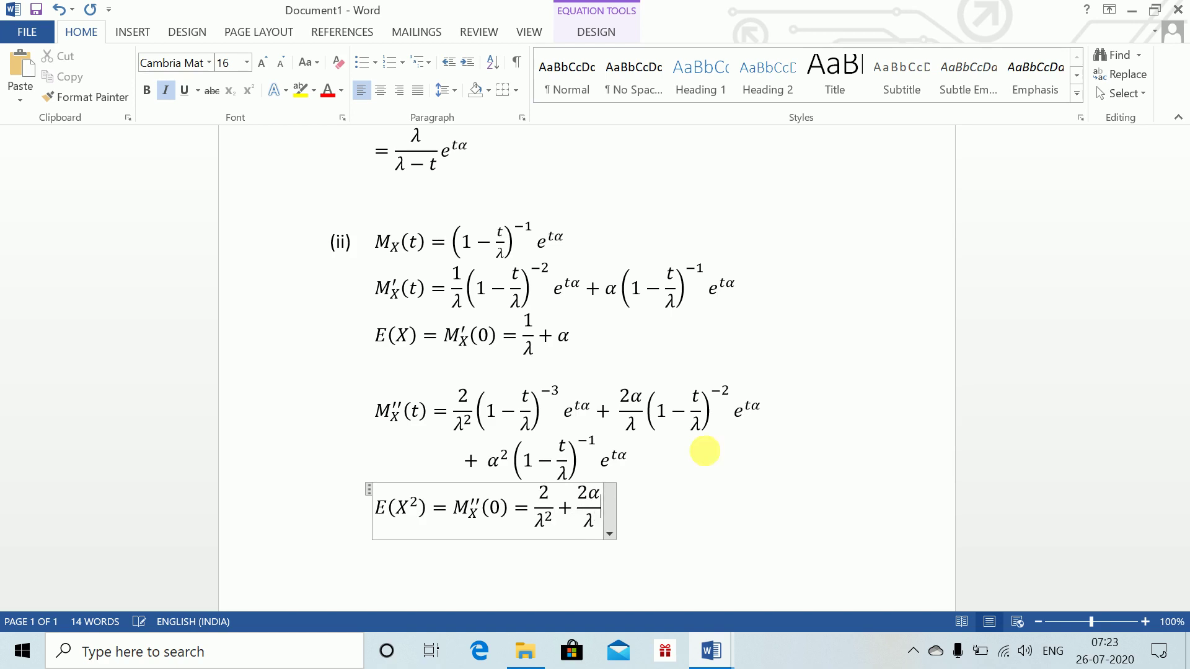
text(+)
text(\)
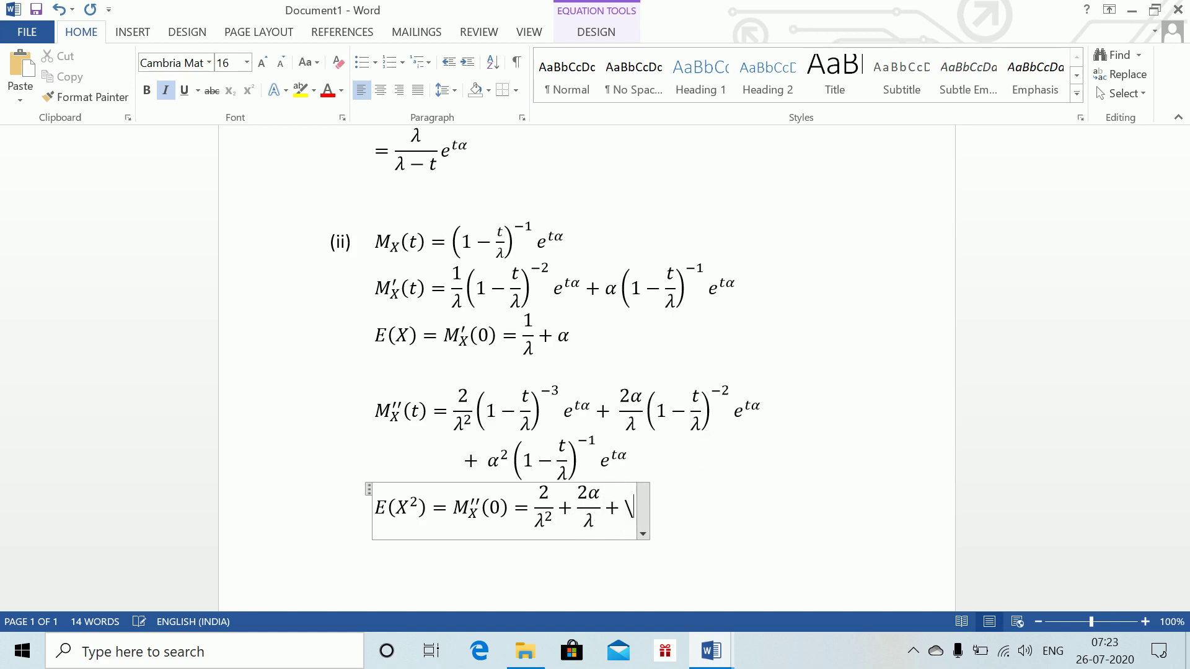
text(alpha ^2)
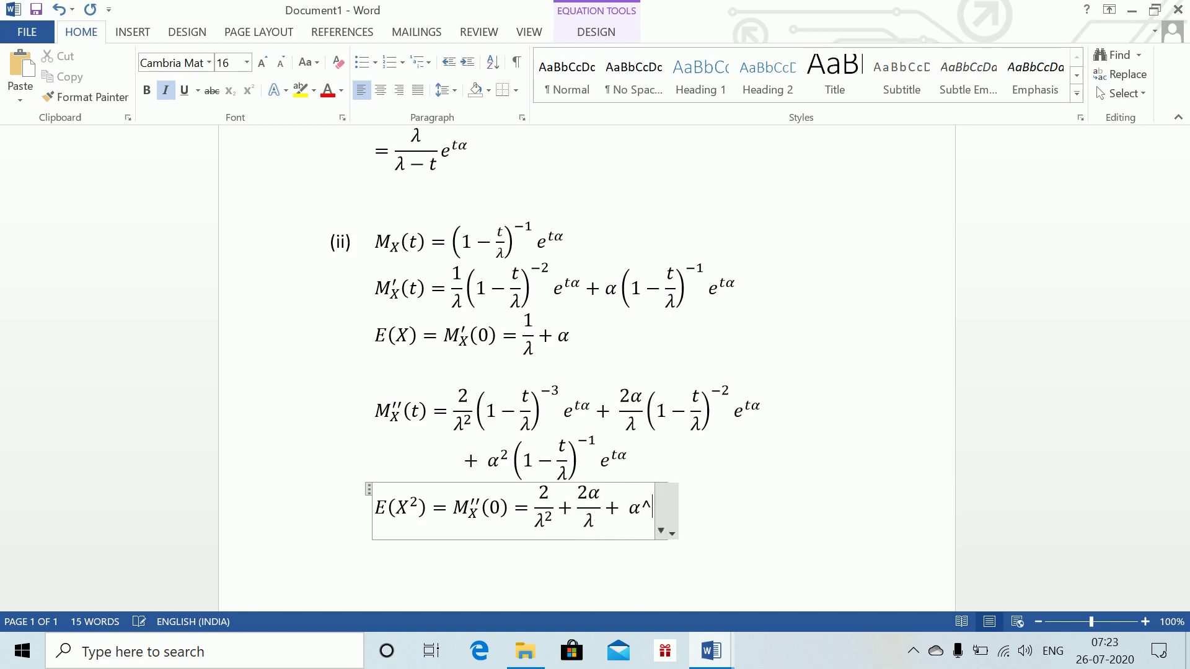
- Add a new equation below E(X^2) reading var(X) = 1/lambda, built up as a fraction
key(Return)
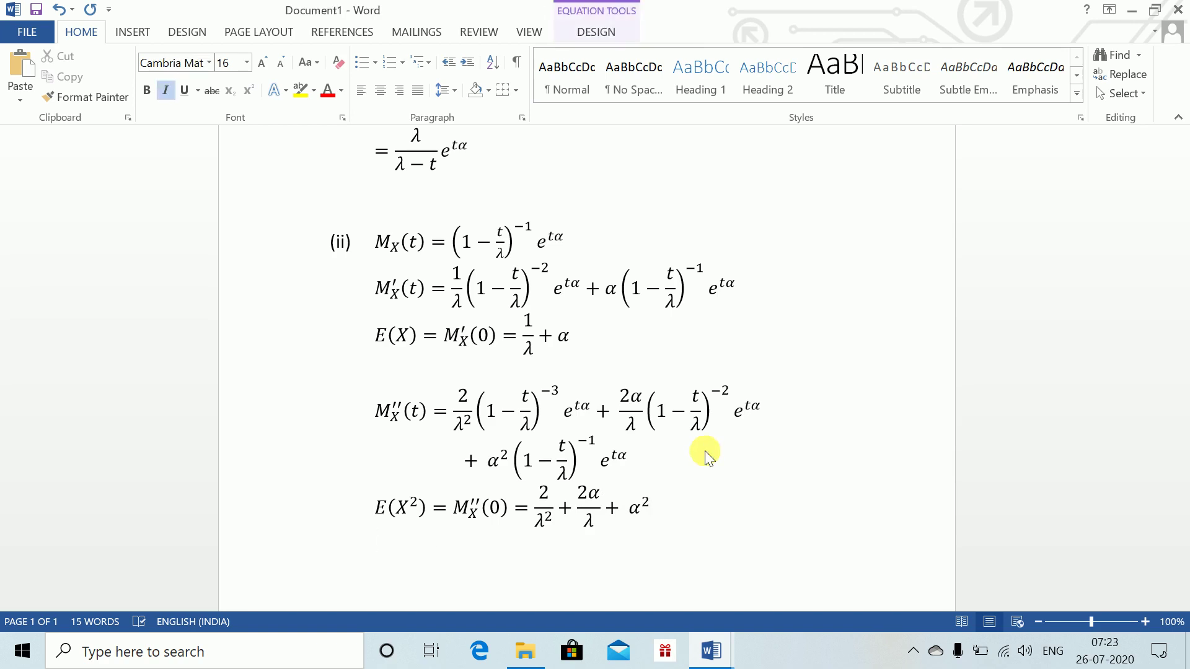
key(alt+equal)
text(var)
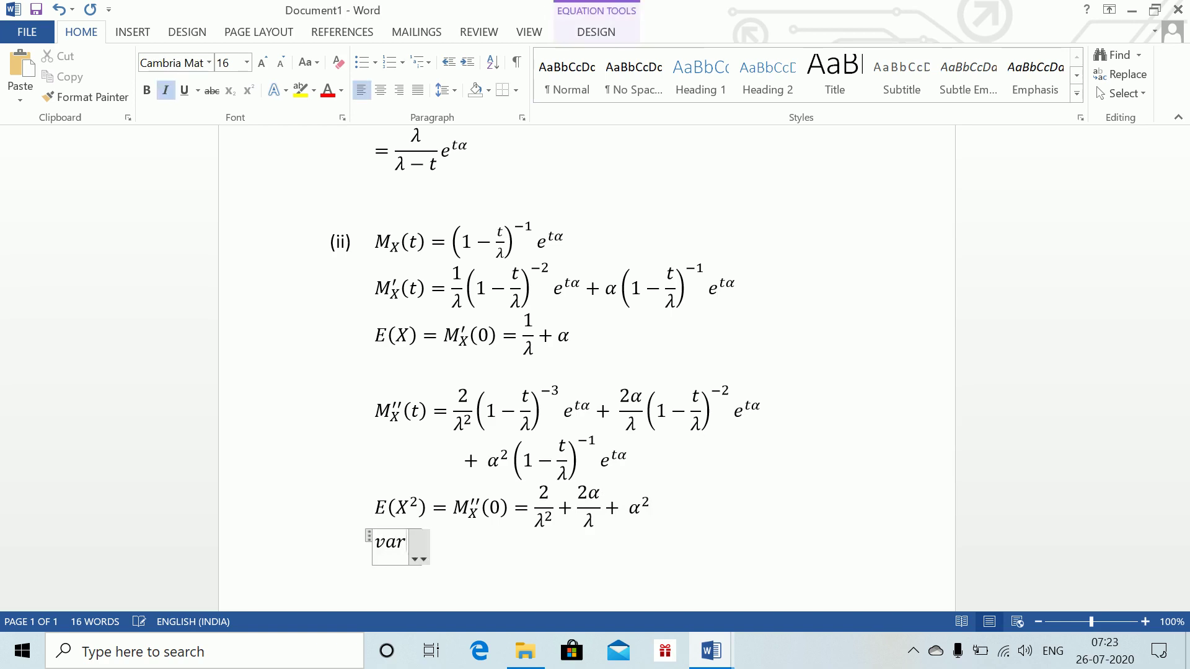
text((X) =)
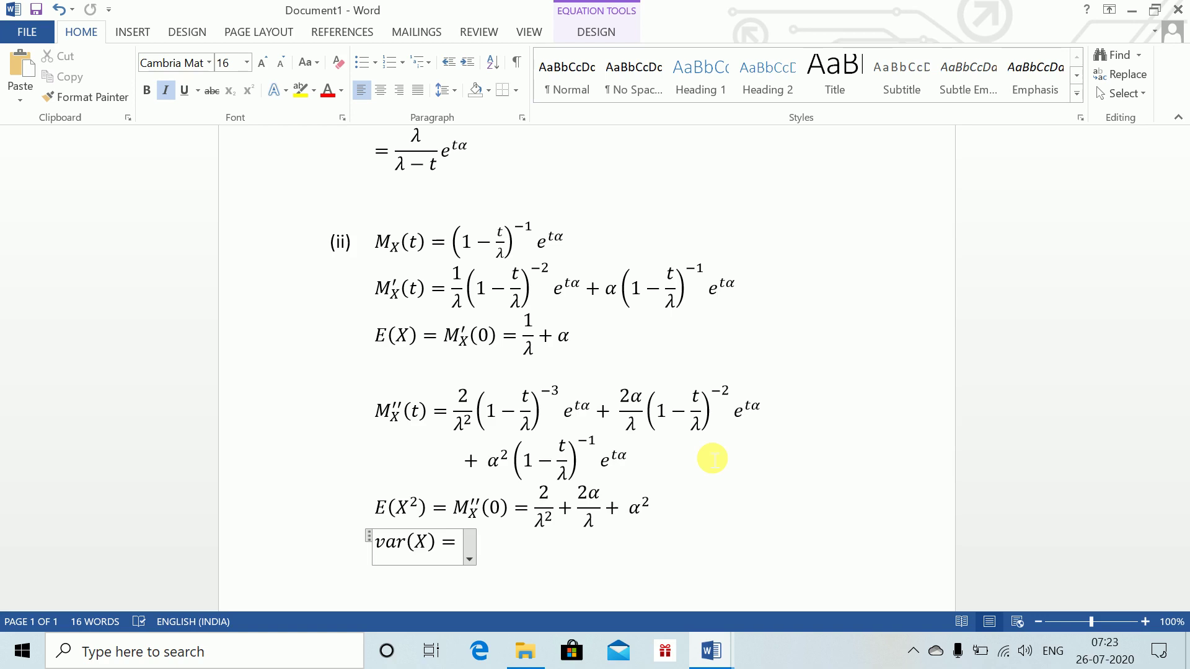
text(1/)
key(BackSpace)
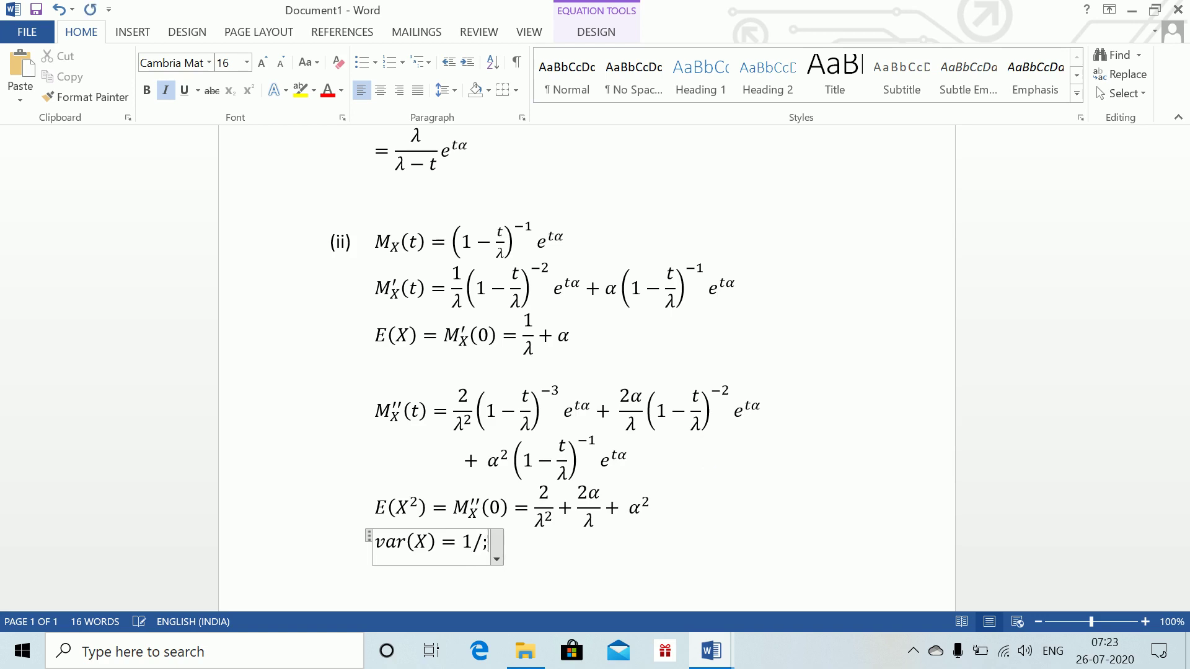
text(lamba)
key(BackSpace)
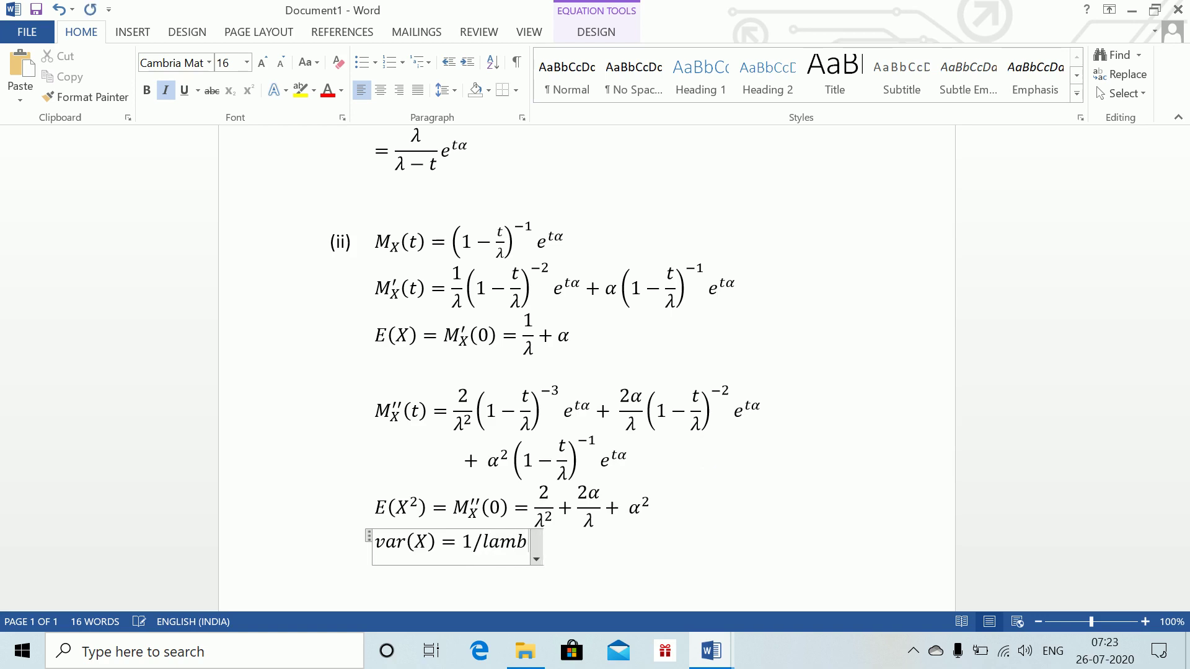
text(da)
key(space)
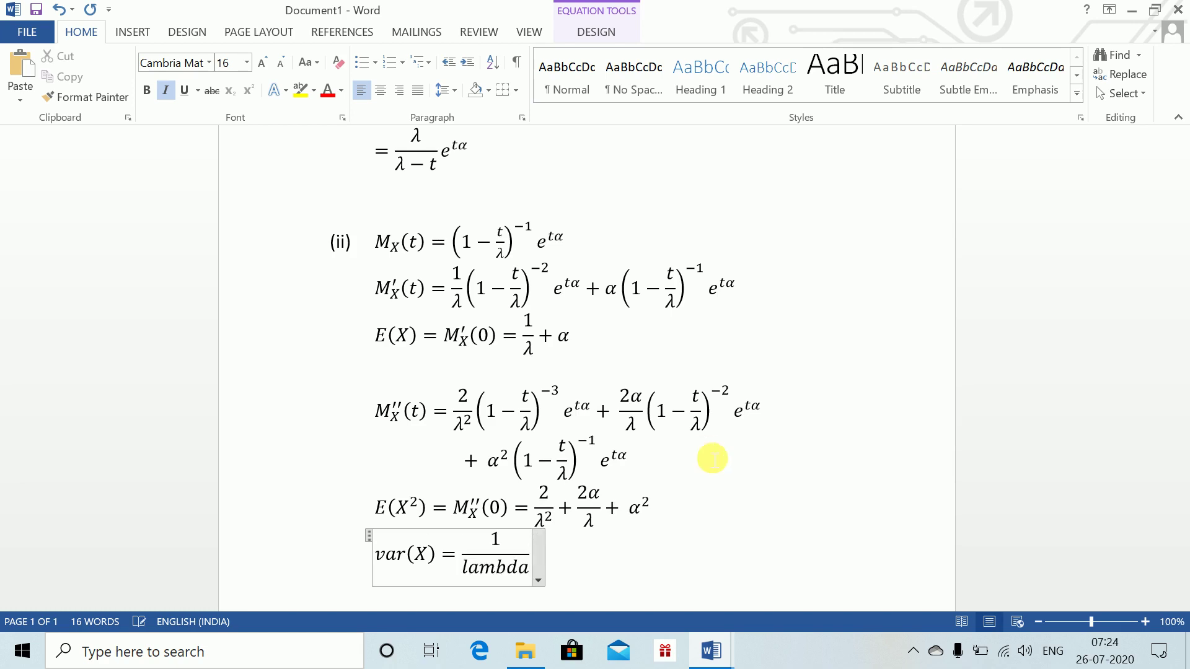
- Convert the word lambda in the var(X) denominator to the symbol λ, square it, and add a new line below the equation
double_click(478, 567)
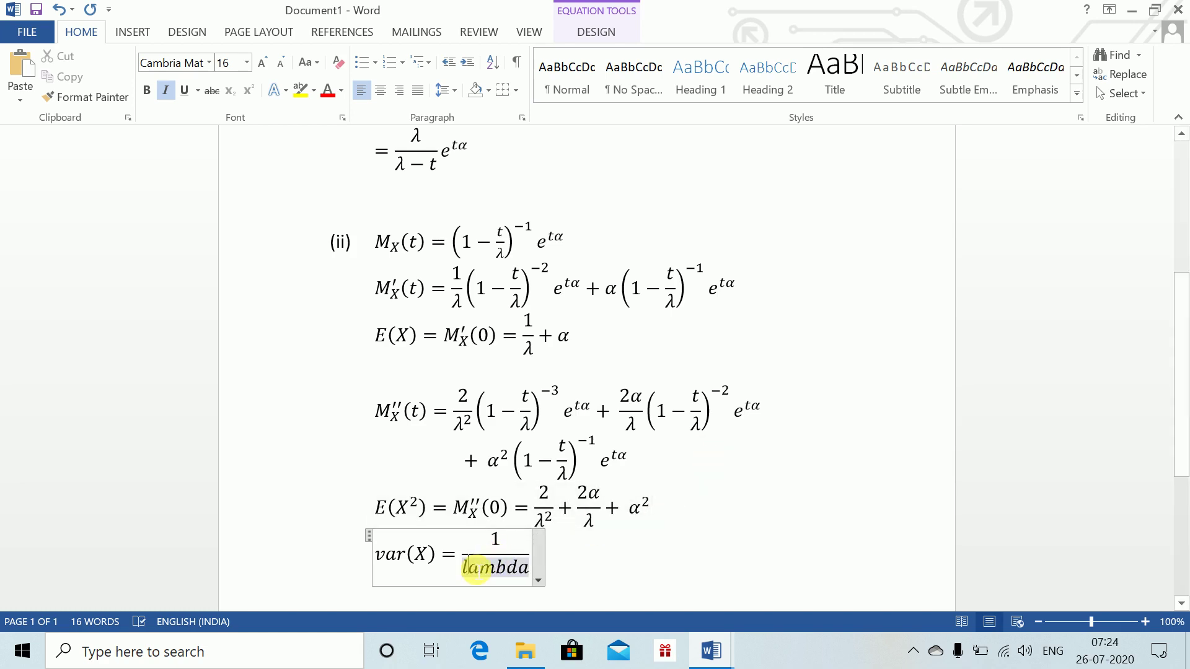
key(Left)
text(\)
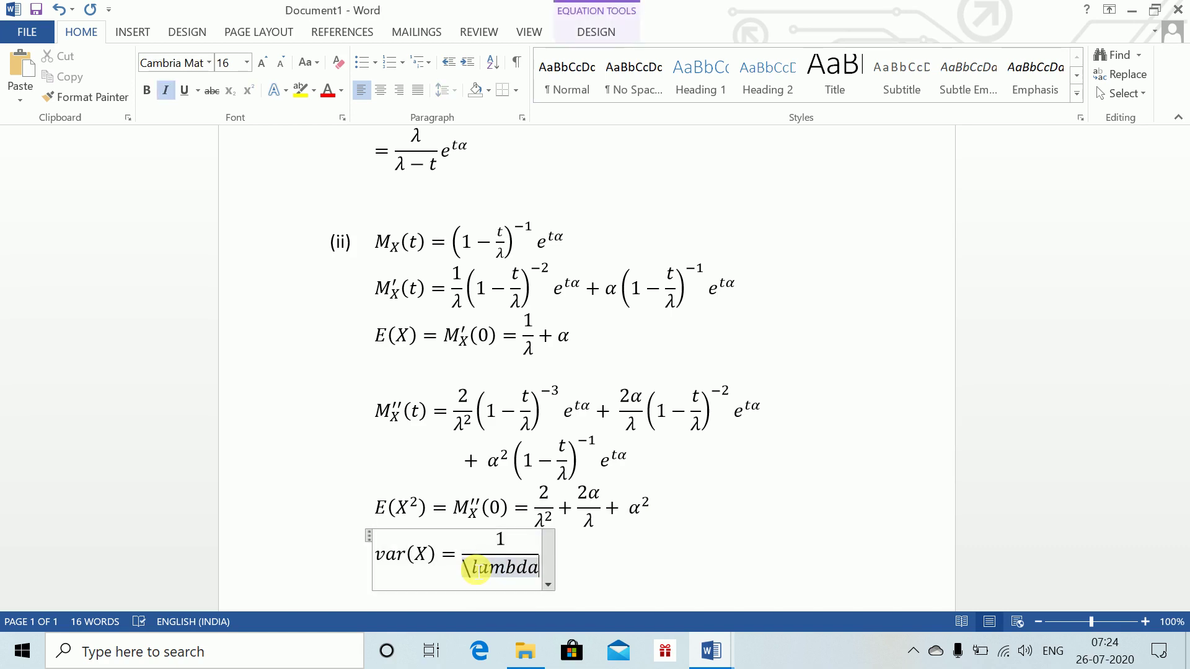
key(space)
text(^2)
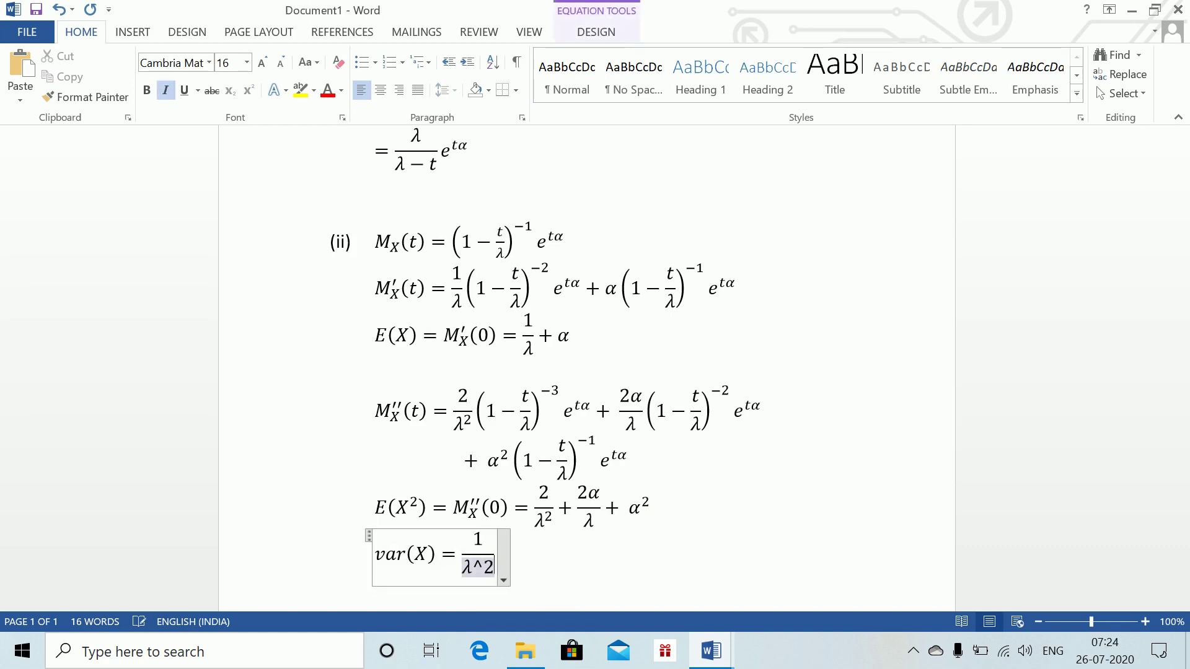
key(space)
click(637, 590)
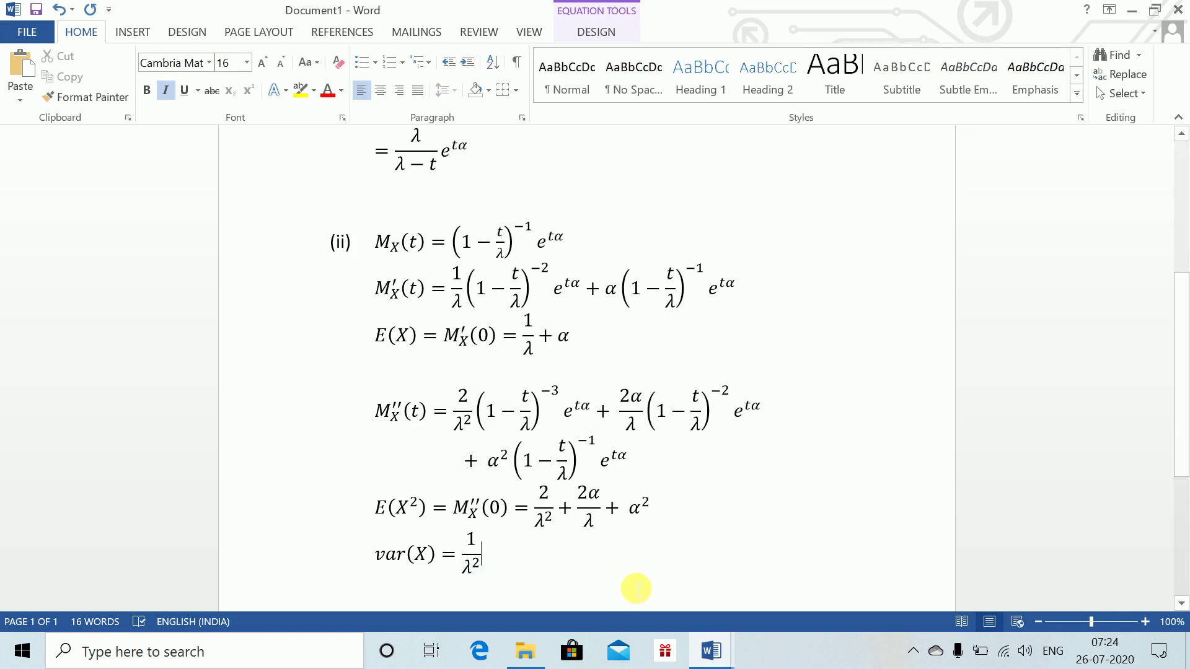
key(Return)
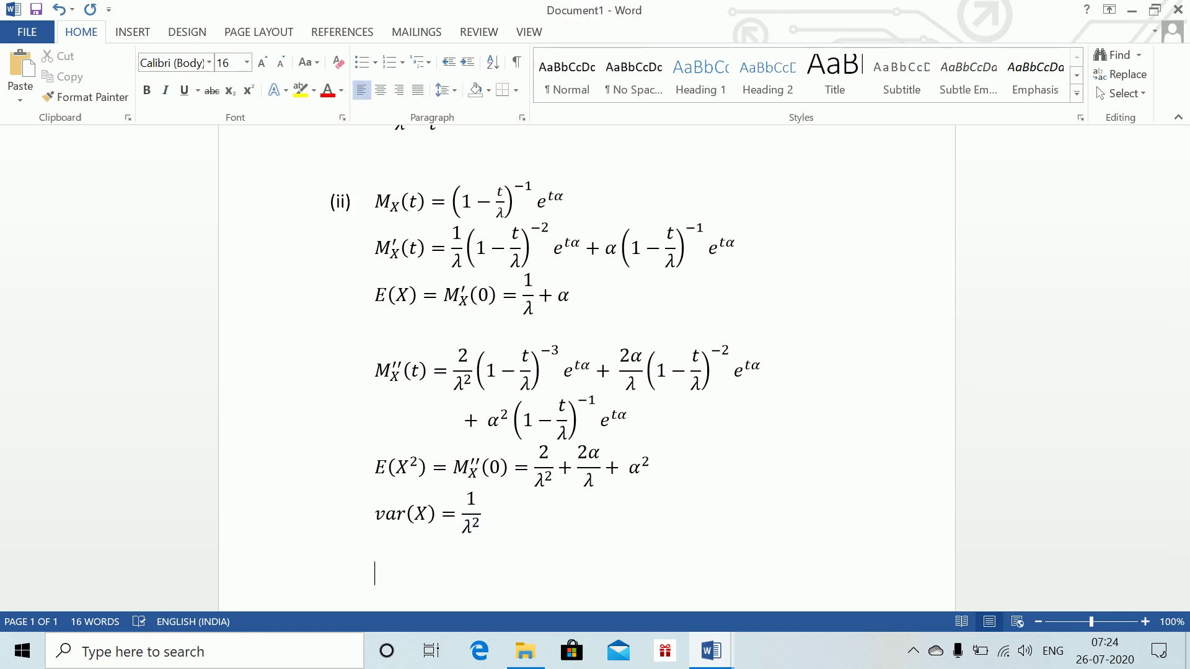
- Switch to the Word Class 2 Chapter 2 document and read parts (i) and (ii) of question Q2
key(alt+Tab)
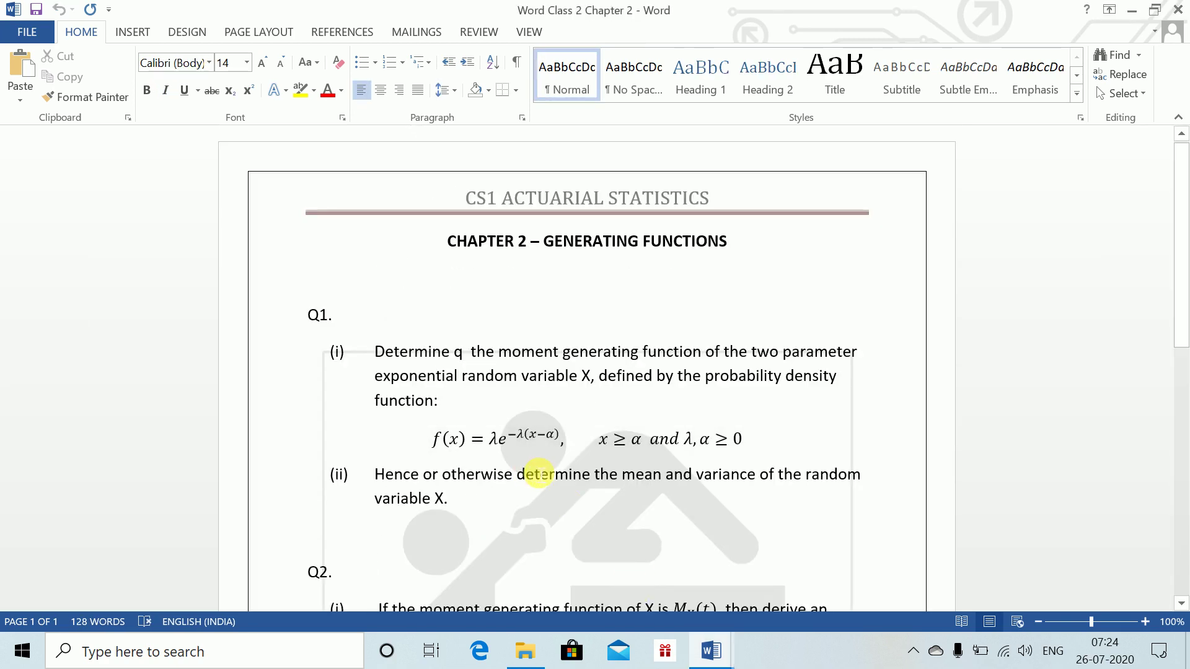
key(Down)
key(Down)
key(Down)
key(Down)
key(Down)
key(Down)
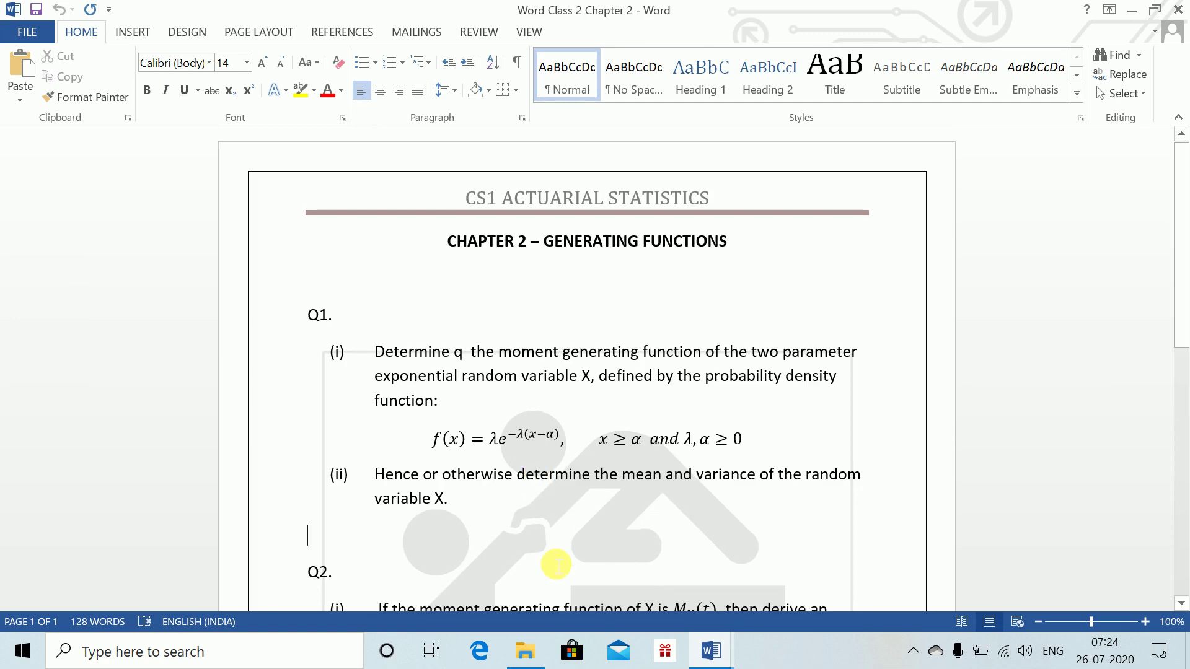
key(Down)
key(Down)
key(Down)
key(Down)
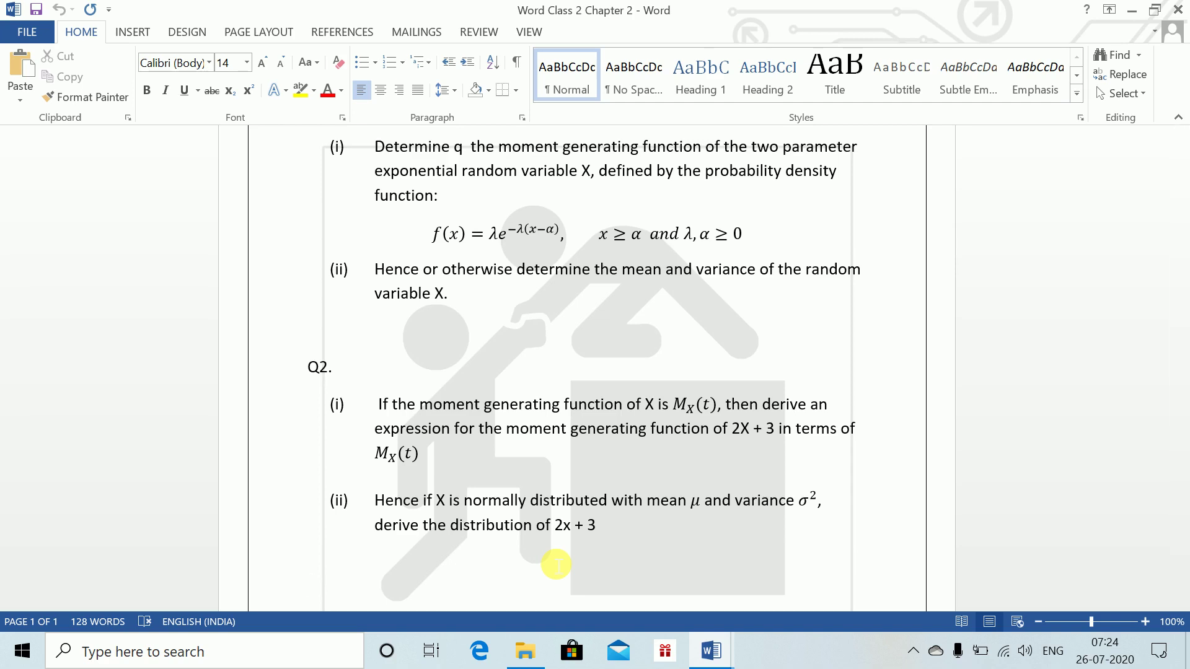
- Return to Document1, insert a page break after the var(X) equation and add the unindented heading "Q2." on the new page
key(alt+Tab)
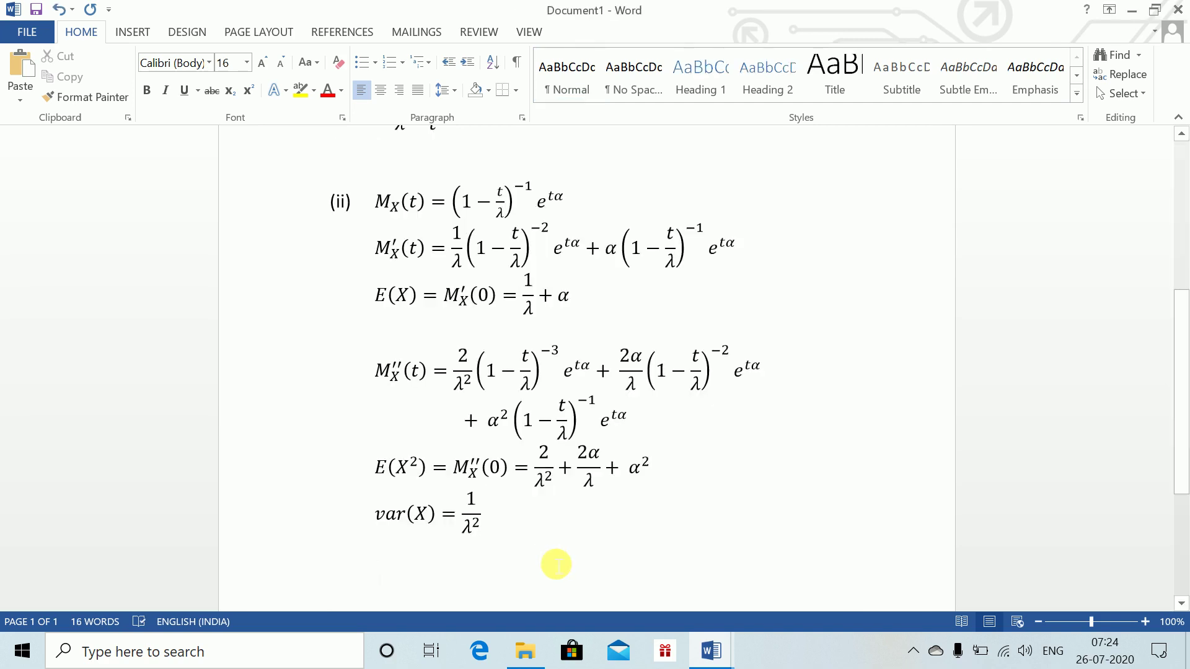
scroll(556, 564, down, 1)
key(ctrl+Return)
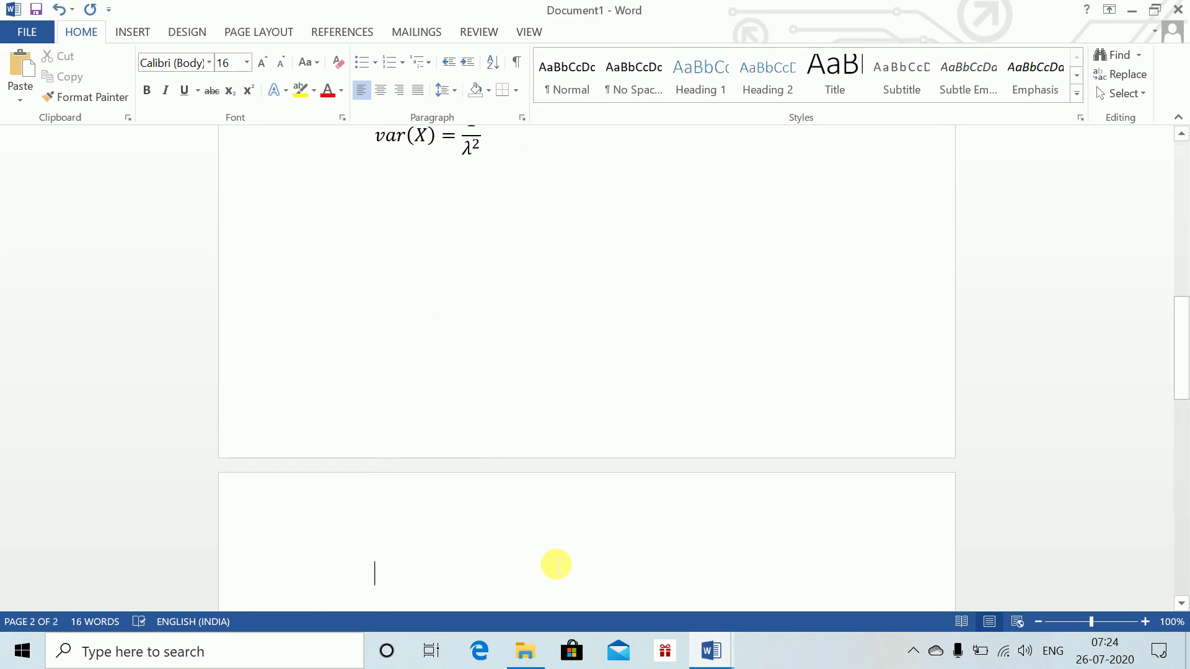
key(BackSpace)
text(Q2.)
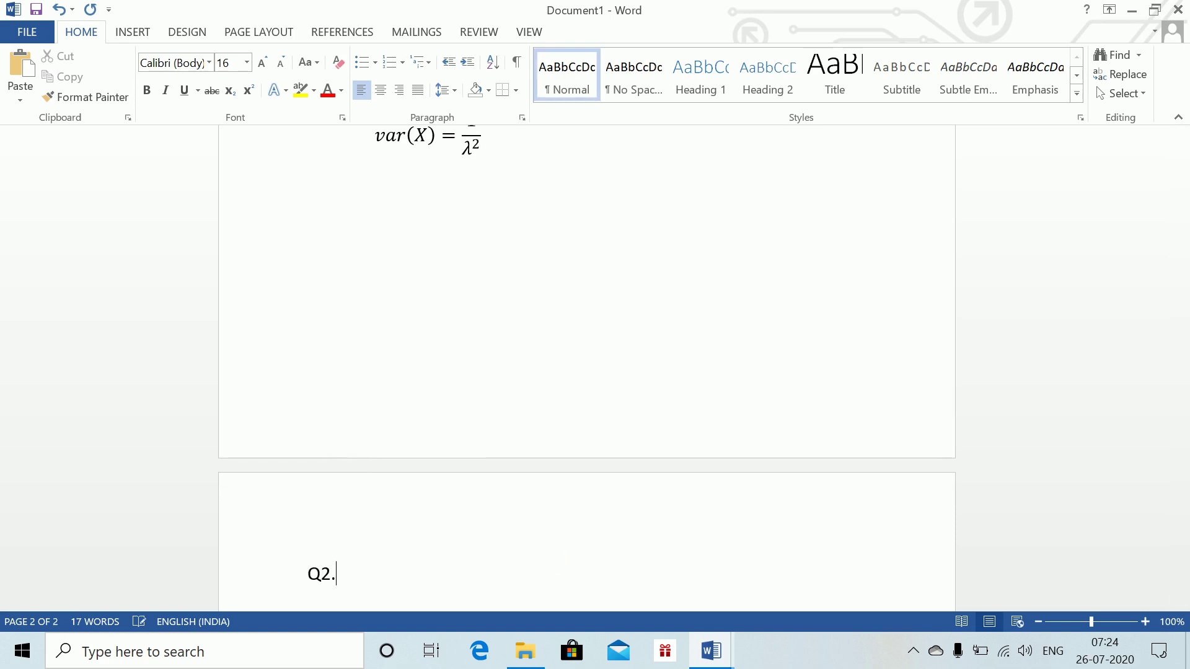
key(Return)
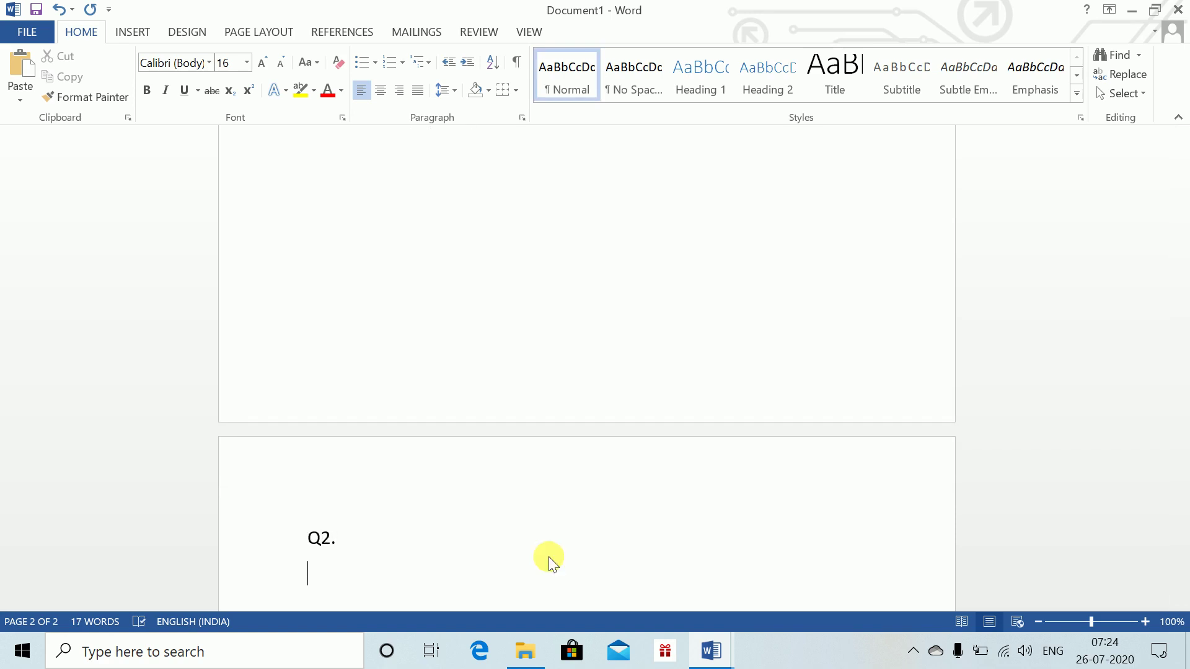
- Write the line "The MGF of X is :" under the Q2. heading and start a new line below it
text(The MG)
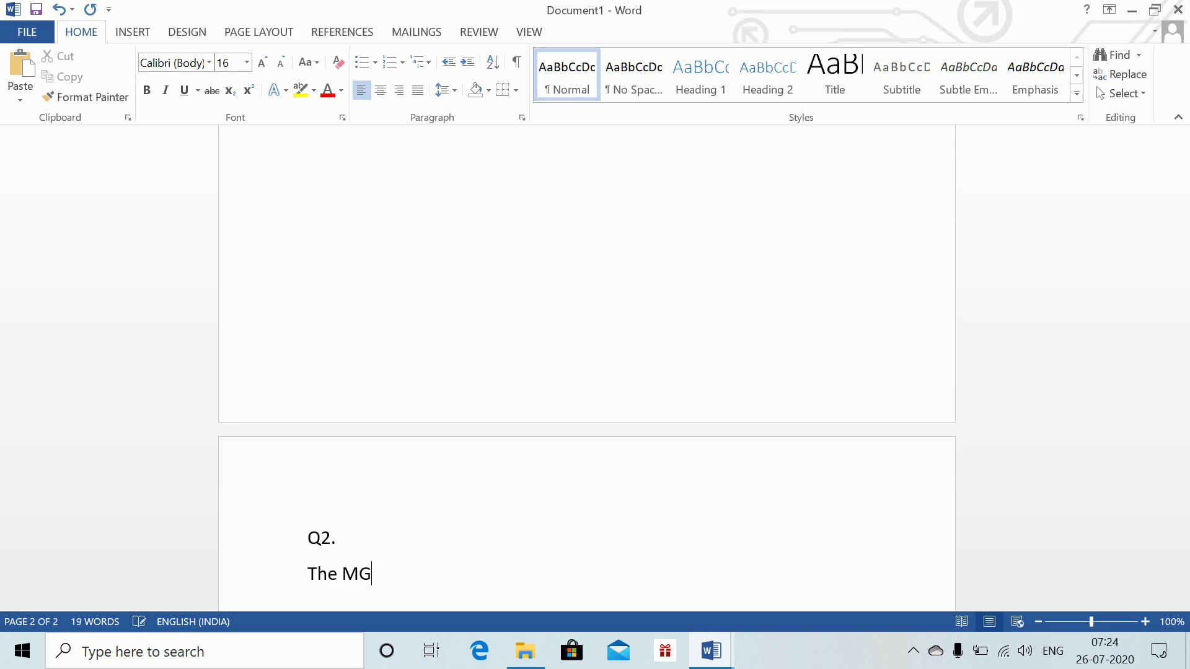
text(F of X )
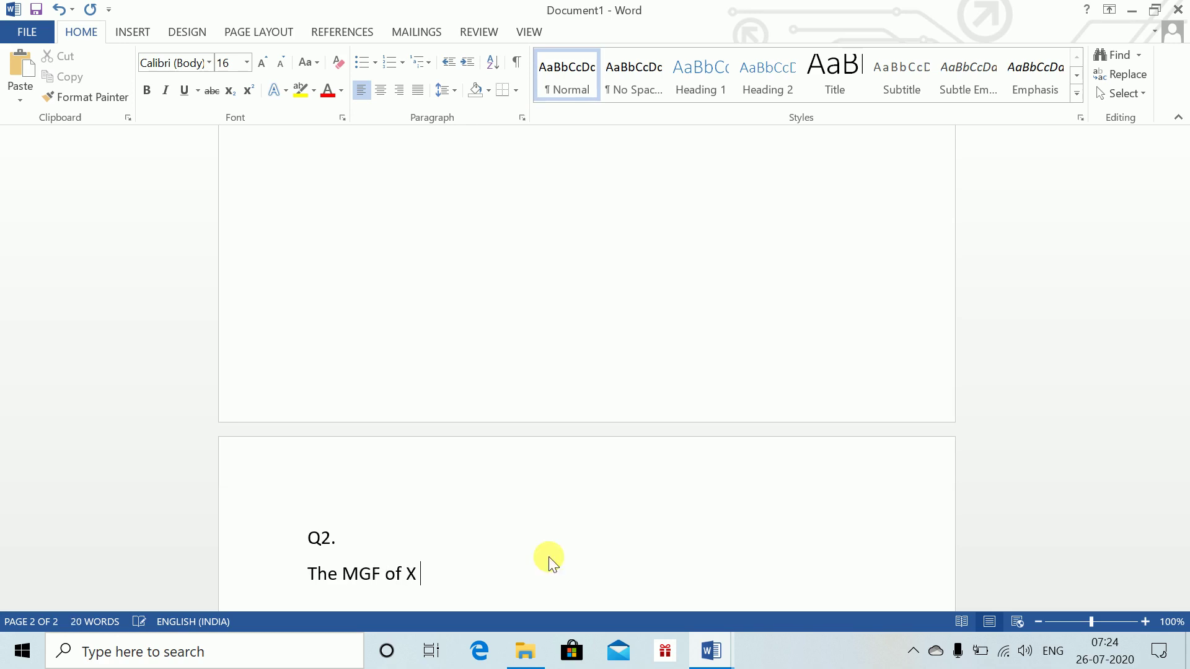
text(is :)
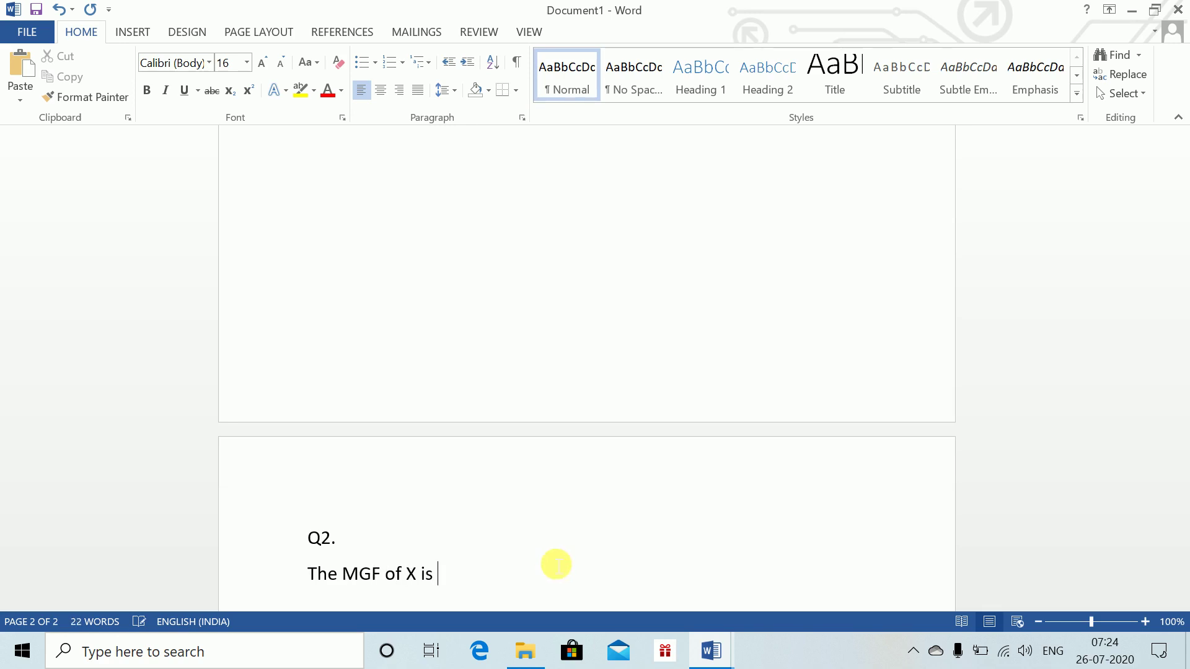
key(Return)
- Insert an equation reading M_X(t) = E(e^(tX)), with X as subscript and tX as exponent, and add a new line below it
key(alt+equal)
text(M)
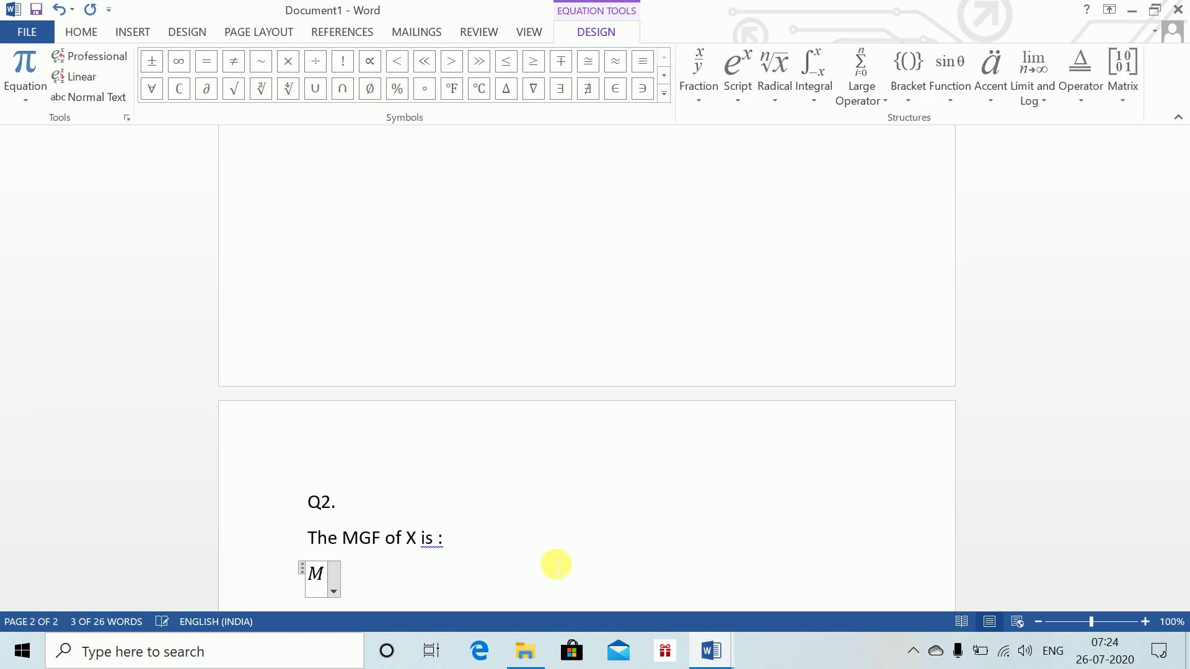
text(_X (t))
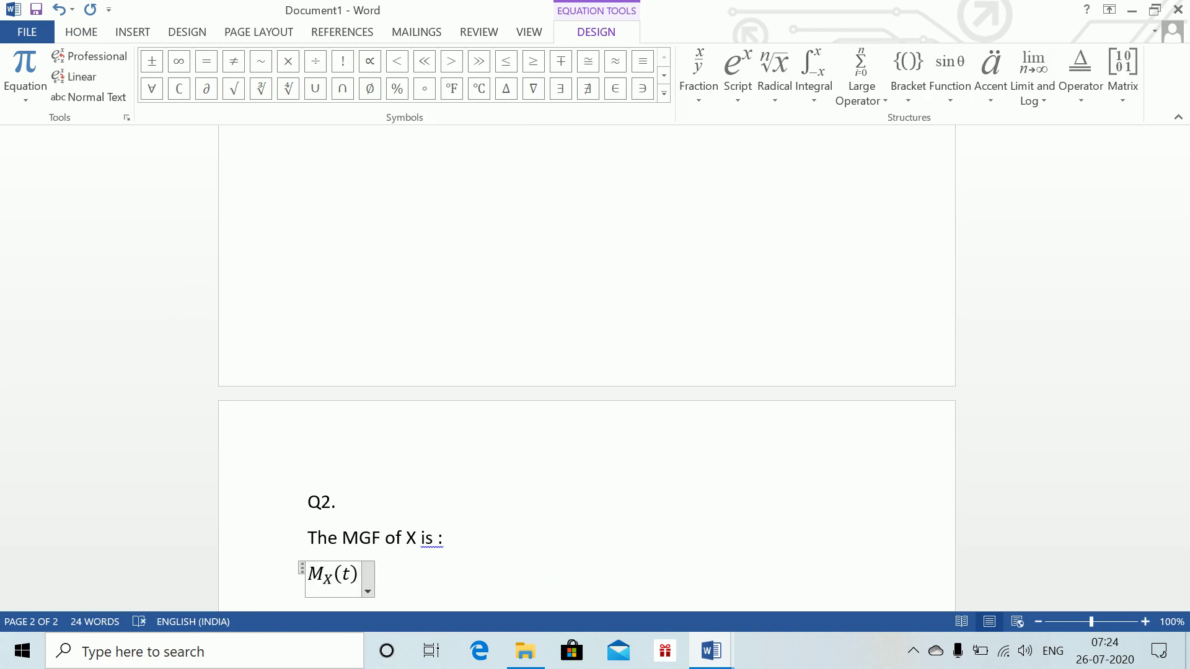
text(=E(E)
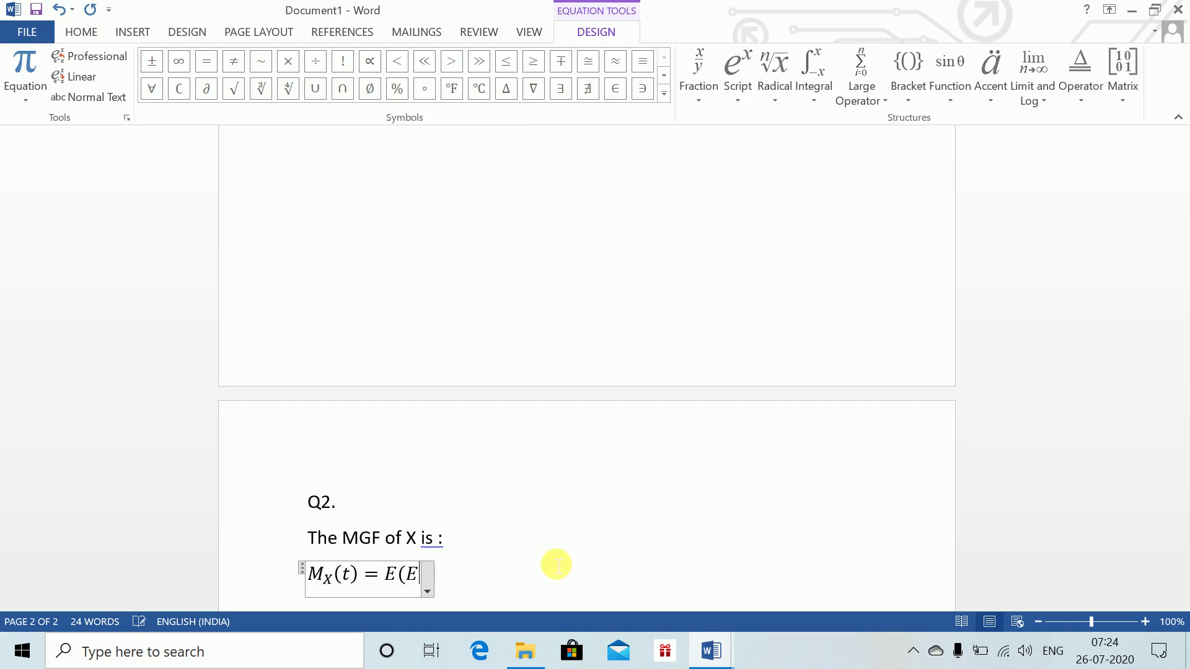
text(^)
key(BackSpace)
key(BackSpace)
text(e)
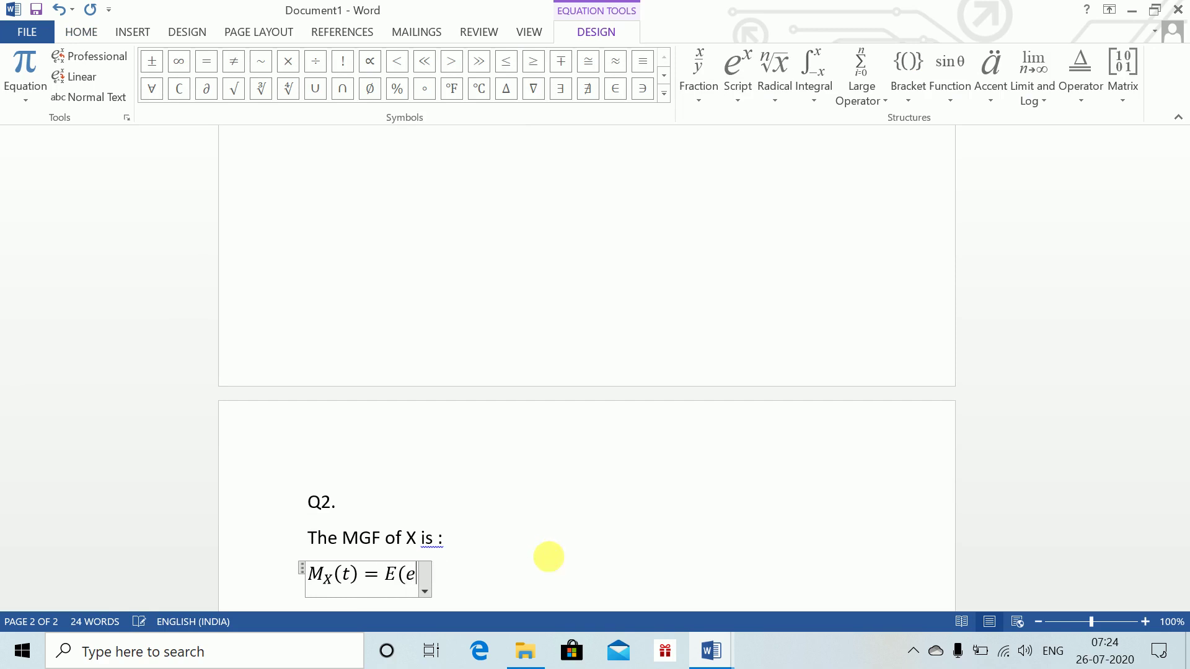
text(^(tX)
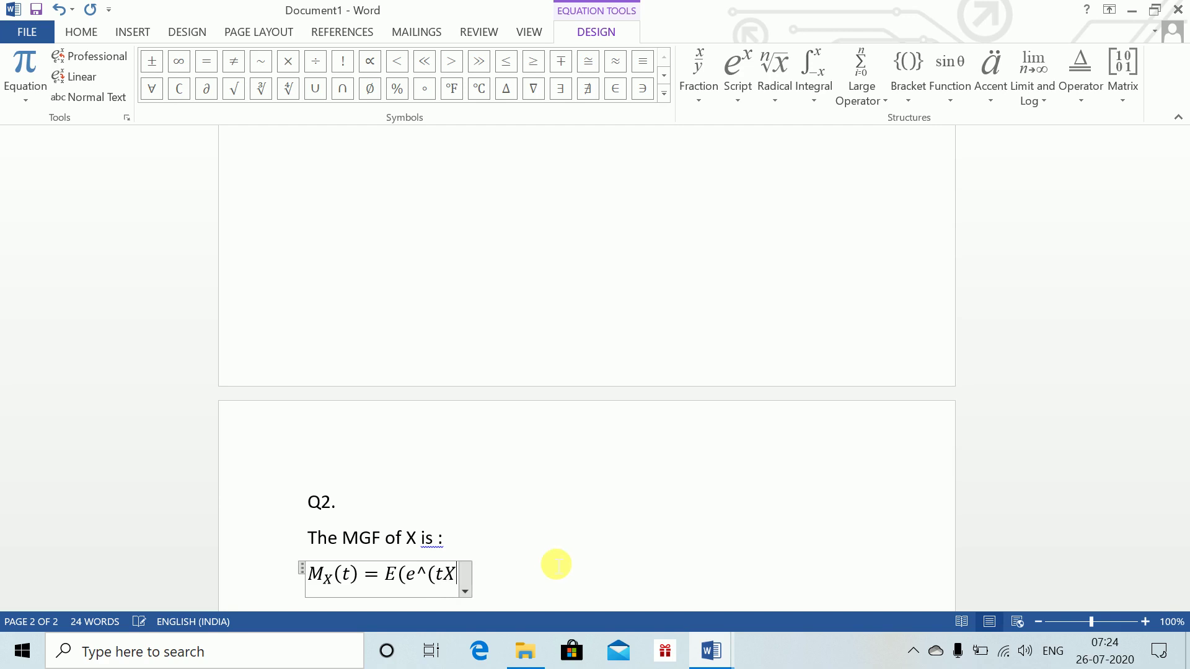
text()))
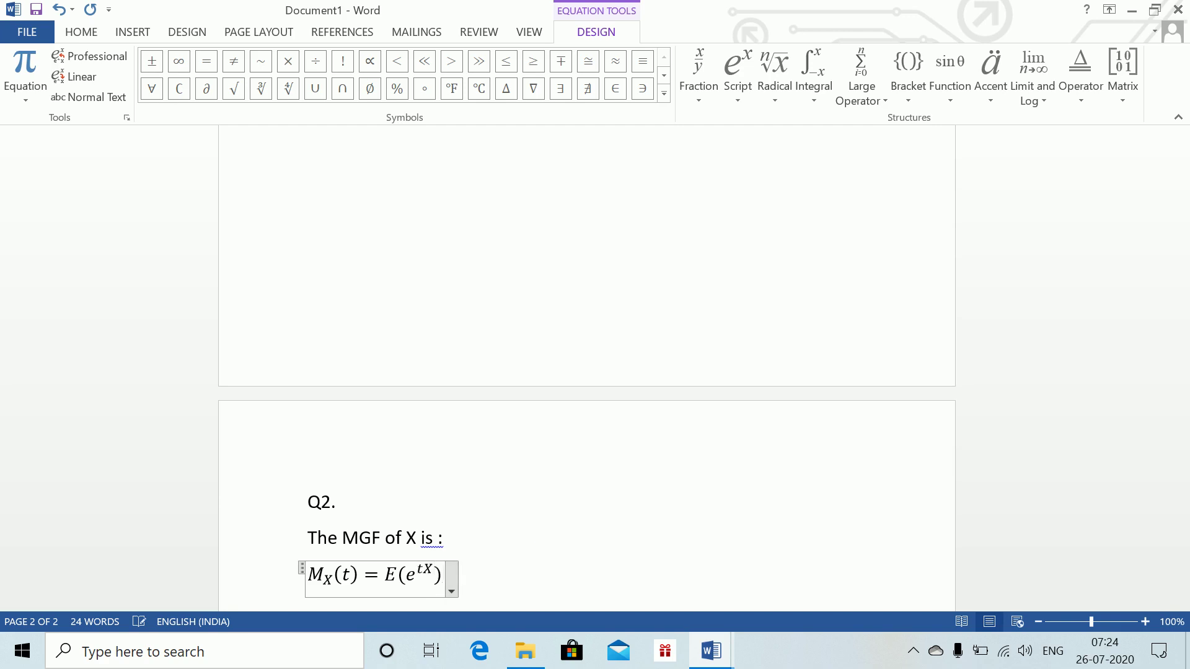
click(534, 556)
key(Return)
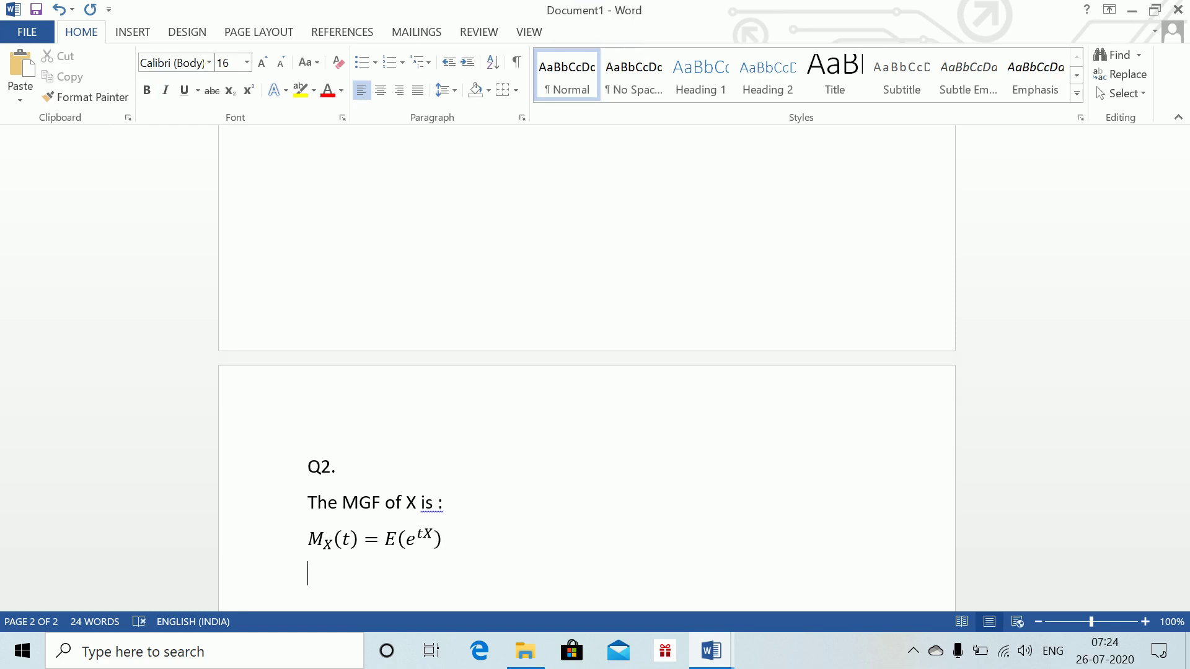
text(M_)
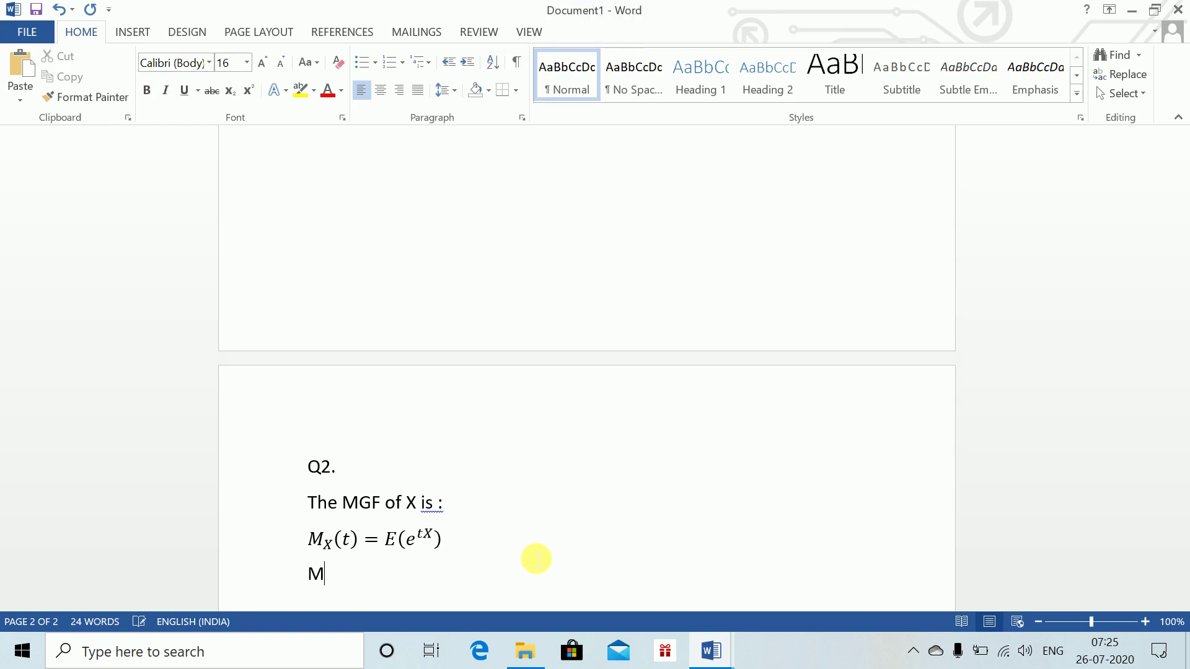
key(BackSpace)
key(BackSpace)
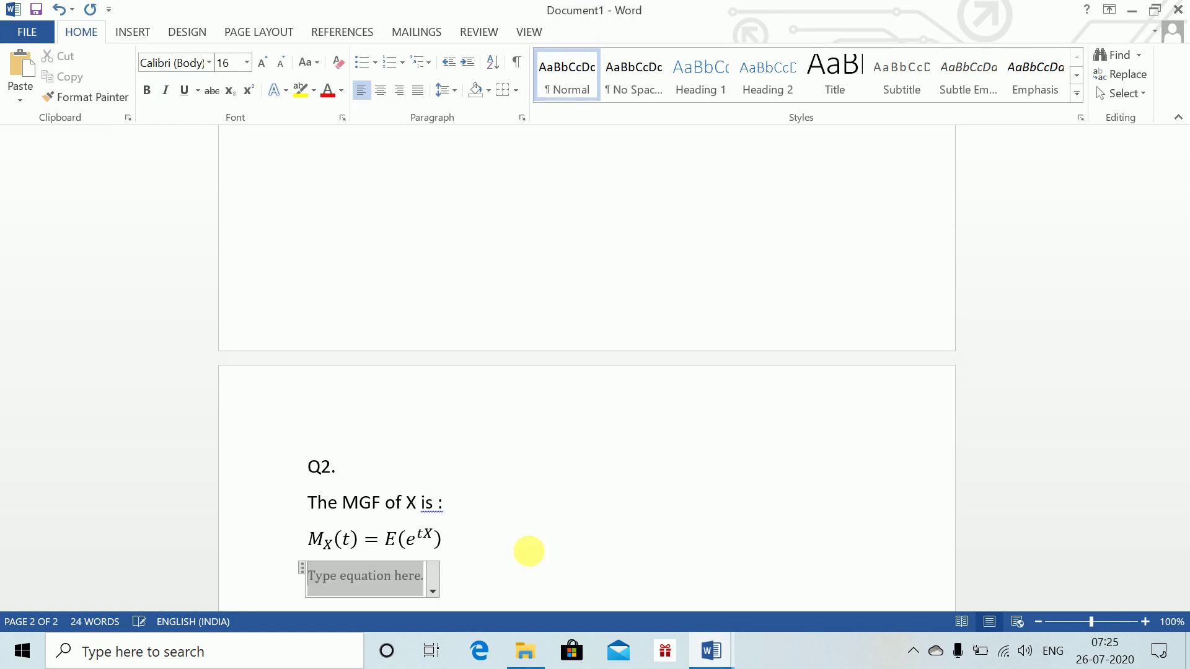
- Start a new equation below M_X(t) reading M_(2X+3)(t) = E(e^(2X+3), with 2X+3 built up as subscript and exponent
key(alt+equal)
text(M_(2)
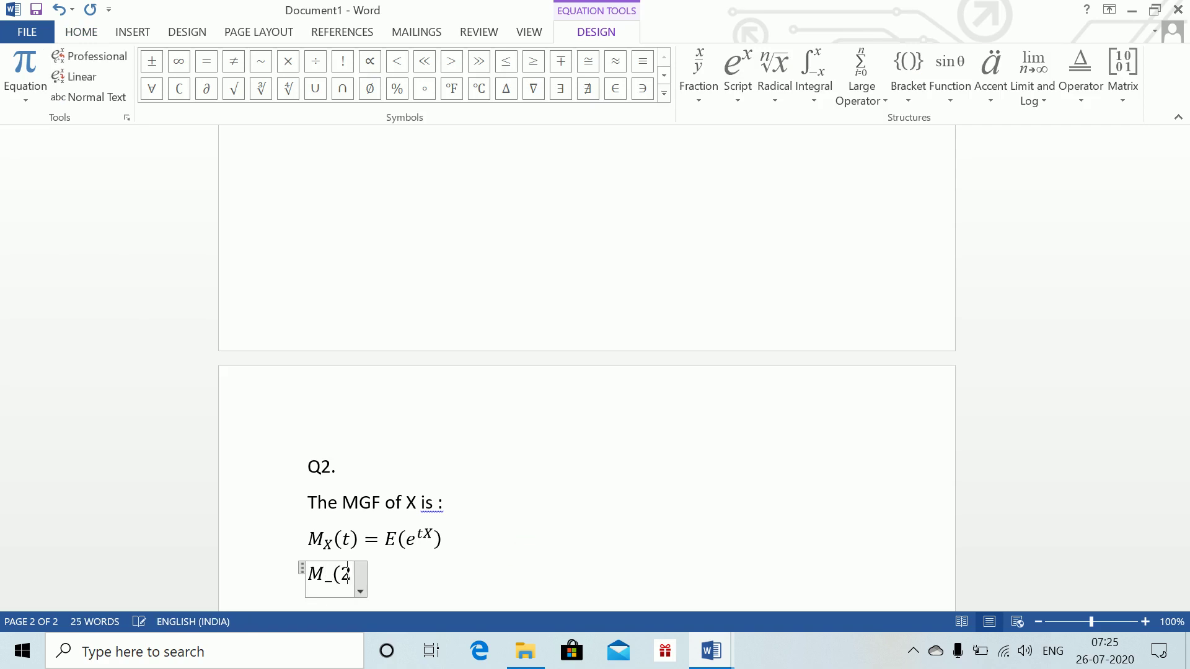
text(X+3)
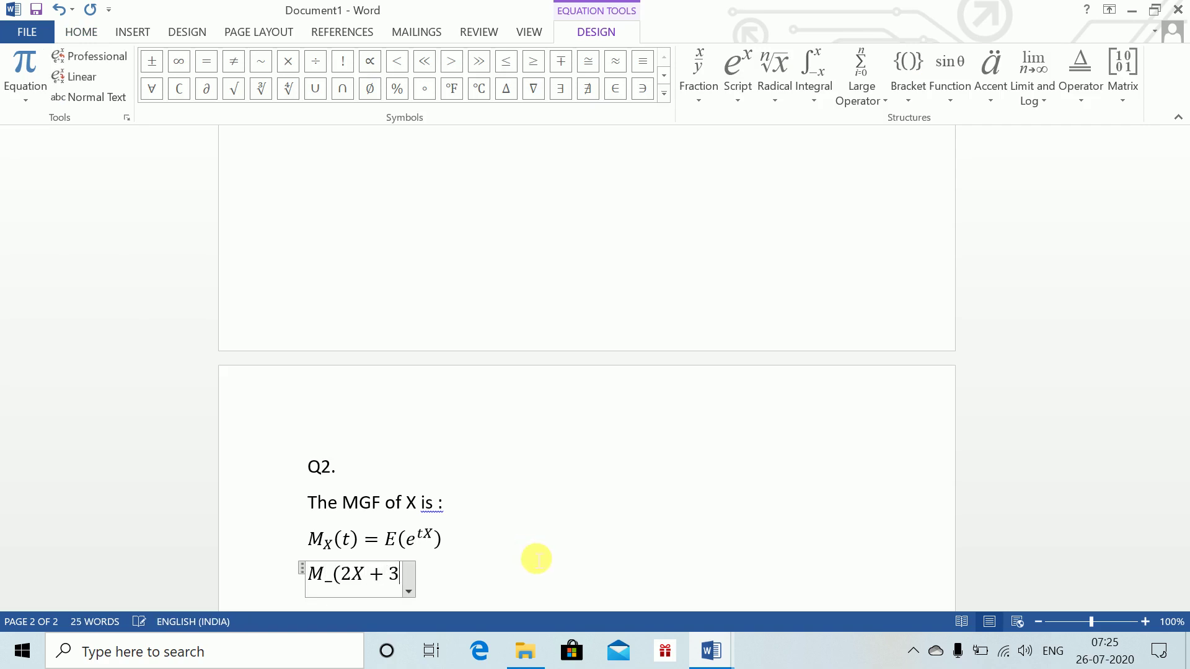
text() (t)
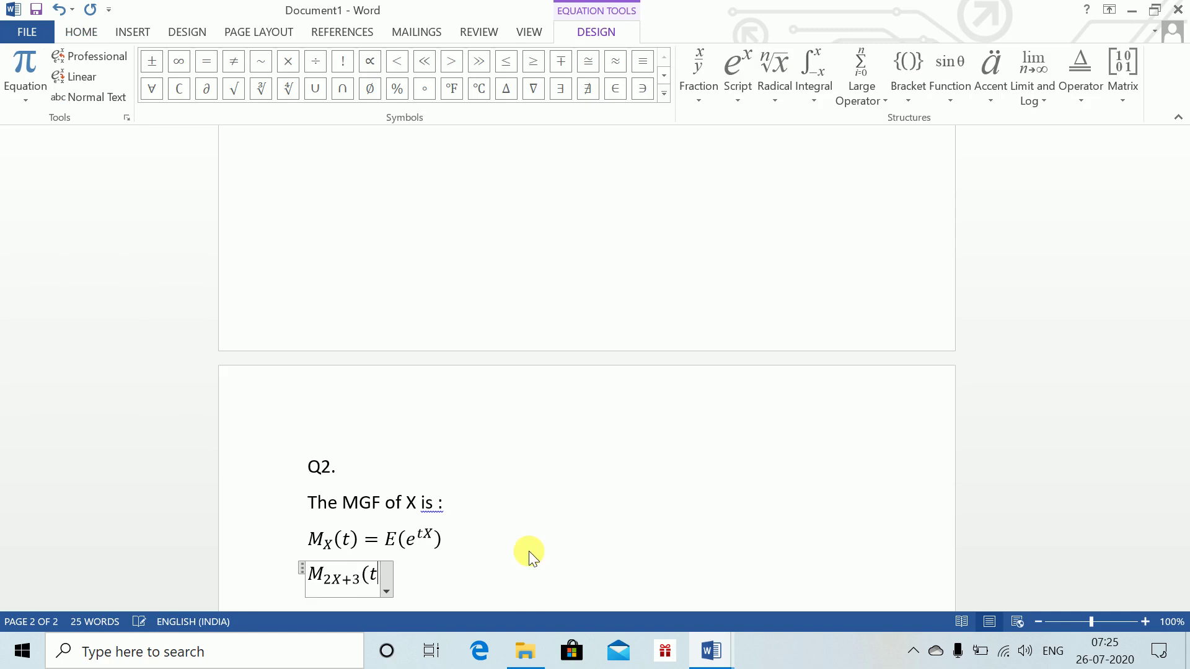
text()=)
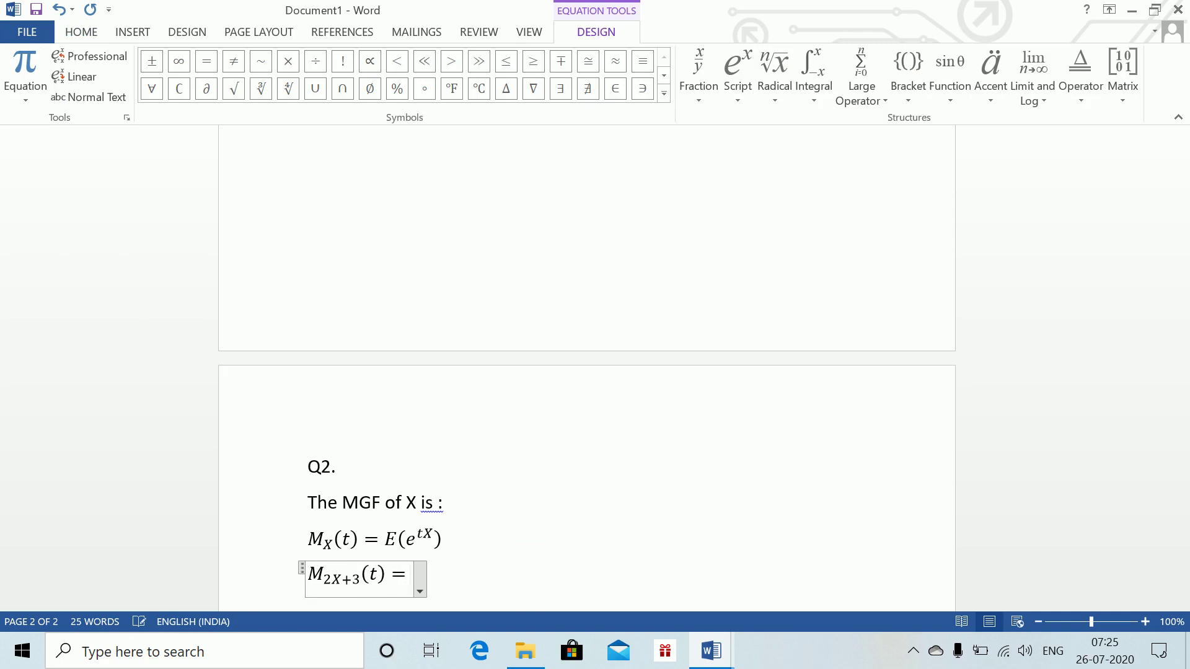
text(E()
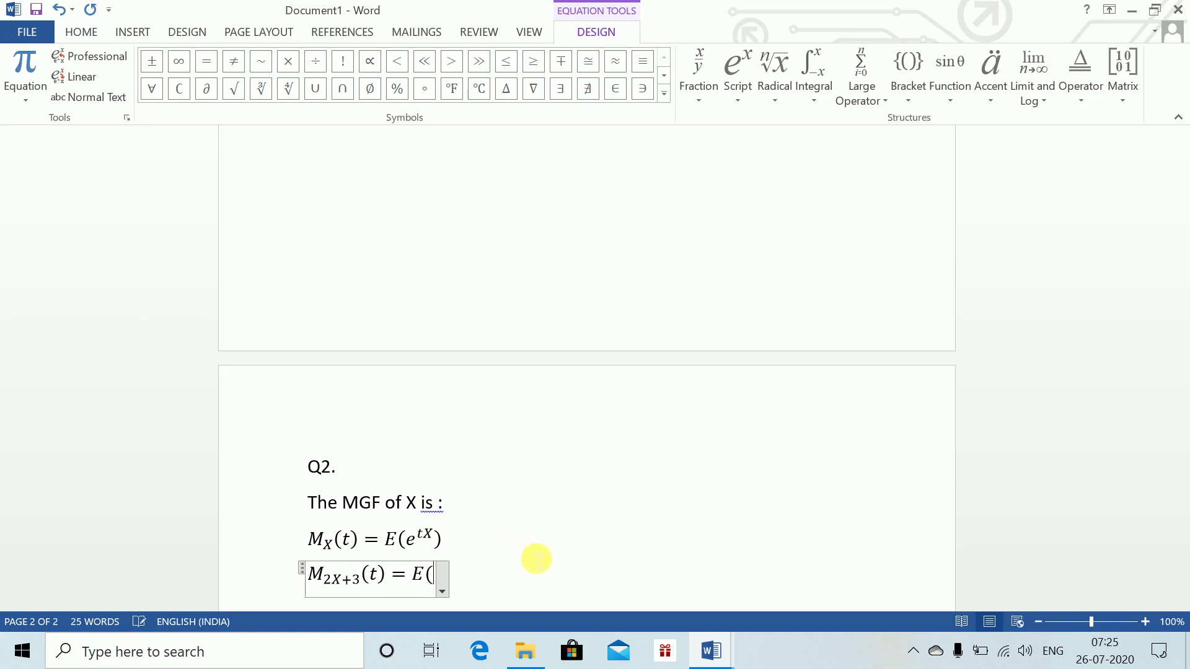
text(e^()
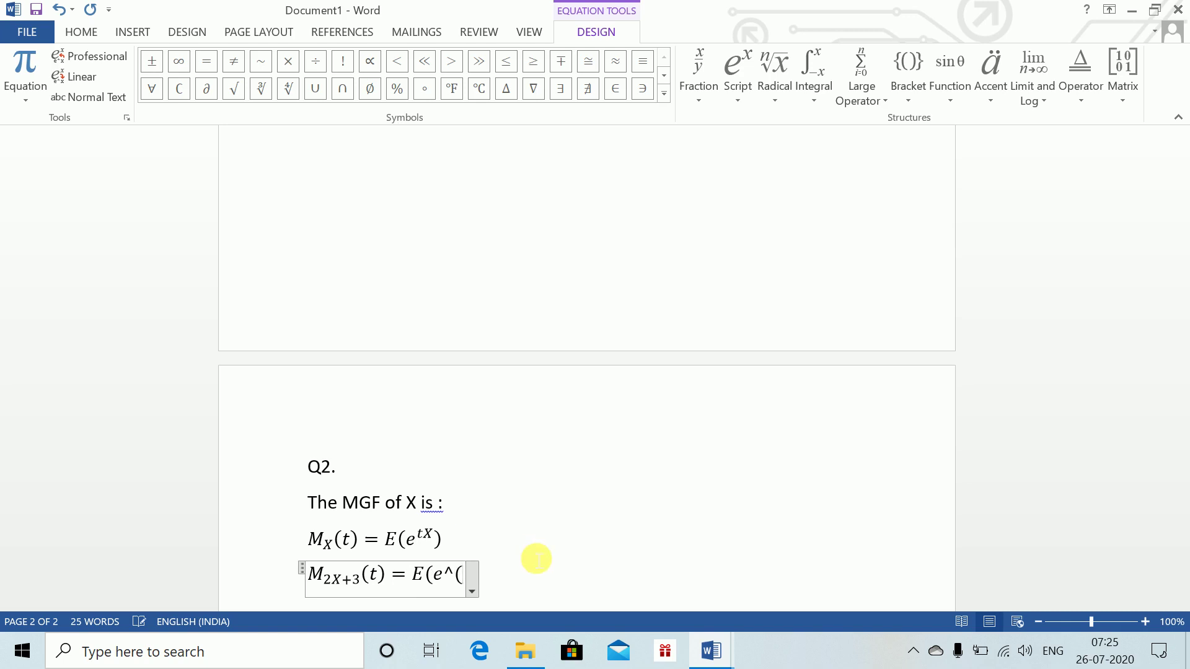
text(2X+3)
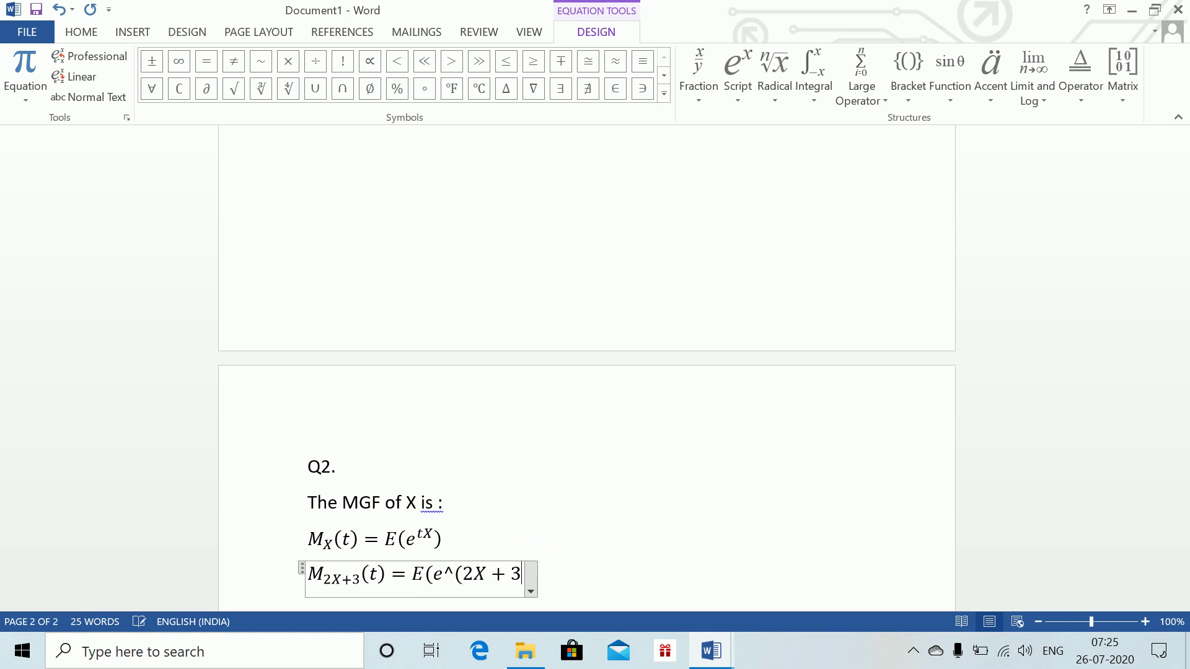
text())
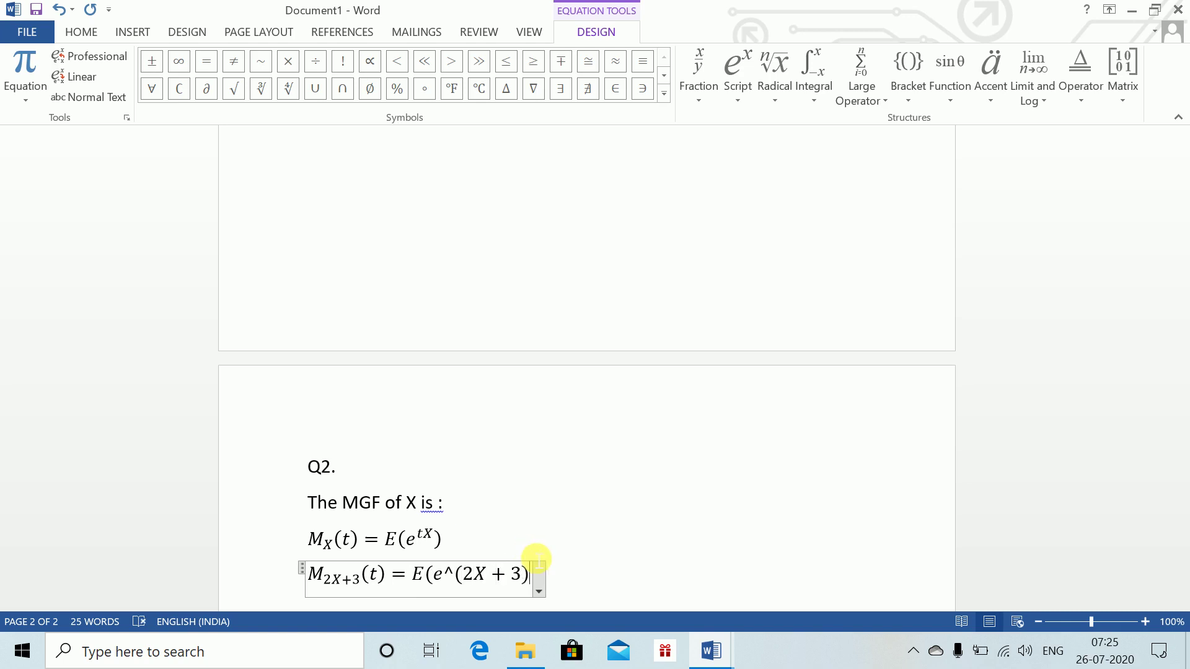
key(space)
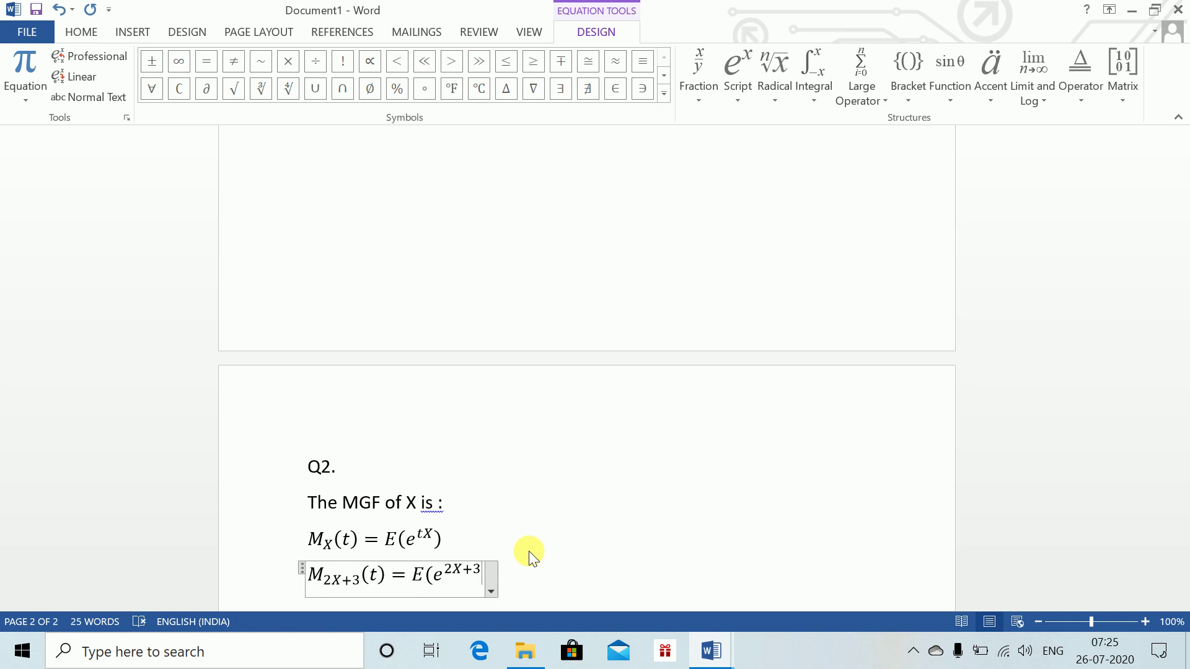
- Enclose the exponent 2X+3 in parentheses, multiply it by t, and close the bracket of the expectation
key(shift+Left)
key(shift+Left)
key(shift+Left)
key(shift+Left)
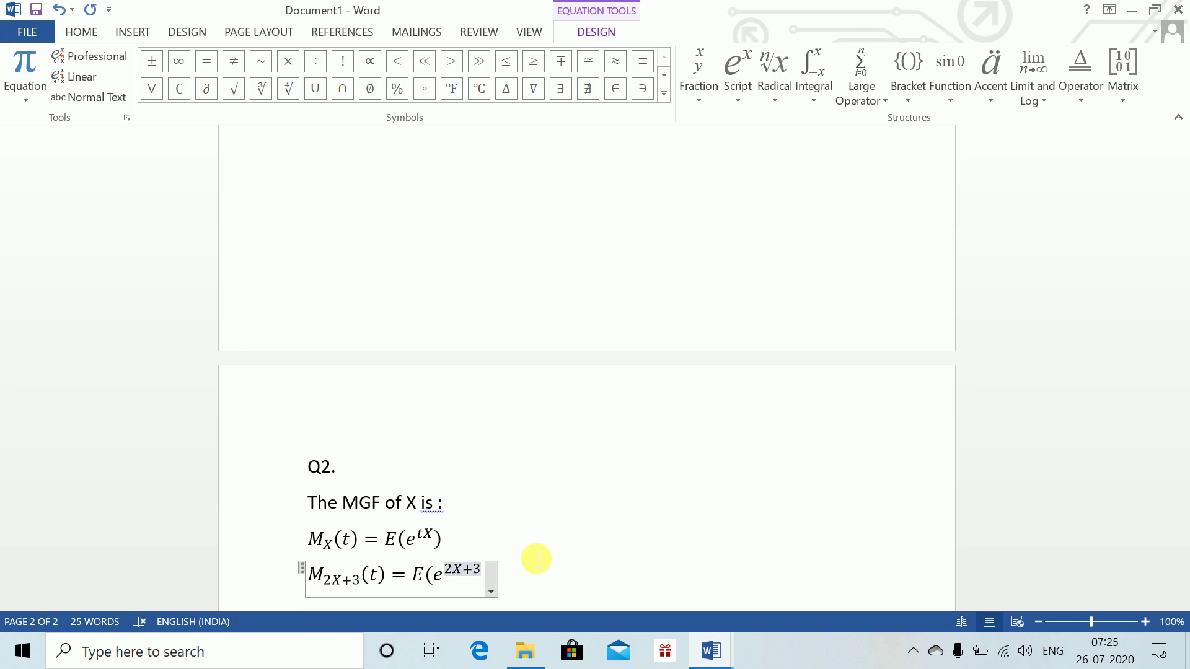
text(()
key(Right)
key(Right)
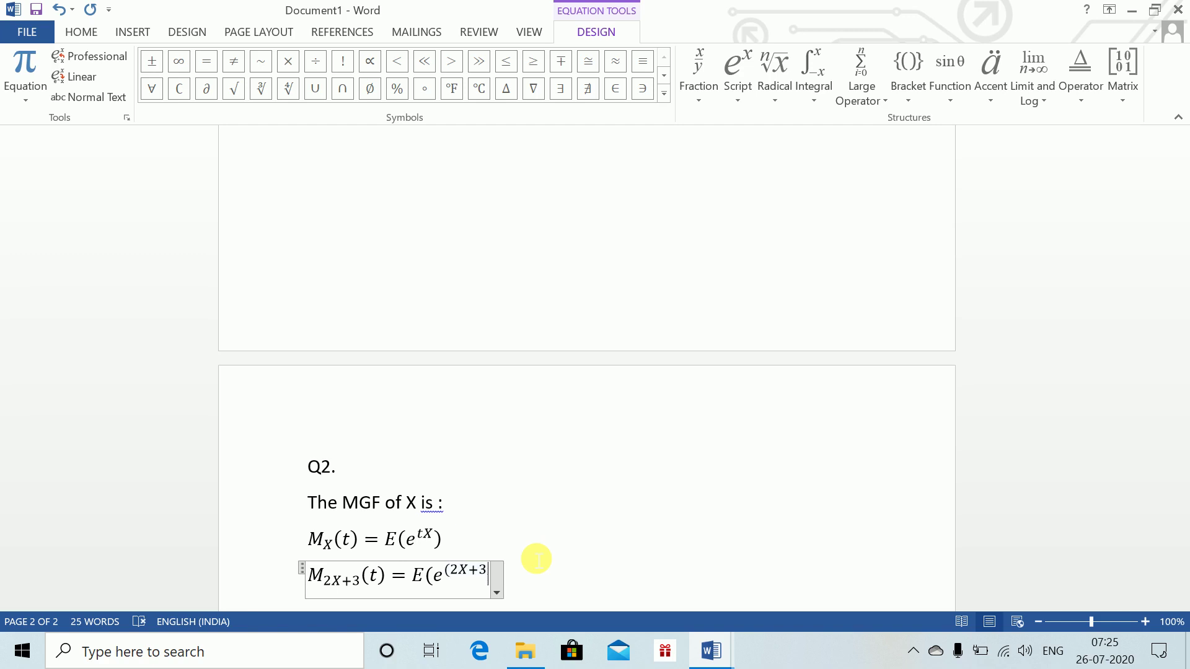
text()t)
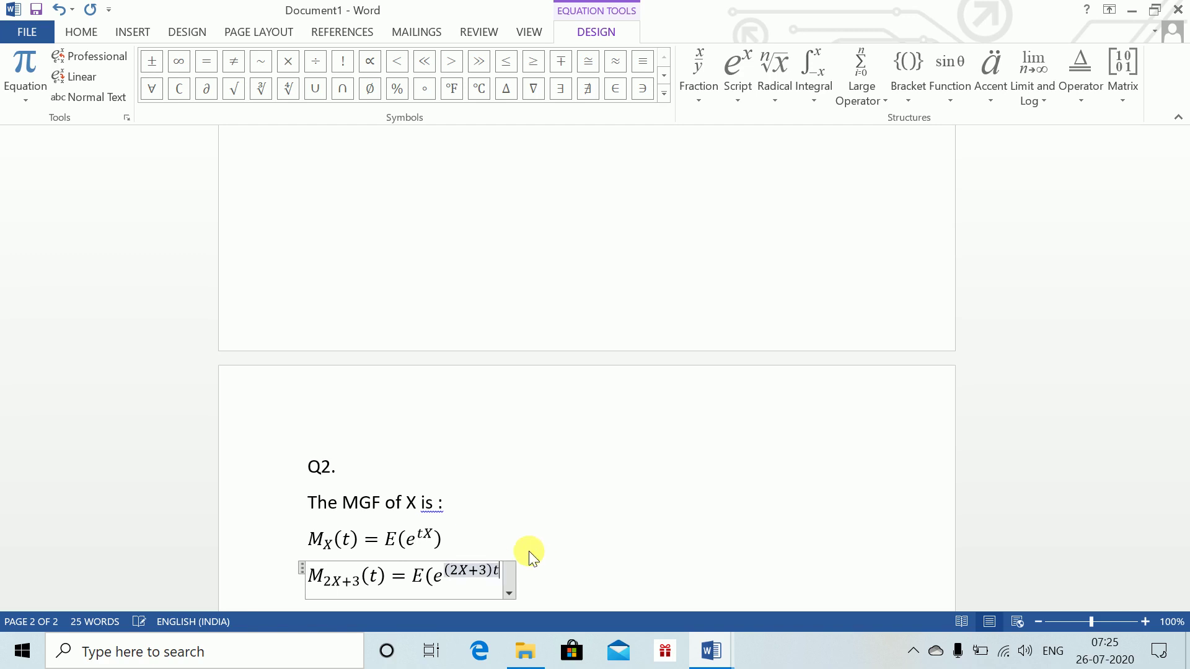
key(Right)
text())
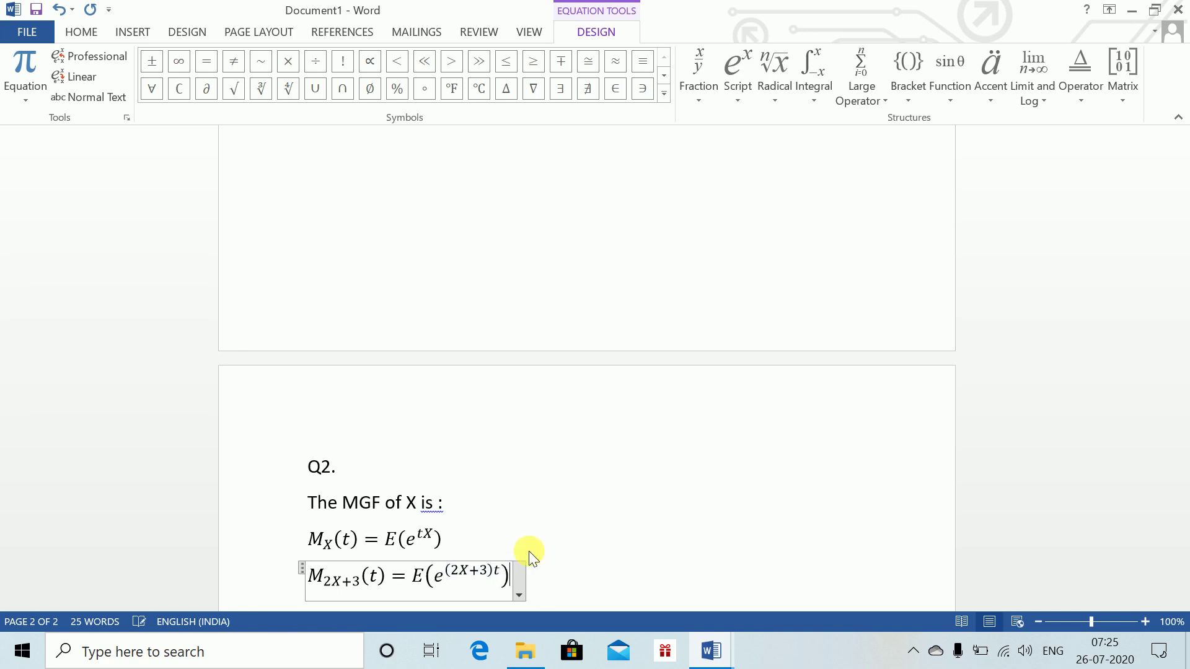
- Continue the M_(2X+3)(t) equation with = E(e^((2t)X+3t)), with (2t)X+3t built up as the exponent
text(=)
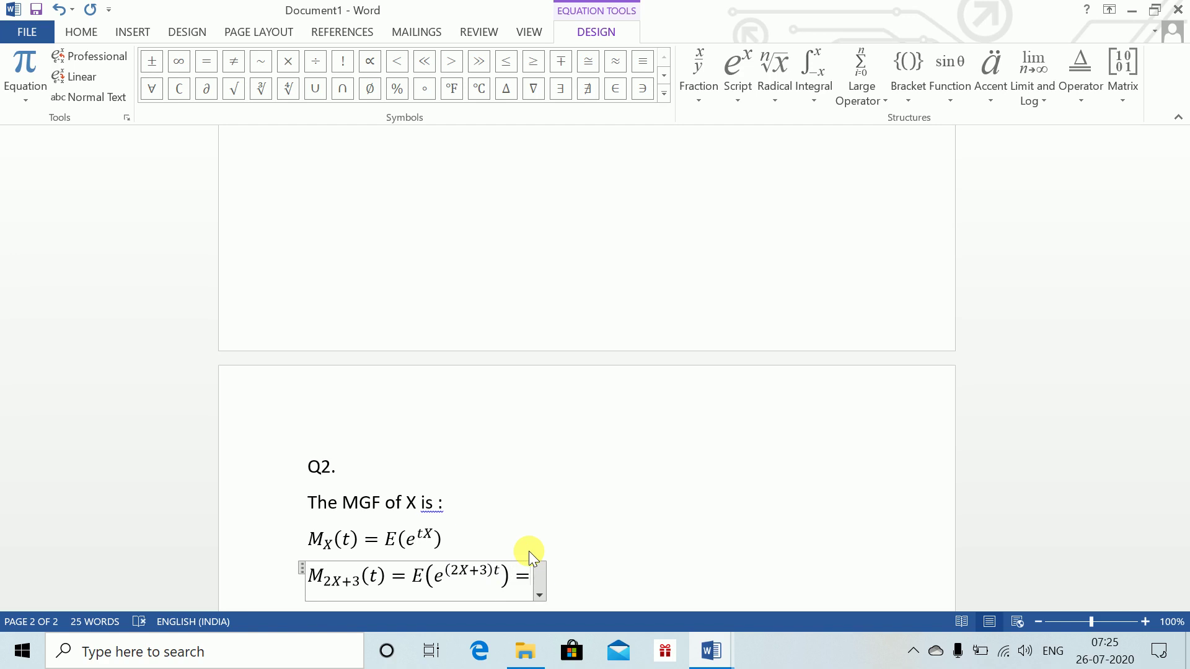
text(E()
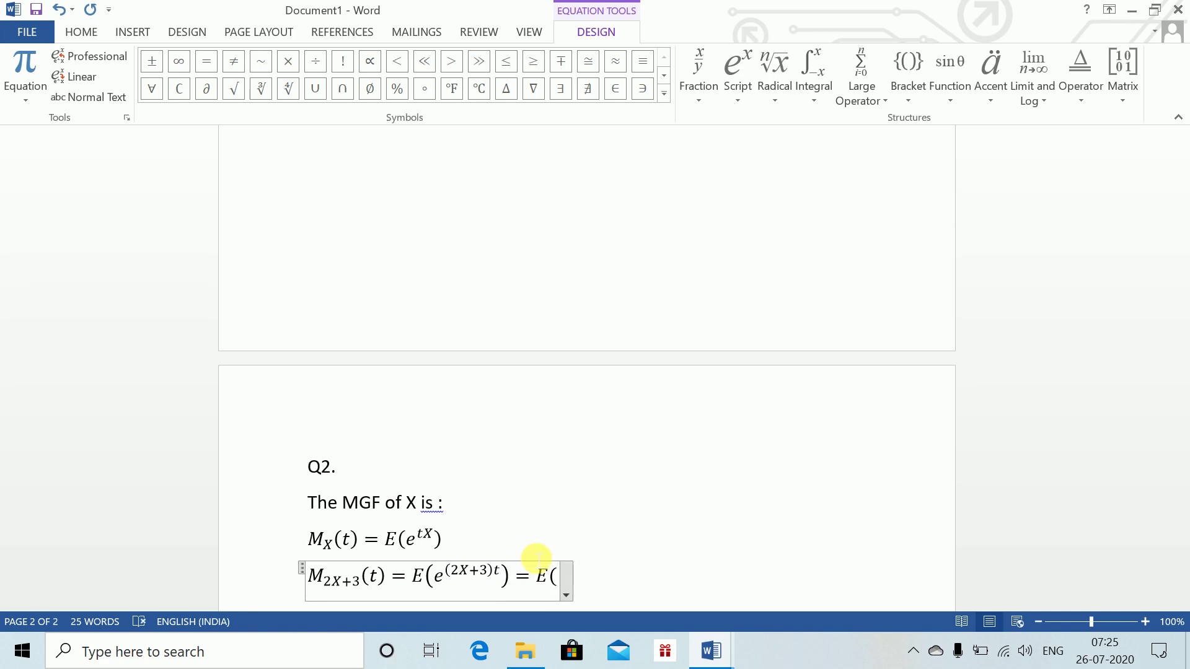
text(e^()
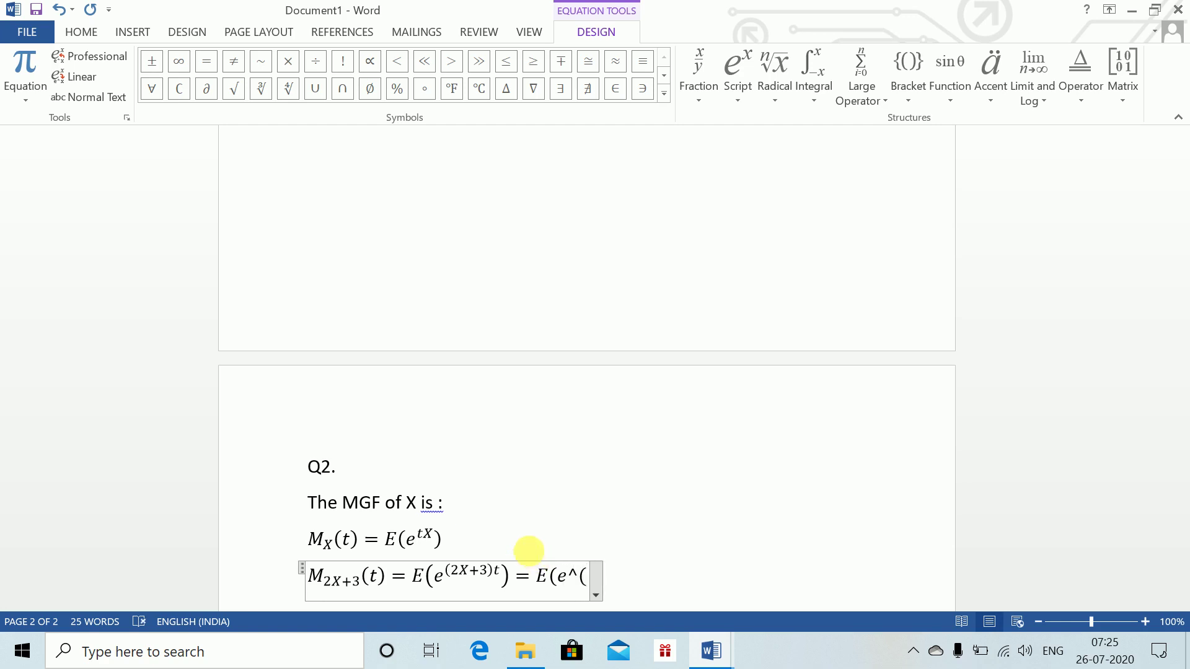
text((2)
text(t))
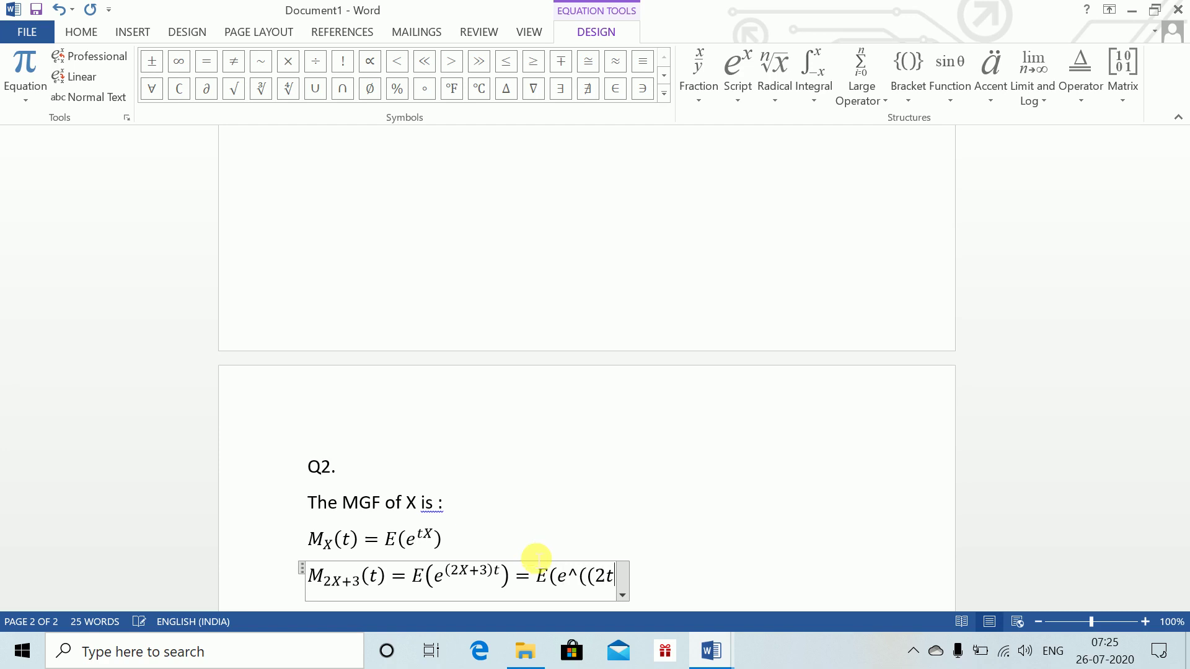
text(X)
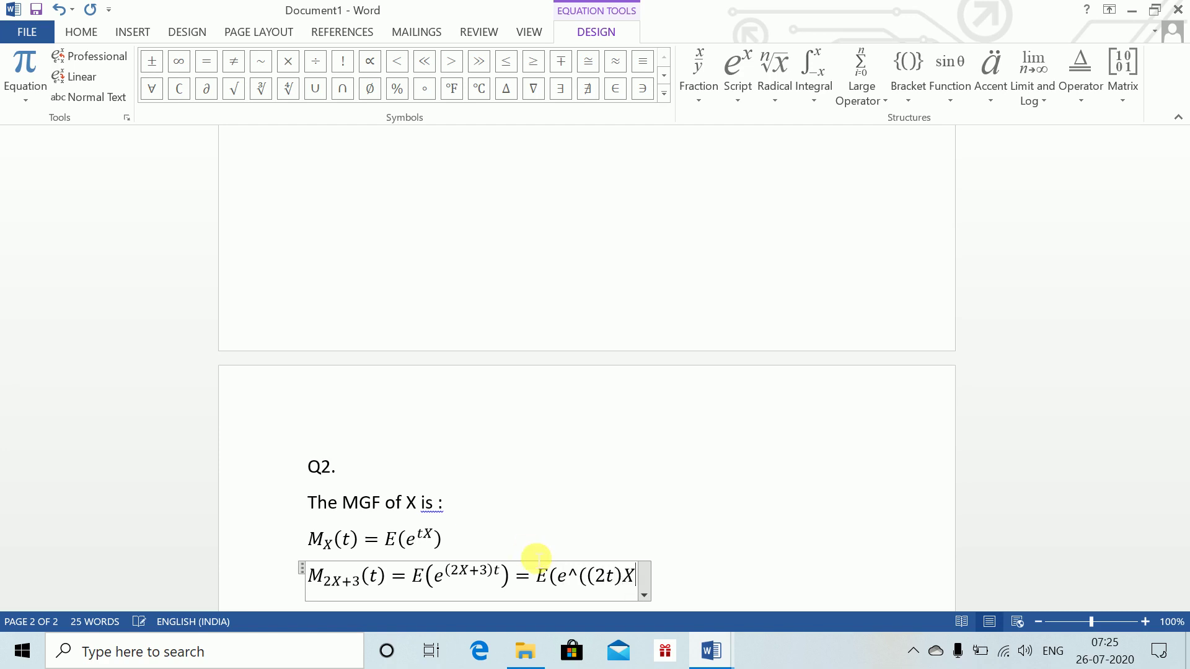
text(+3t)
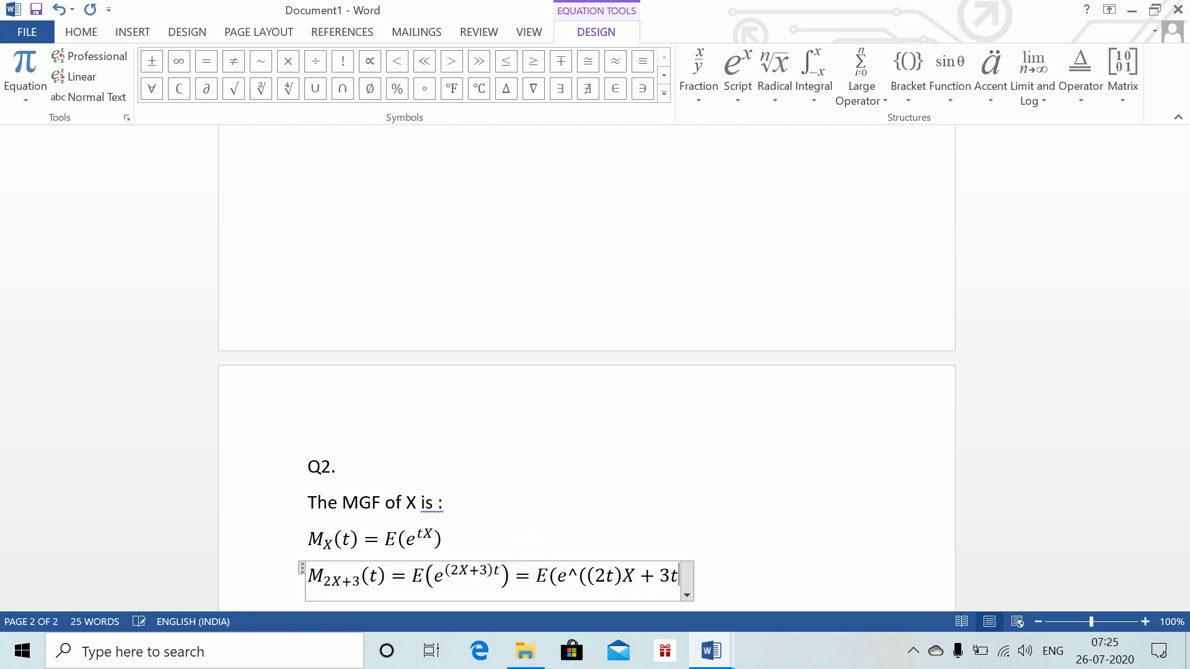
text())
text())
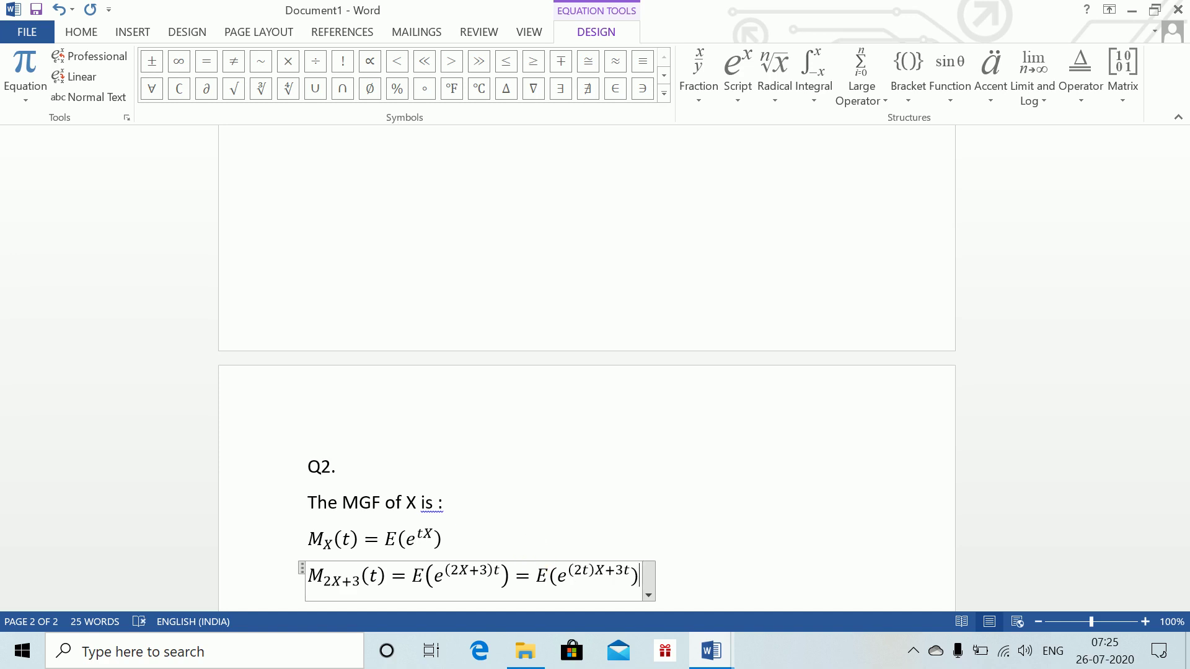
- Continue the M_(2X+3)(t) equation with = e^(3t)E(e^((2t, with the first 3t built up as an exponent
text(=e^3t )
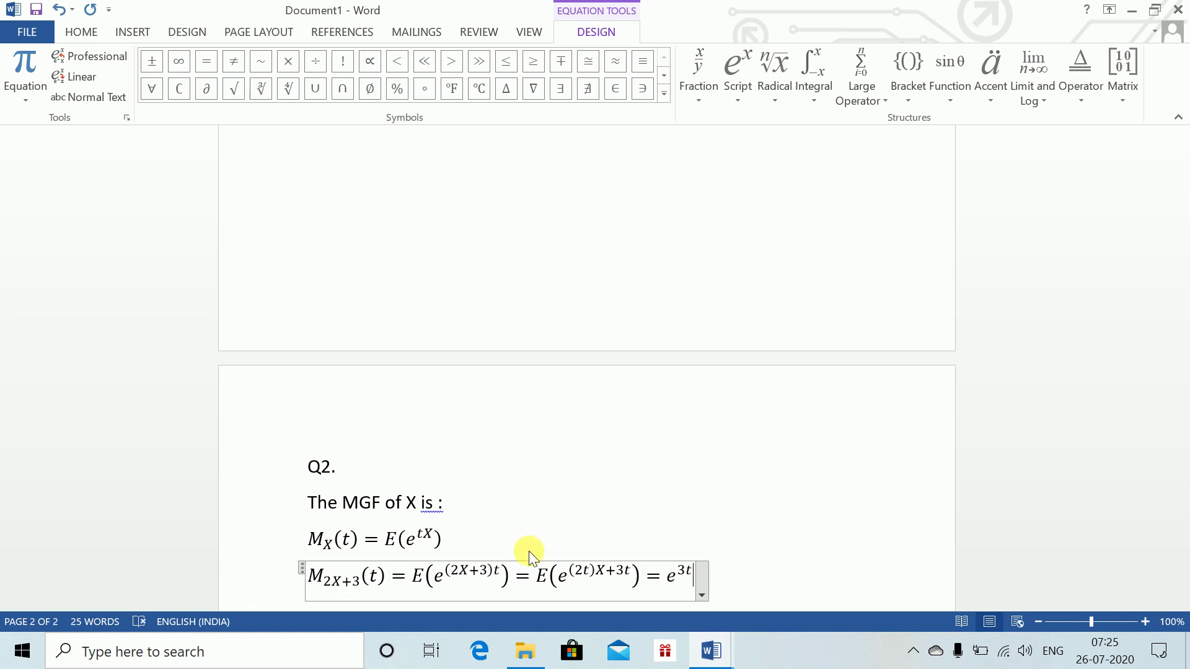
text(E()
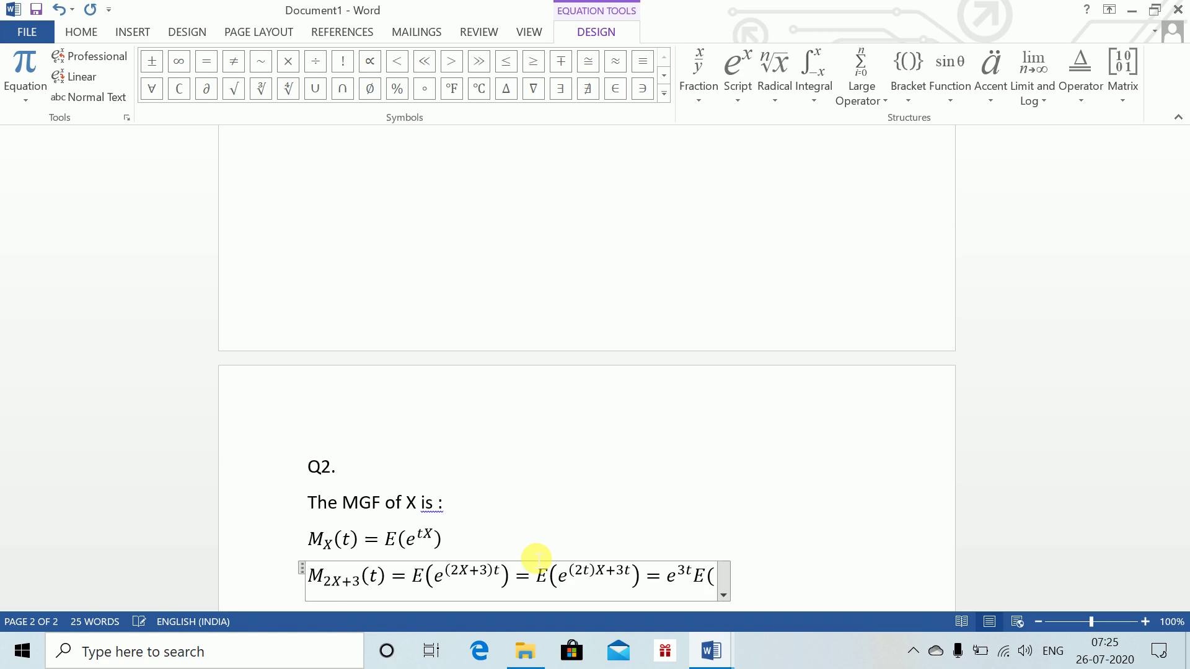
text(e^()
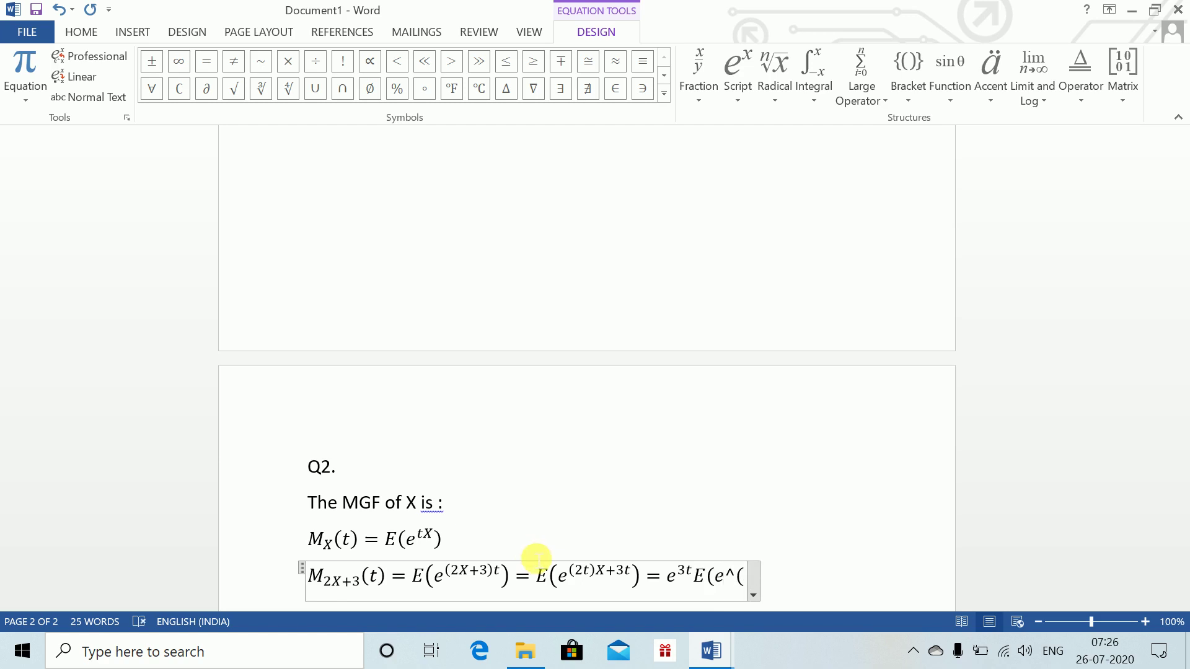
text((2t)
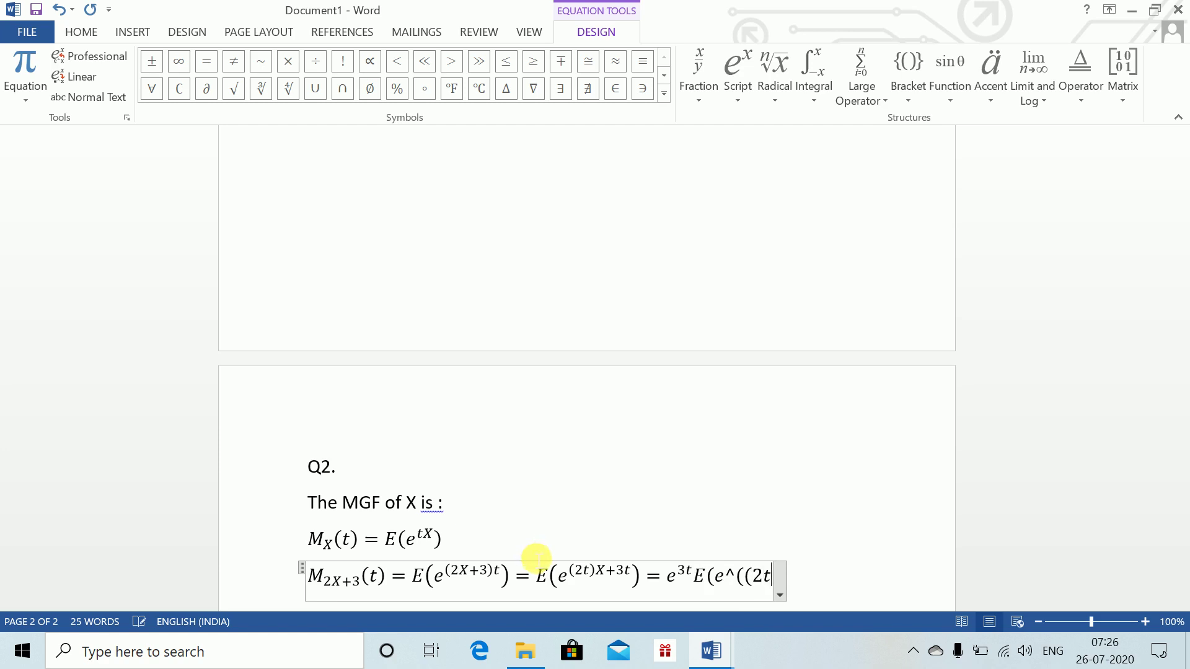
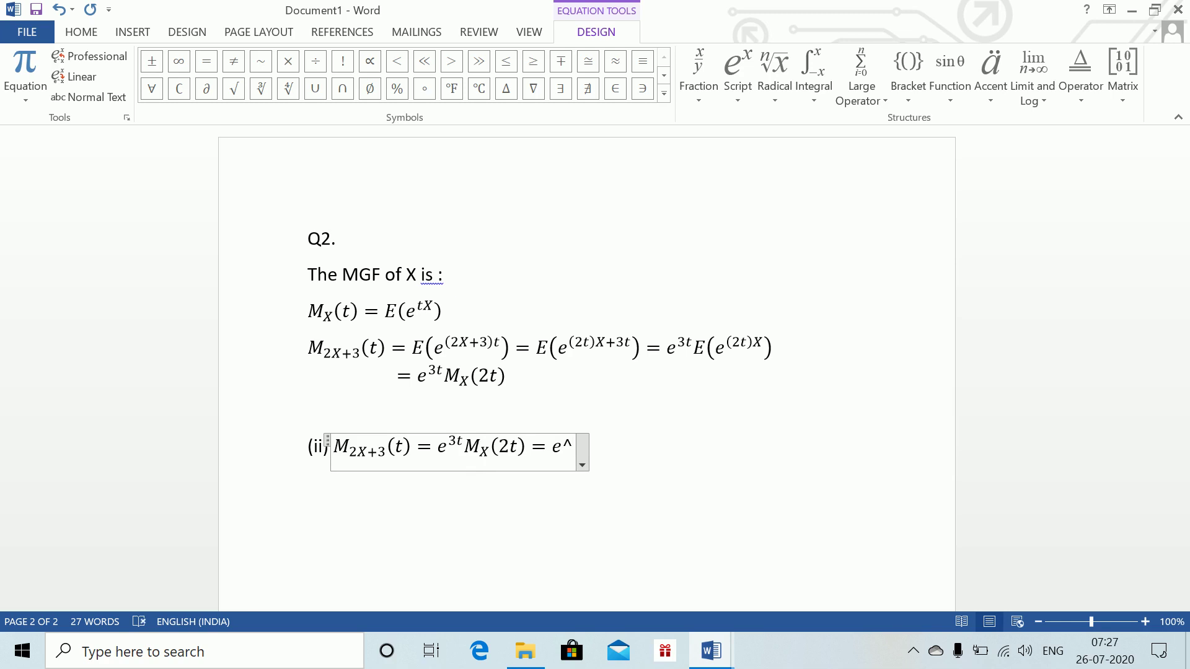
- Continue the part (ii) equation with e^(2μt+2σ²t²) after e^(3t), build up its exponent, and add another equals sign
click(579, 445)
text(e^()
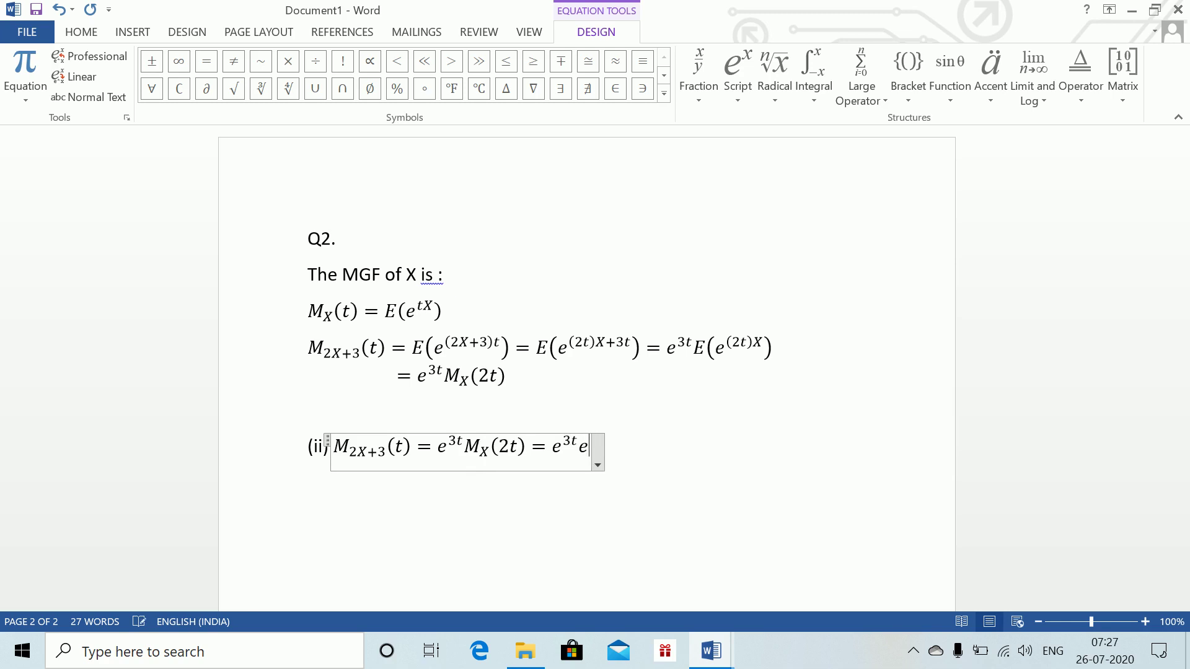
text(2\)
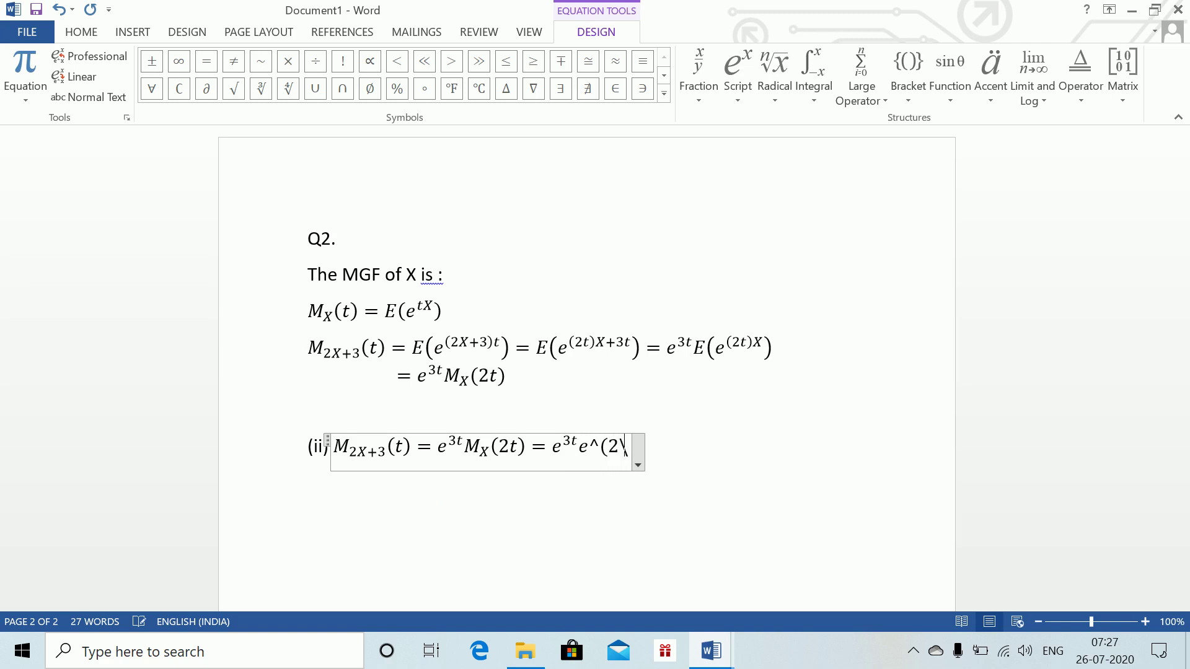
text(mu t+)
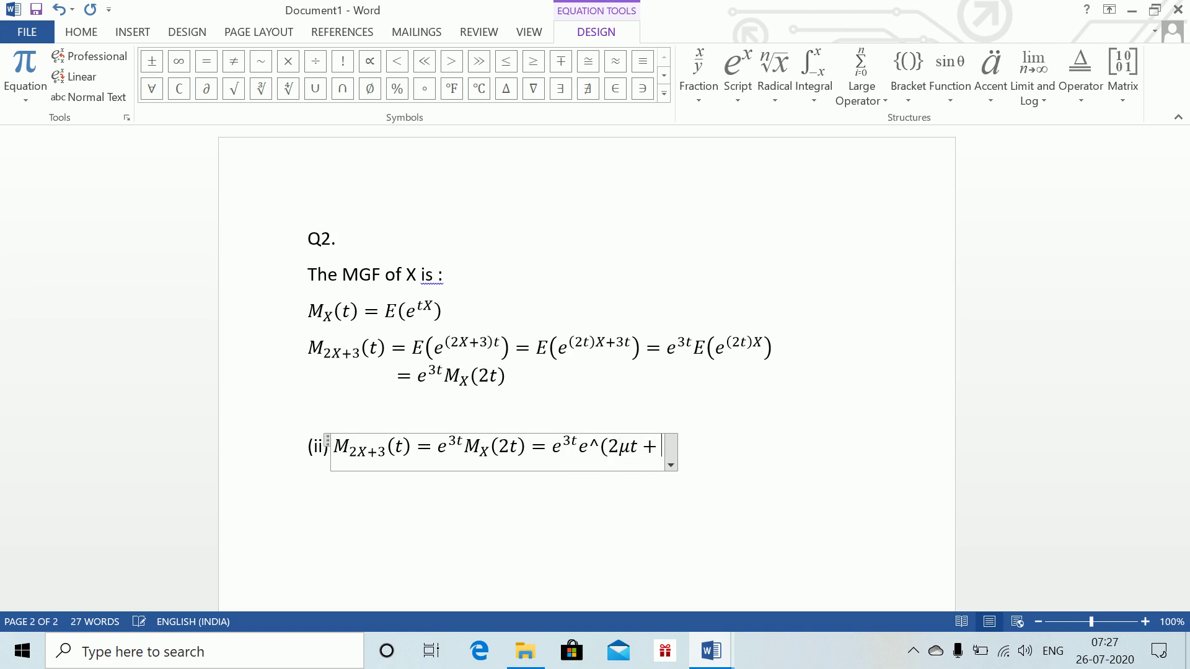
text(2)
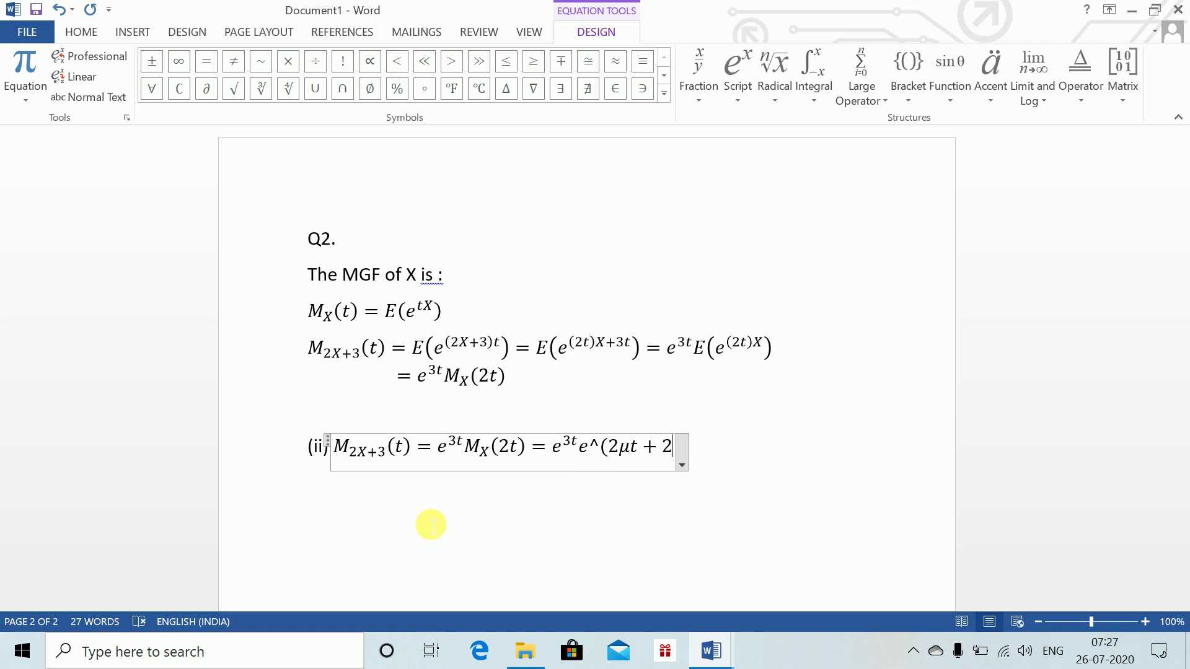
text(\sigma)
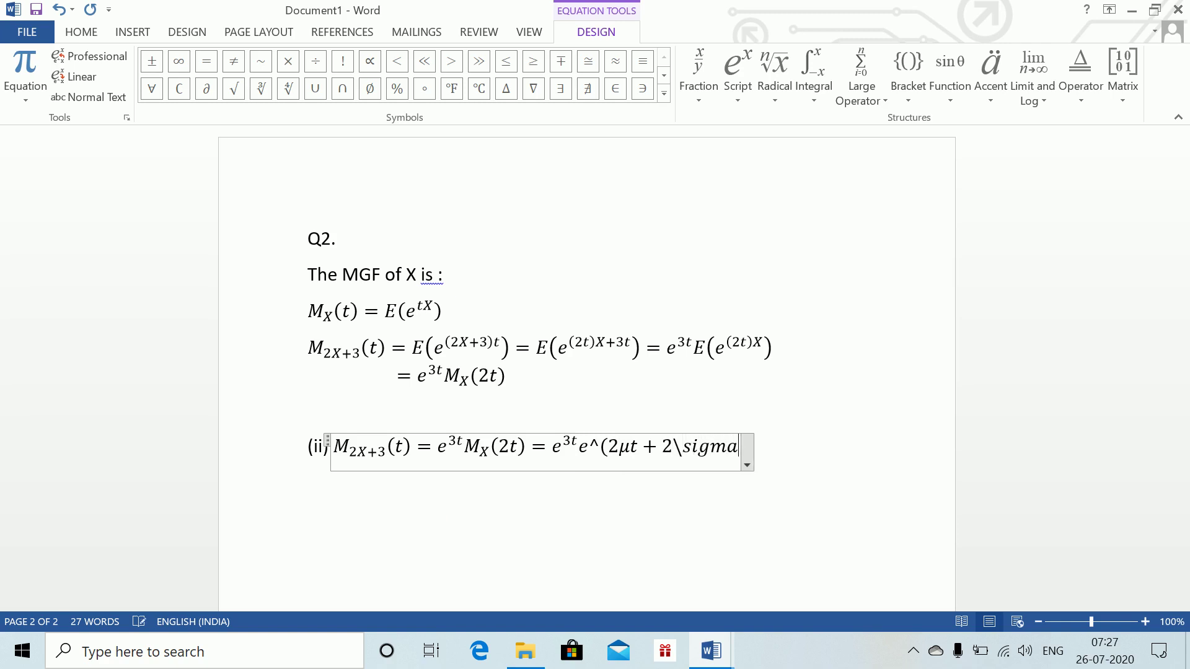
text( ^)
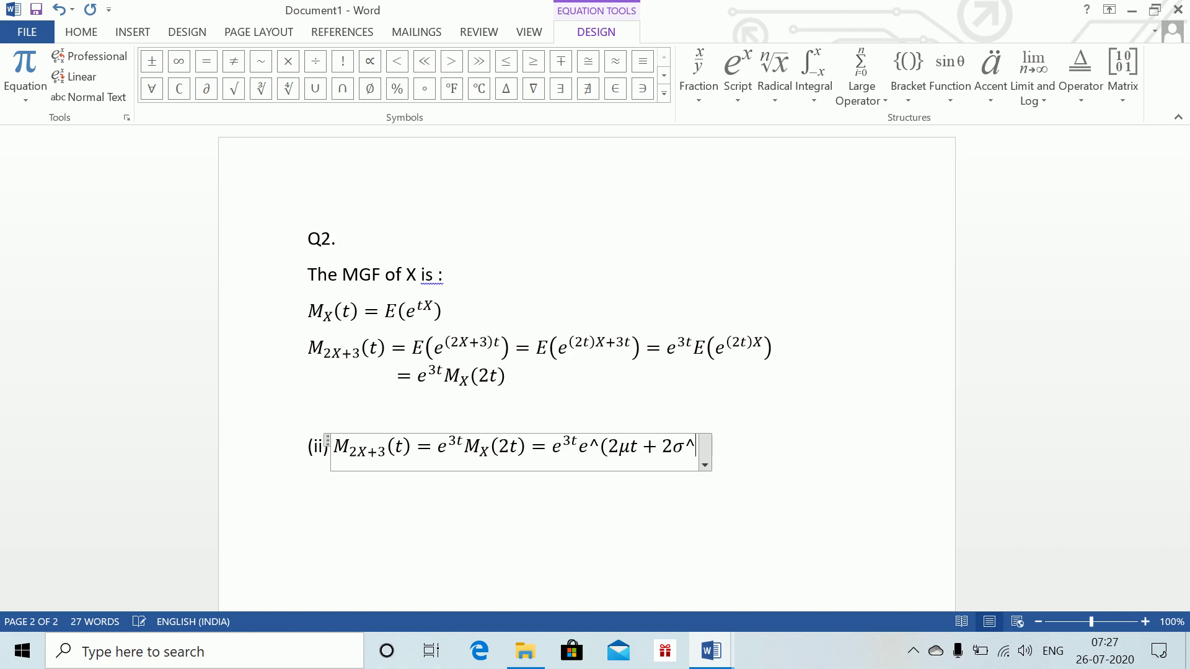
key(BackSpace)
text(2t)
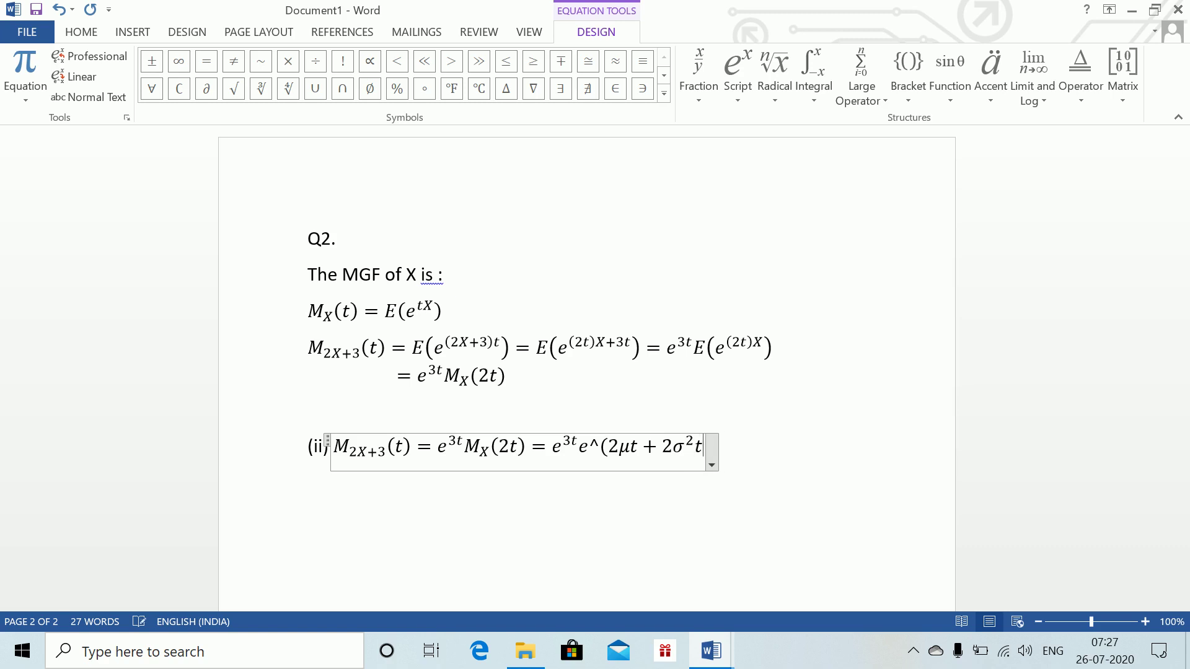
text(^2))
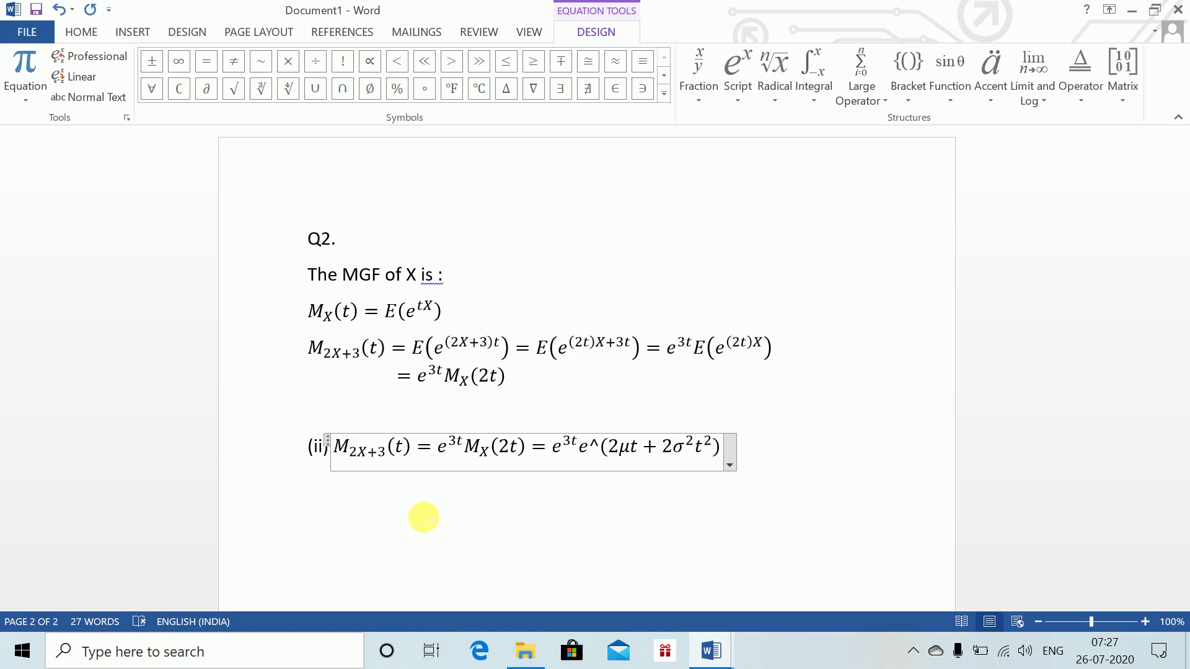
text( =)
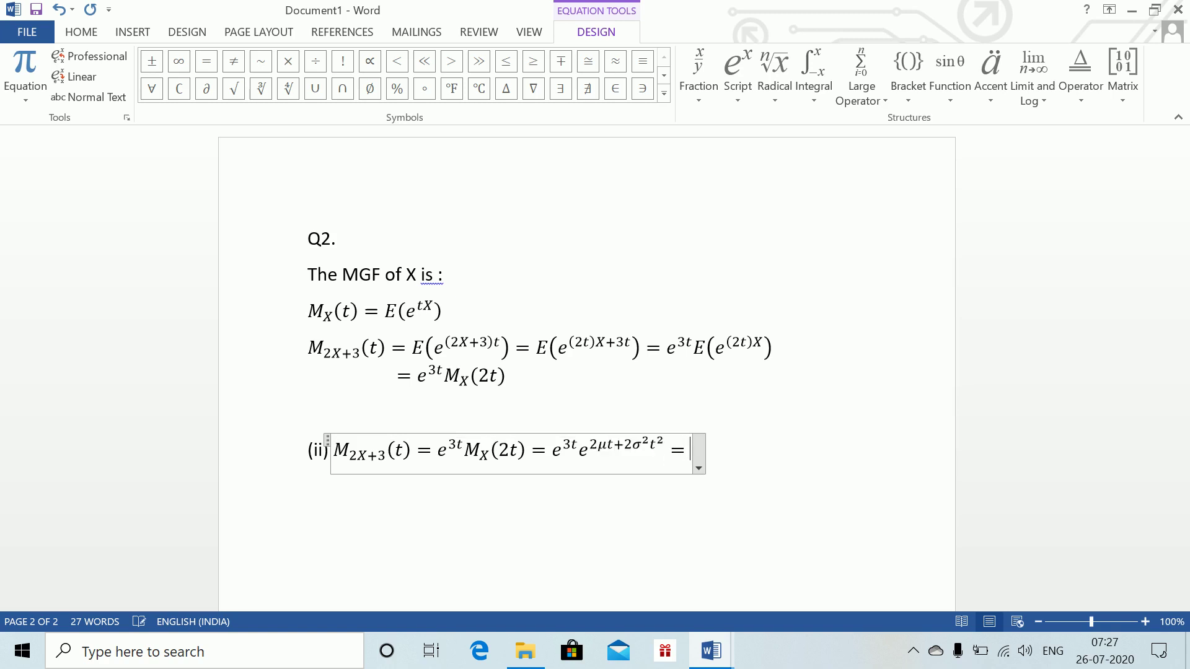
- Enter e^(2μ+3) in linear form after the last equals sign of the part (ii) equation
text(e^)
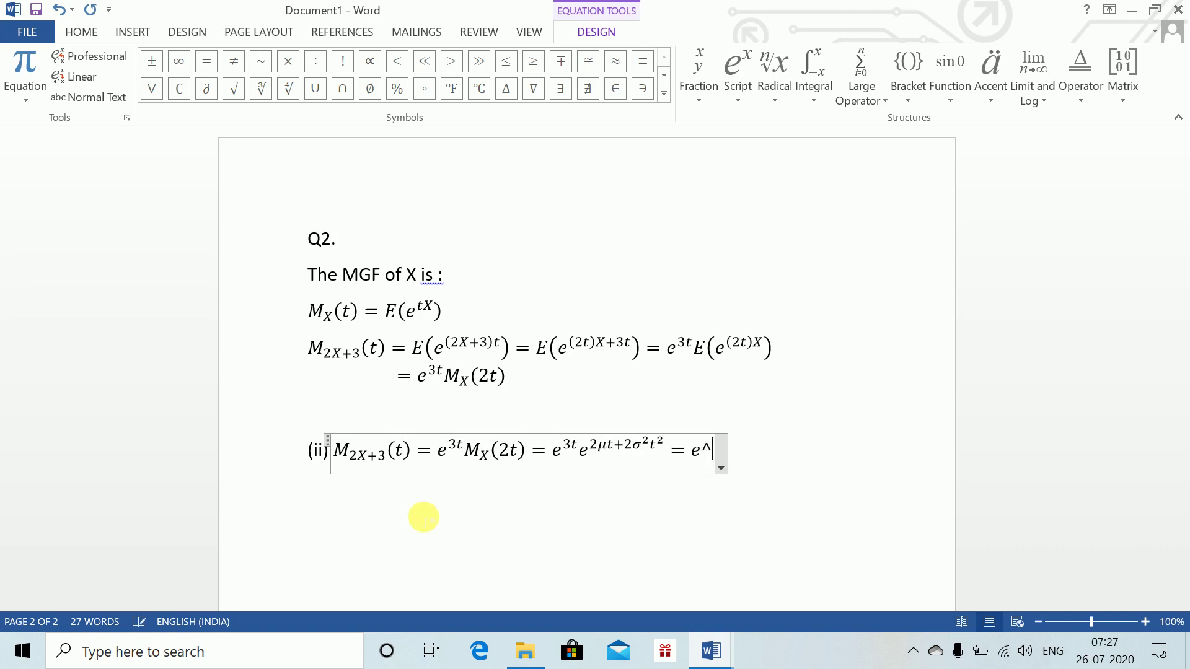
text((2\mu )
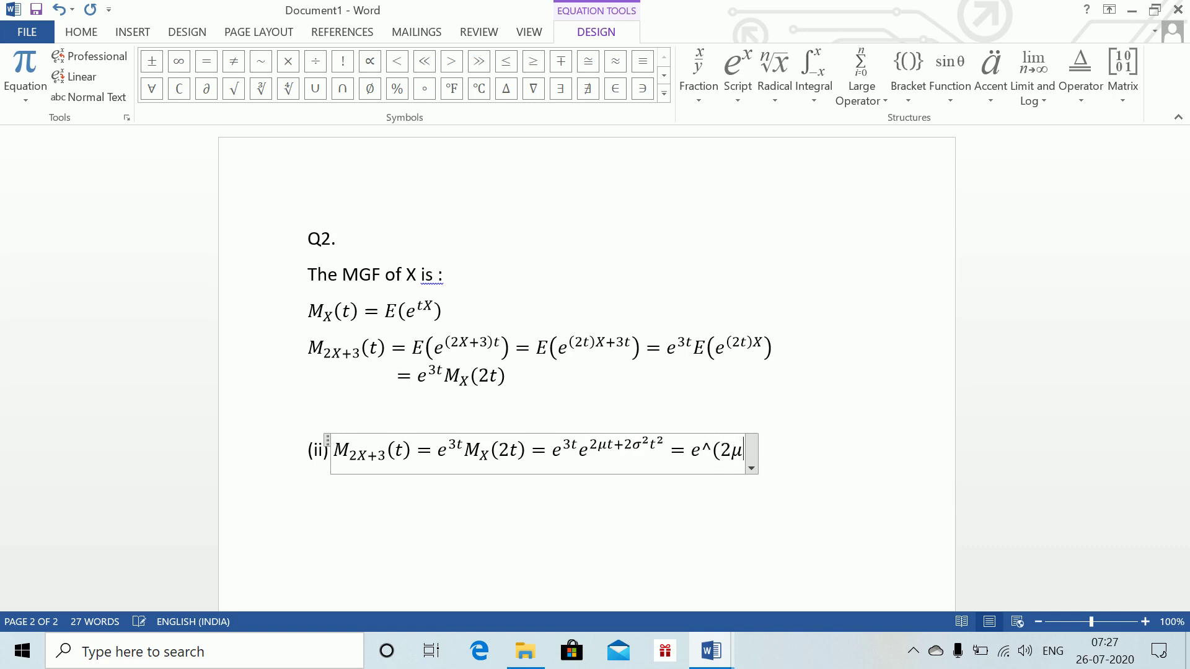
text(+3)
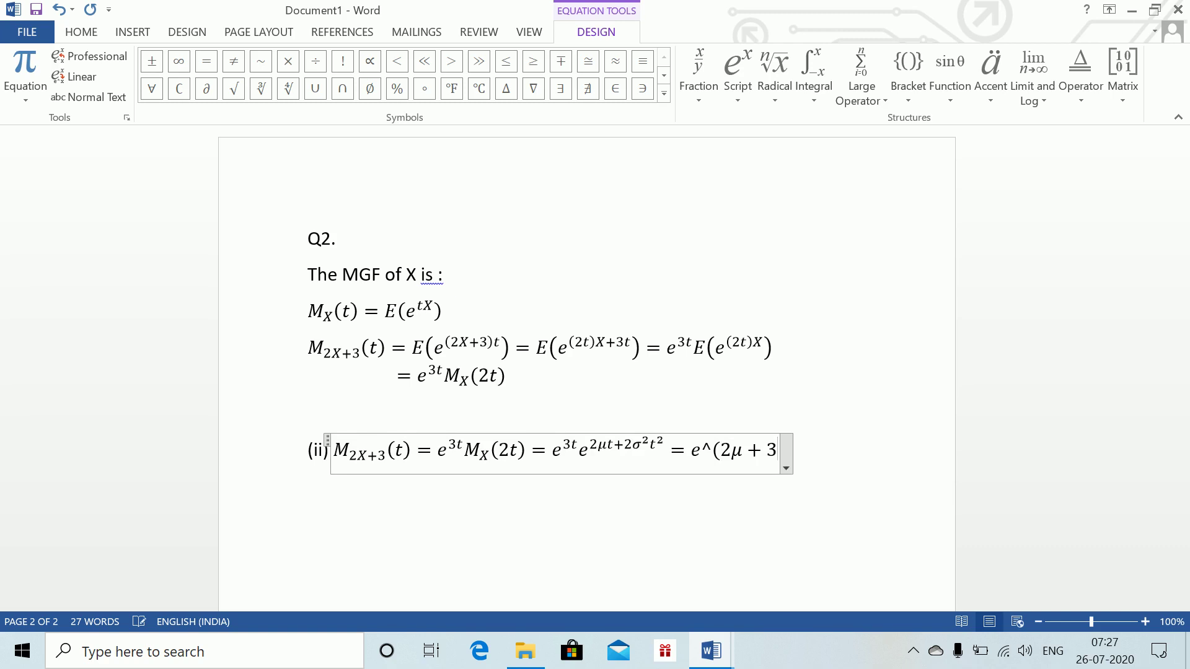
text())
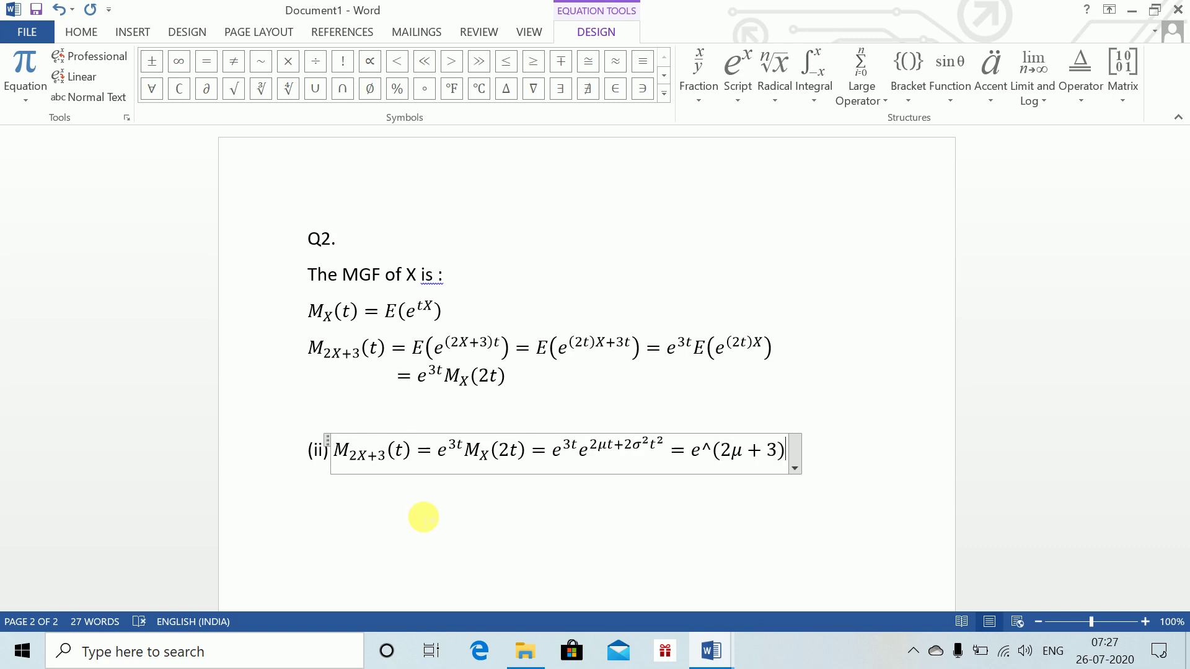
- Enclose 2μ+3 in a second pair of parentheses and multiply it by t inside the exponent
text())
key(Left)
key(Left)
key(Left)
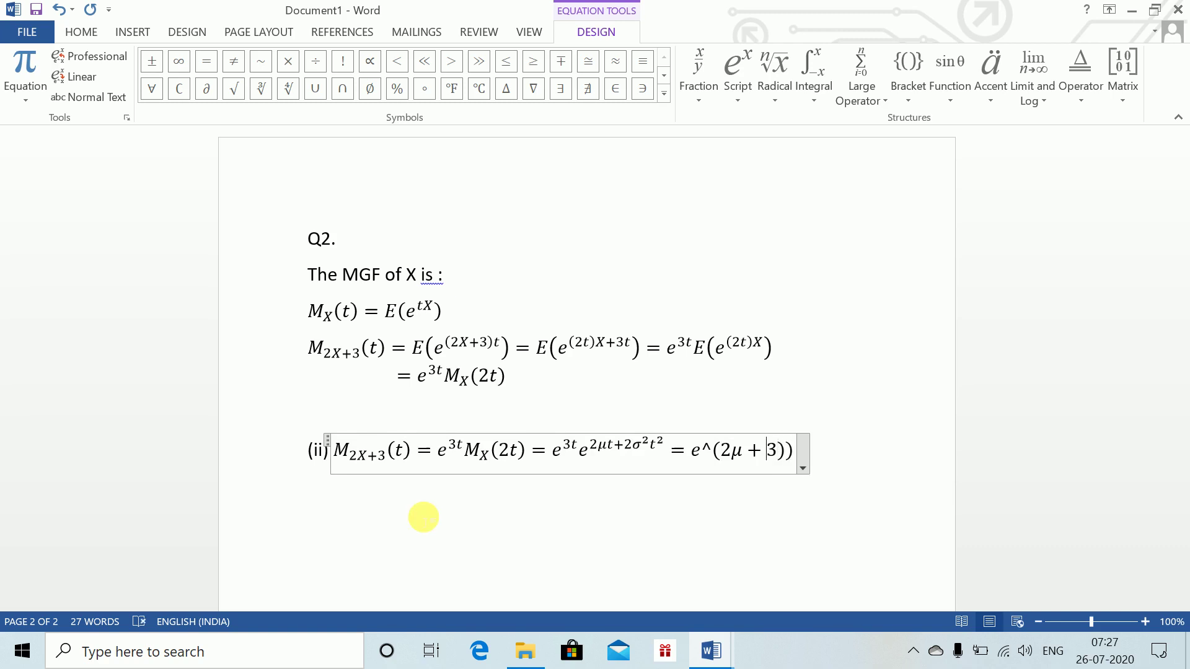
text(()
key(Right)
key(Right)
key(Right)
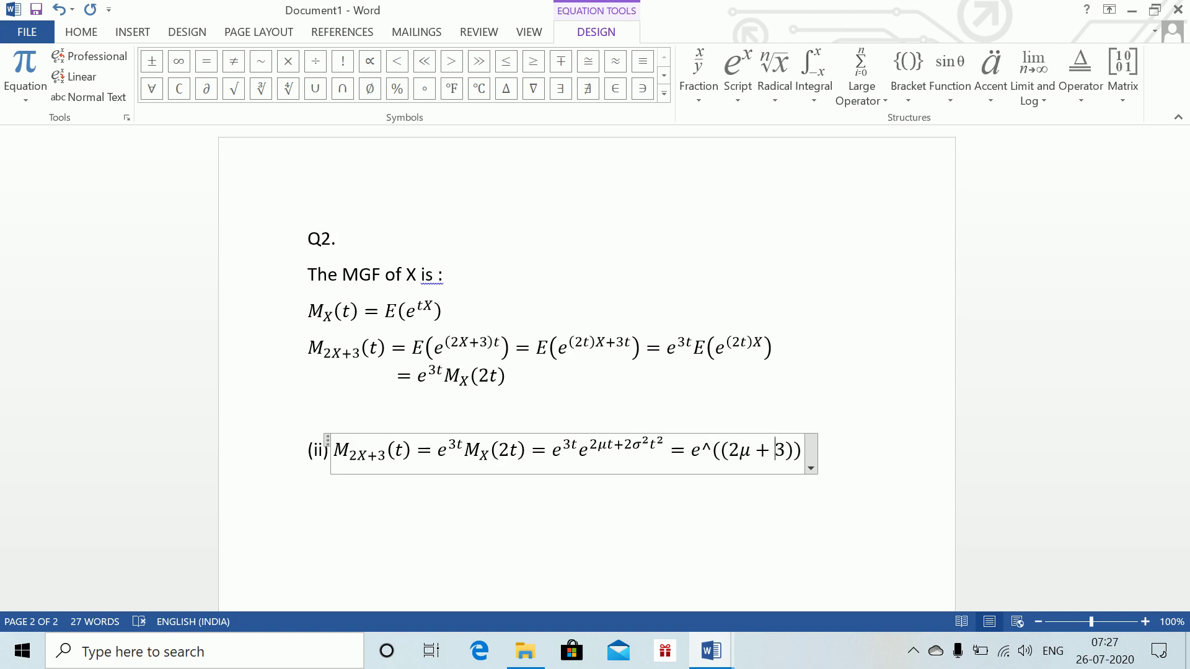
text(T)
key(BackSpace)
text(t )
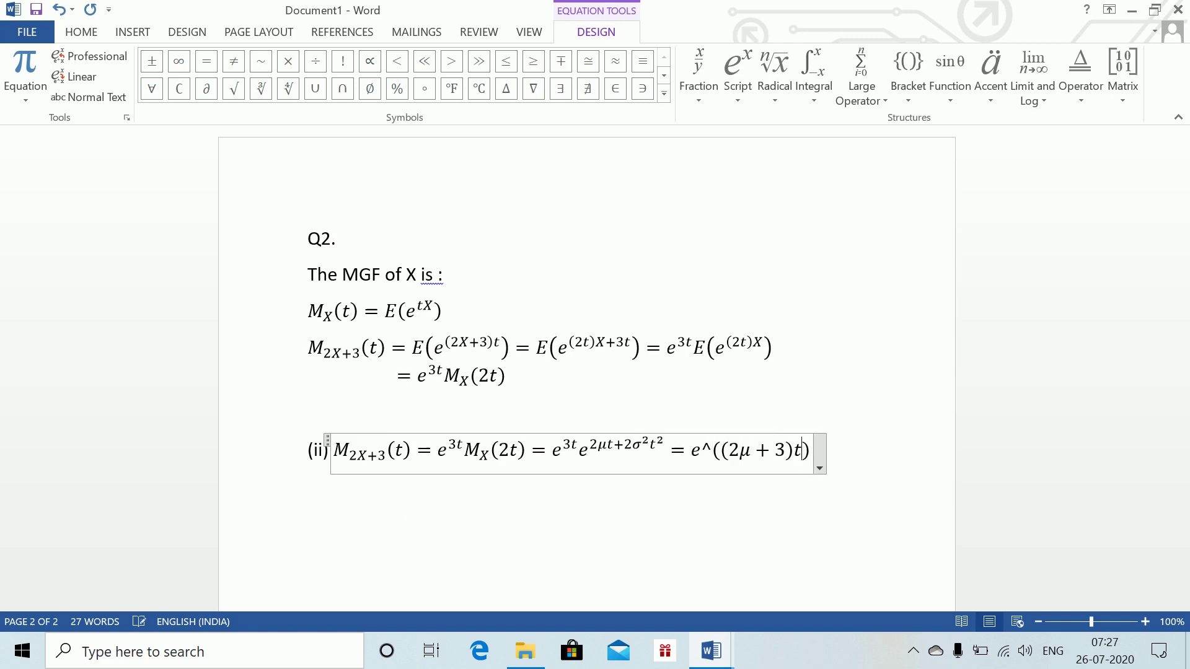
- Add + 1/2(4σ²)t² to the exponent after (2μ+3)t and build up the whole expression as a superscript of e
text(+ 1/2)
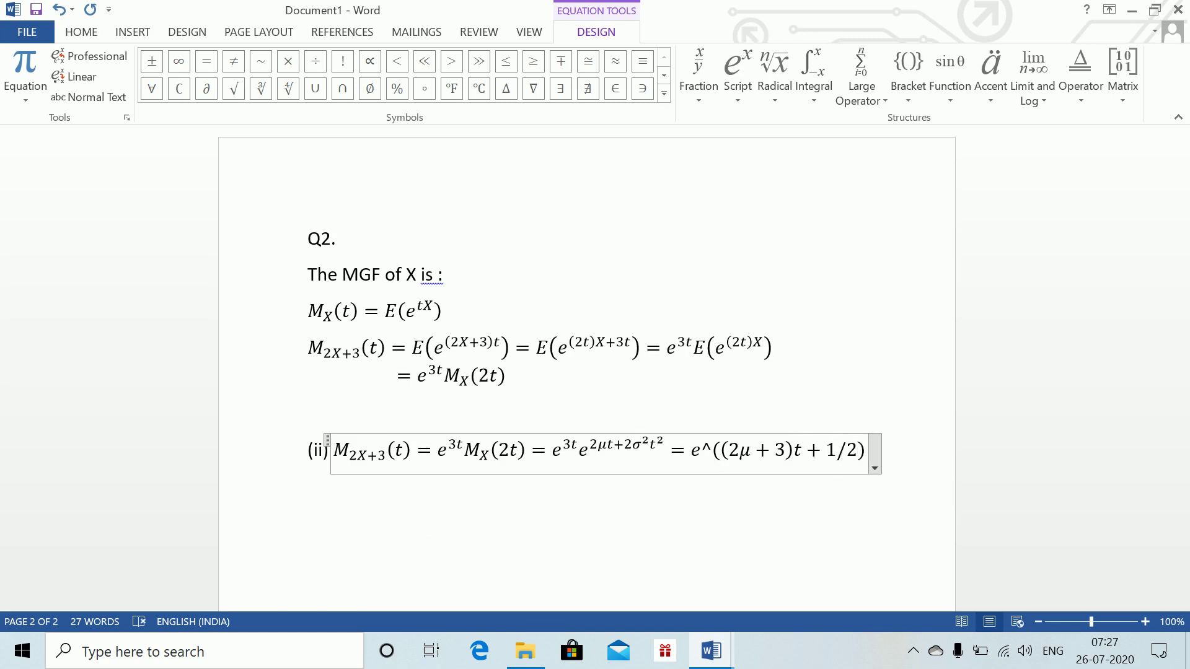
key(space)
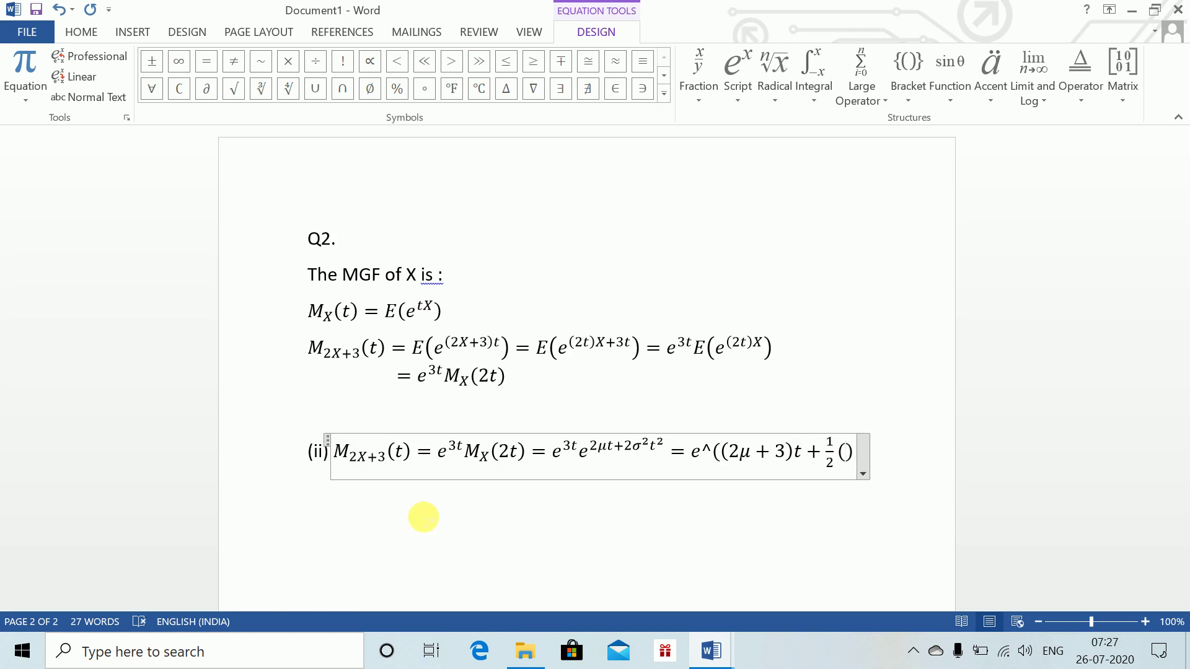
text(4\sig)
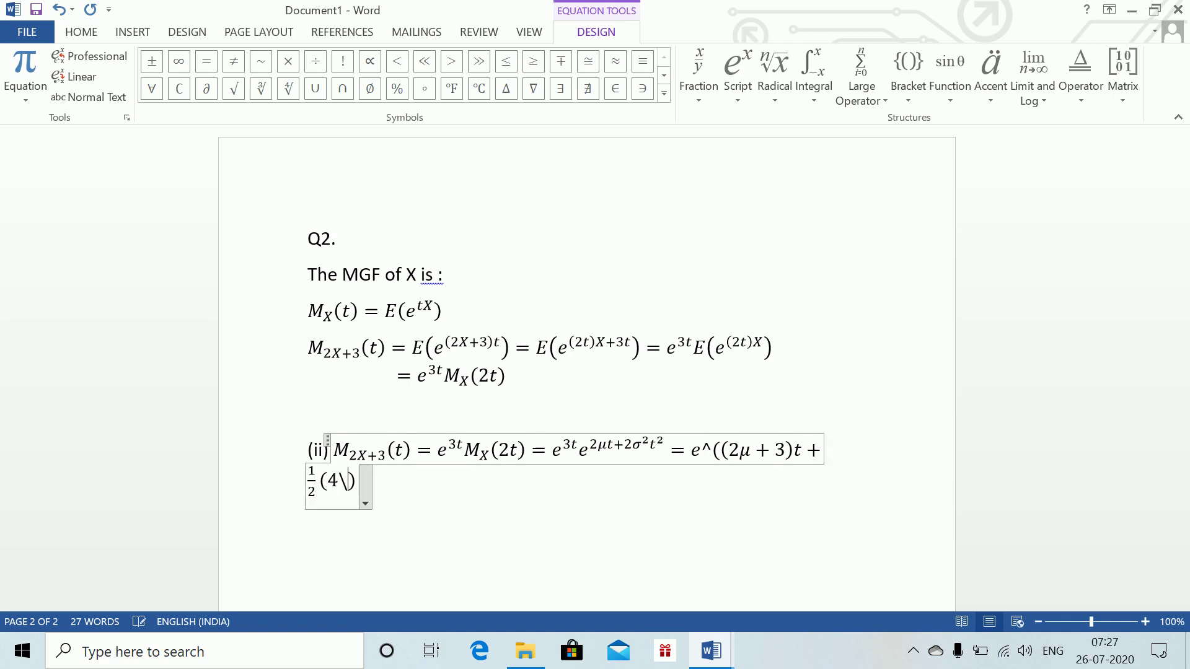
text(ma^2)
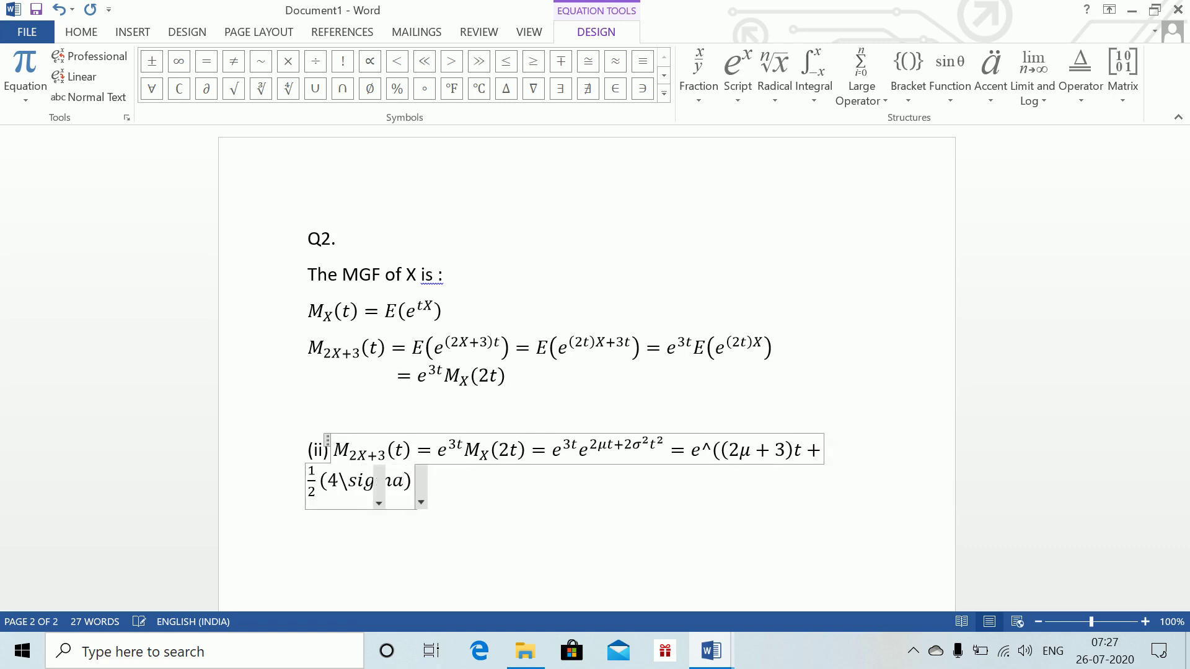
key(space)
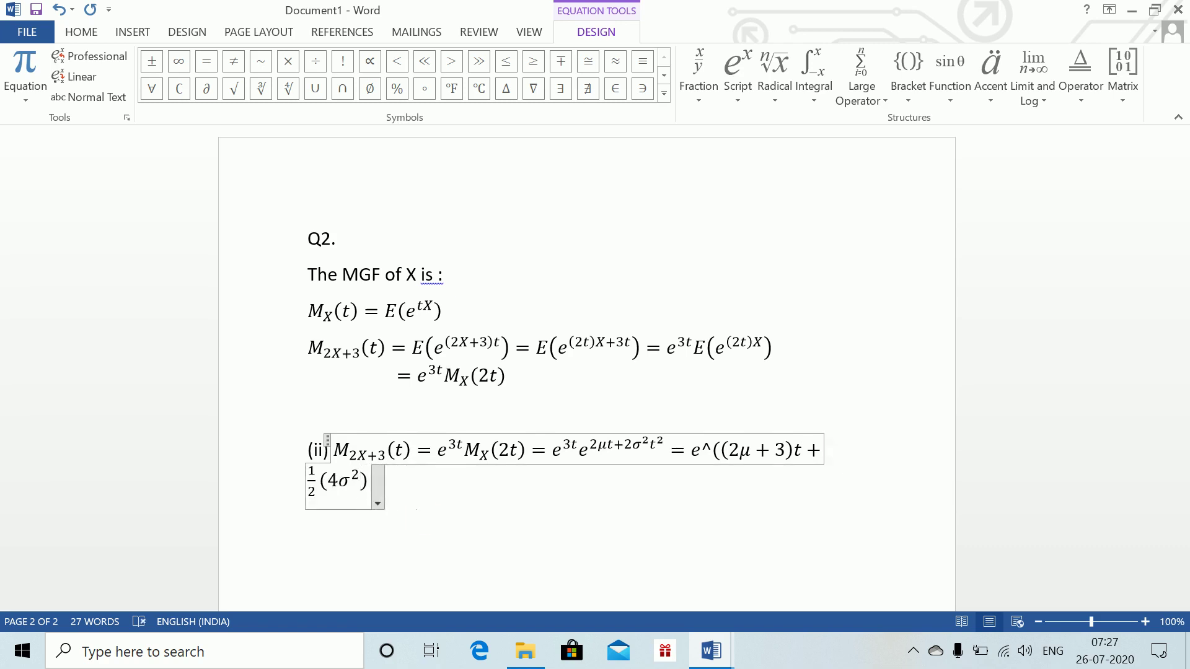
text()t^2)
key(space)
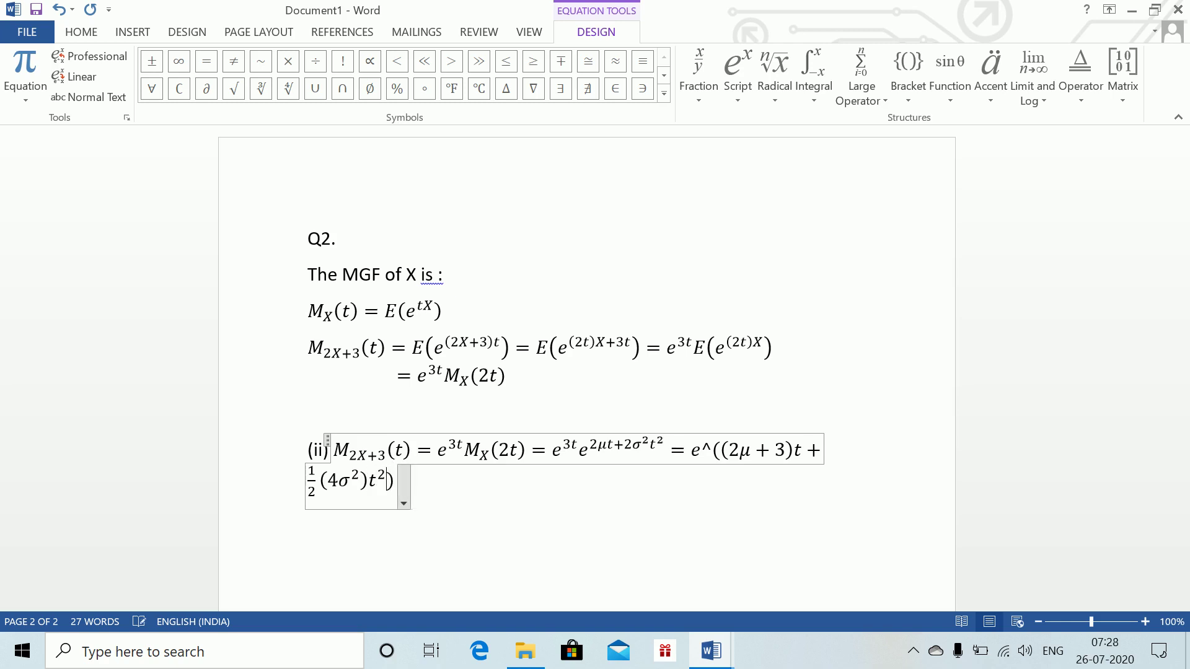
key(Right)
key(space)
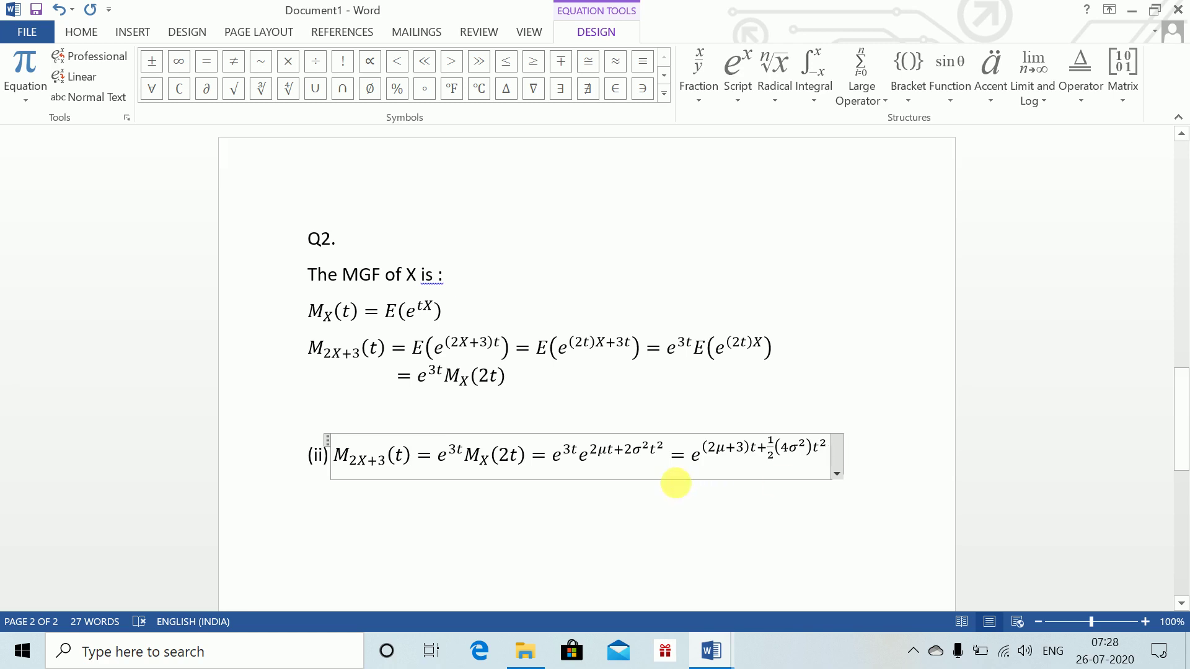
- Leave the part (ii) equation and start a new line below it
key(Home)
click(342, 508)
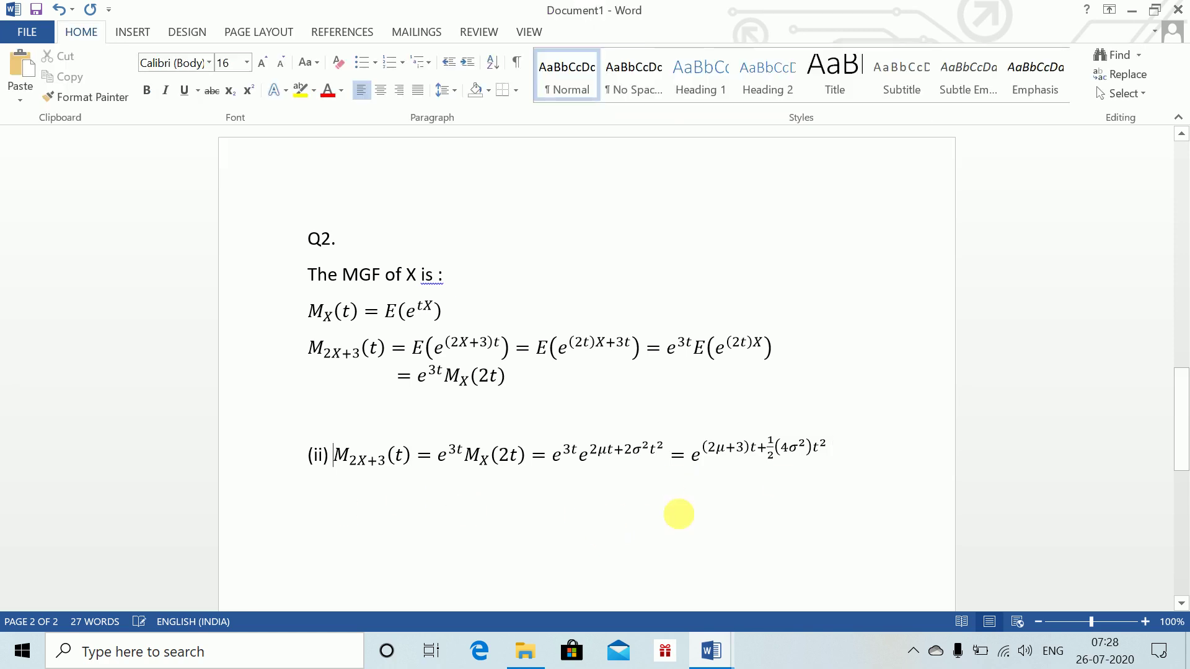
click(861, 467)
key(Return)
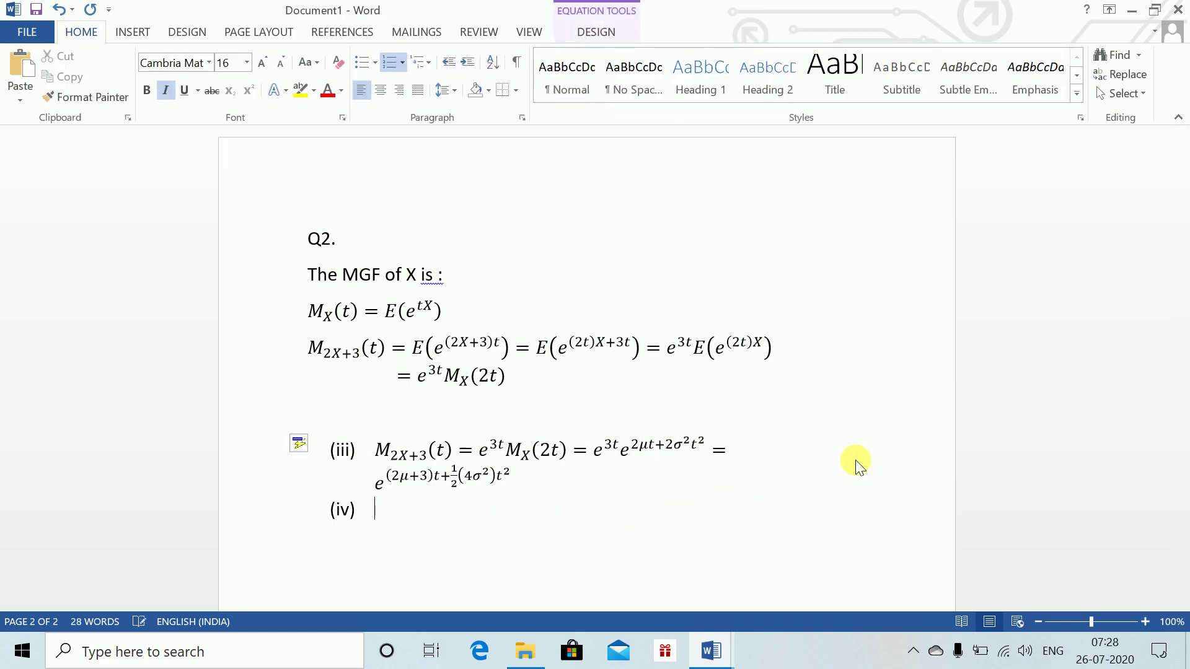
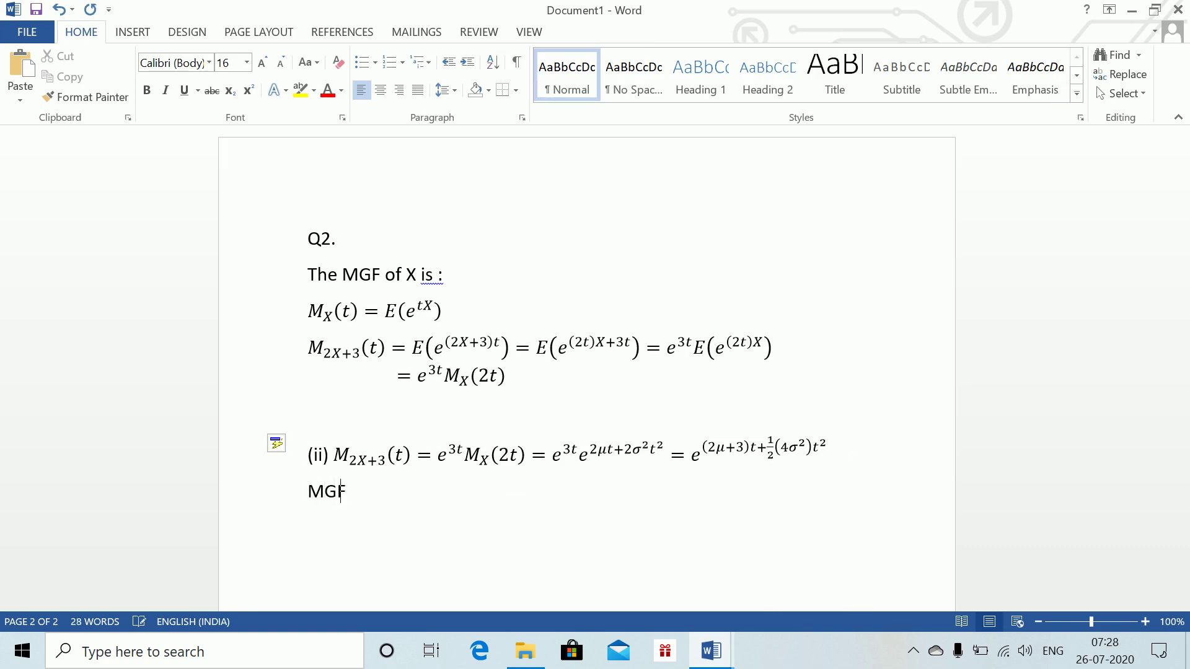
- Complete the text "MGF of N" on the line below the part (ii) equation
text(n()
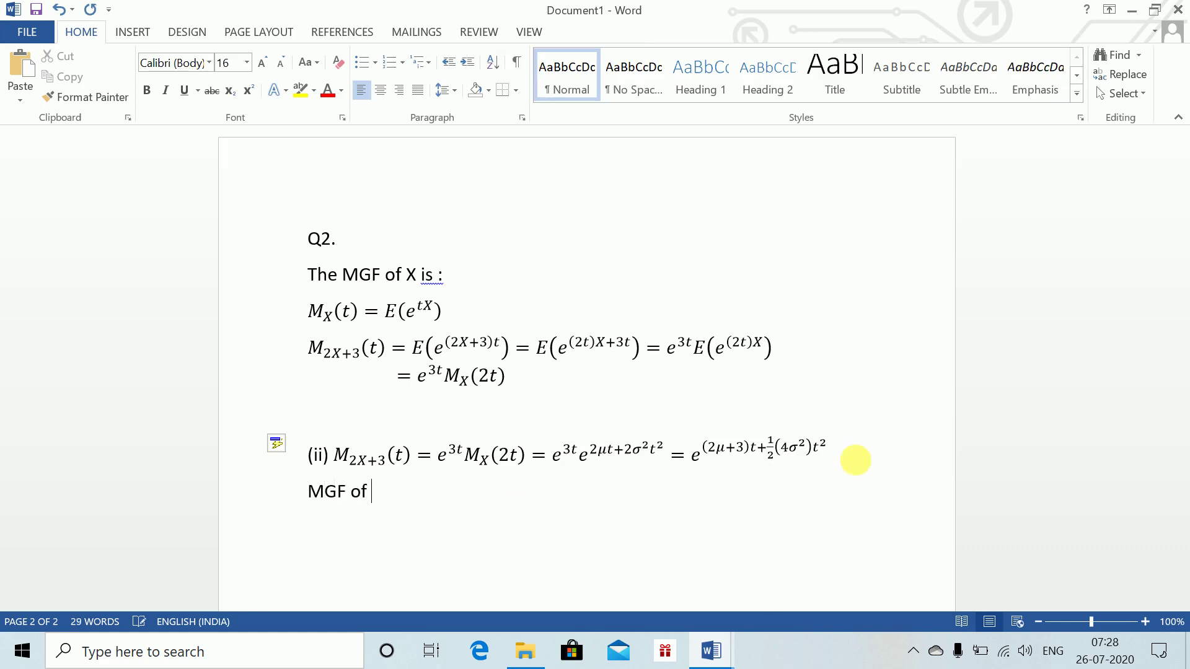
key(BackSpace)
key(BackSpace)
text(N)
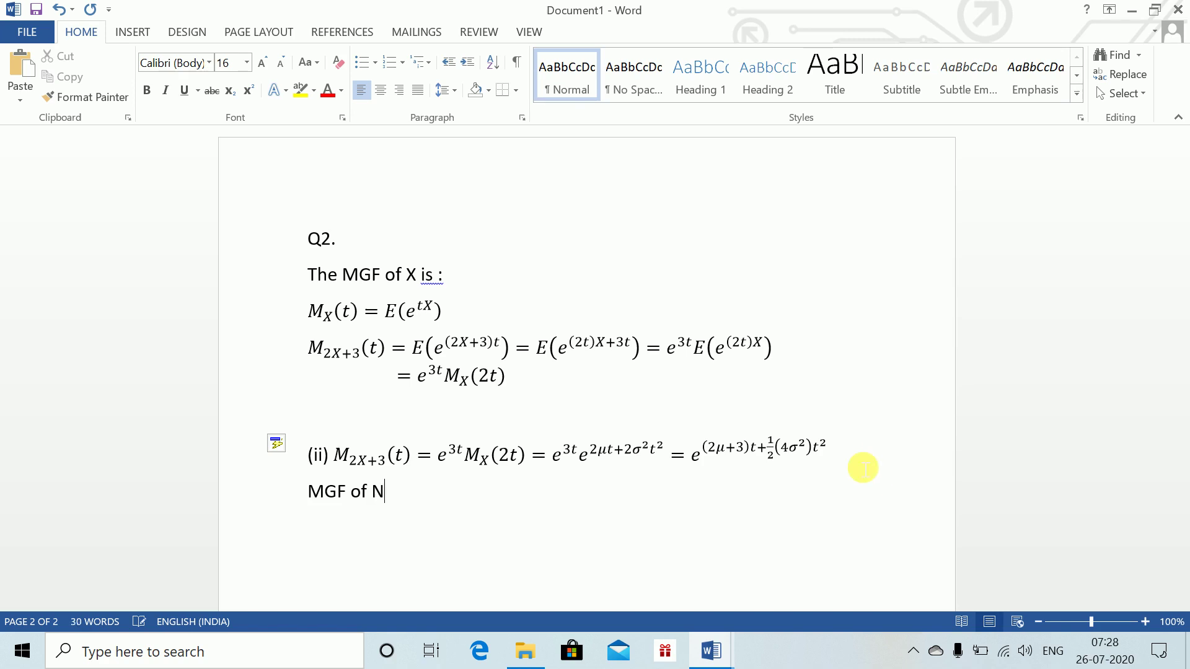
- Insert a new equation after N and copy the exponent (2μ+3)t+1/2(4σ²)t² from part (ii) into it
key(alt+equal)
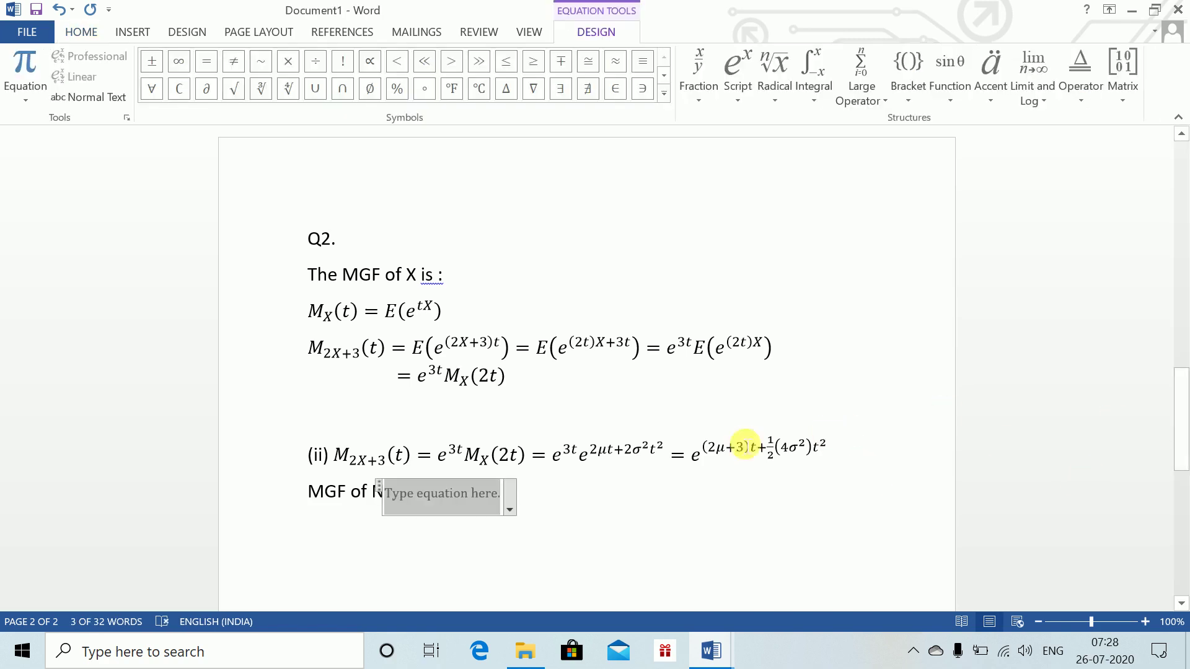
mouse_move(709, 449)
mouse_down()
mouse_move(757, 460)
mouse_move(747, 445)
mouse_move(717, 449)
mouse_move(824, 441)
mouse_up()
click(437, 499)
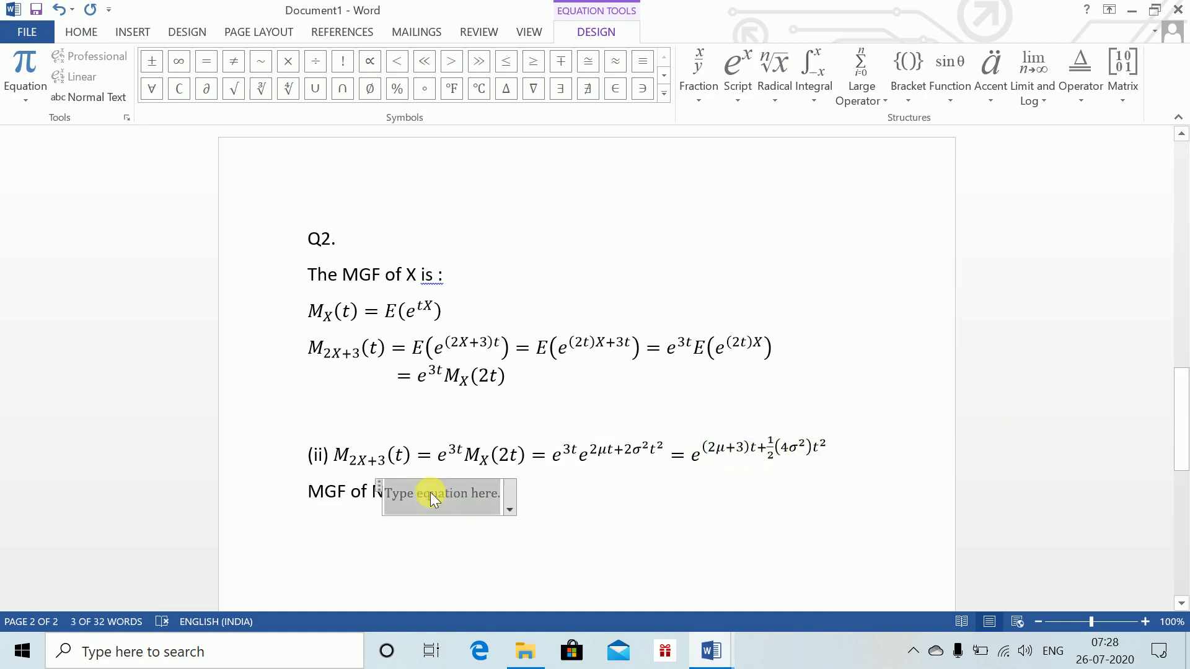
text((2μ+3)t+1/2(4σ^2)t^2)
key(ctrl)
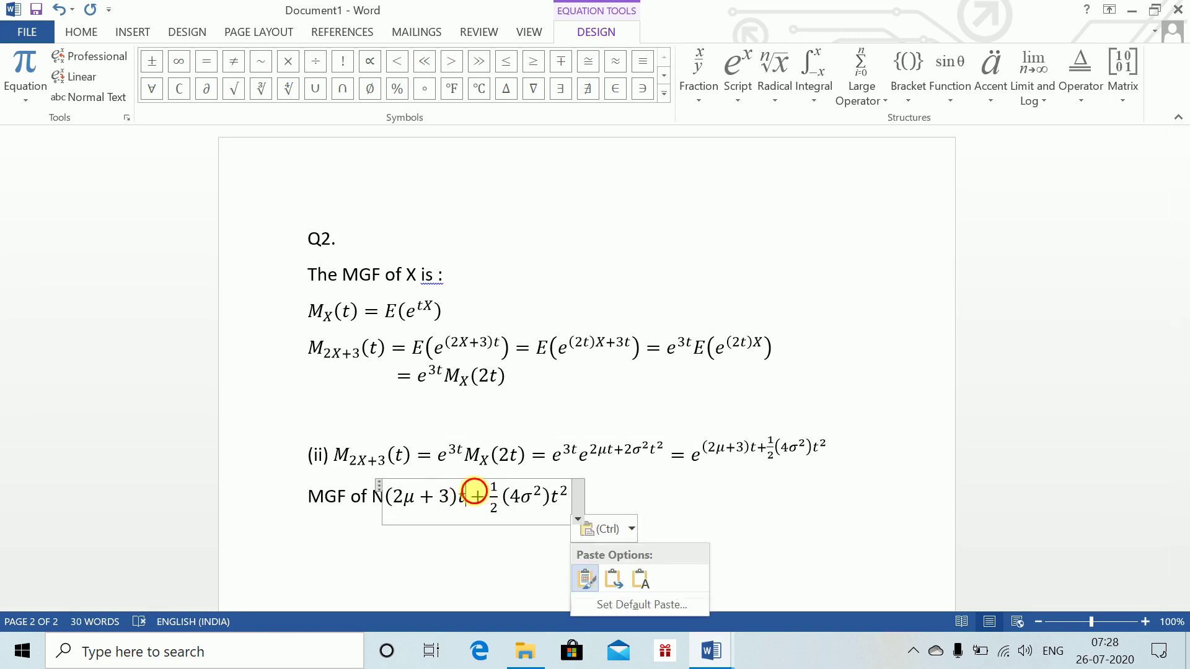
key(Escape)
- Replace the t+ after (2μ+3) with a comma and delete the fraction 1/2 before (4σ²)
key(BackSpace)
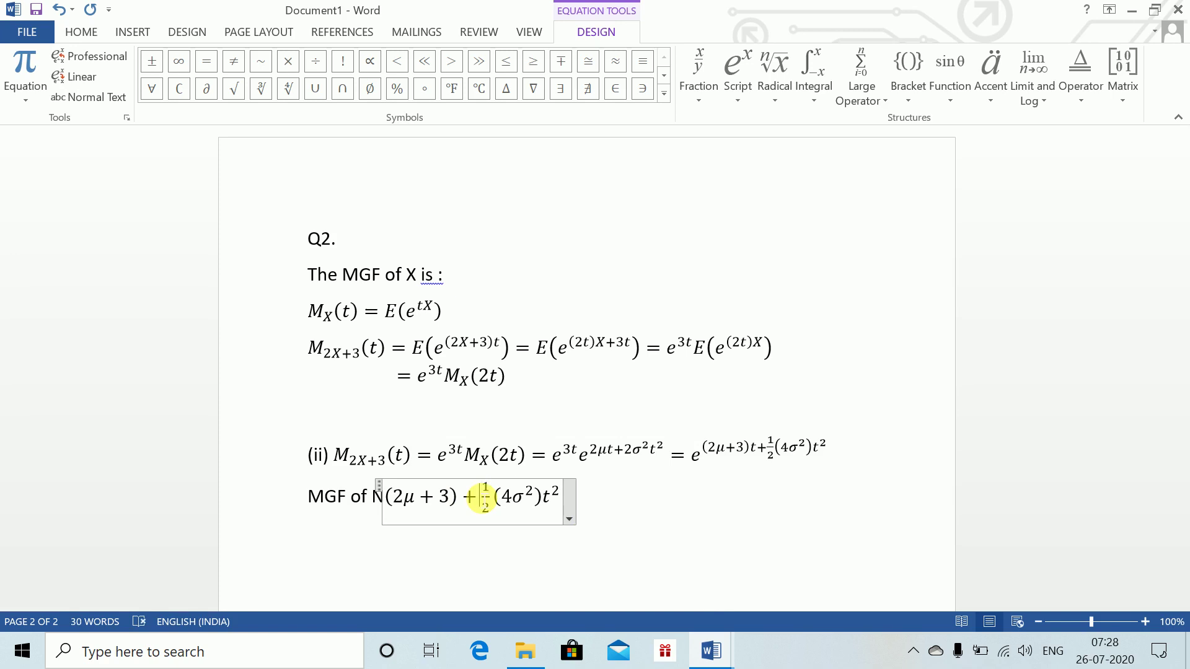
key(BackSpace)
text(,)
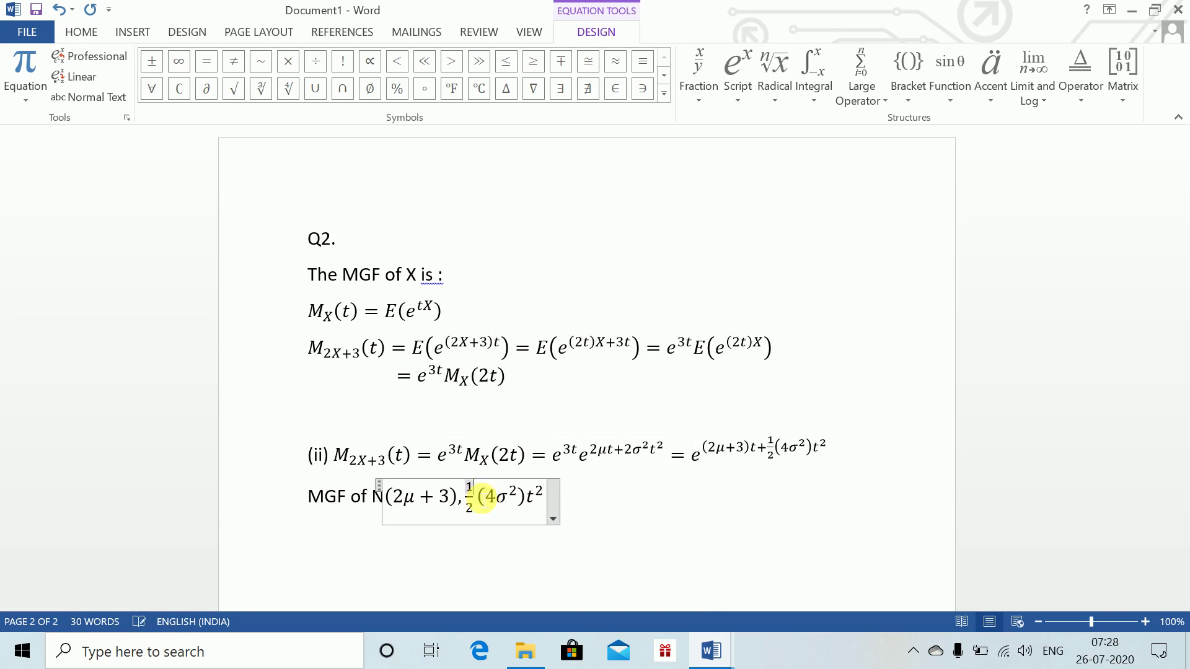
click(490, 497)
click(474, 498)
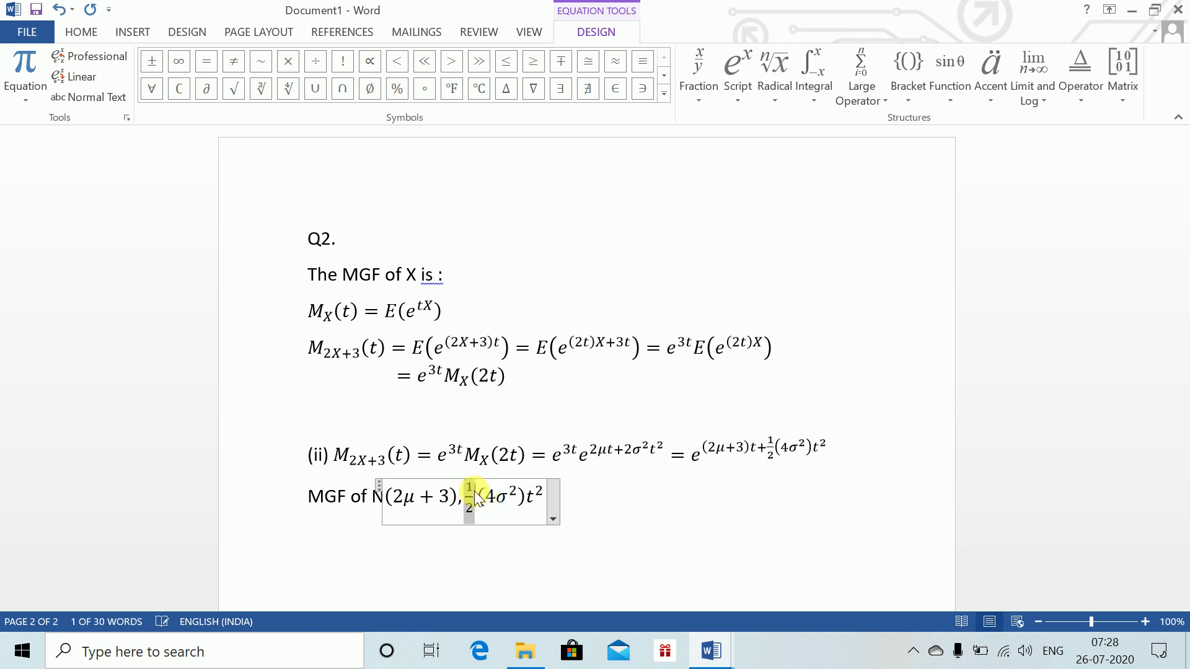
key(BackSpace)
- Replace the t² after (4σ²) with a closing parenthesis and leave the equation
click(483, 496)
key(Right)
key(Right)
key(Right)
key(Right)
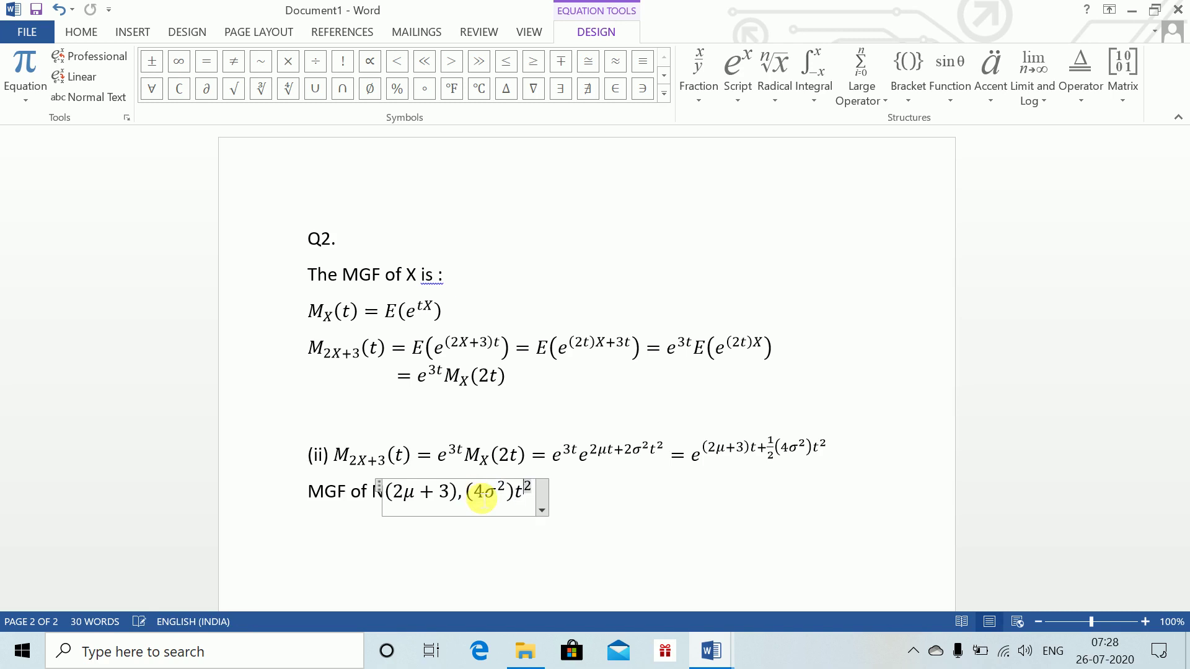
key(BackSpace)
key(BackSpace)
key(BackSpace)
text())
key(Right)
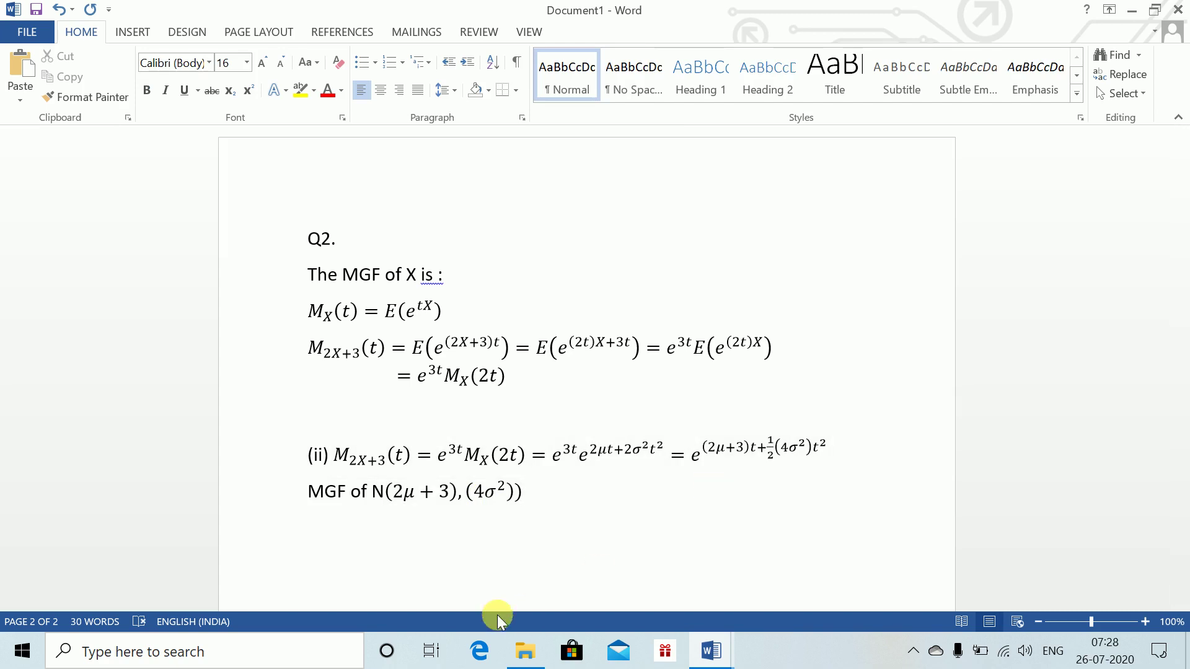
- Switch to the Word Class 2 Chapter 2 document, read question Q3 and return to the solutions document
key(alt+Tab)
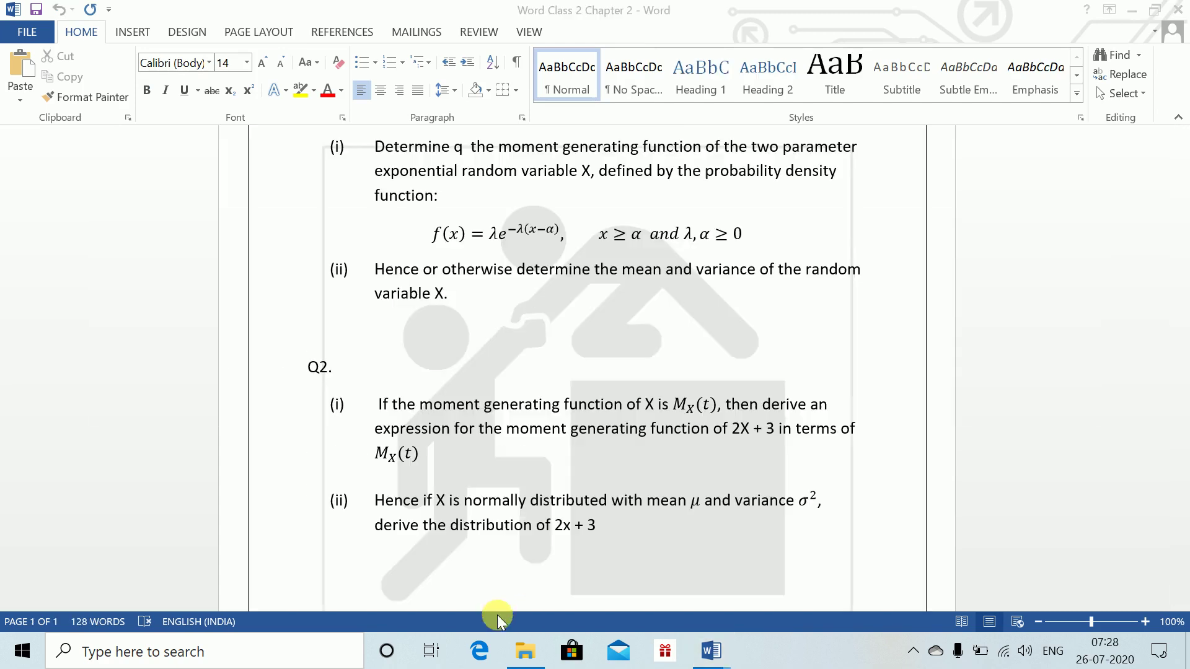
drag(1179, 375, 1176, 508)
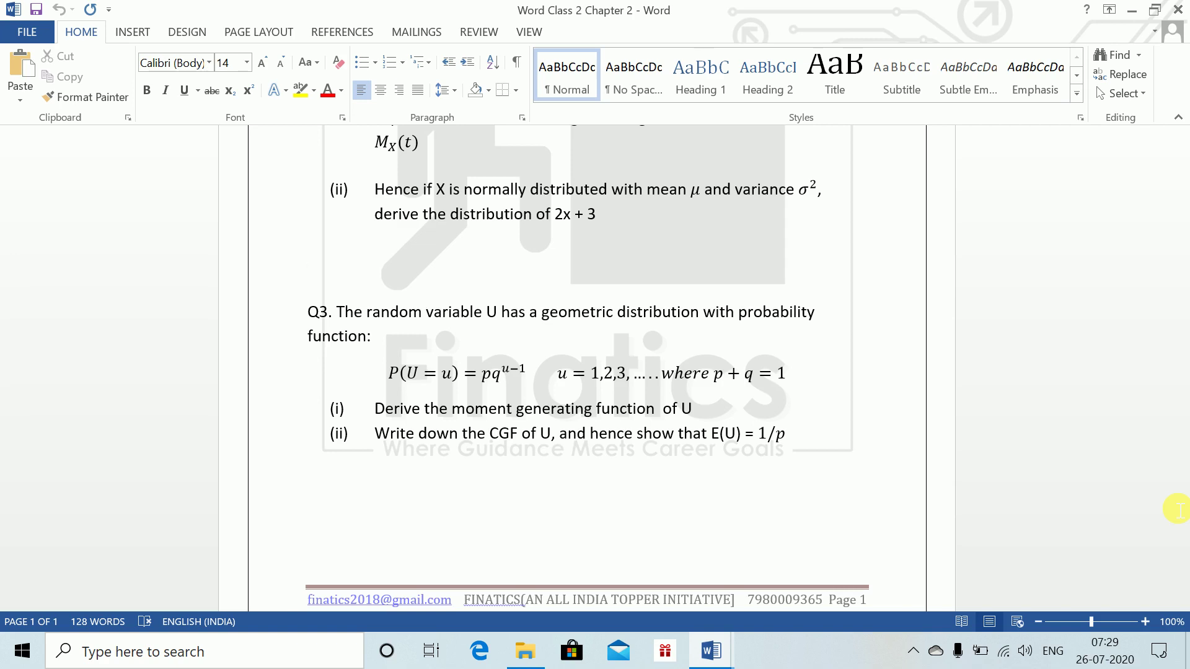
key(alt+Tab)
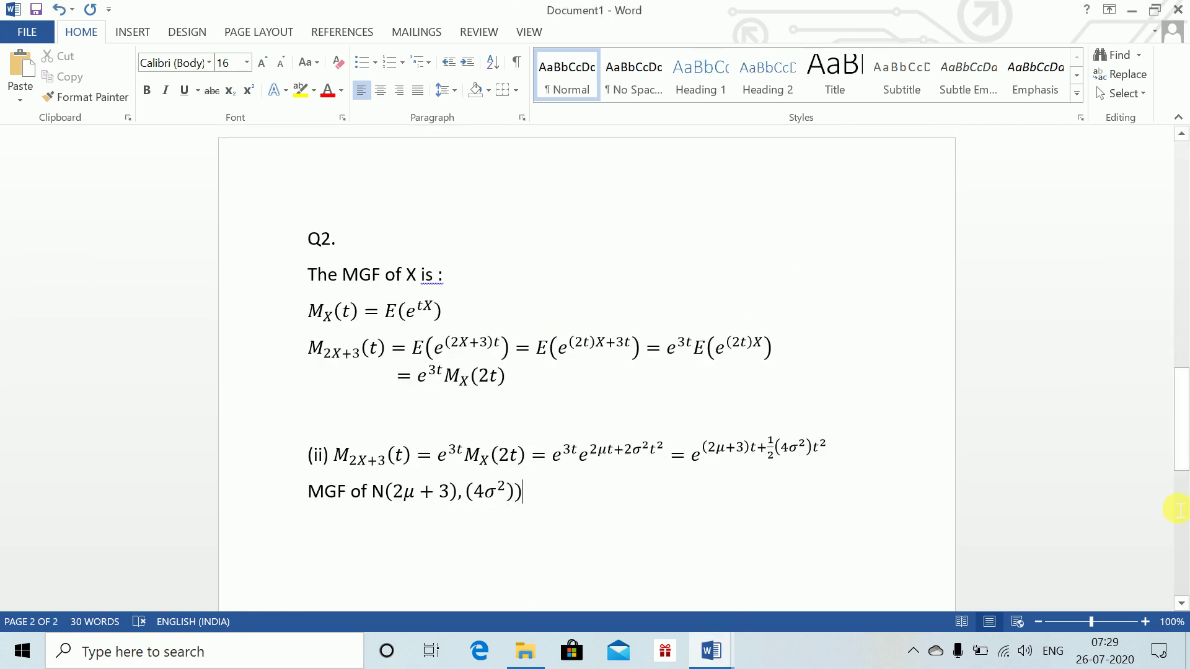
- Start a new page with the label "Q3." and begin an equation beside it with M_U(t) =
key(ctrl+Return)
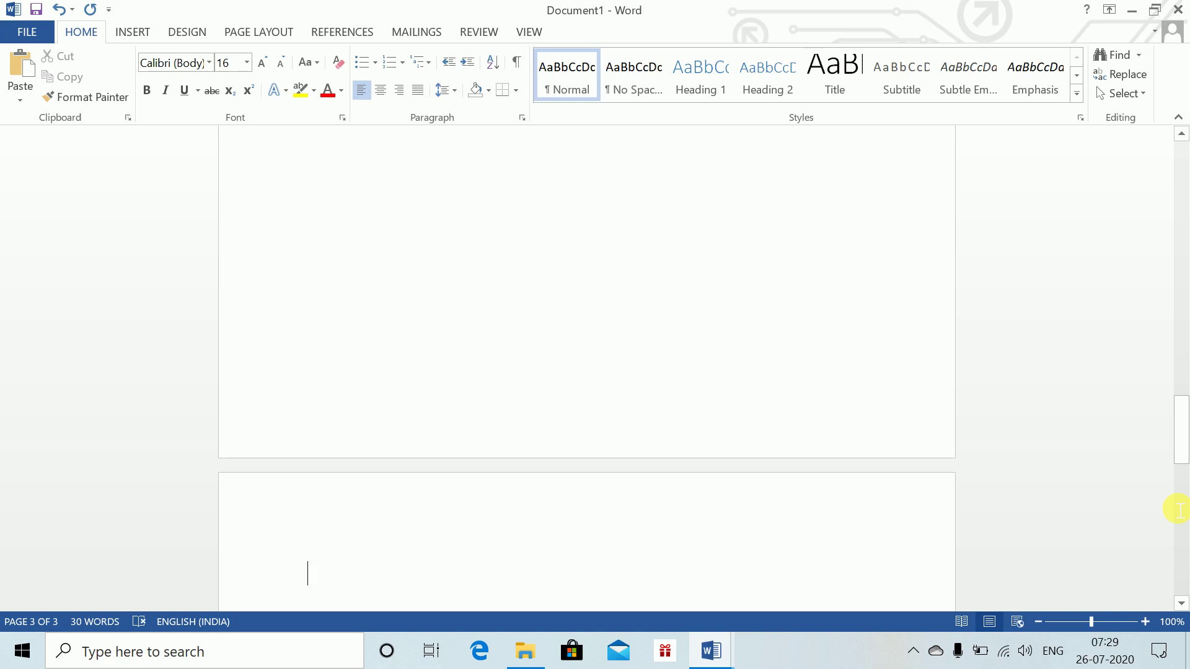
text(Q3.)
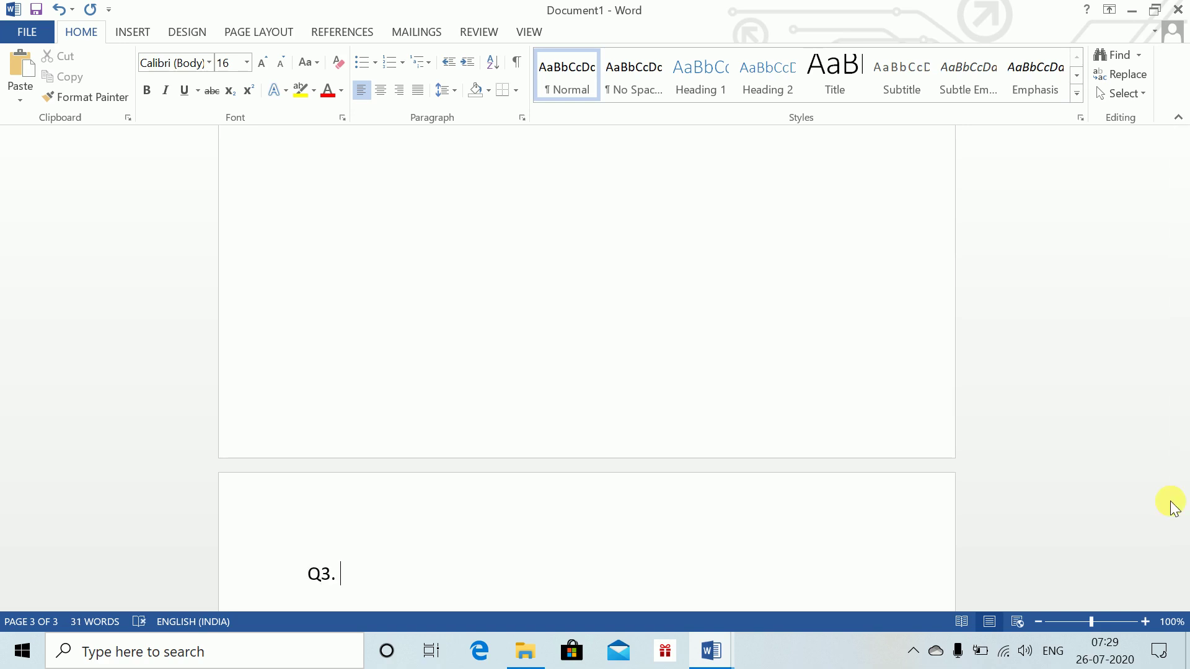
key(alt+equal)
text(M_u)
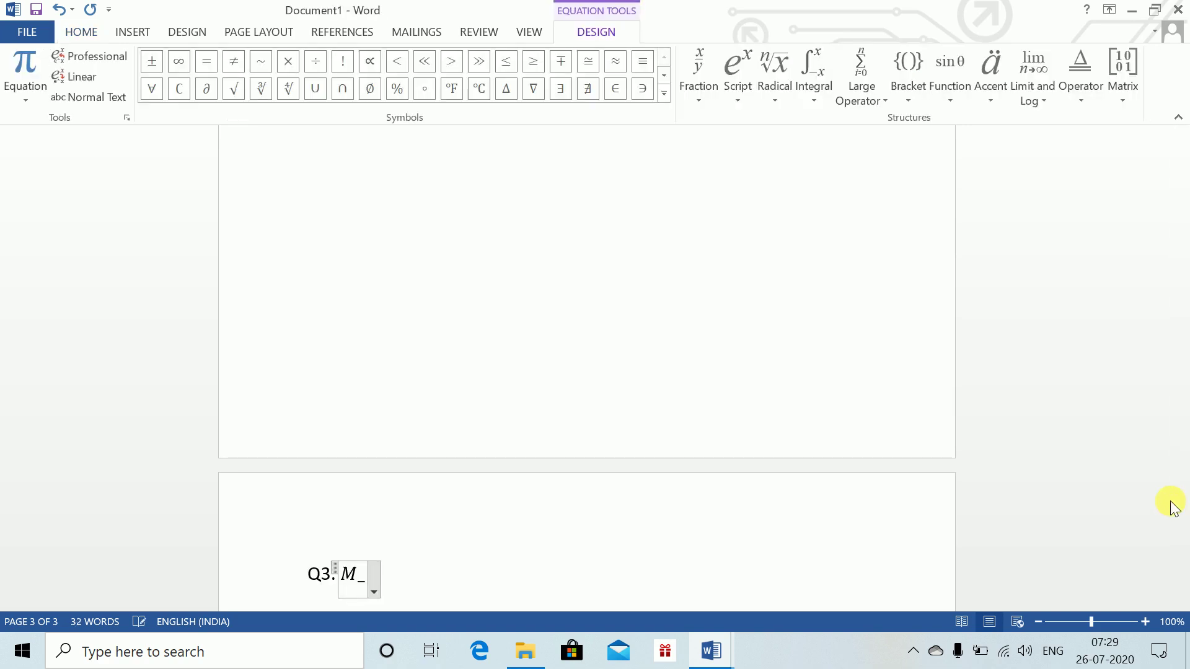
text( ()
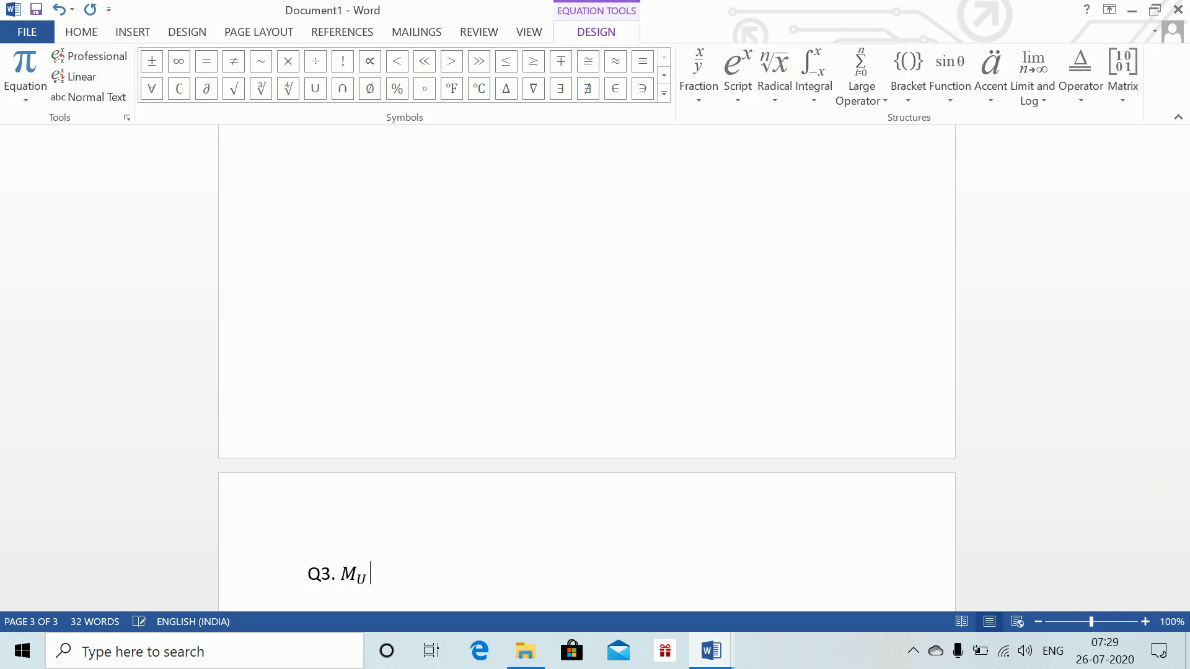
text(t)=)
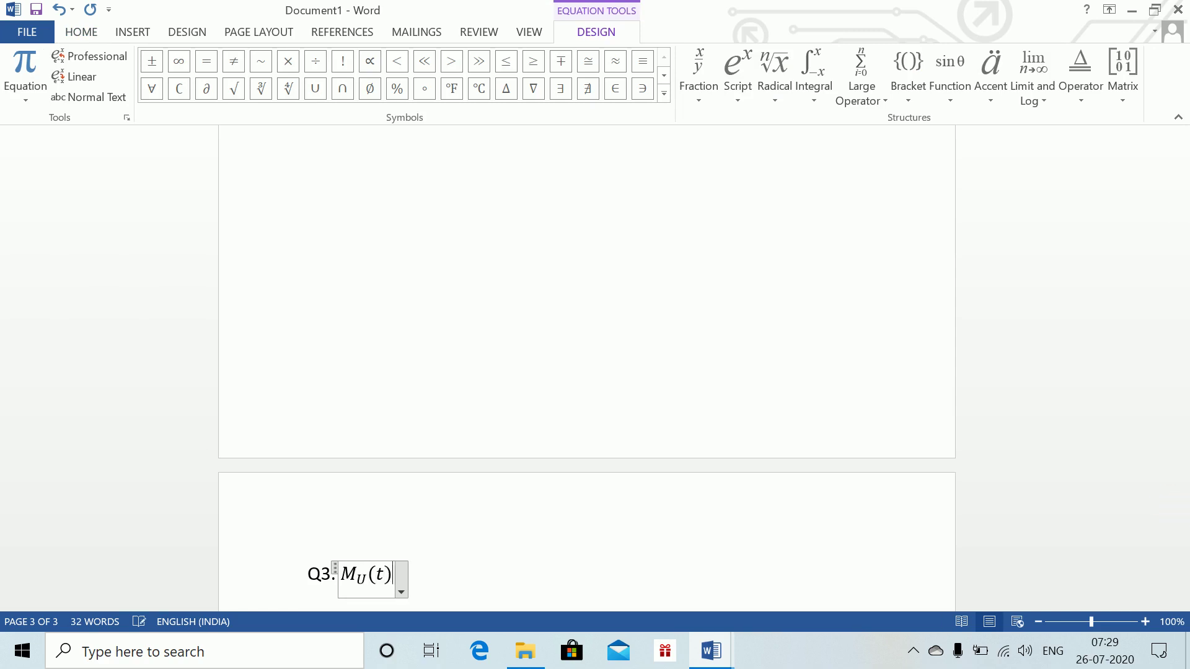
- Enter E[e^(tU)] after the equals sign of the Q3 equation, with tU as a superscript
text(Ep)
key(BackSpace)
text([)
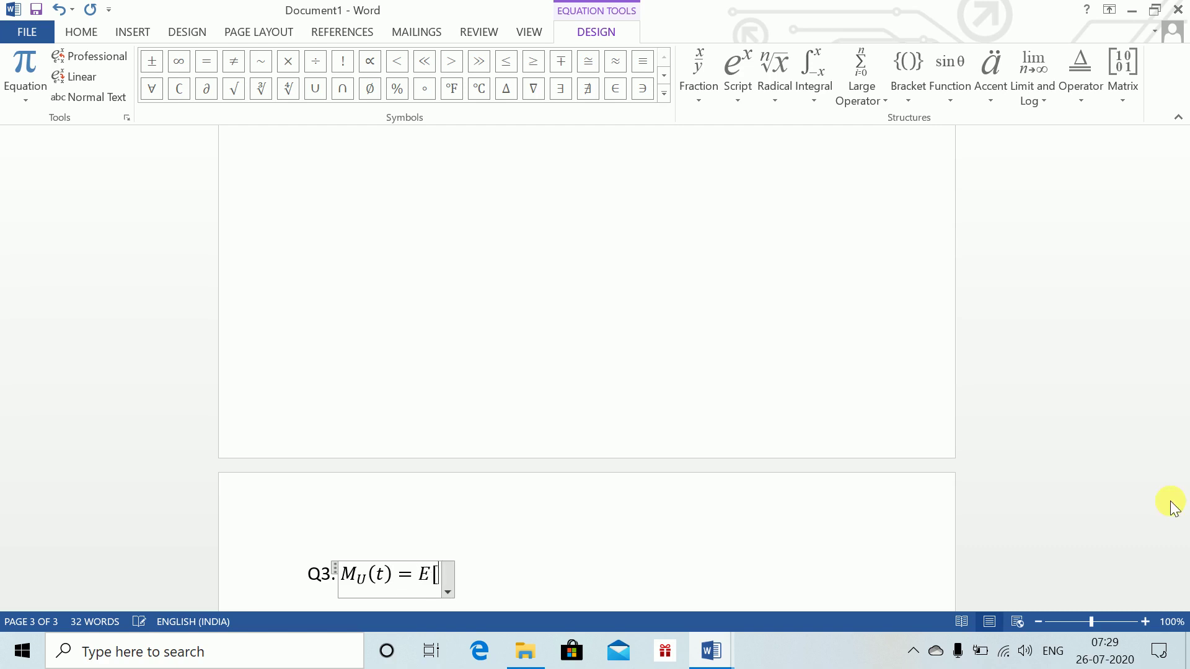
text(e^(tU)
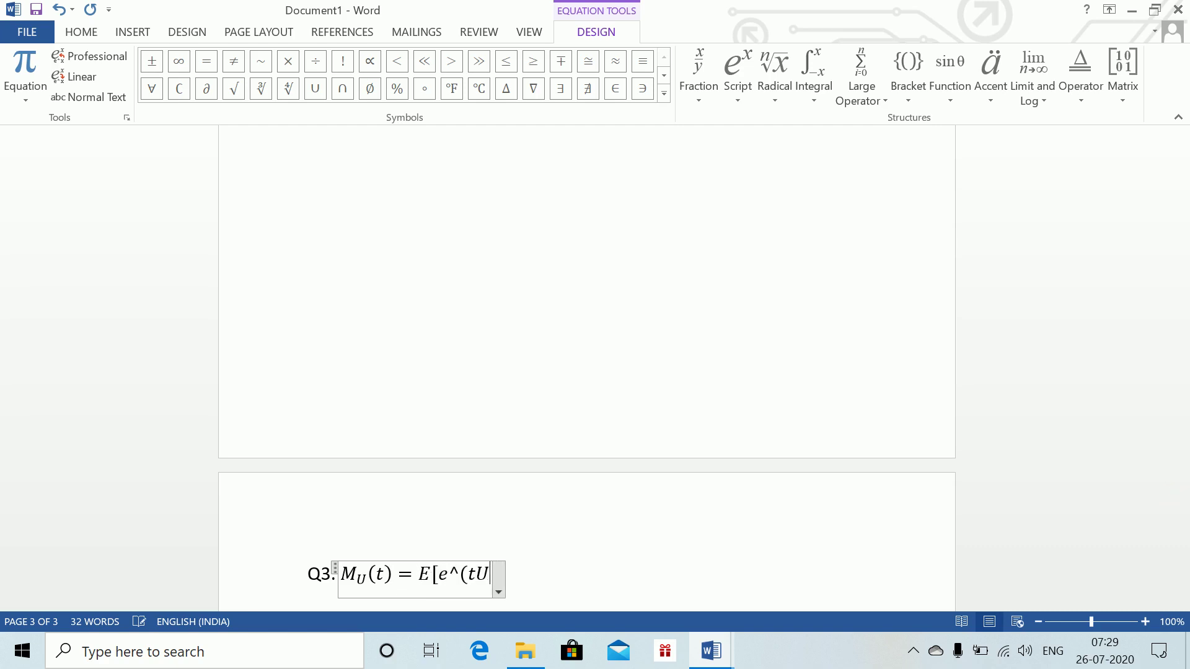
text() )
text(])
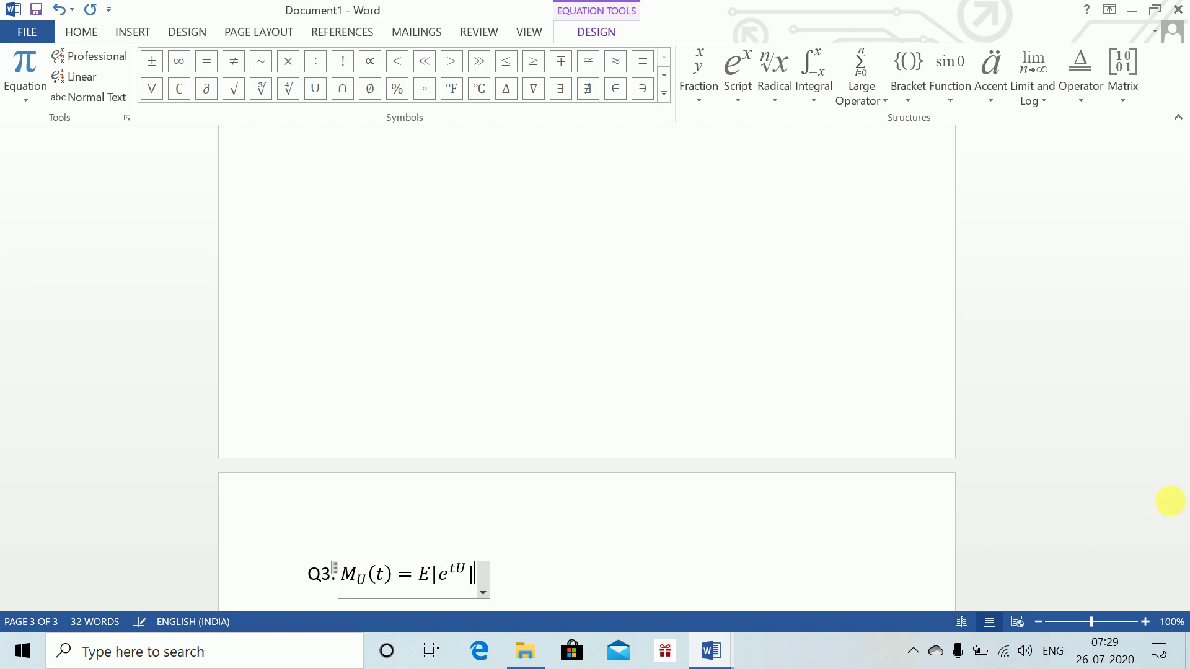
- Continue the Q3 equation with = and the sum from u=1 to ∞ of e^(tu)P(U=u)
text(=\sum)
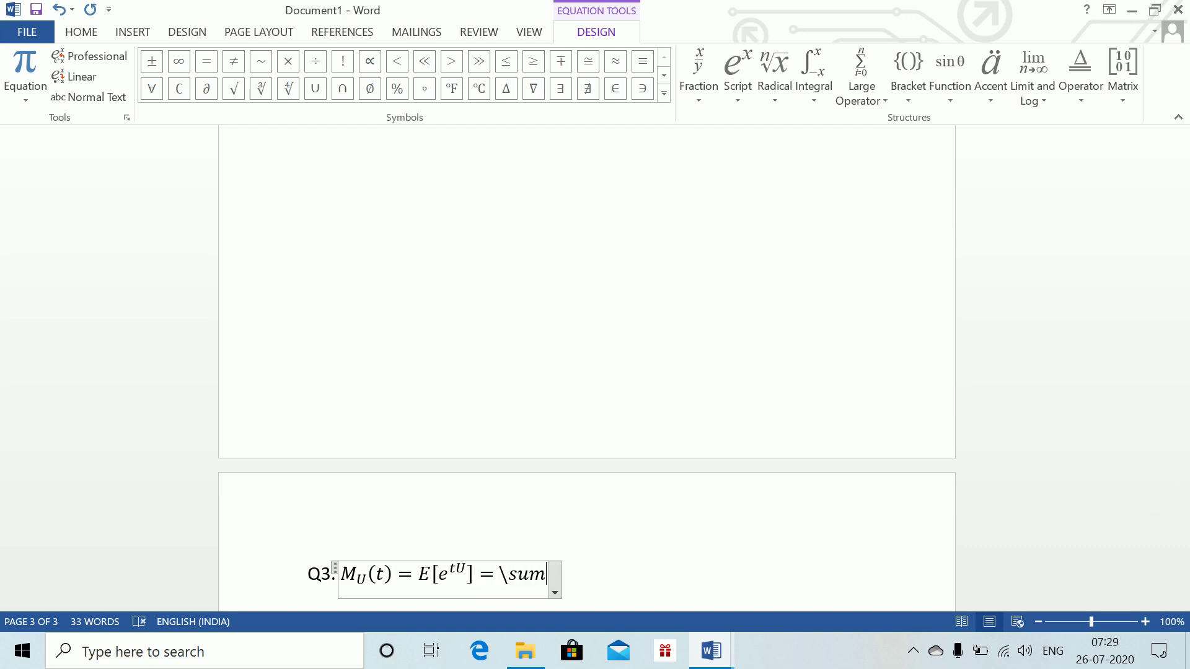
key(space)
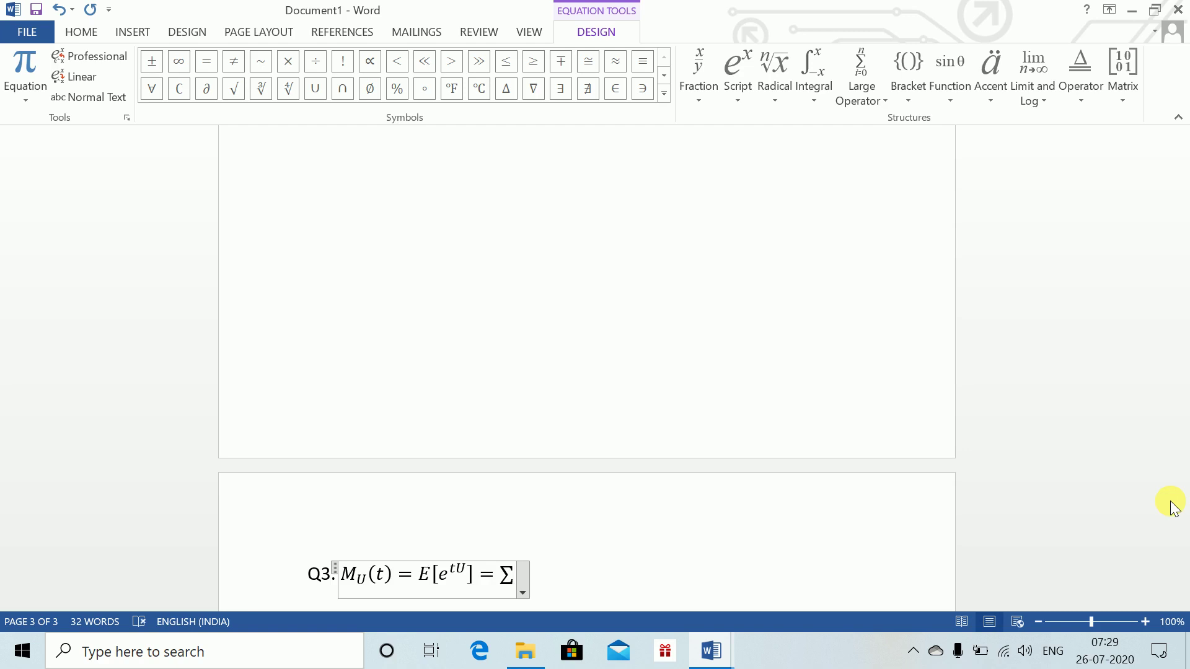
text(_)
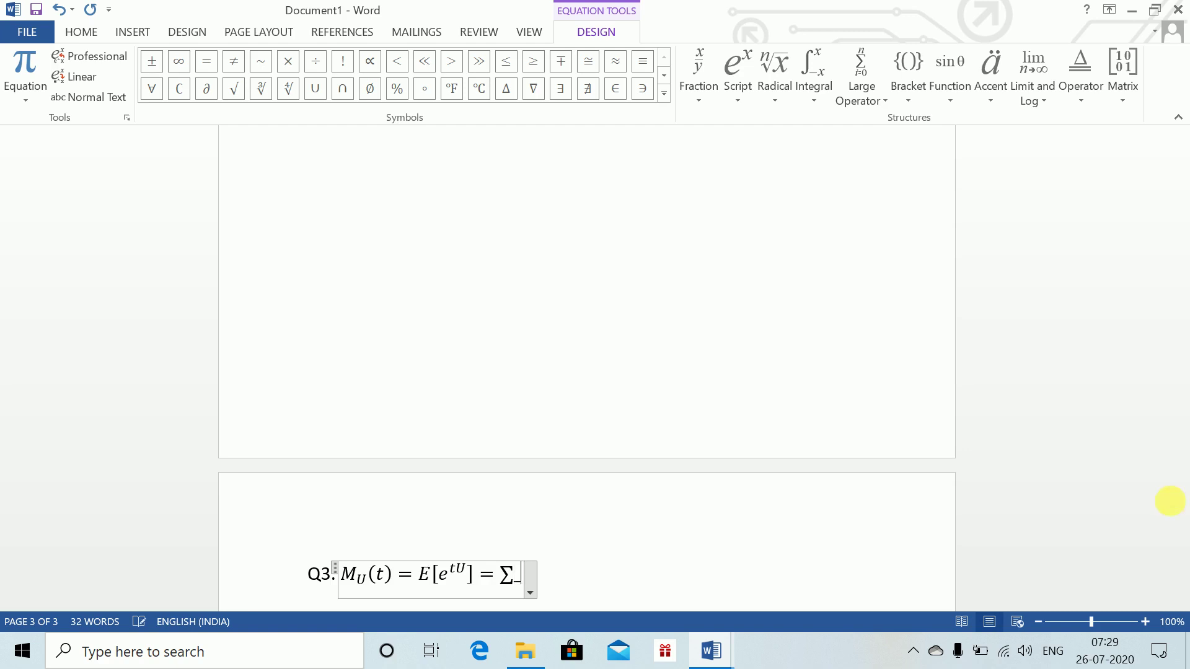
text((u=1)^)
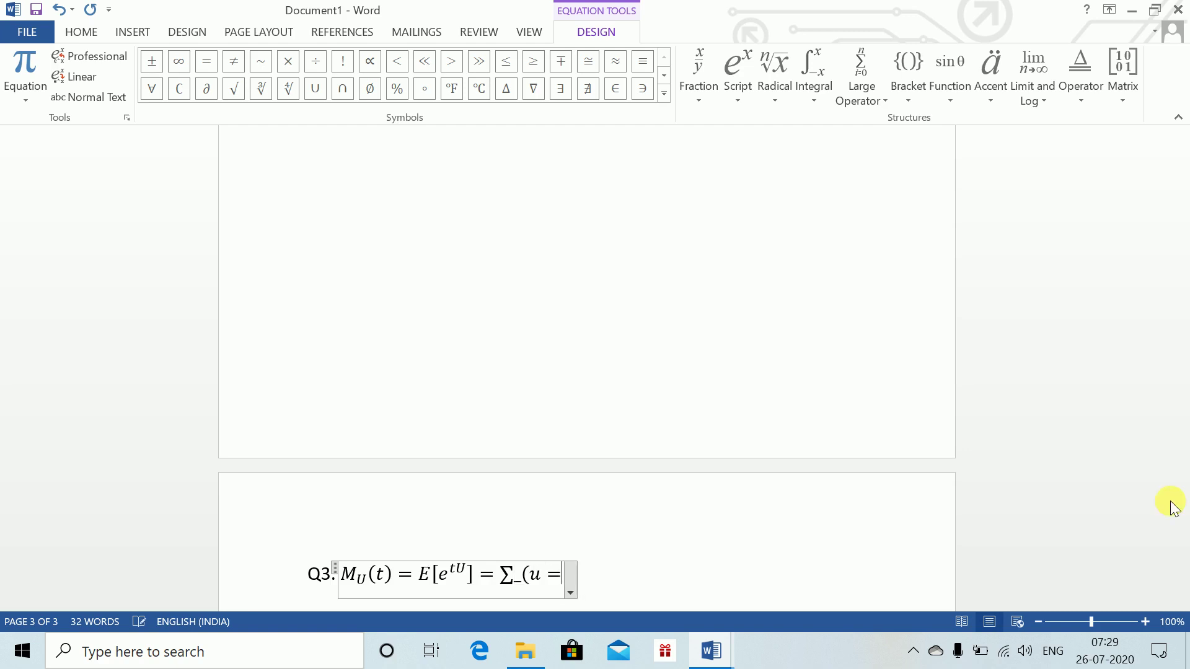
text((\infty) )
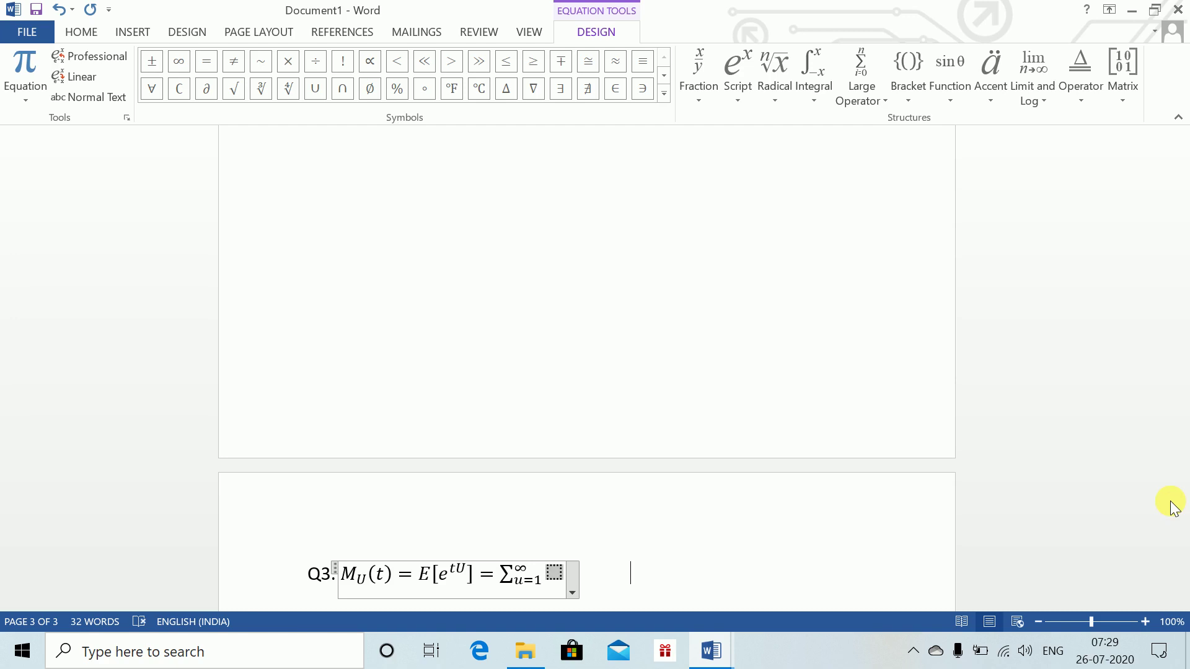
text(e^(tu)
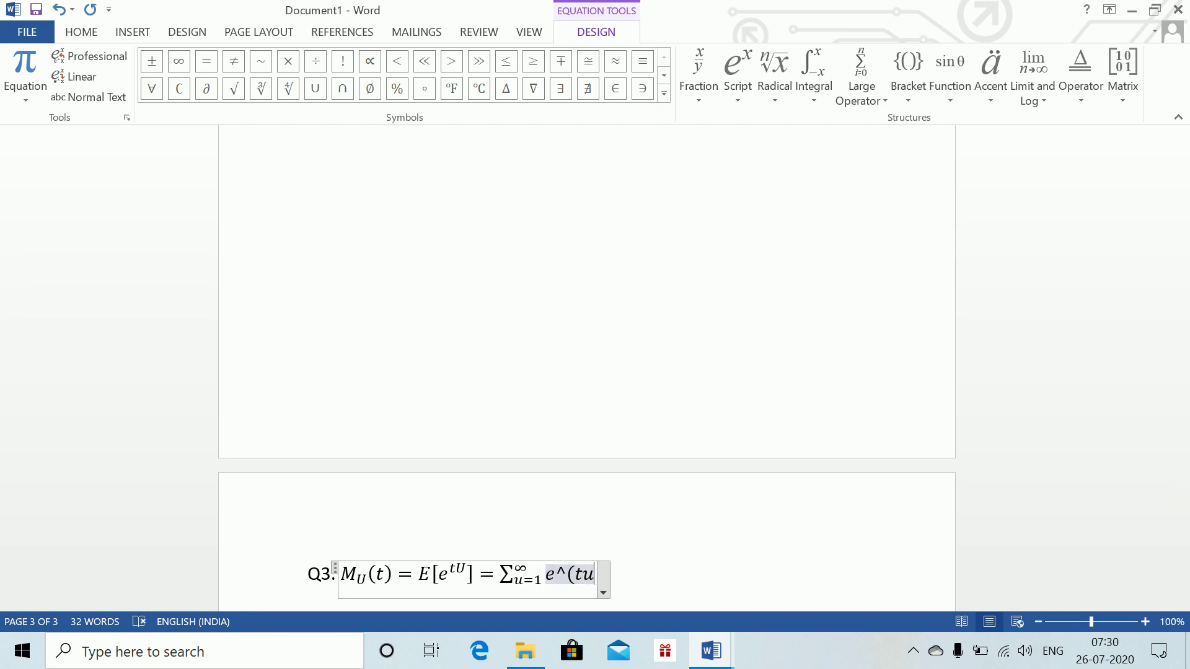
text() P()
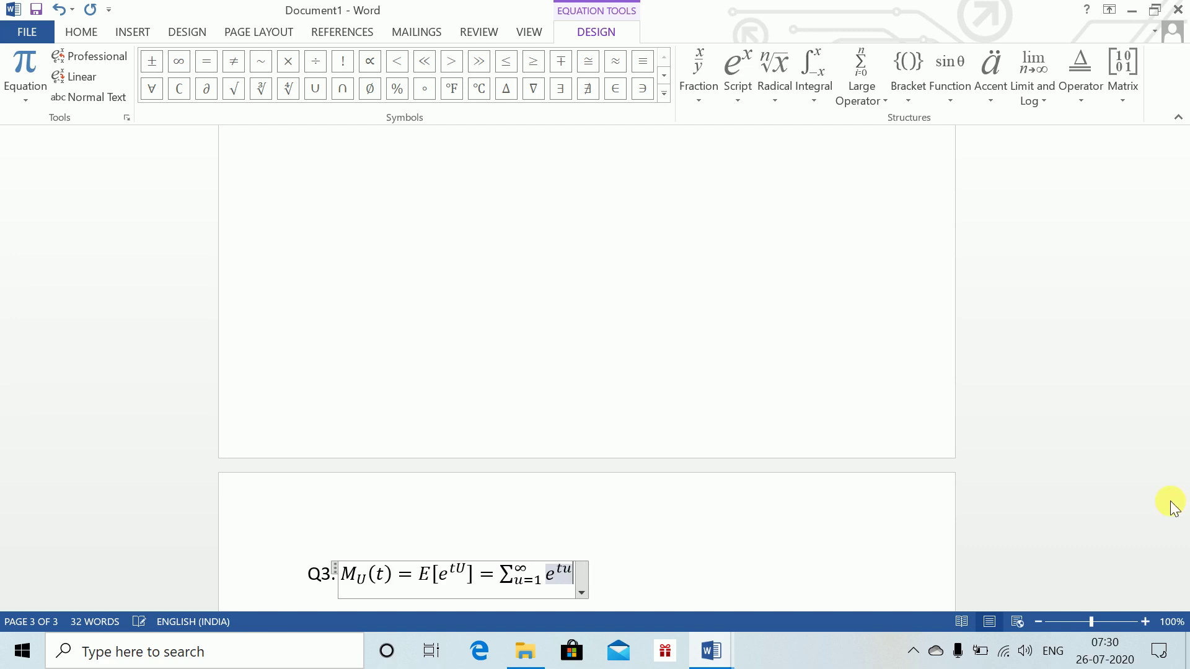
text(U=u))
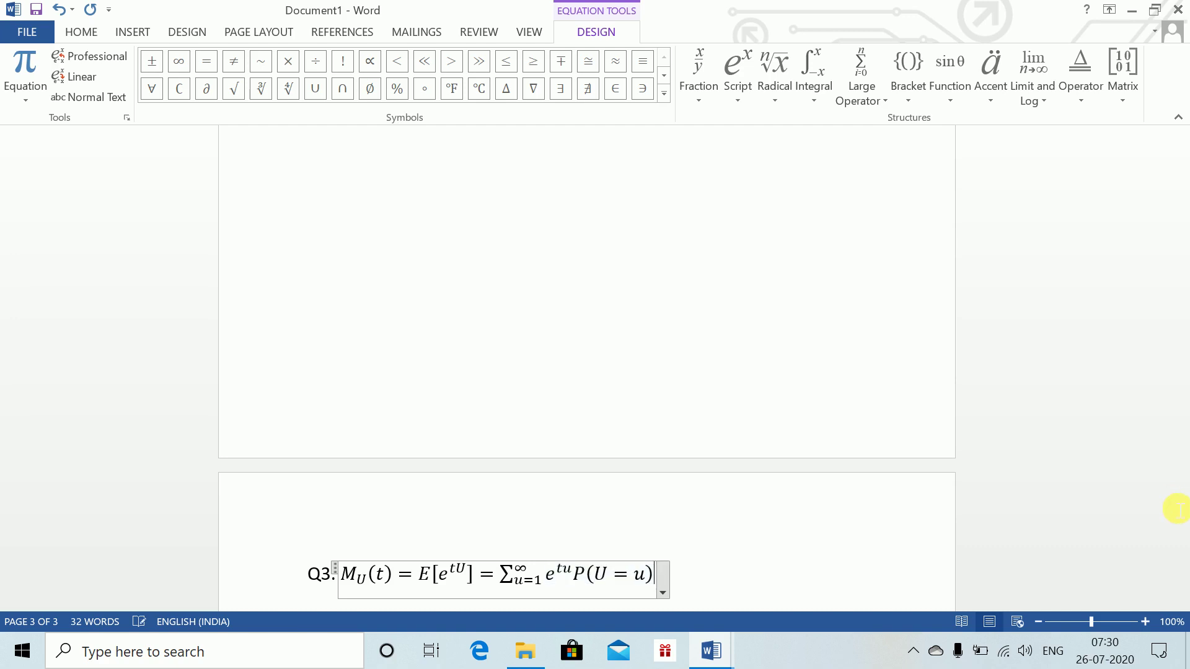
- Add another equals sign to the Q3 equation and insert a copy of the sum of e^(tu)P(U=u) after it
text( =)
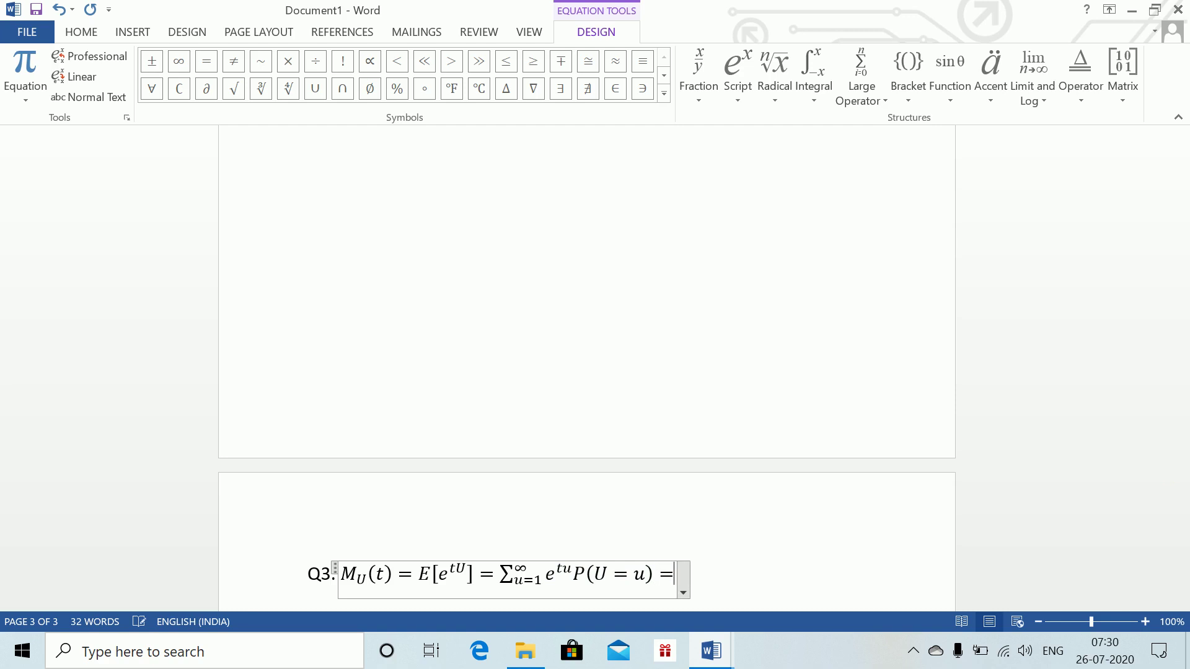
text(p)
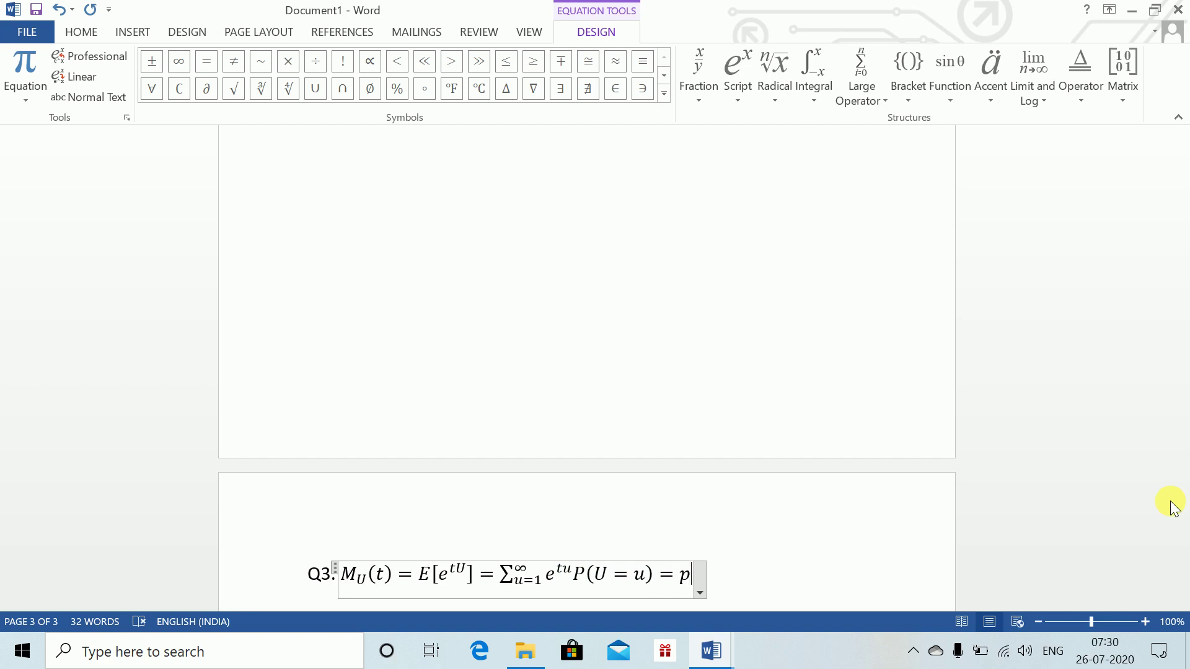
key(BackSpace)
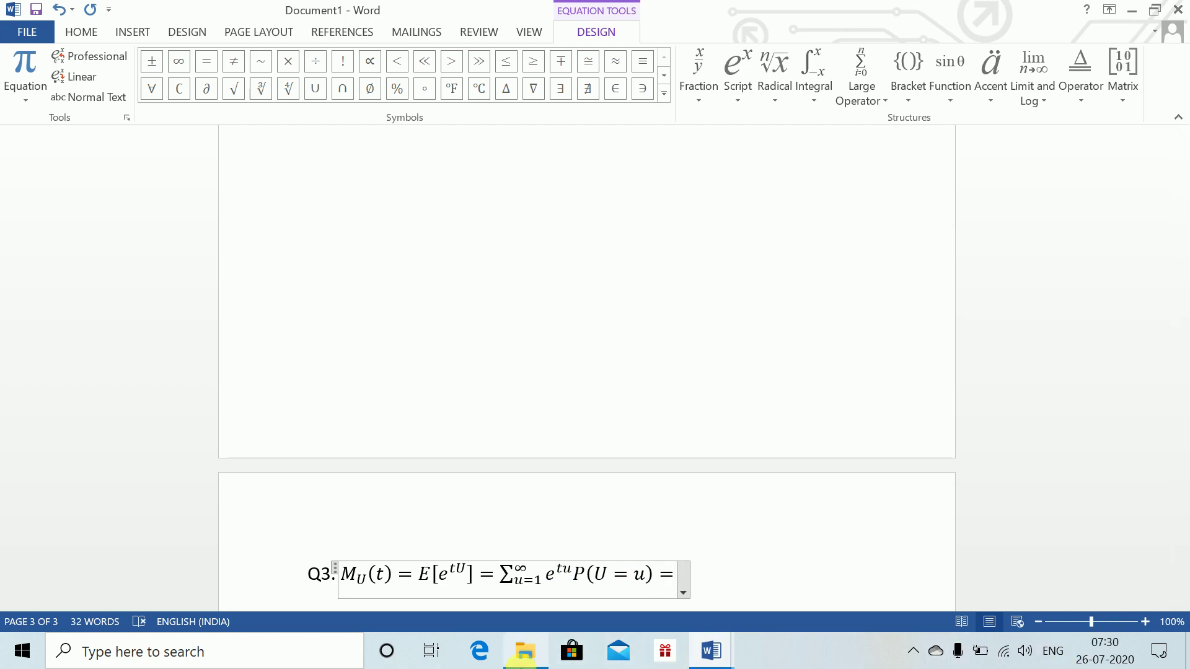
drag(503, 572, 639, 573)
key(End)
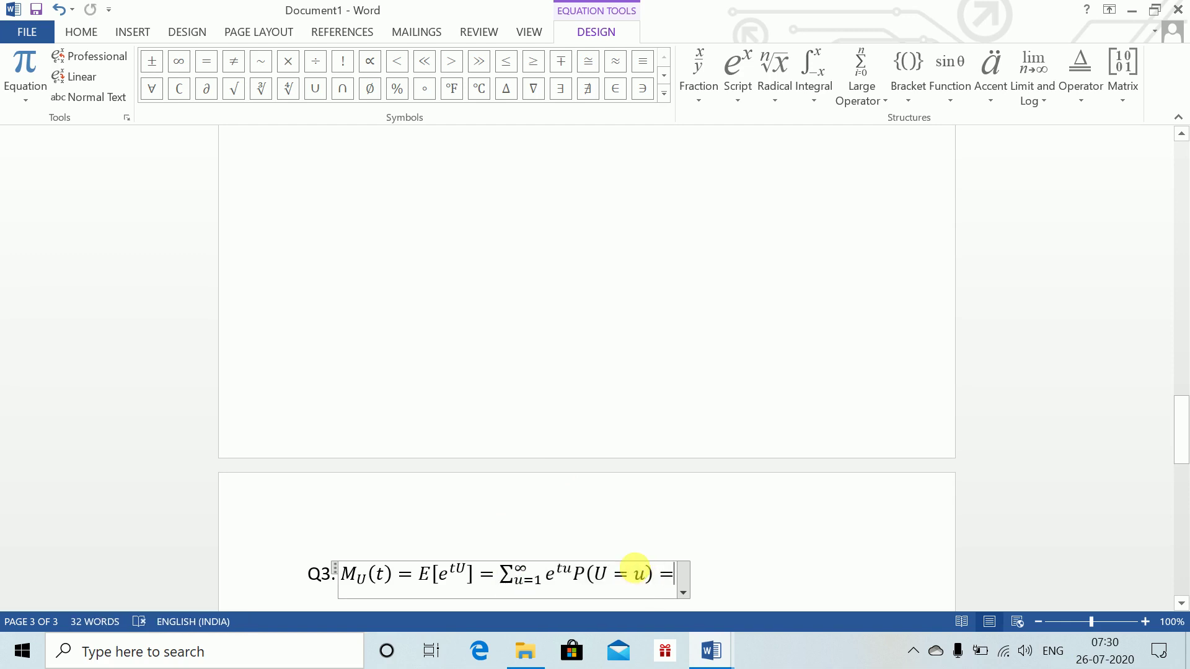
text(∑_(u=1)^∞ e^tu P(U=u))
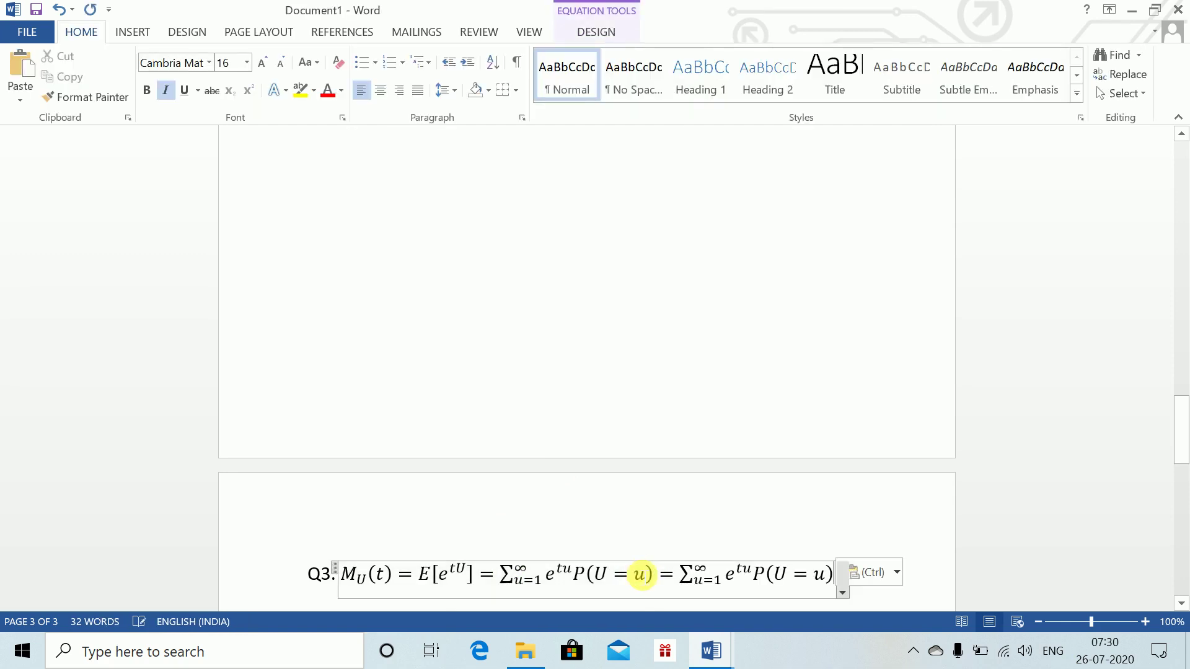
- Replace P(U=u) in the second sum of the Q3 equation with pq^(u-1), with u-1 as a superscript
key(BackSpace)
key(BackSpace)
key(BackSpace)
key(BackSpace)
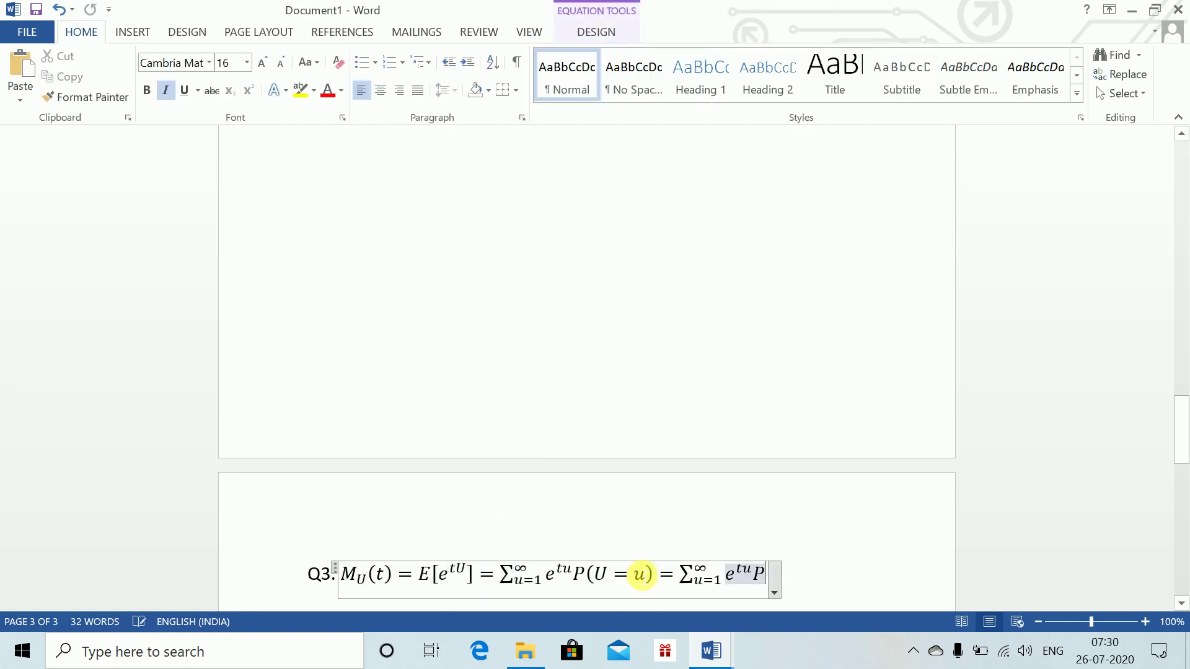
text(pq)
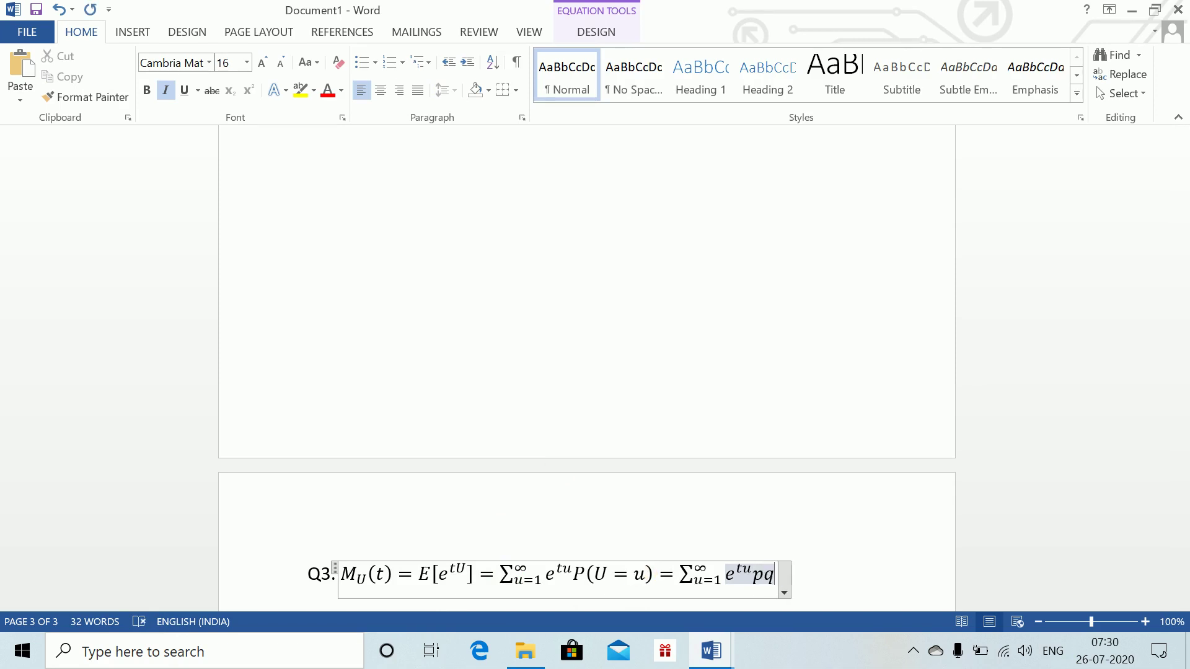
text(^)
text((u-1))
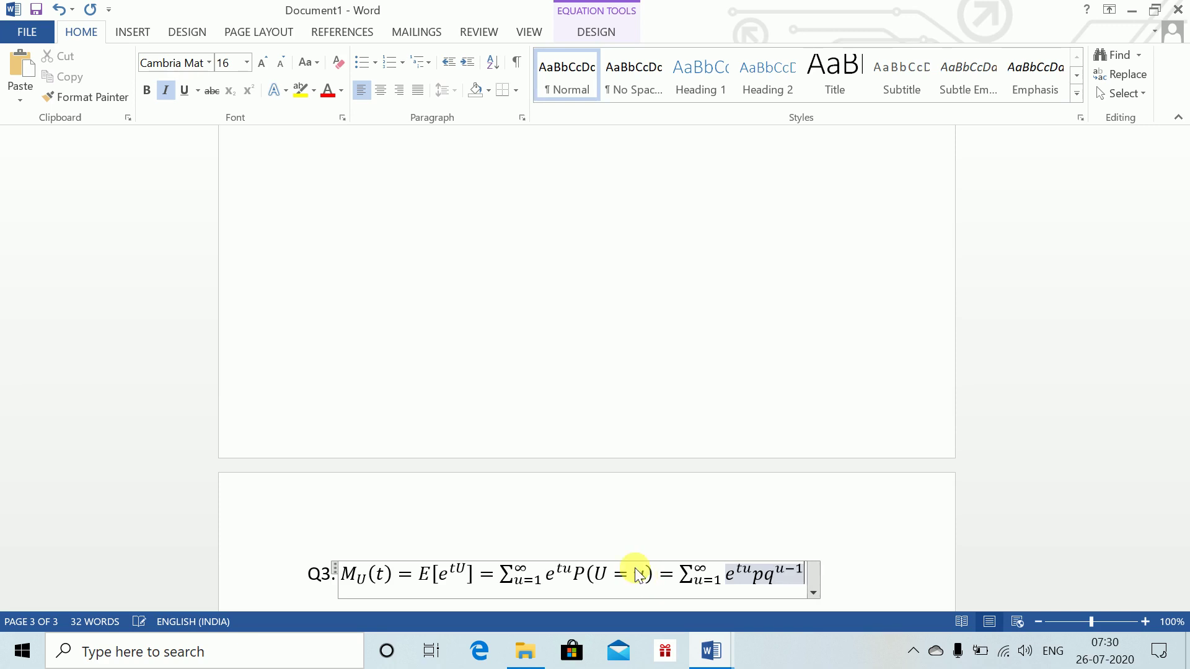
key(Right)
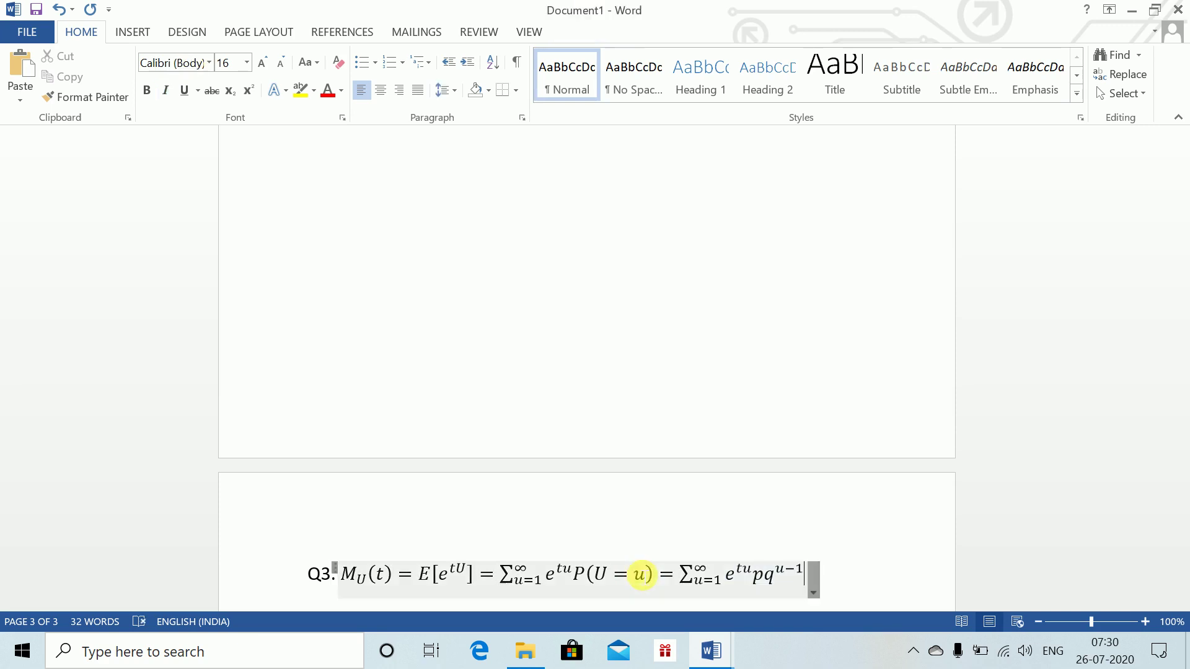
- Start a new equation on the line below with = pe^t + pe^(2t) +, using superscripts for t and 2t
key(Return)
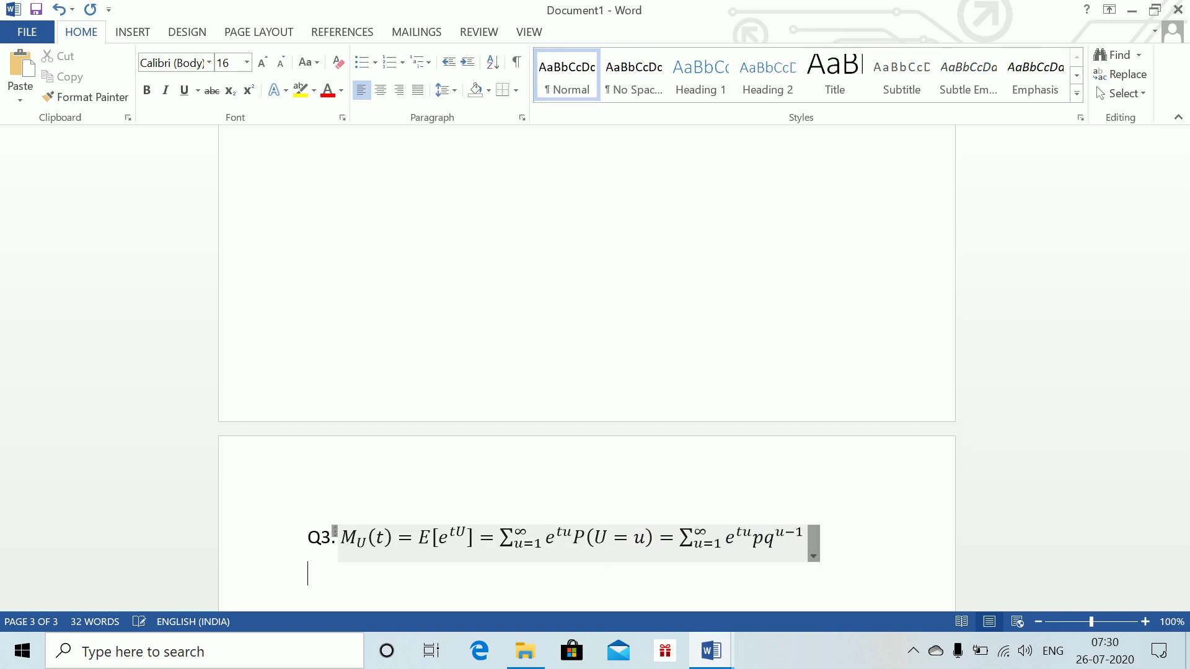
key(alt+equal)
text(=pE)
key(BackSpace)
text(e)
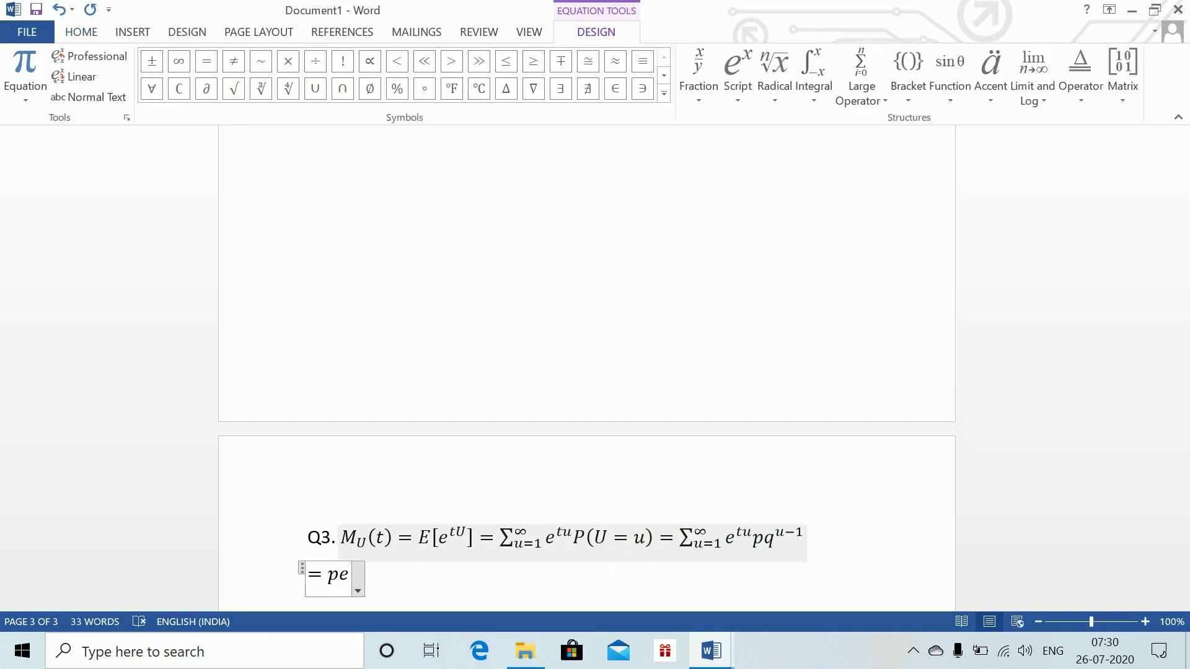
text(^t + pe^(2t) +)
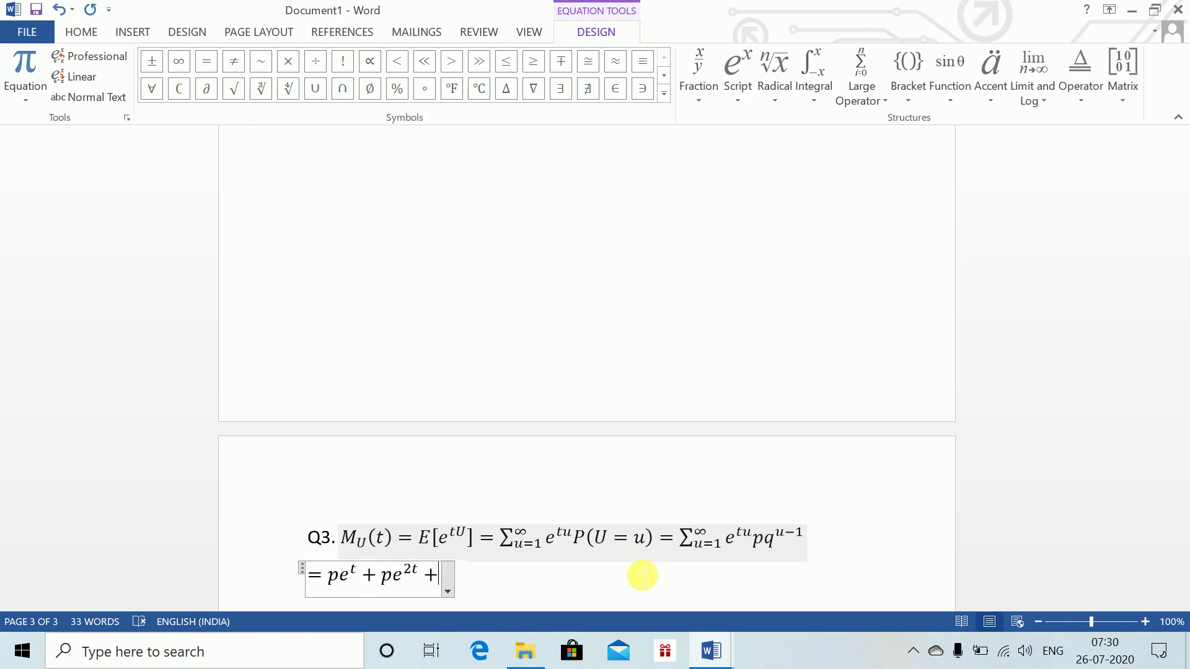
- Insert q after p in the second term of the expansion, making it pqe^(2t)
key(Left)
key(Left)
key(Left)
key(Left)
text(q)
- Append pq^2 e^(3t) + ⋯. to the end of the expansion, with 2 and 3t as superscripts
key(Right)
key(Right)
key(Right)
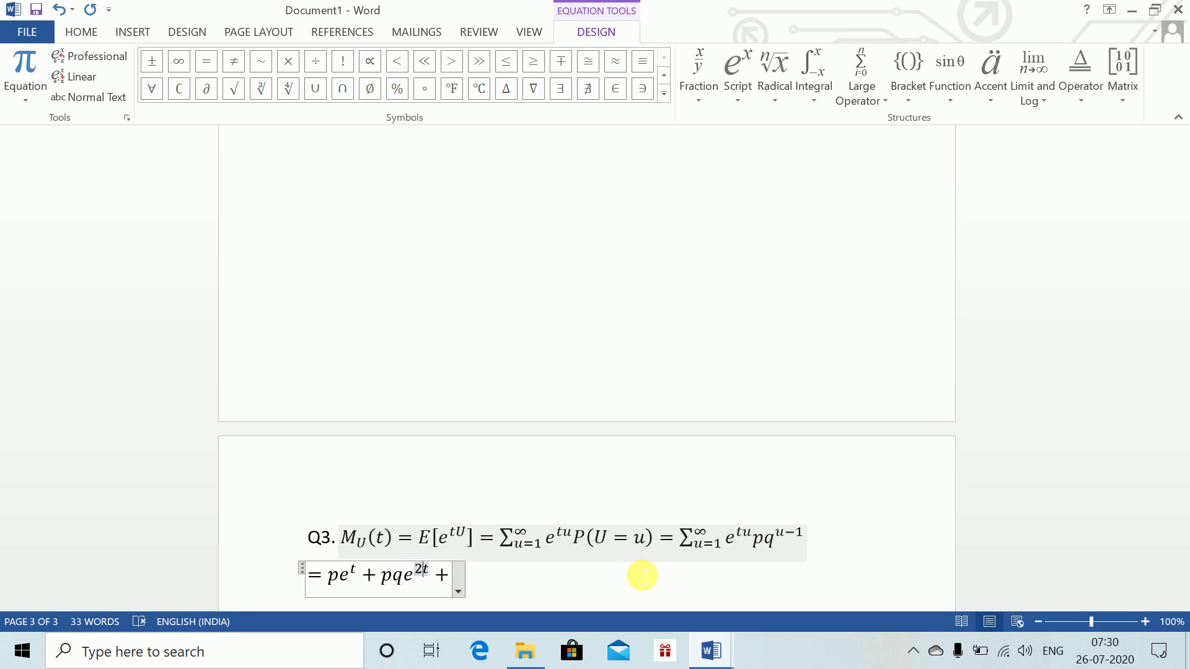
key(Right)
key(Right)
key(Right)
key(Left)
text(pq^2 e)
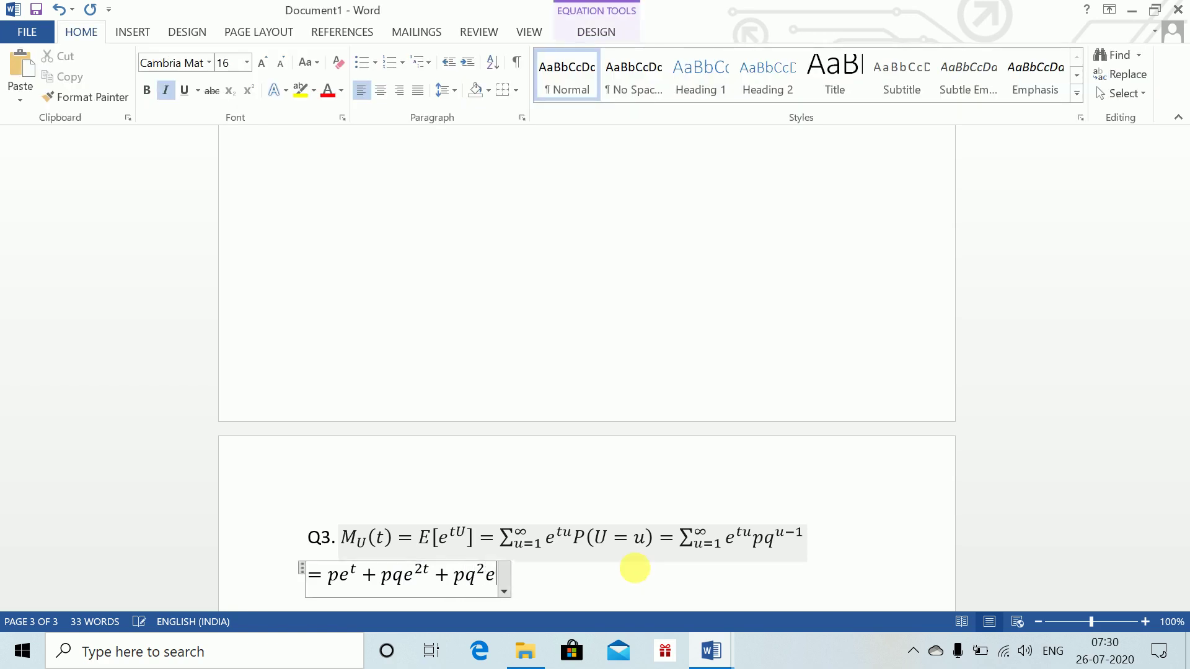
text(^(3t))
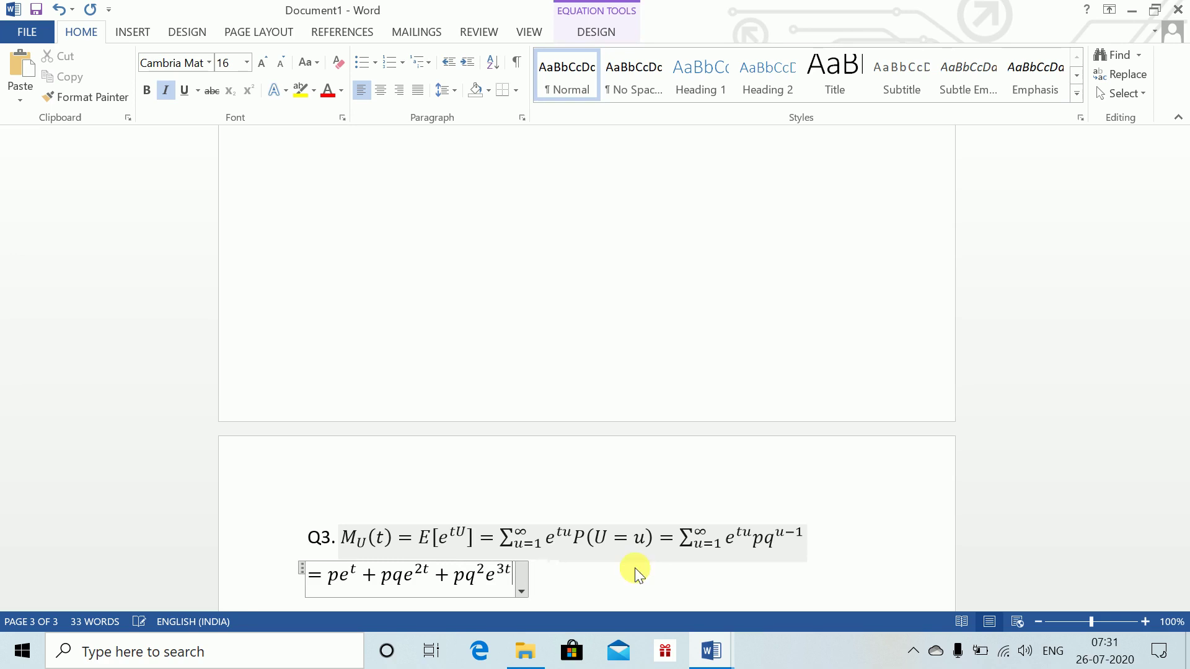
click(642, 575)
click(641, 575)
text(+\cdots .)
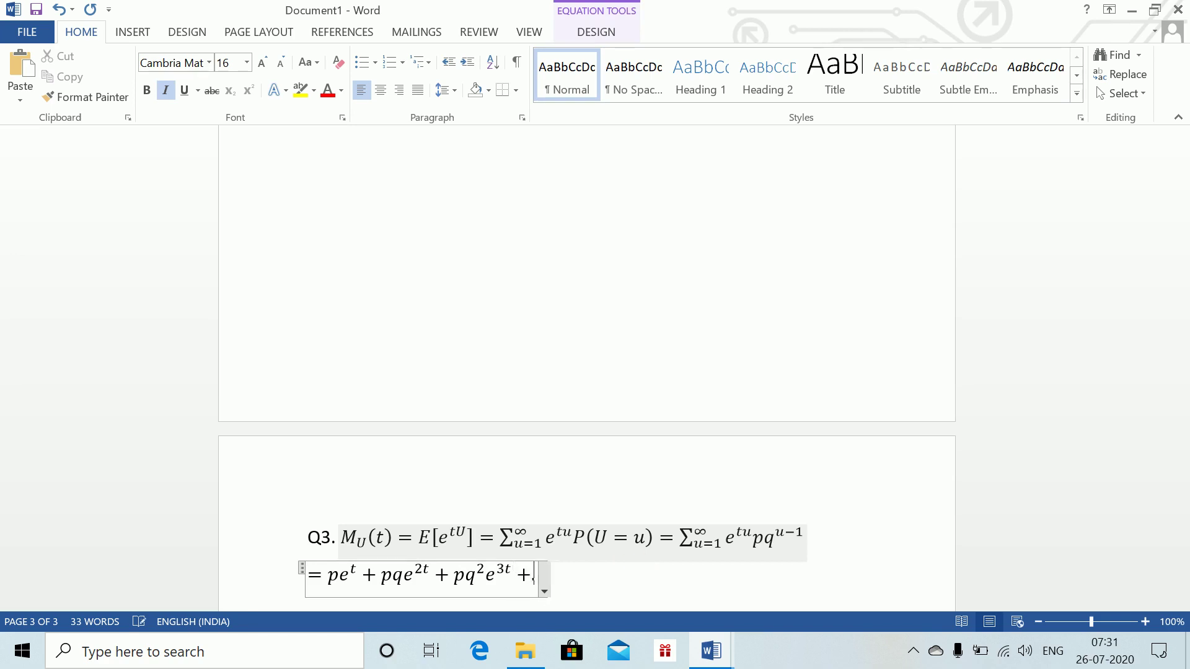
click(642, 575)
- Leave a blank line under the expansion and add the text "This is GP series,"
key(Return)
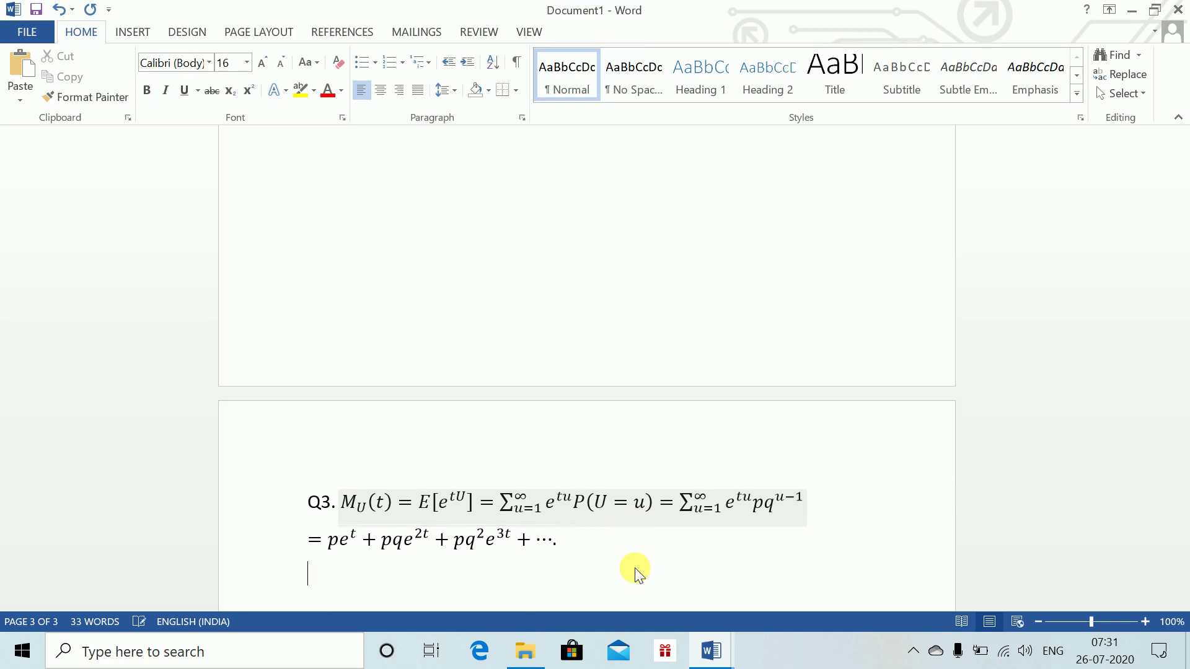
key(Return)
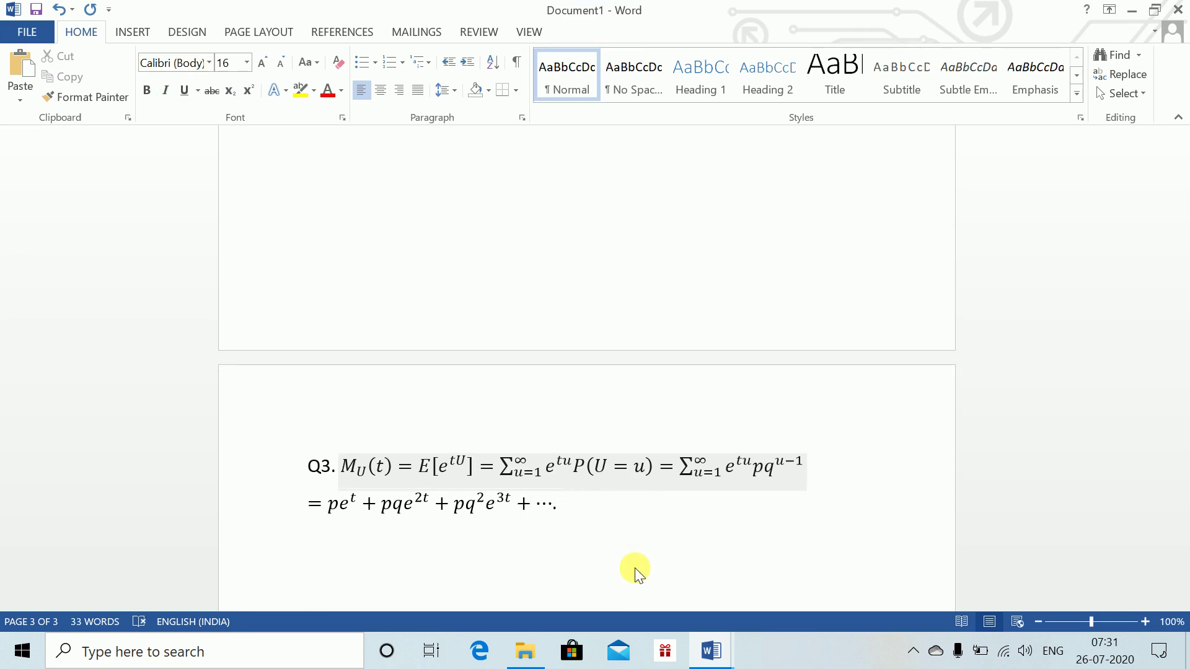
text(This is GP )
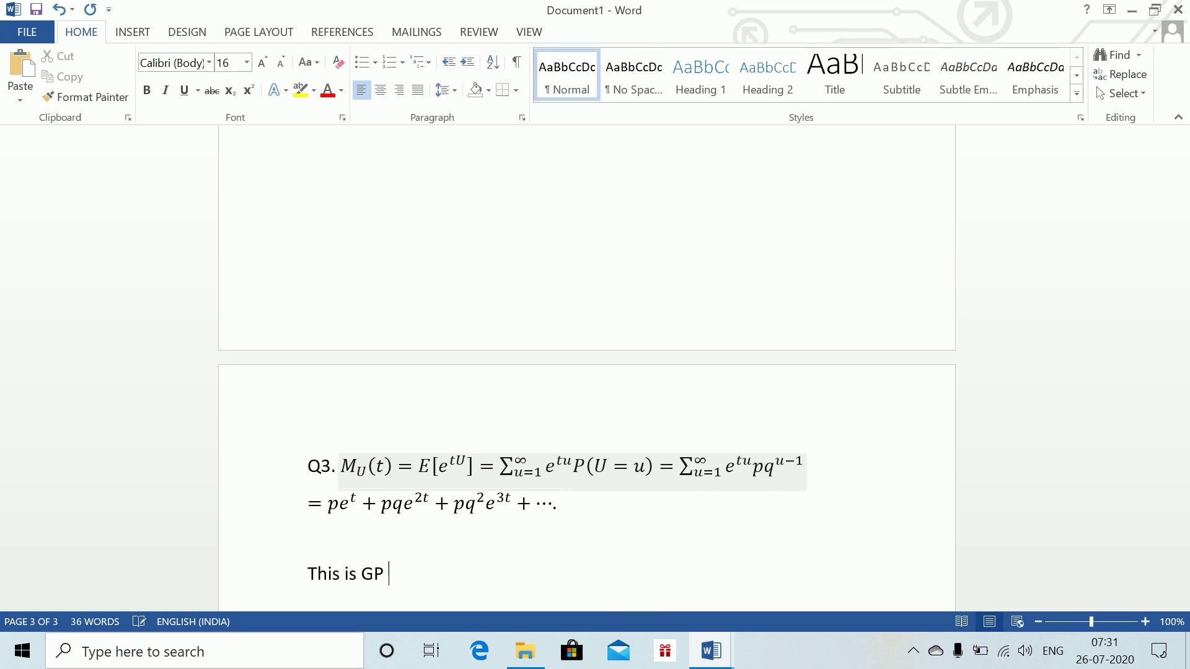
text(series,)
- Below the GP series text, enter the equation M_u(t) = pe^t/(1-qe^t), with the right side as a stacked fraction
key(Return)
key(alt+equal)
text(M)
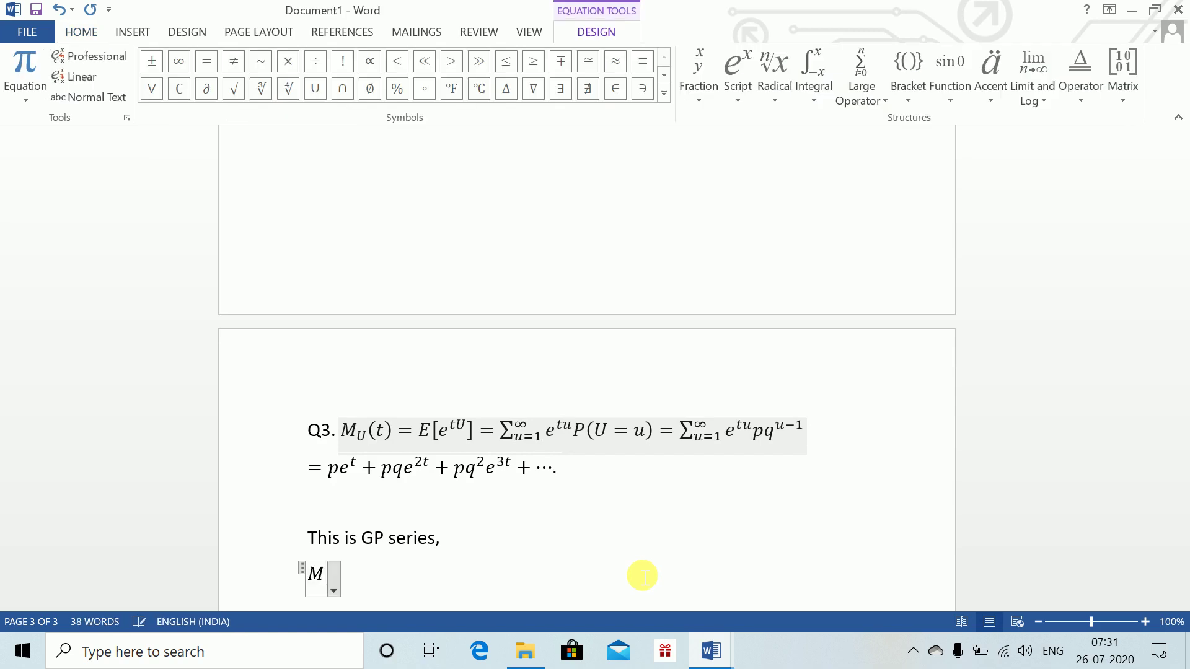
text(_u )
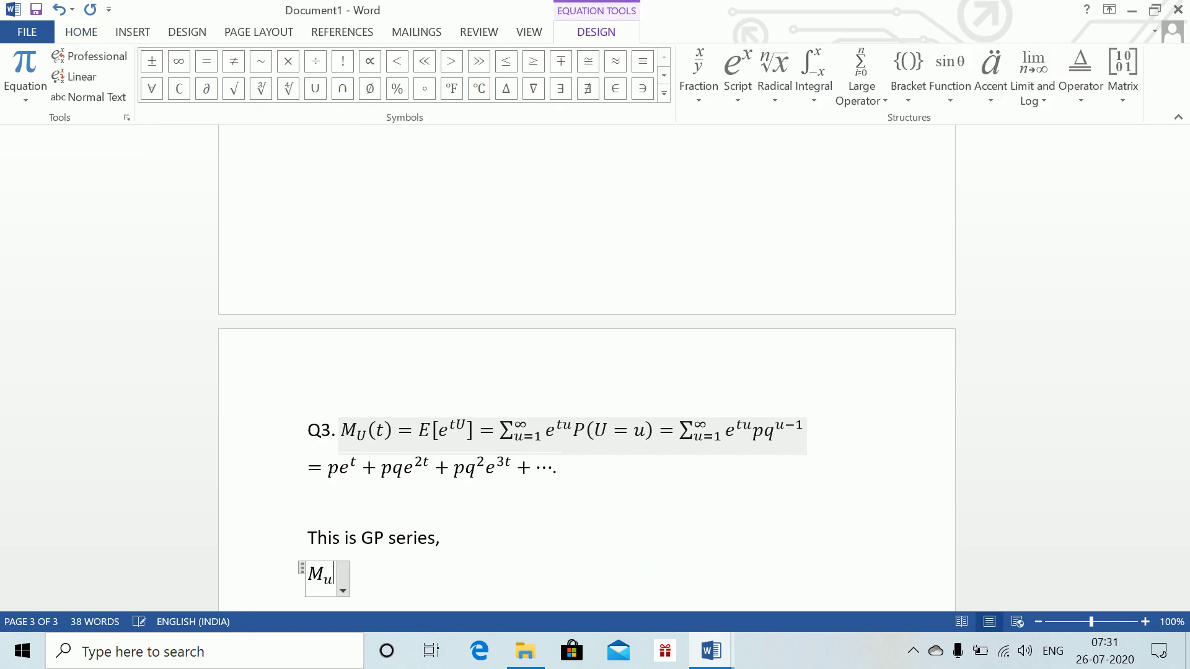
text((t)=)
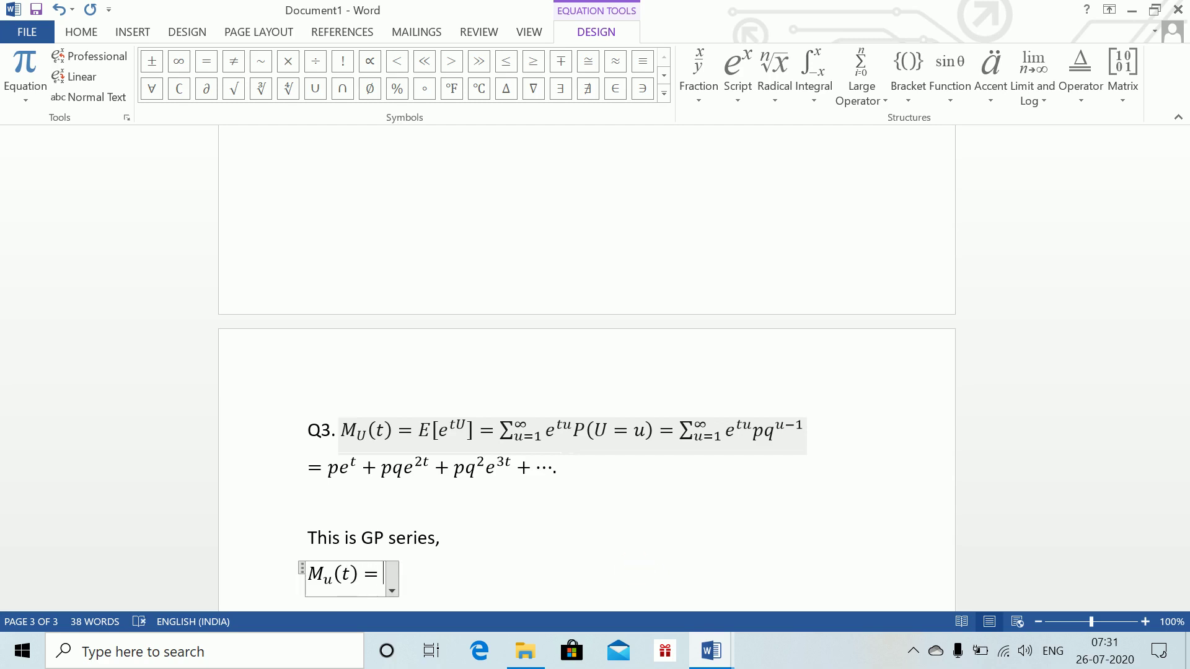
text(pe^)
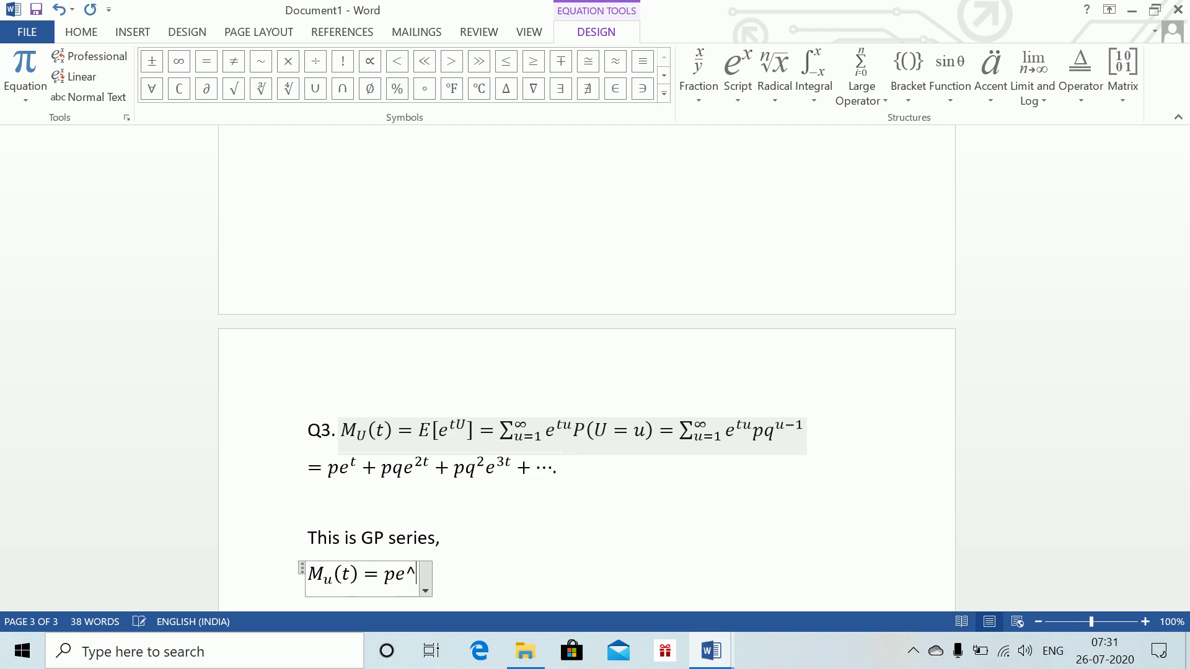
text(t/)
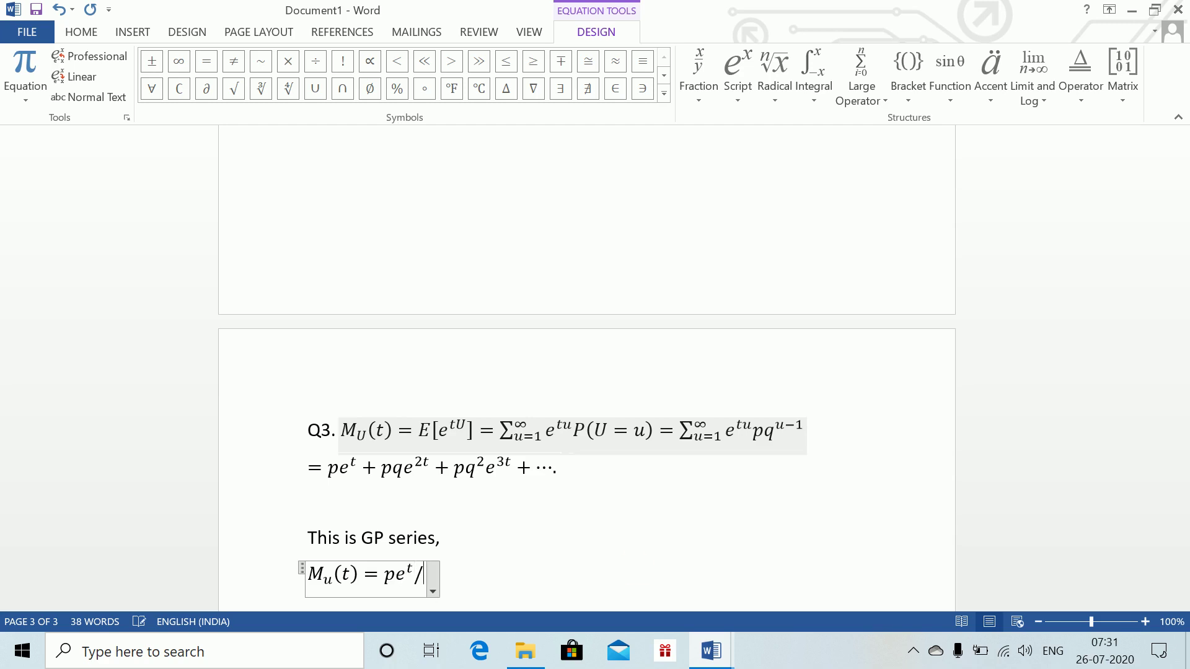
text(1-qe^)
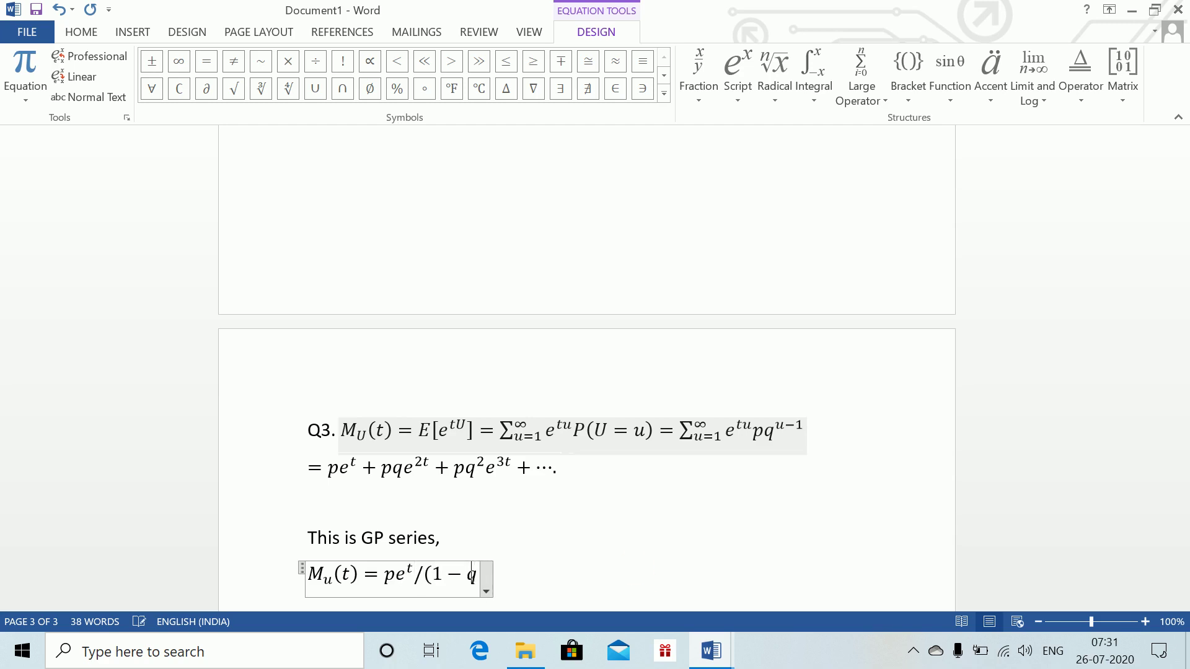
text(t)
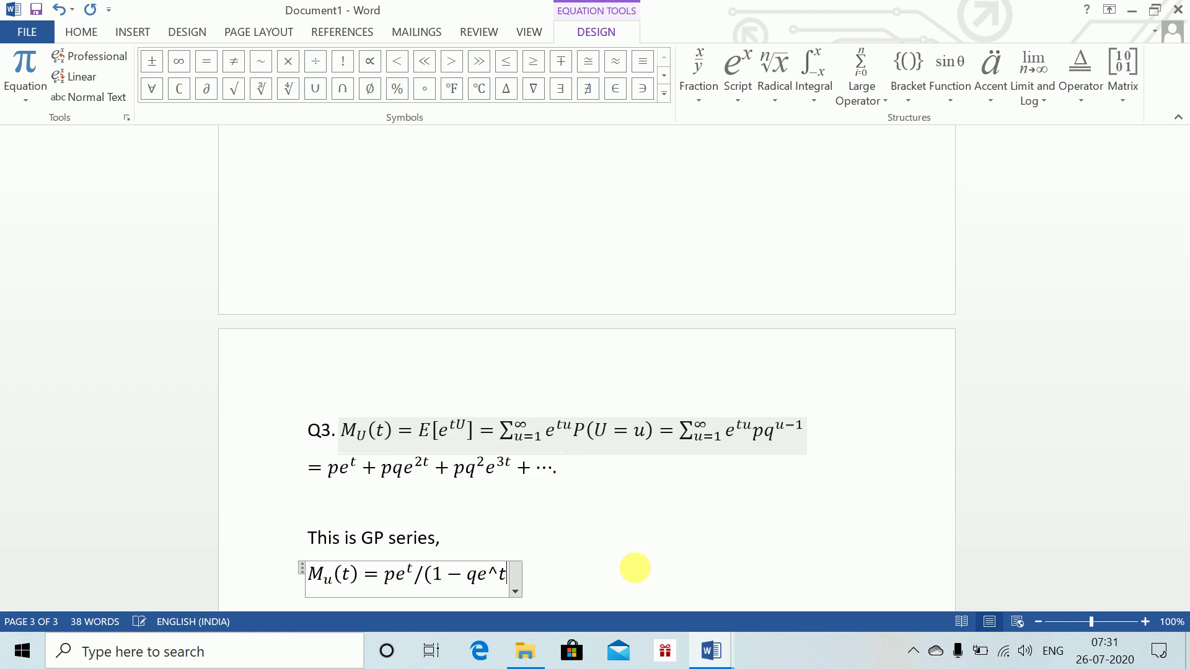
key(space)
text())
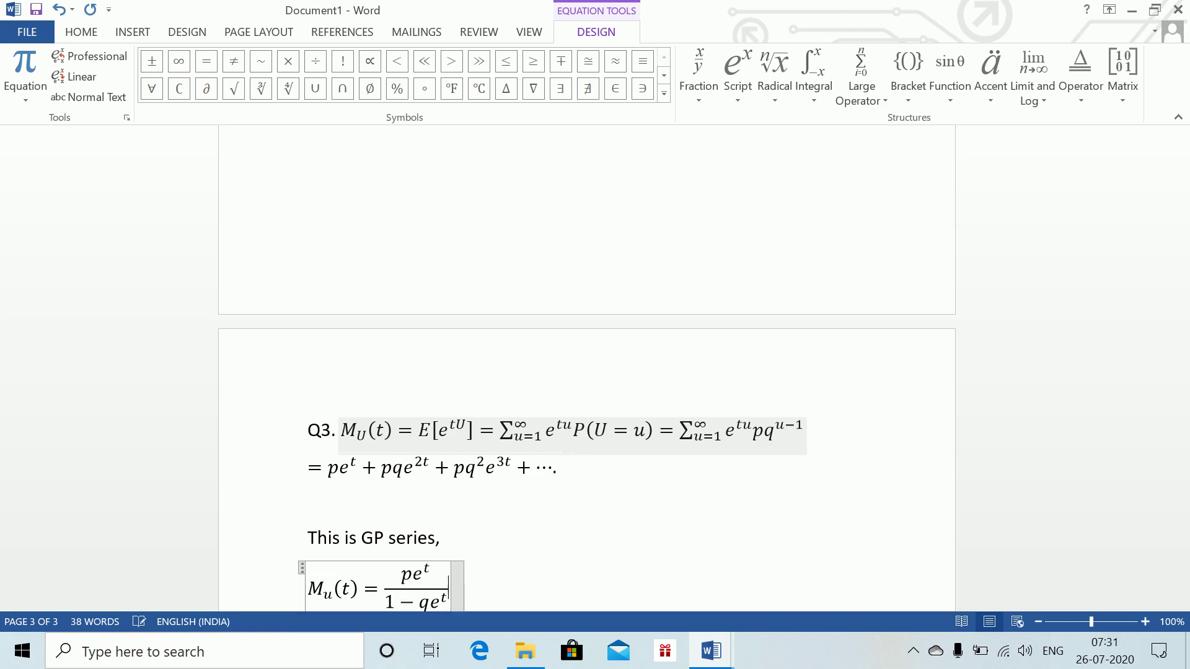
- Check the parts of Q3 in the Word Class 2 Chapter 2 document and label a new line (iii) below the M_u(t) equation
drag(1182, 438, 1182, 481)
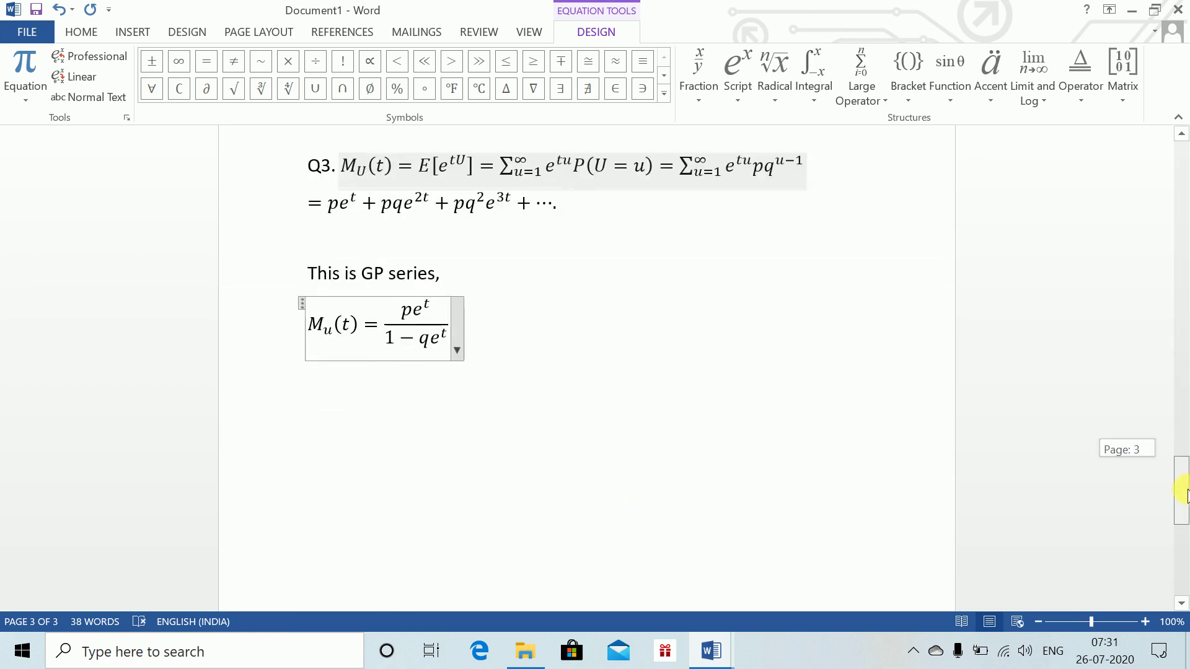
click(671, 341)
key(Return)
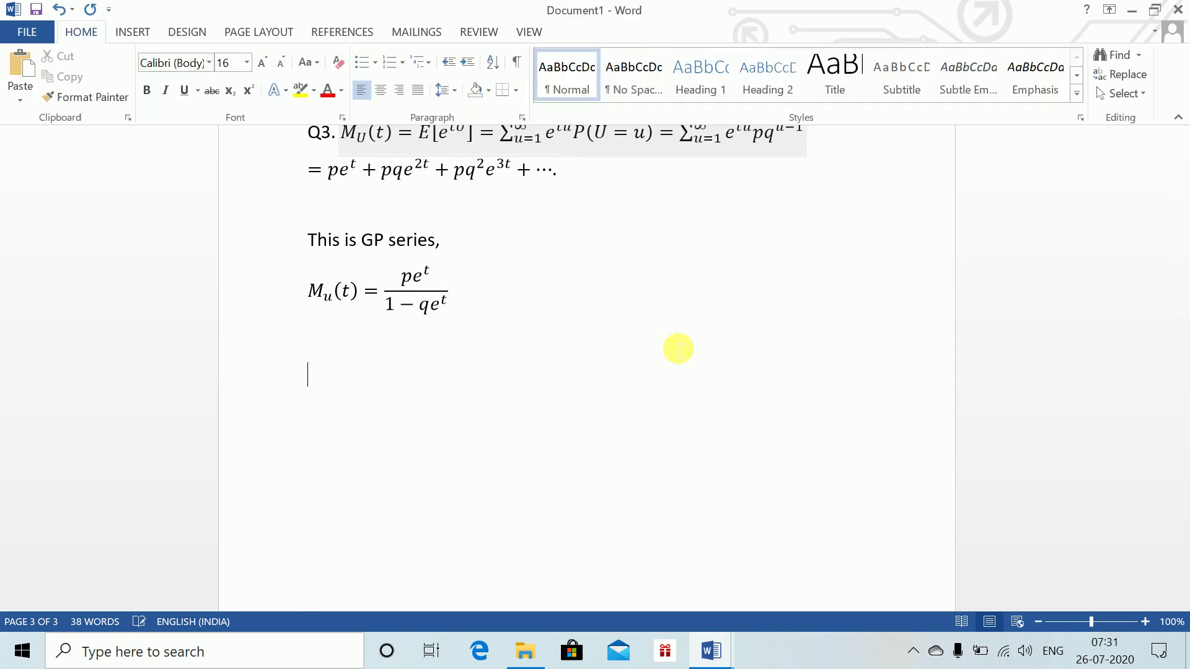
key(alt+Tab)
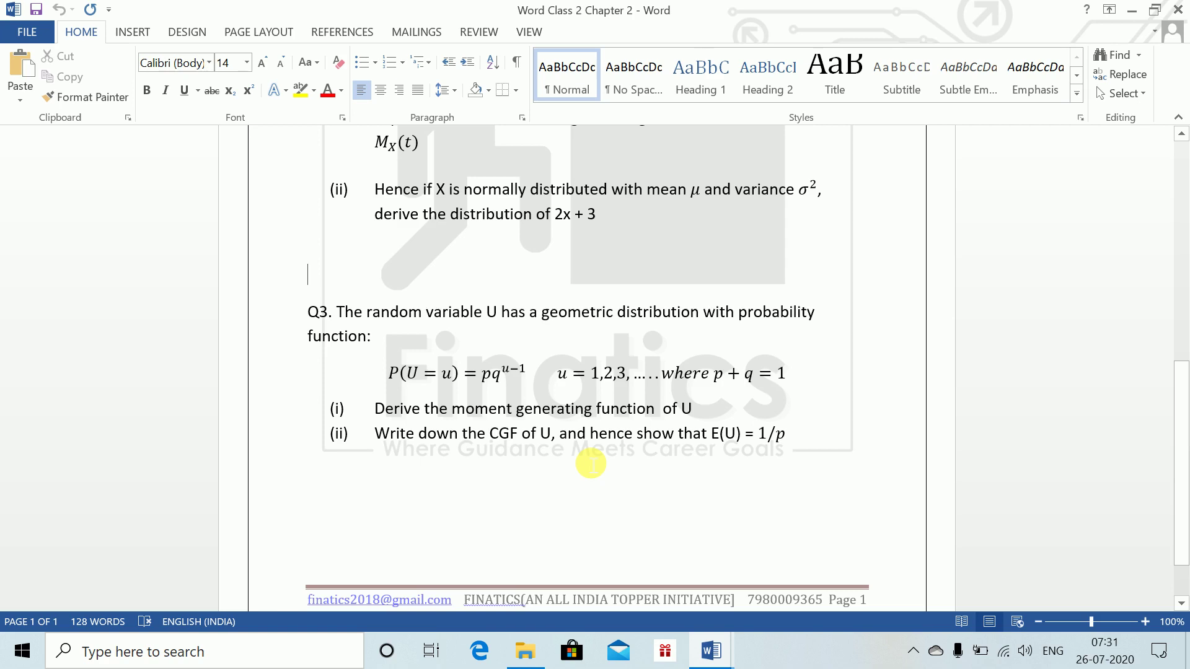
key(alt+Tab)
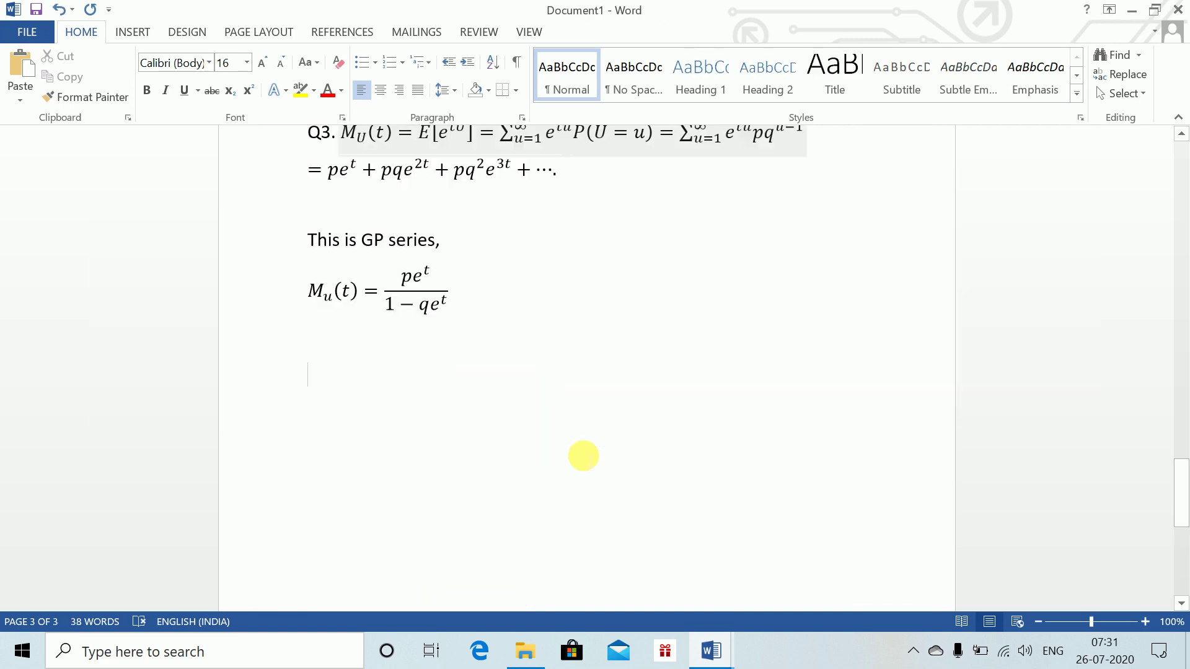
text((iii))
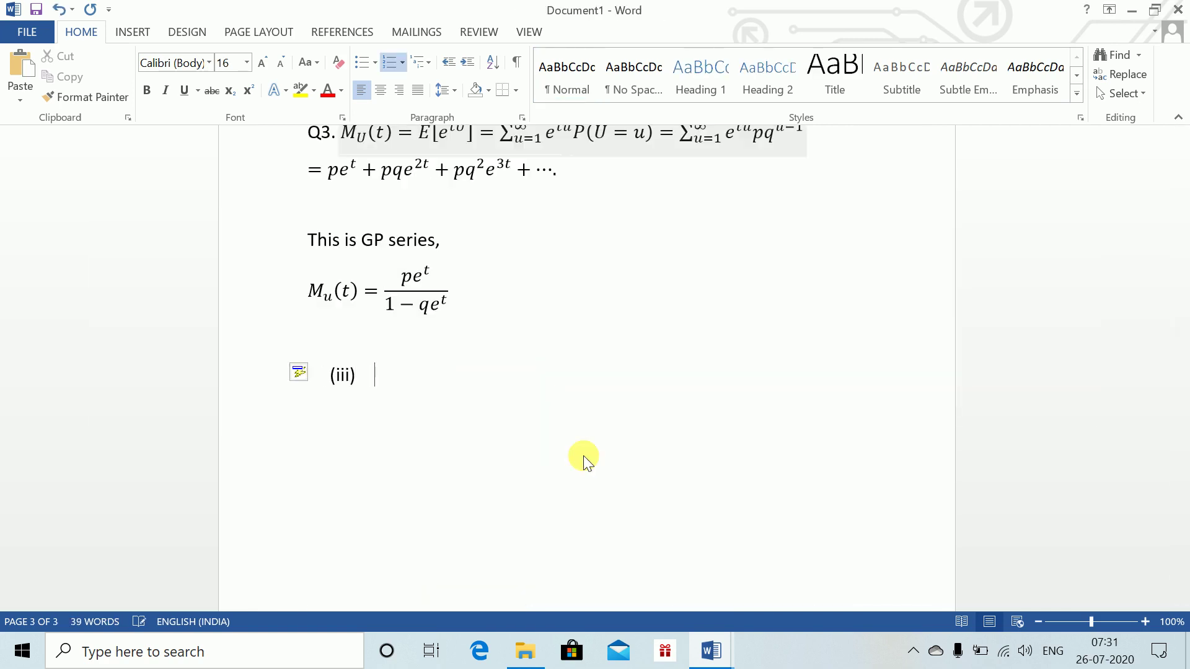
- Begin an equation beside the (iii) label with C_u(t) = ln (
key(alt+equal)
text(C)
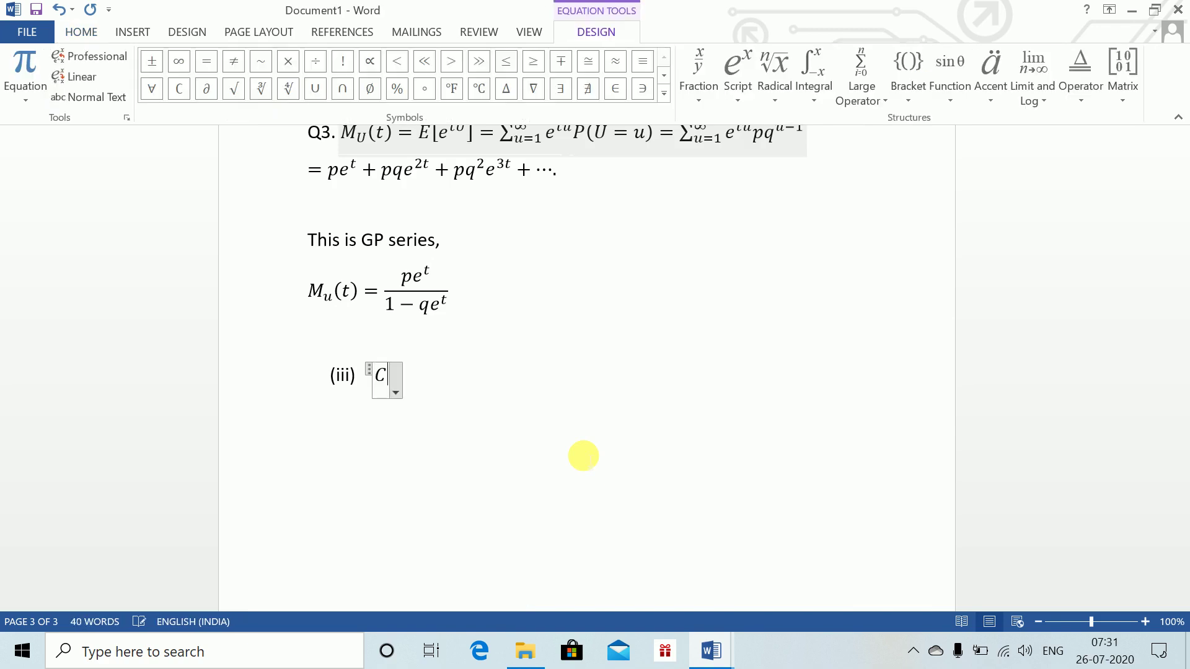
text(_u(y)
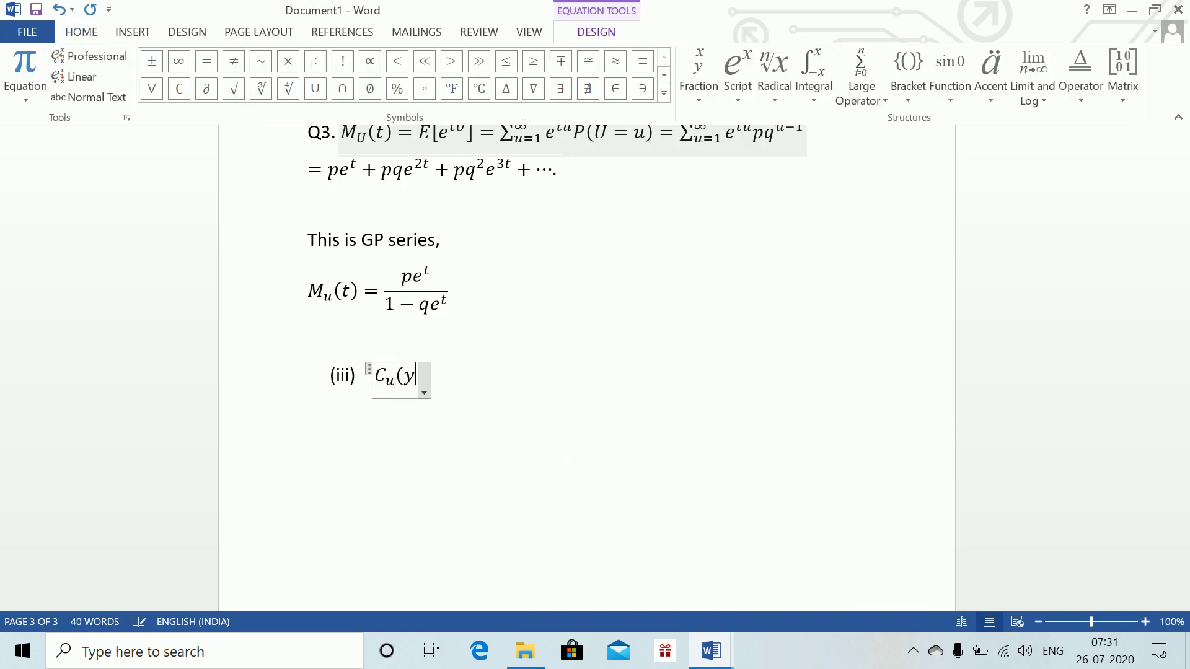
key(BackSpace)
text(t)=ln ()
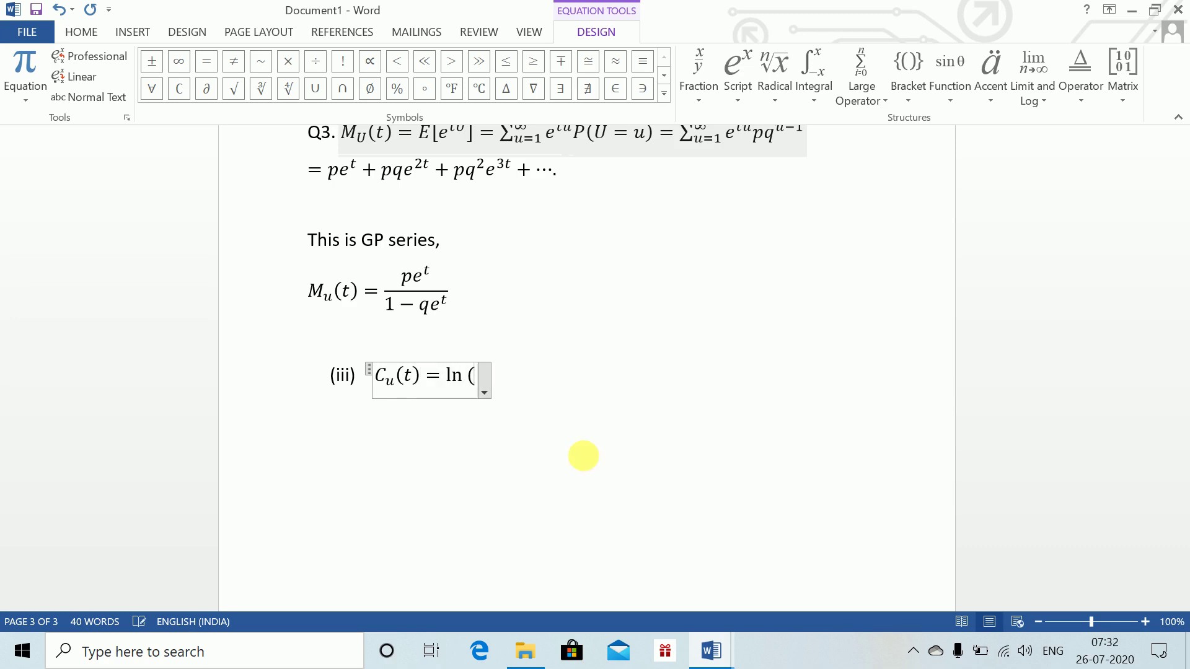
- Insert a copy of the fraction pe^t/(1-qe^t) after ln (, close the bracket and add an equals sign
drag(414, 277, 446, 304)
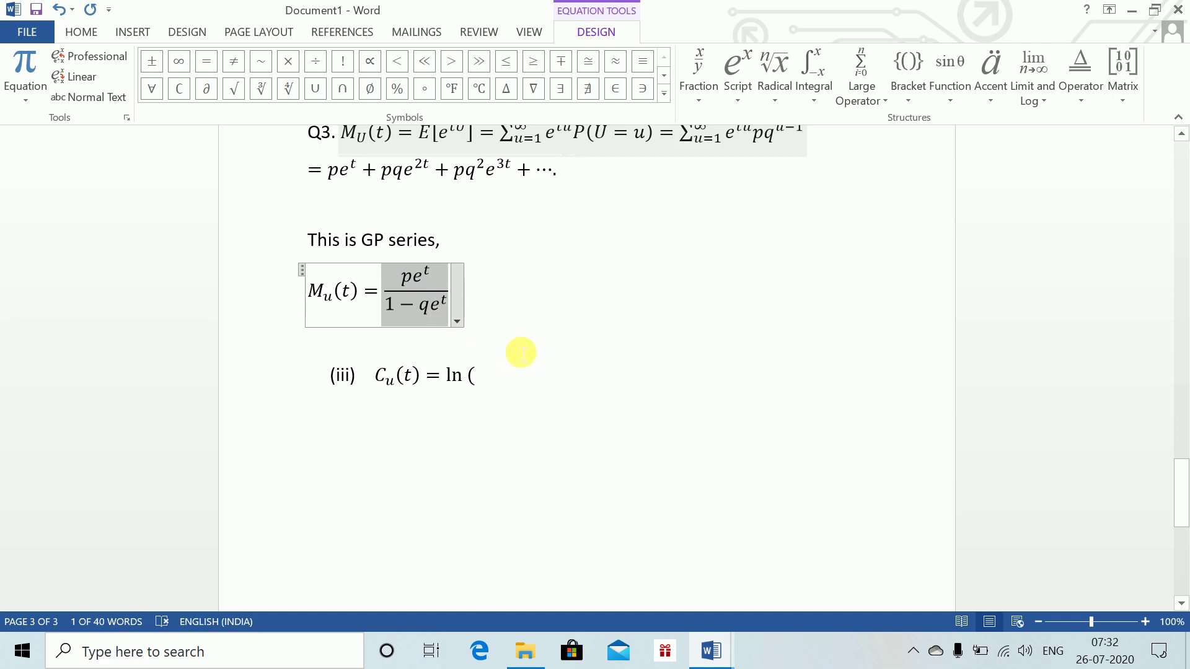
click(481, 378)
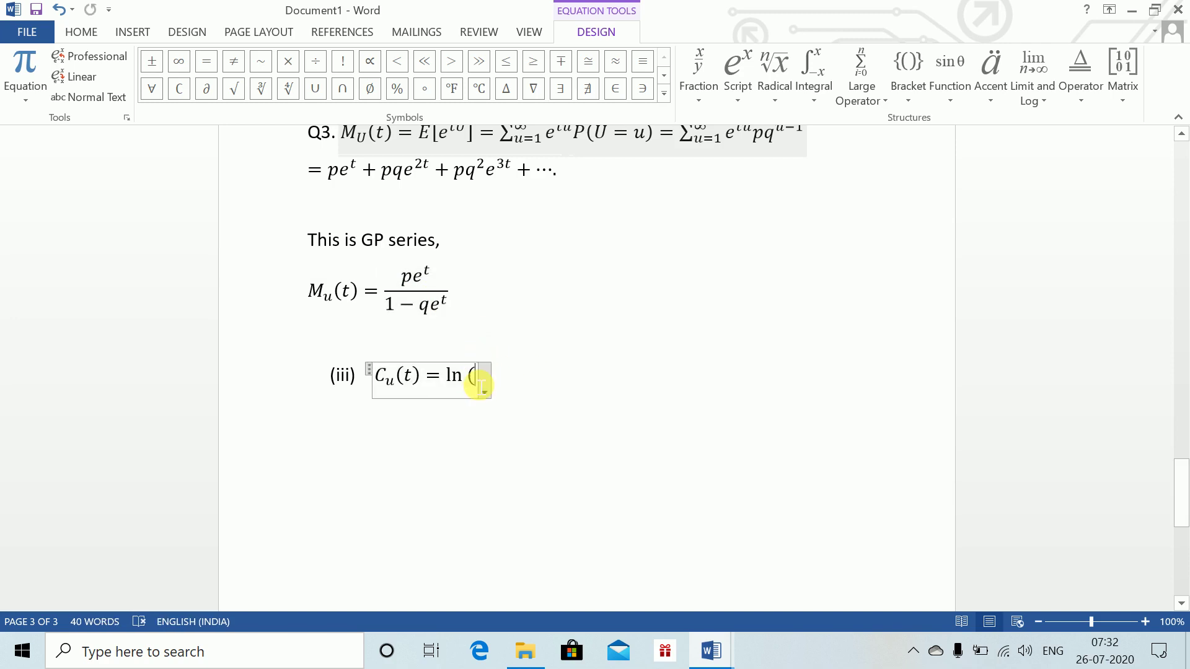
text(pe^t/(1−qe^t))
text()=)
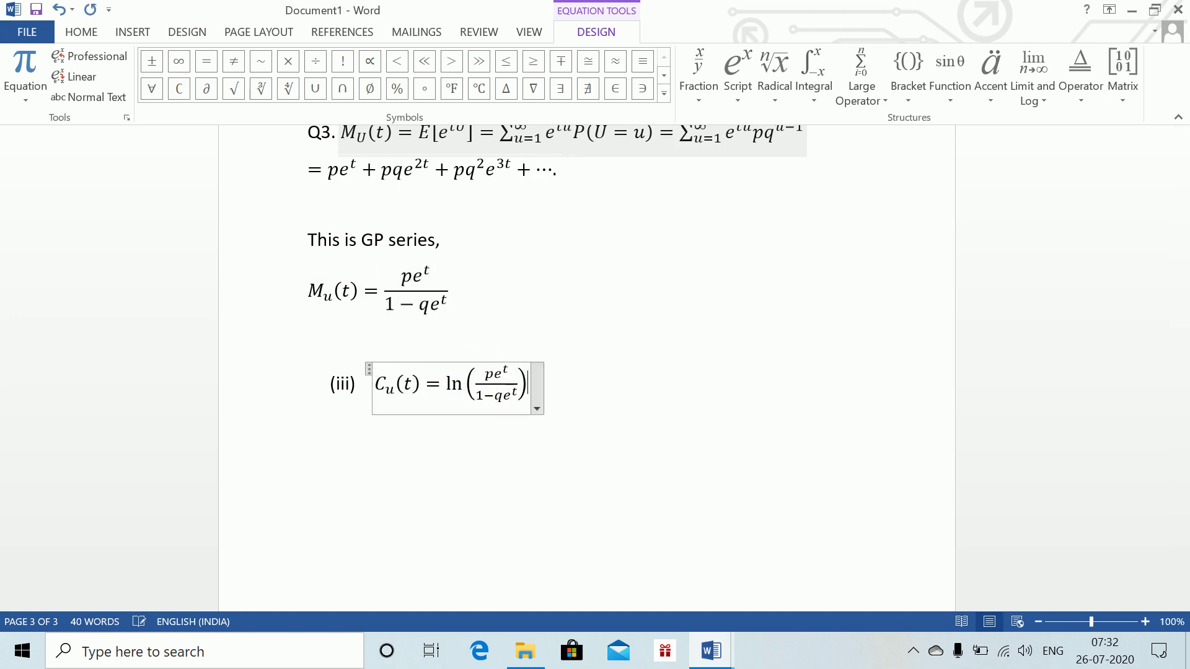
- Complete the C_u(t) equation in (iii) with ln p + t − ln (1 − qe^t), setting t as a superscript
text(ln p)
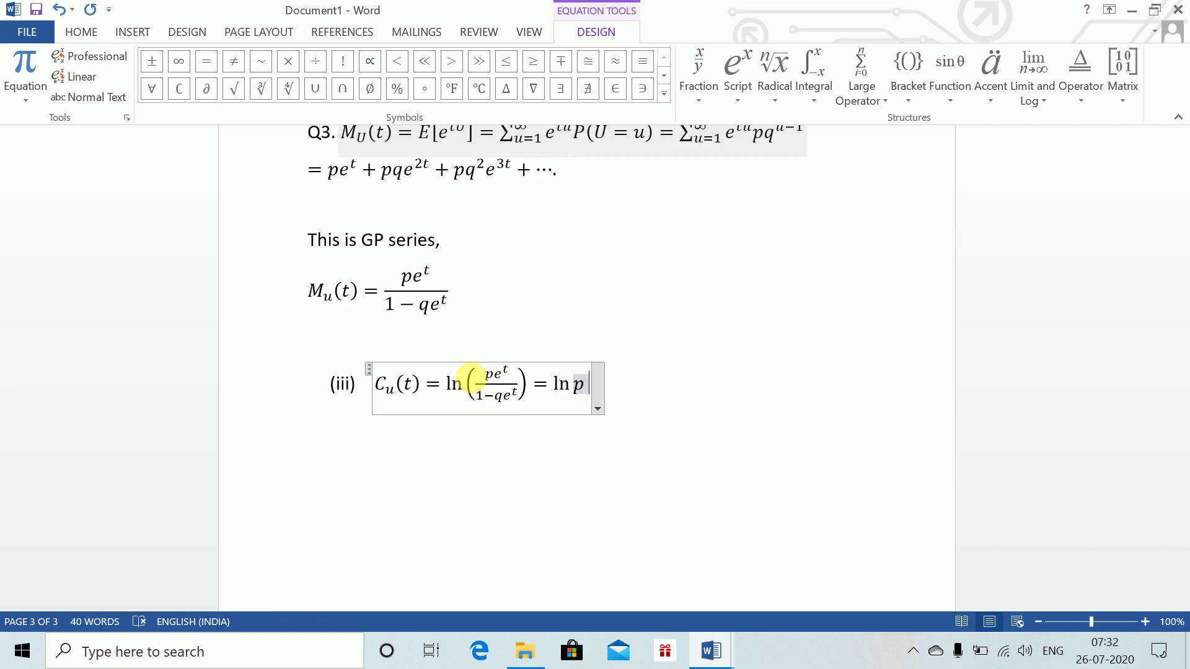
text(+t-ln(1-)
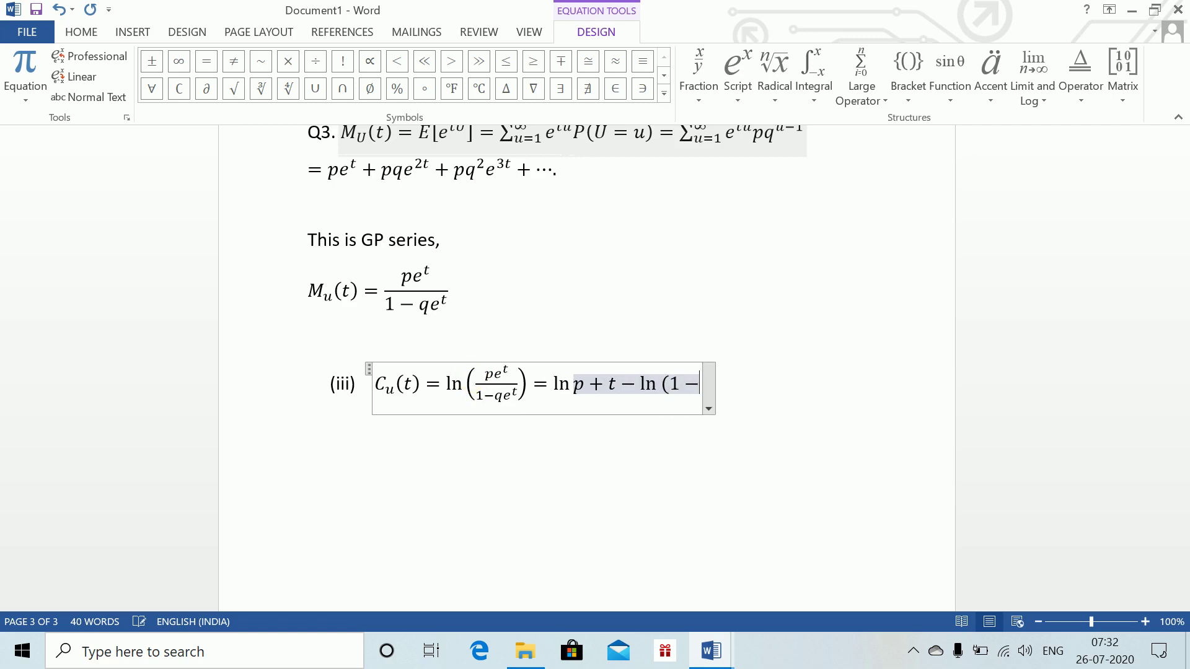
text(q)
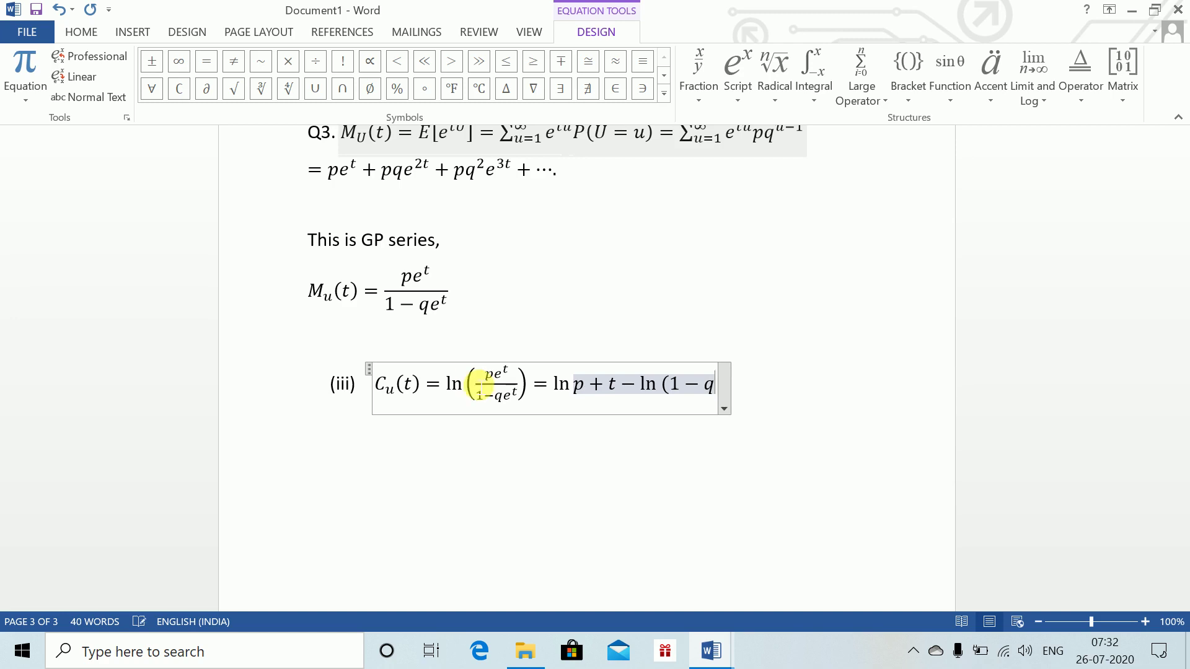
text(e^t)
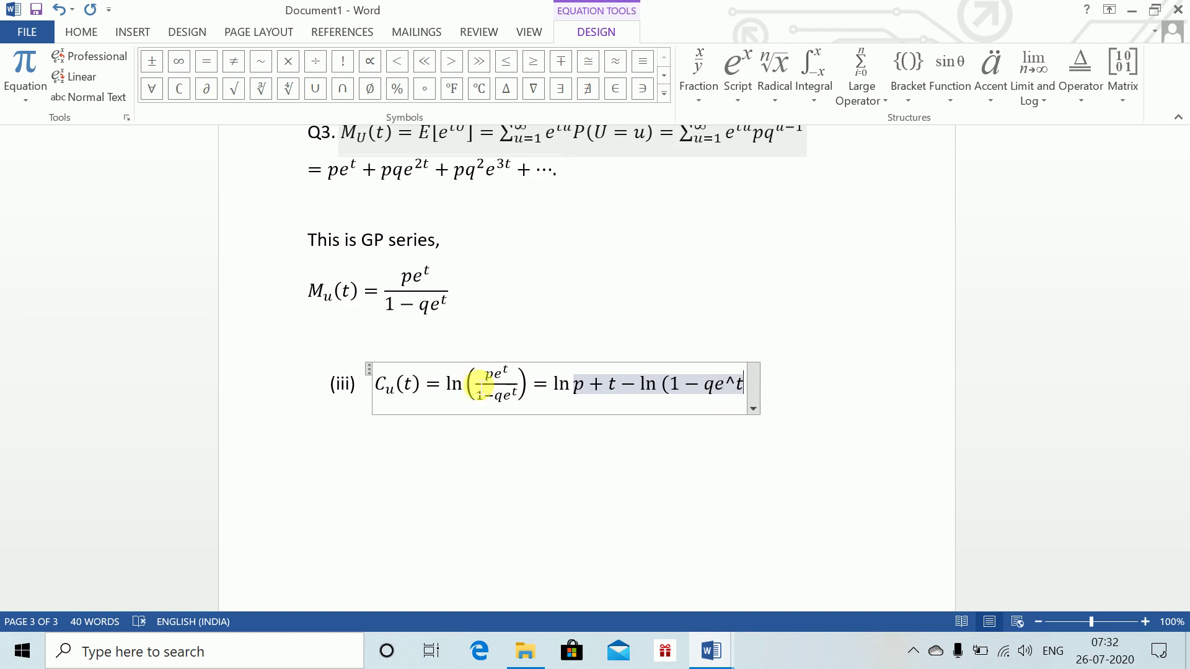
text())
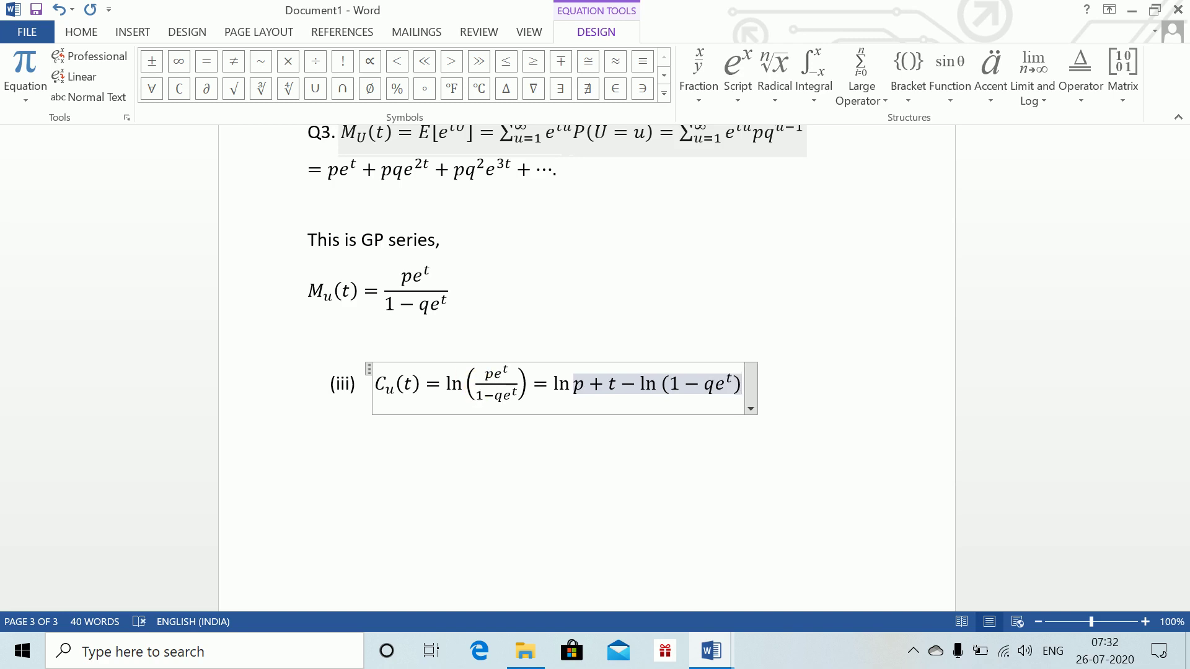
- Add the text line "Differentiating" directly below the C_u(t) equation
click(779, 404)
key(Return)
key(BackSpace)
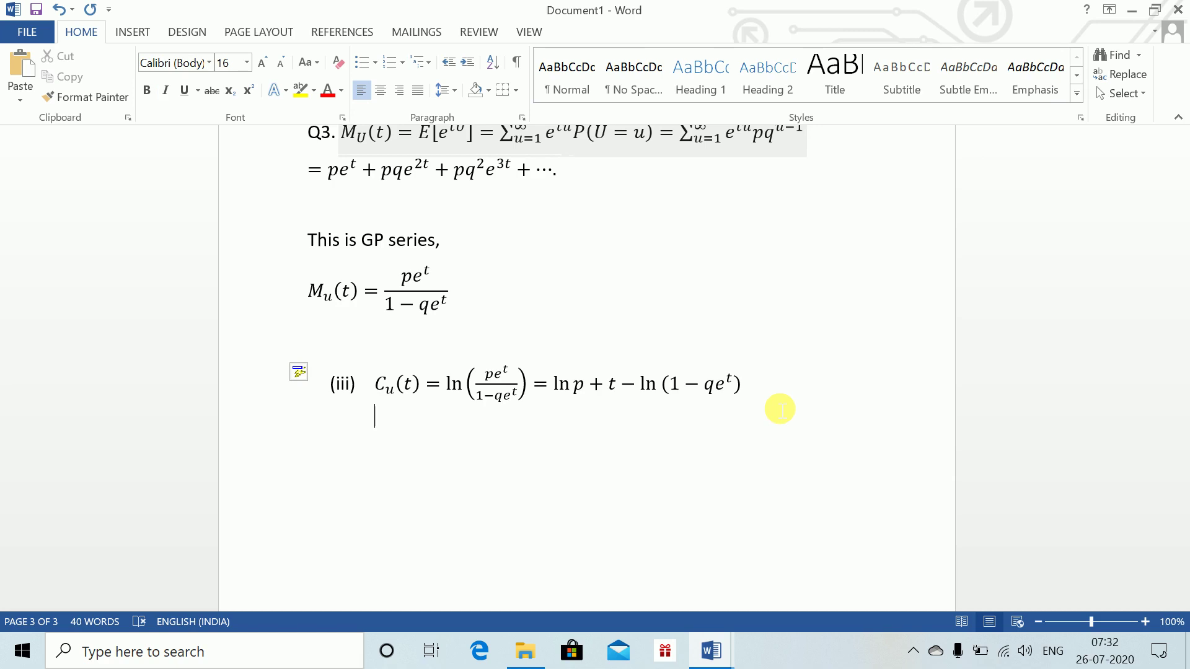
text(Di)
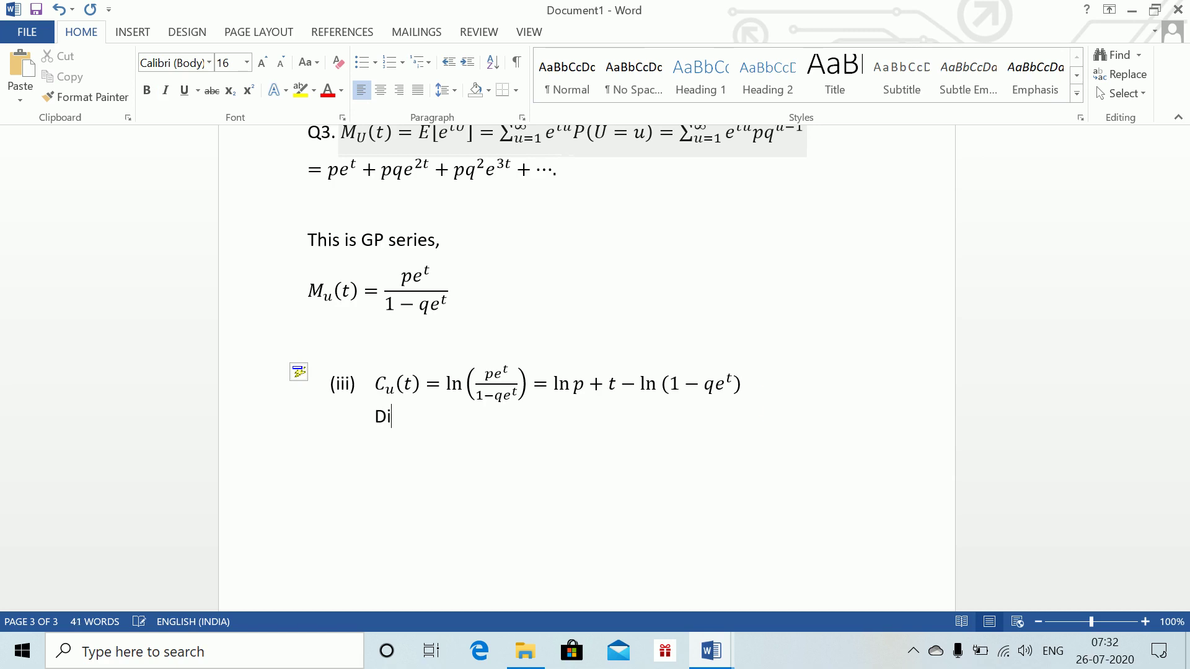
text(fferentiating)
key(BackSpace)
key(BackSpace)
text(ng)
key(Return)
- Begin an equation below "Differentiating" with C'_U(t) =, using U as subscript and a prime mark
key(alt+equal)
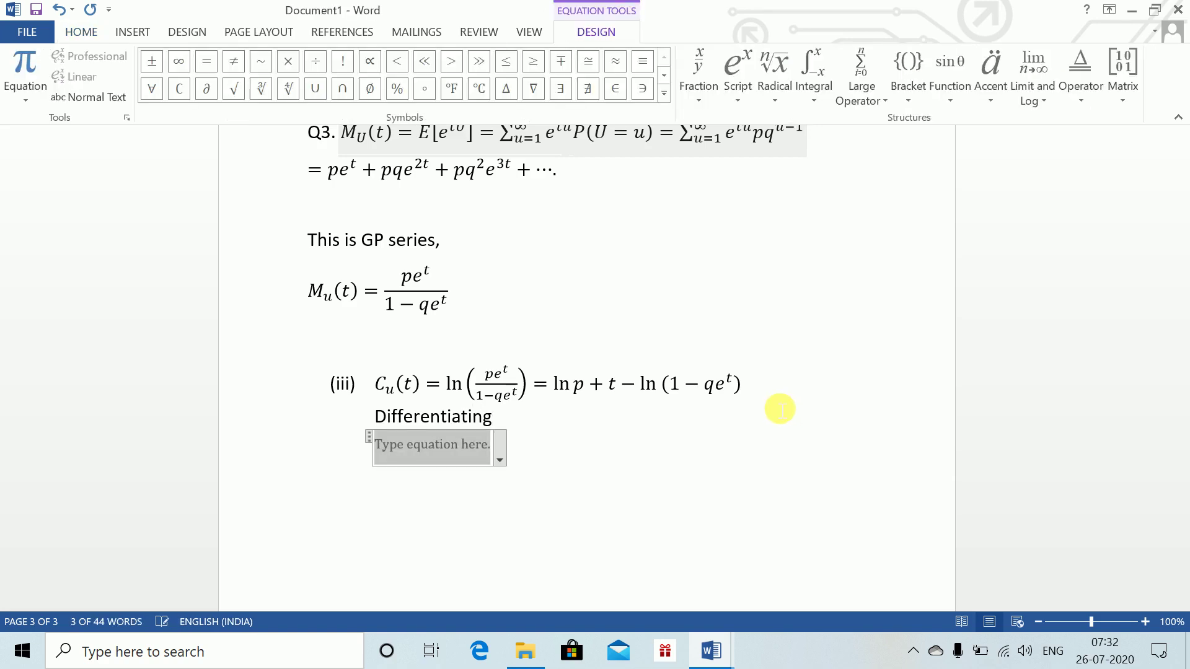
text(C)
key(BackSpace)
text(C_U't)
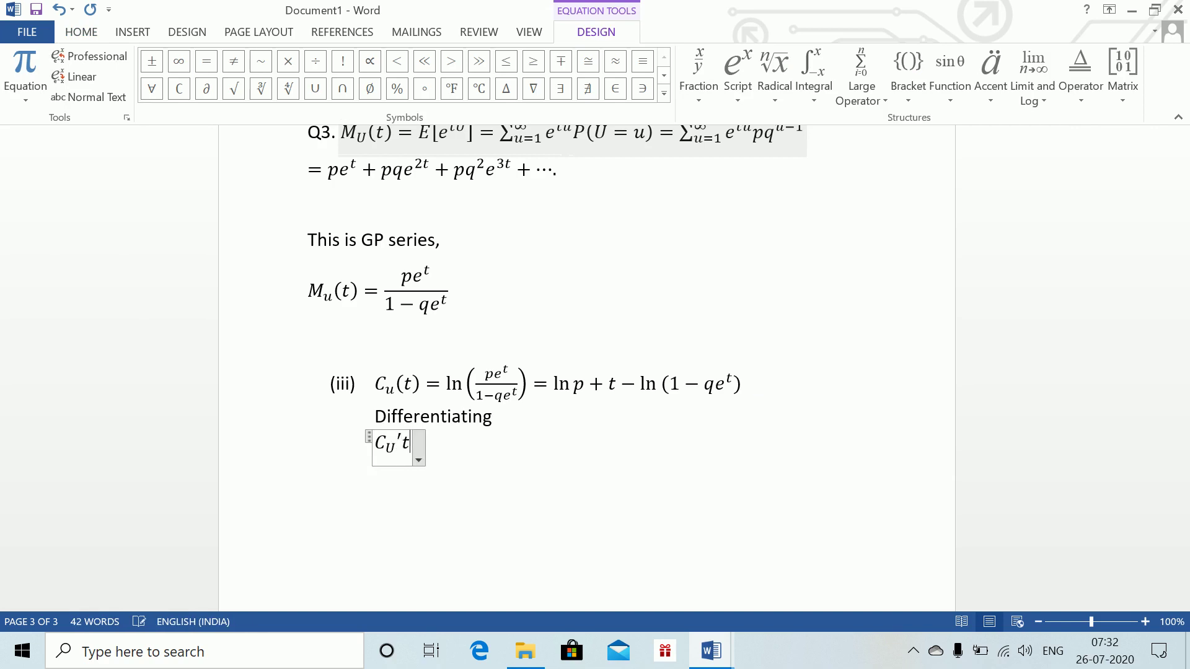
key(BackSpace)
text((t) = )
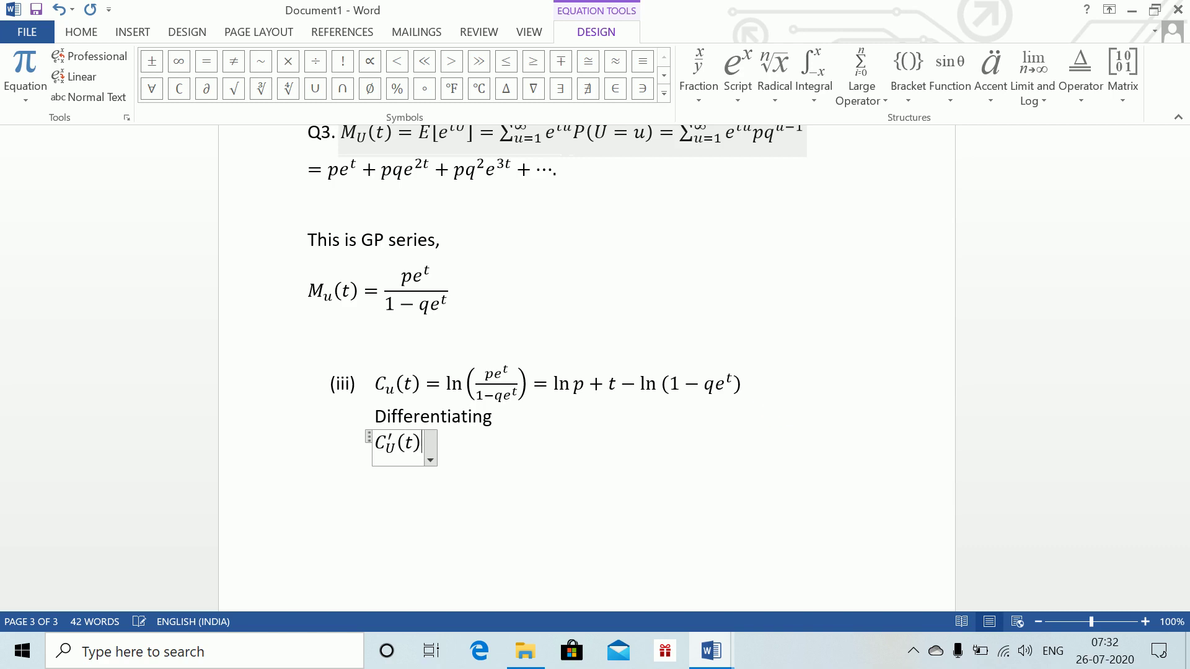
- Enter 1 − (−(qe^t)/(1 − qe^t) on the right side of the C'_U(t) equation, as a stacked fraction
text(1-(-)
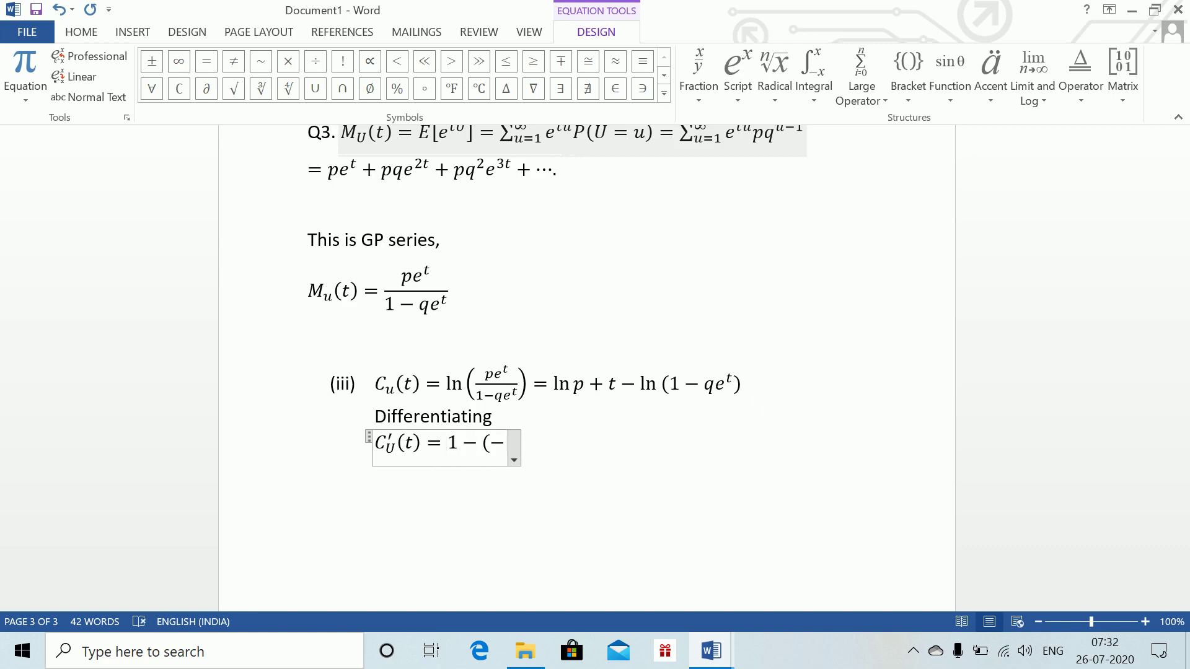
text((q)
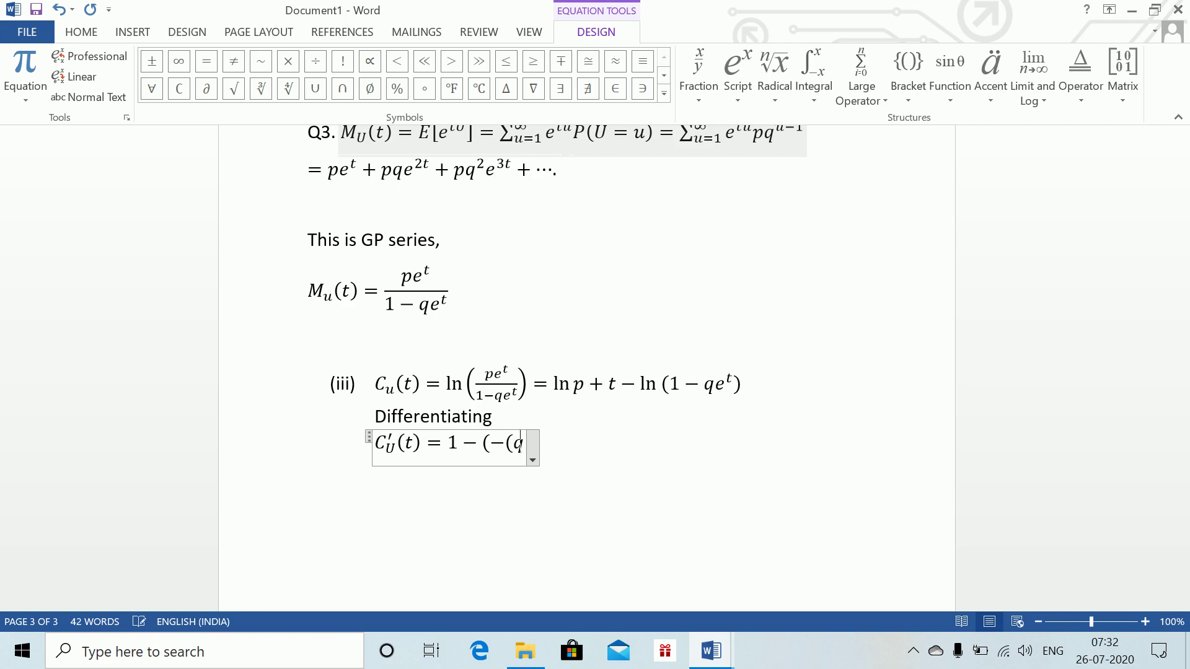
text(e^t)
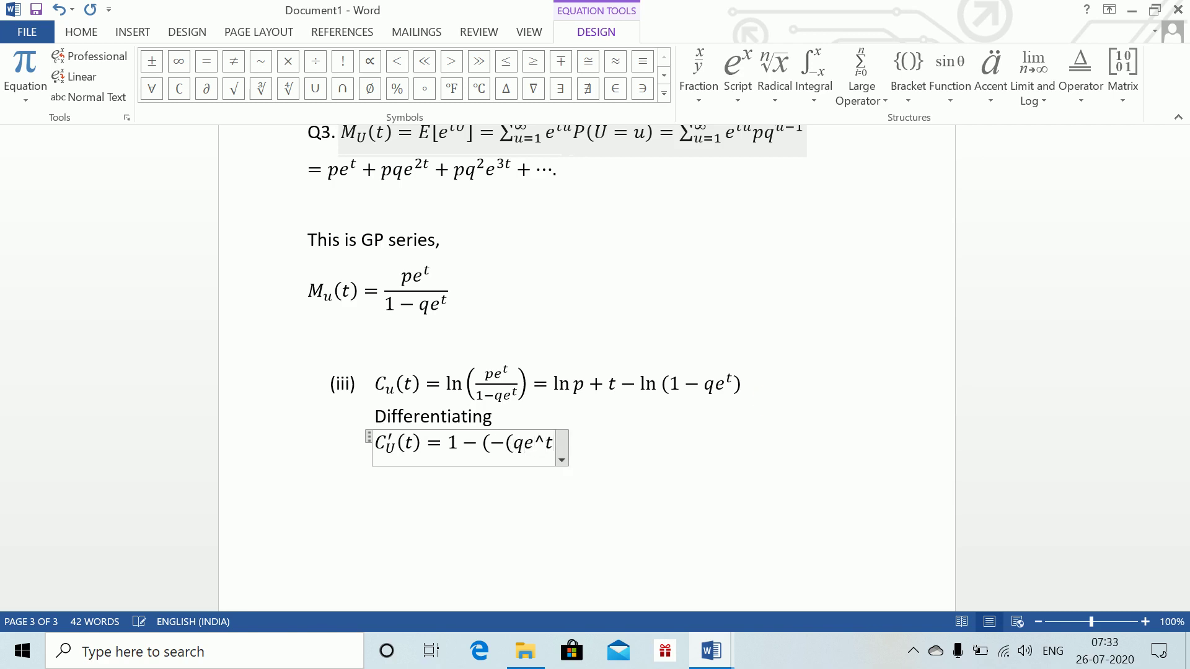
text()/)
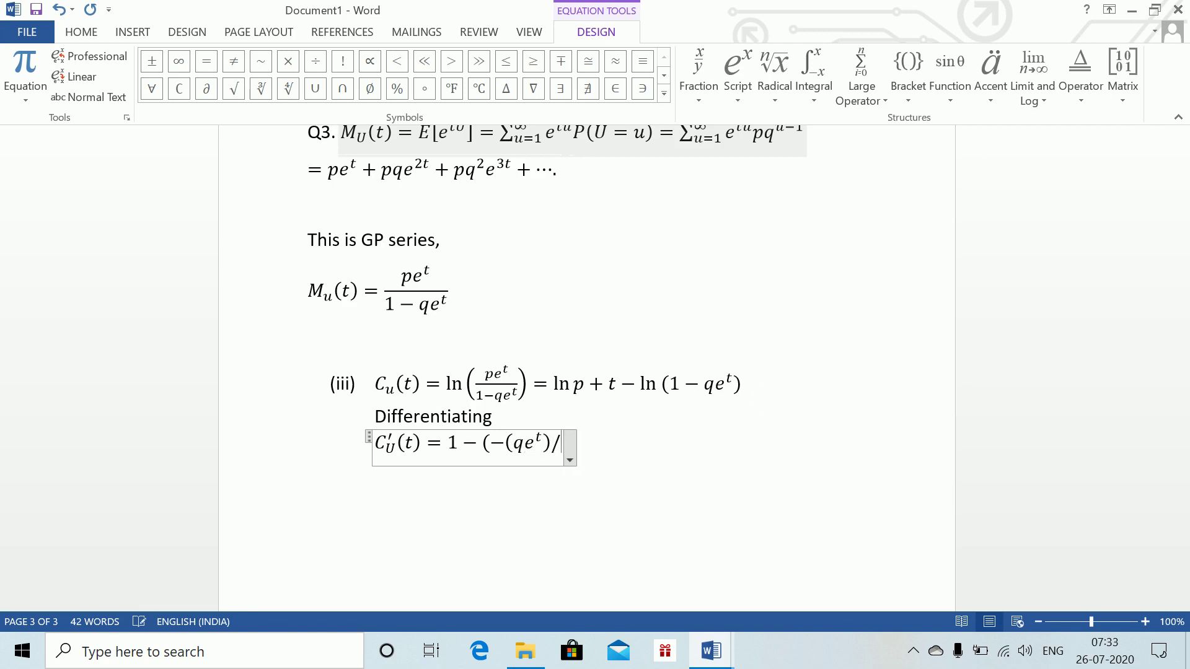
text((1)
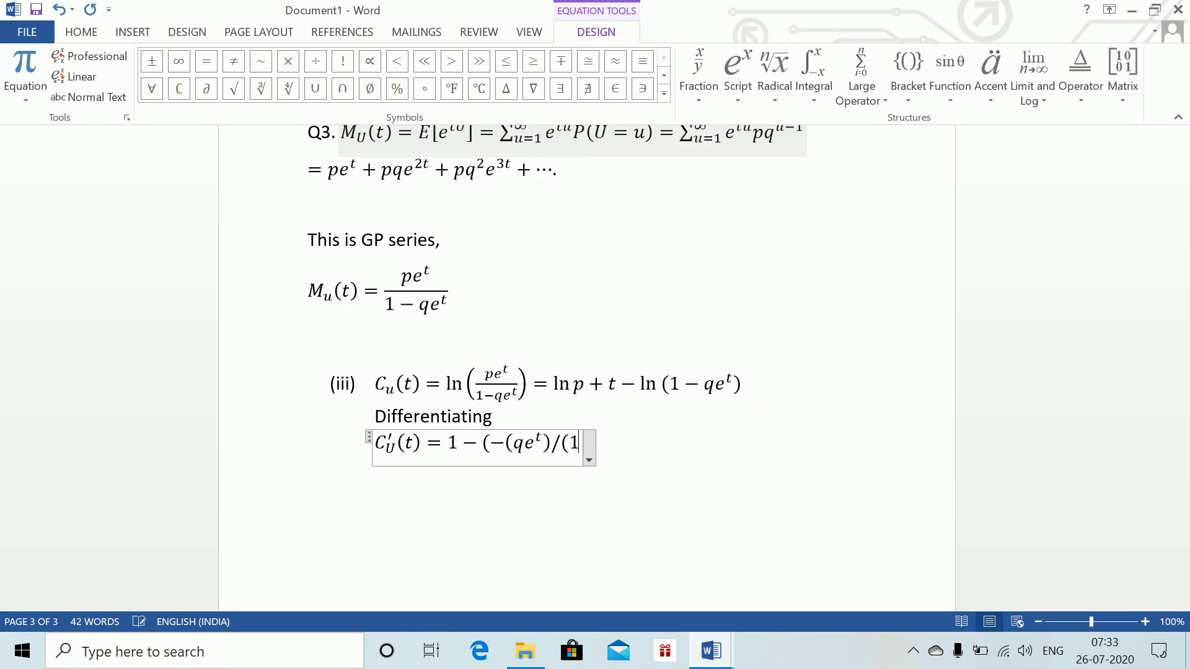
text(-qe^t)
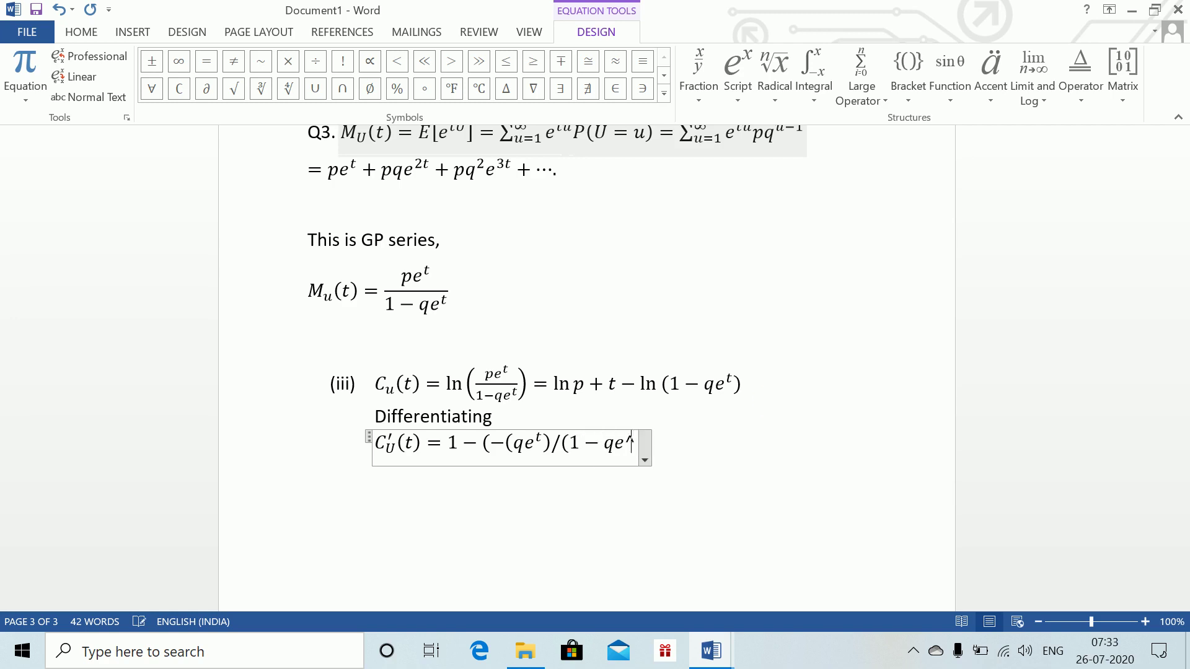
text() )
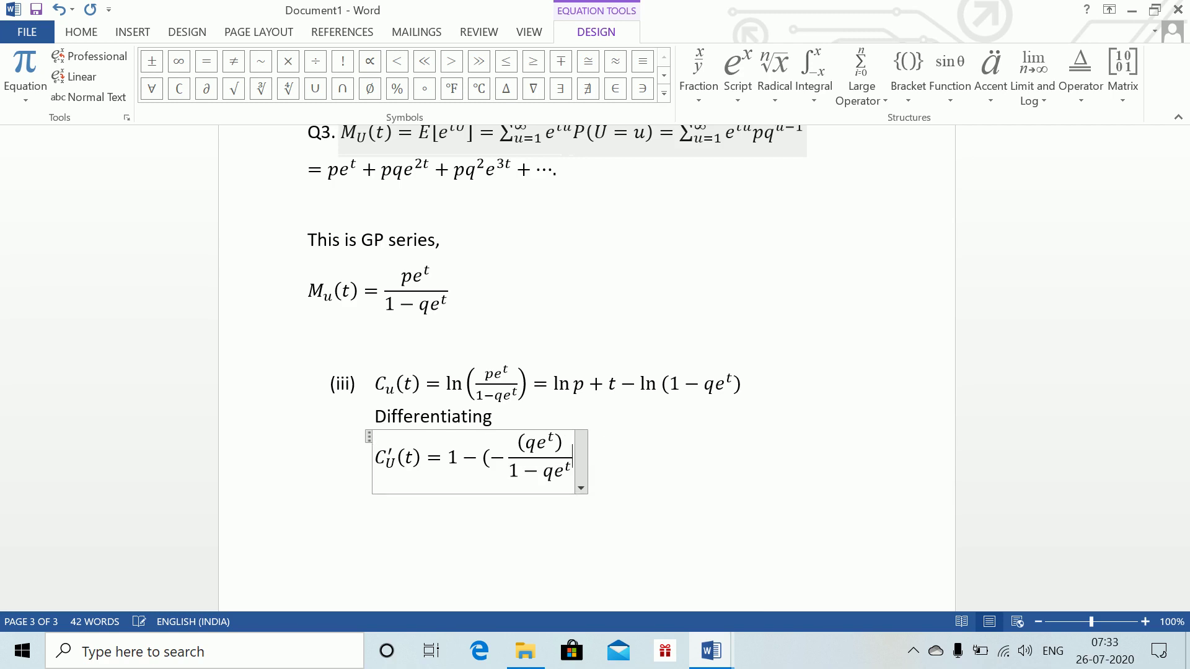
- Close the bracket and finish the C'_U(t) equation with = 1 + qe^t/(1 − qe^t), as a stacked fraction
text()=1+)
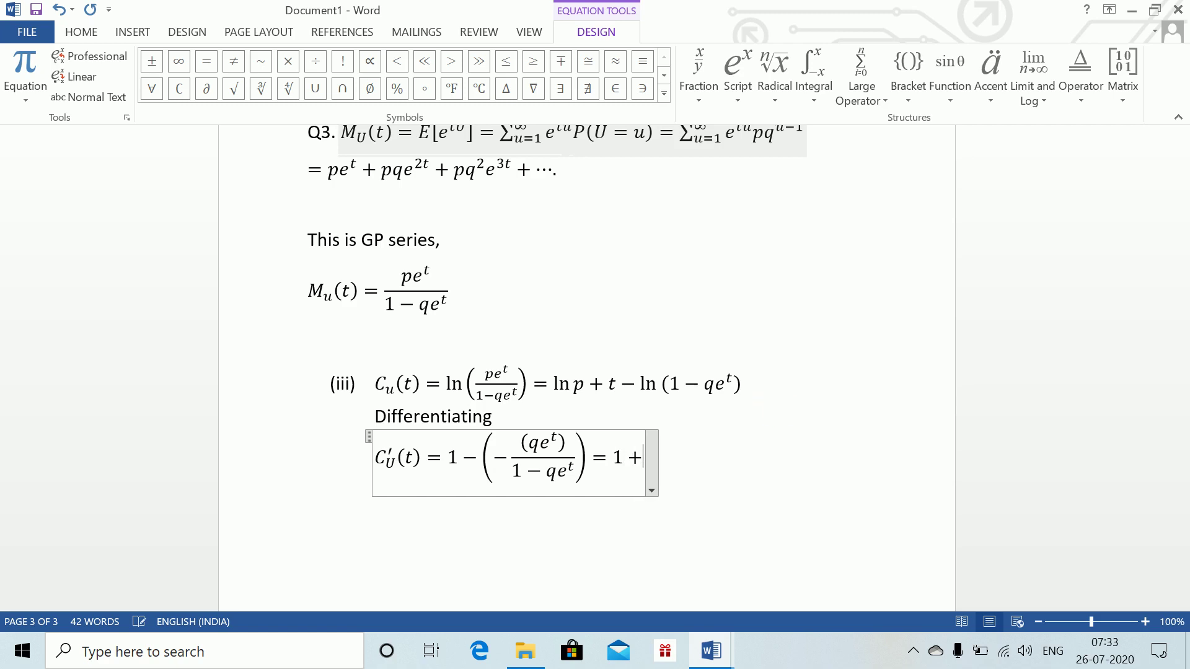
text((qe)
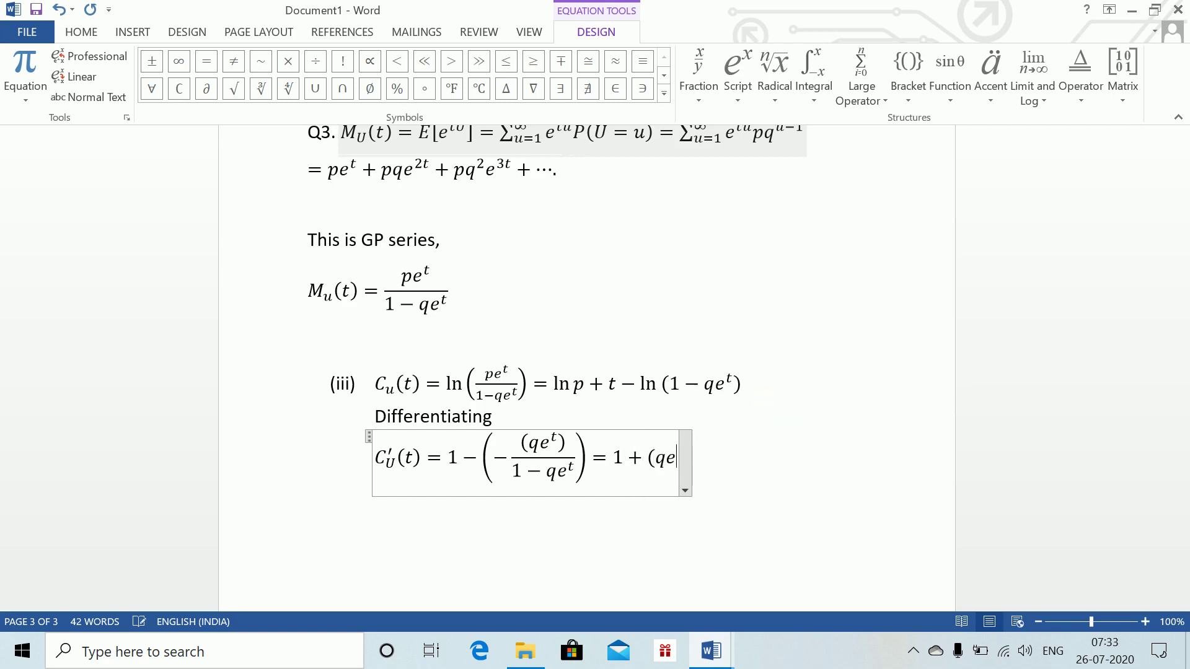
text(^t)/)
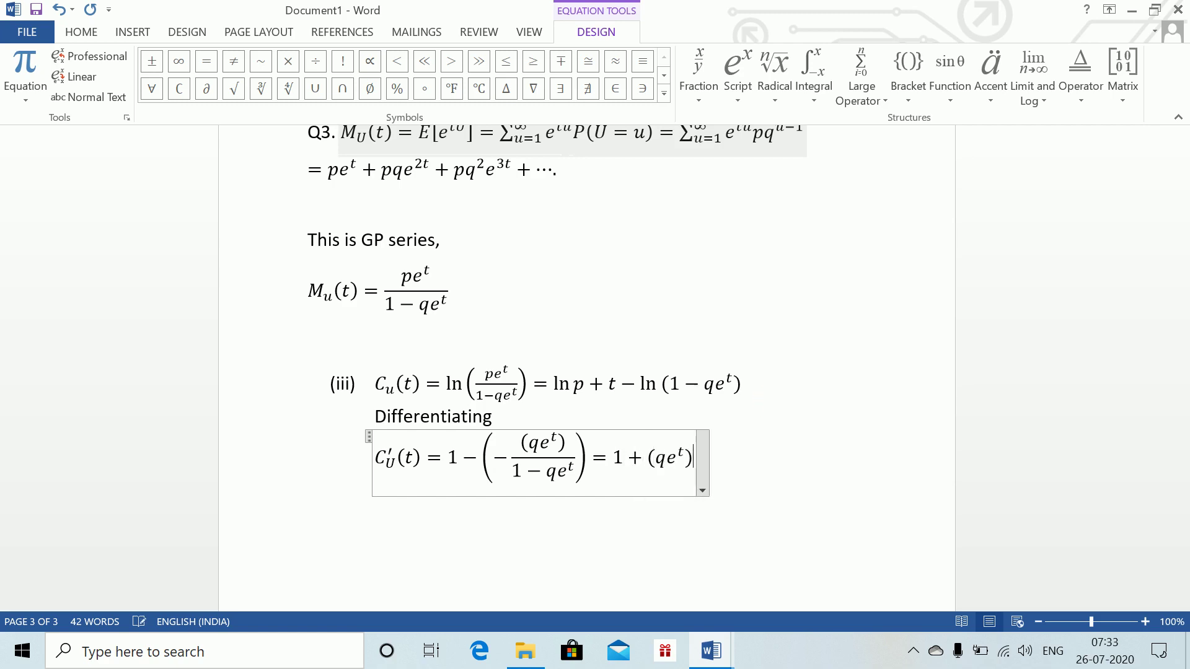
text((!-q)
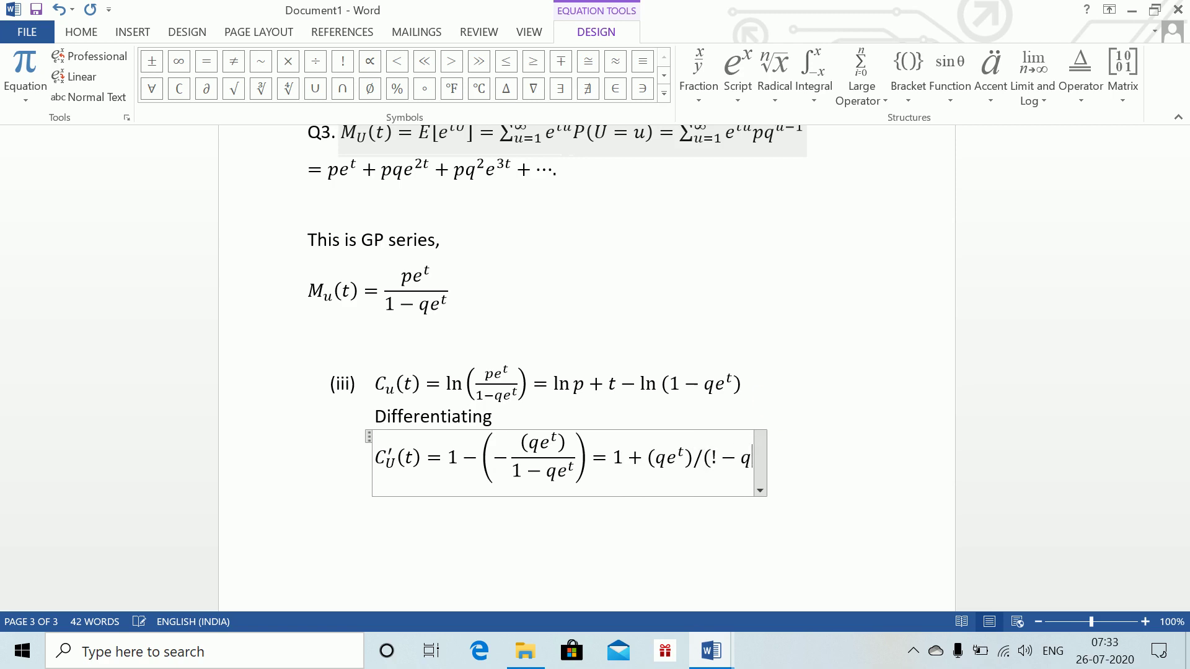
key(BackSpace)
key(BackSpace)
key(BackSpace)
text(1-q)
text(e^t))
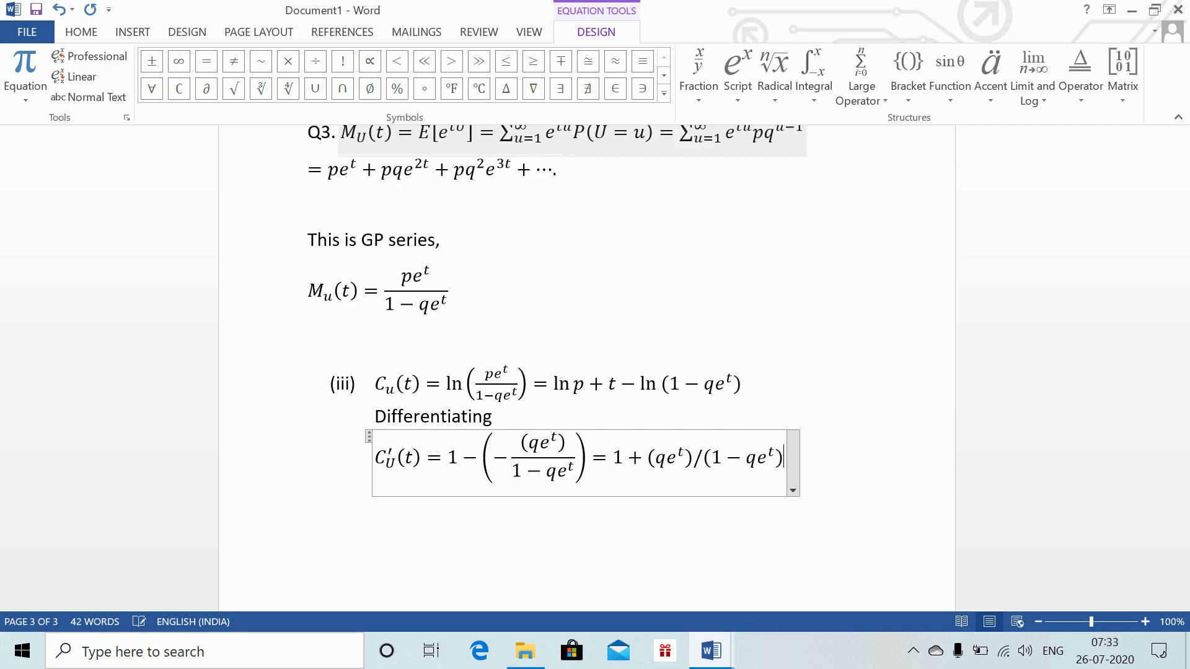
key(space)
key(Return)
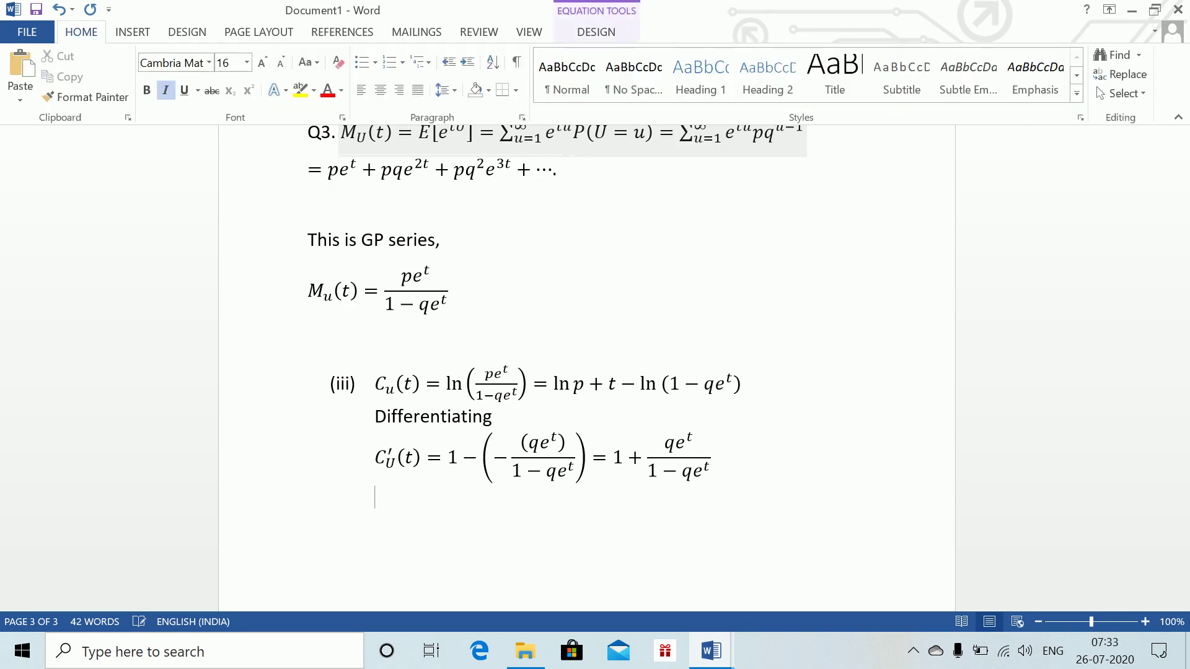
- Below the derivative, enter the equation "For t = 0, C'_U(0) = 1 + q/(1 − q)" with a stacked fraction
key(alt+equal)
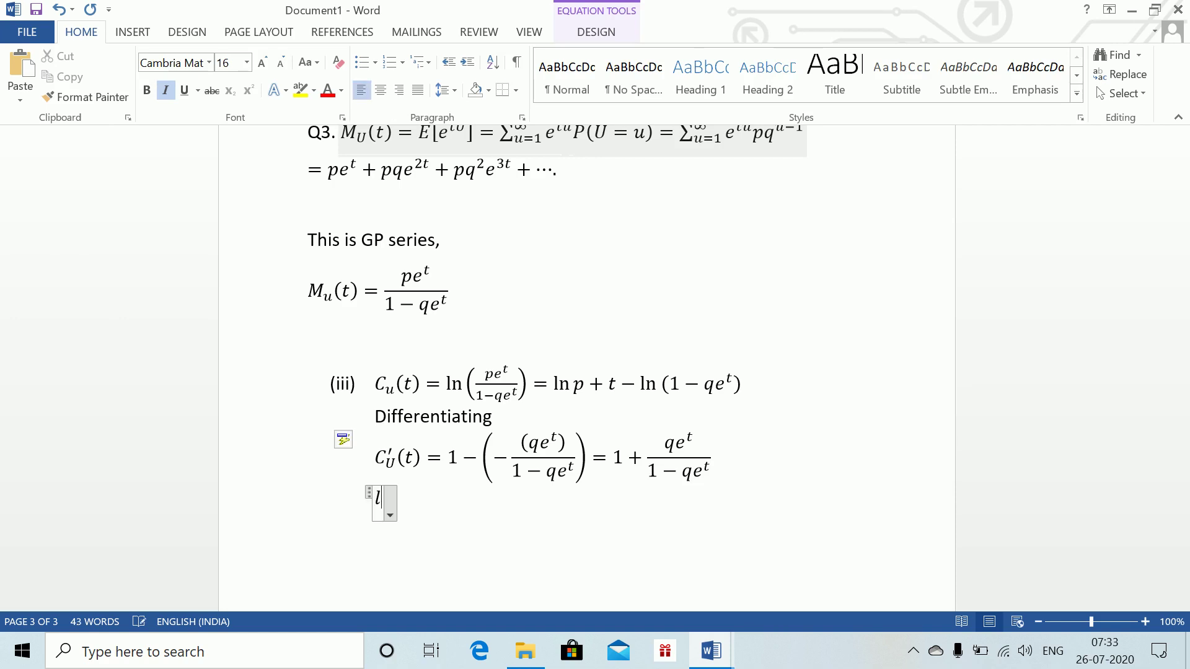
text(Fo)
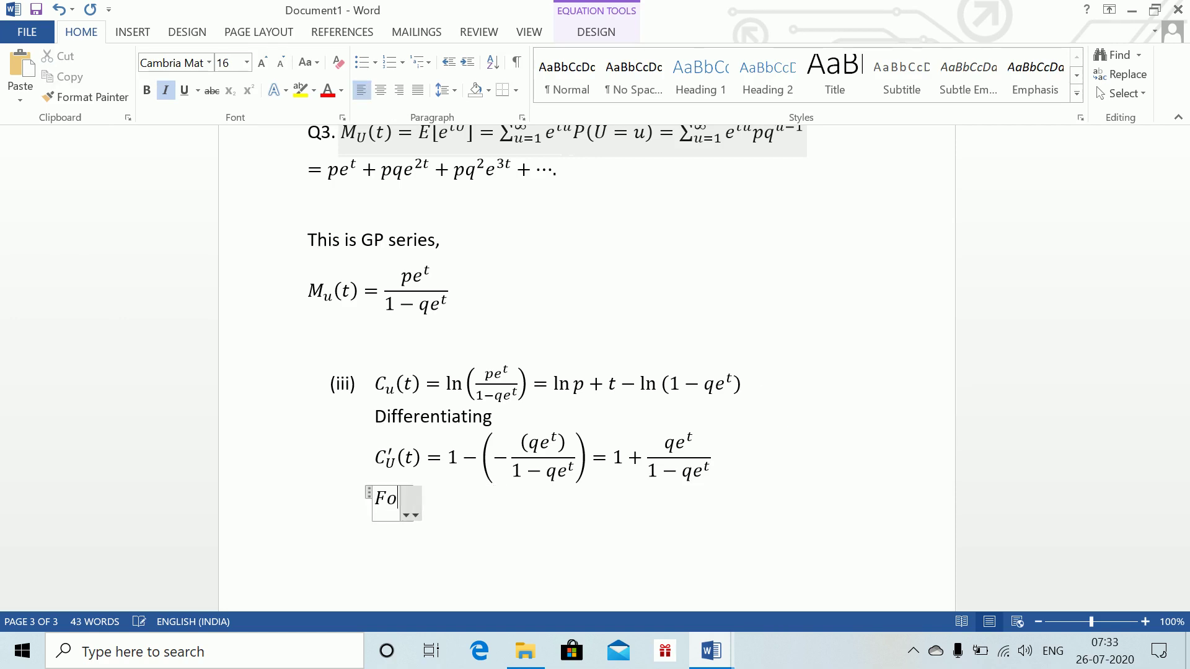
text(r t = 0)
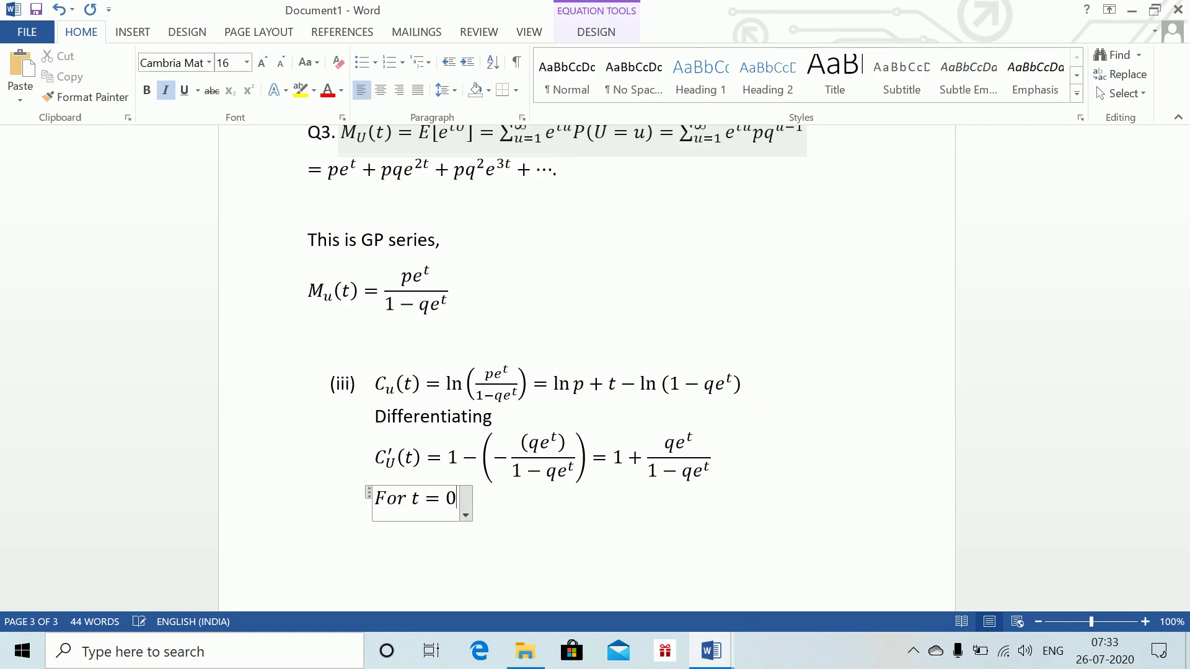
text(,1 =)
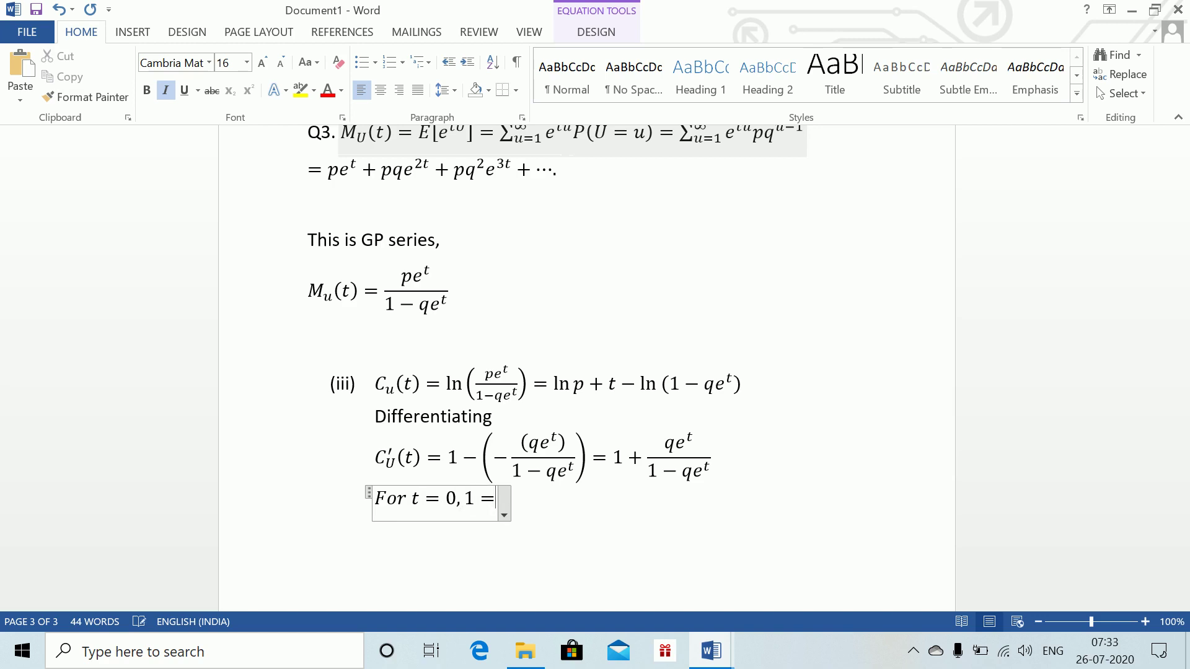
key(BackSpace)
key(BackSpace)
text(C'_U)
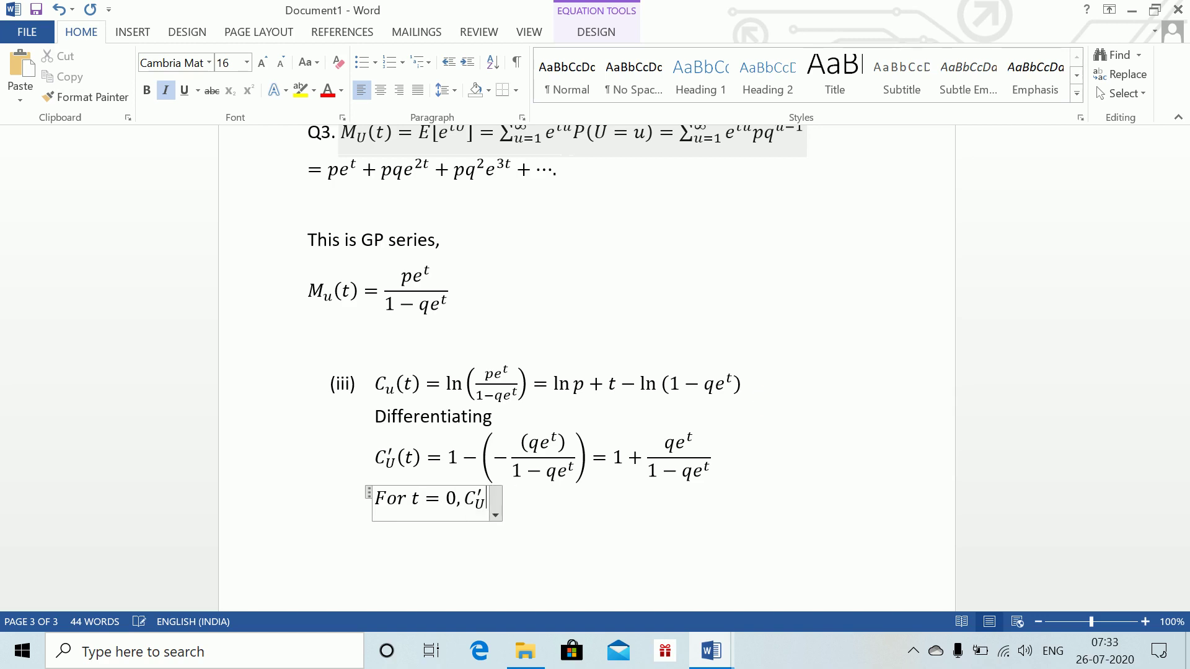
text((t))
key(BackSpace)
key(BackSpace)
text(0)=1+q)
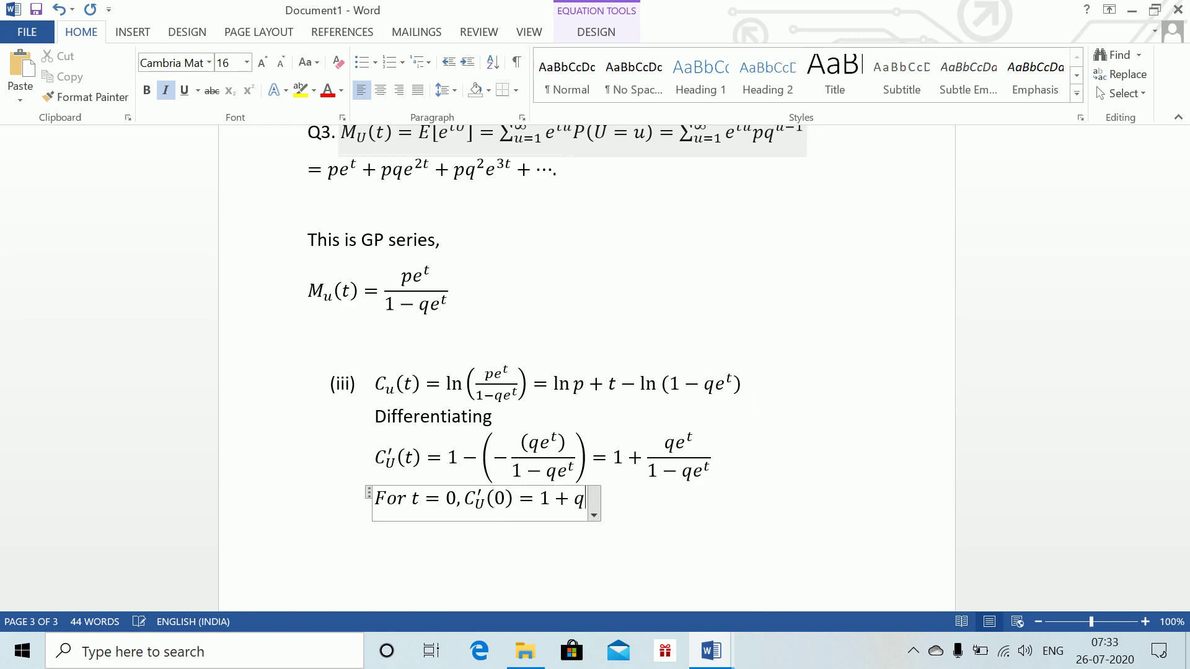
text(/(1-)
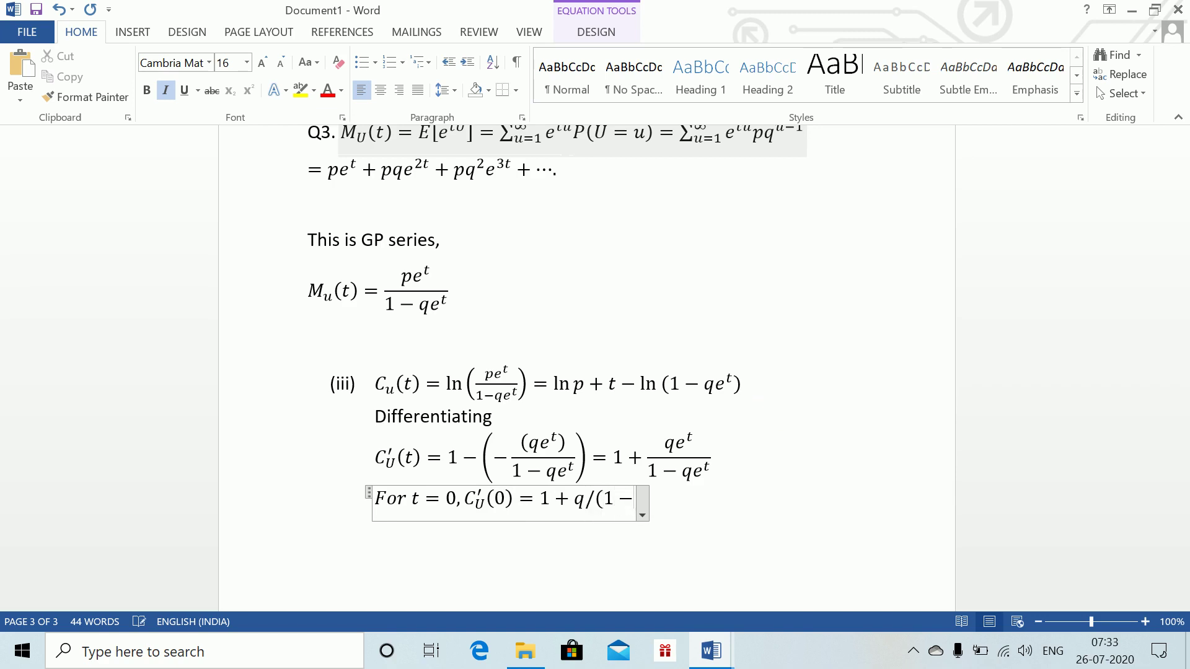
text(q))
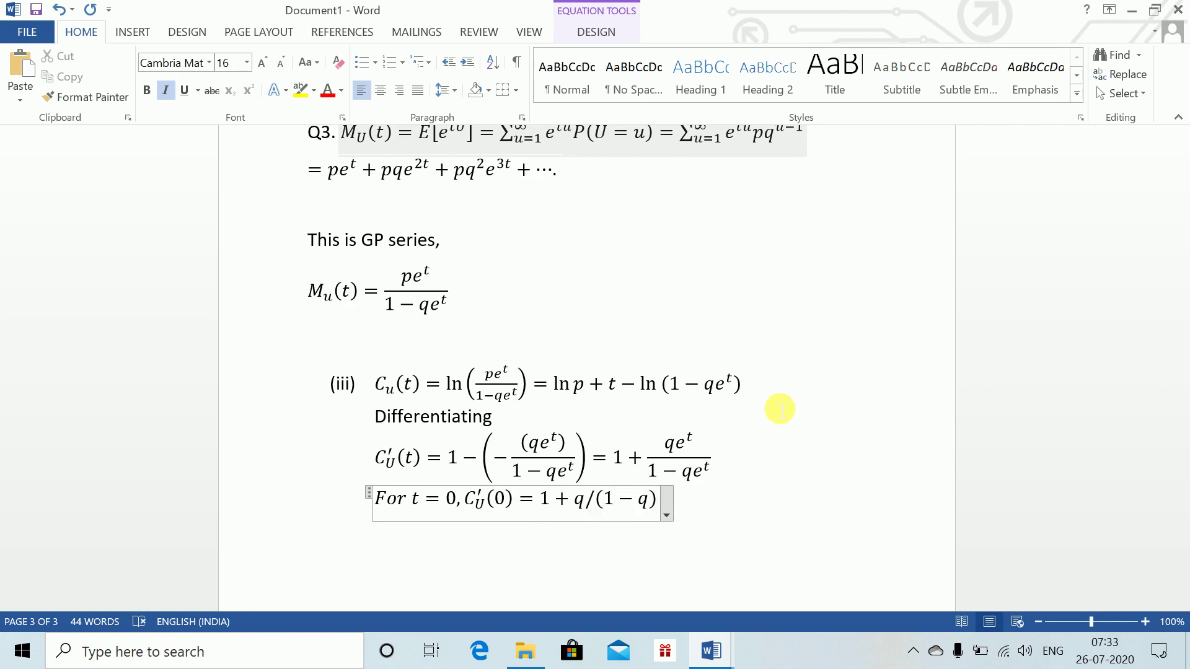
key(space)
- Continue the C'_U(0) equation with an equals sign and the bracketed expression (1 − q + q)
text(=1-)
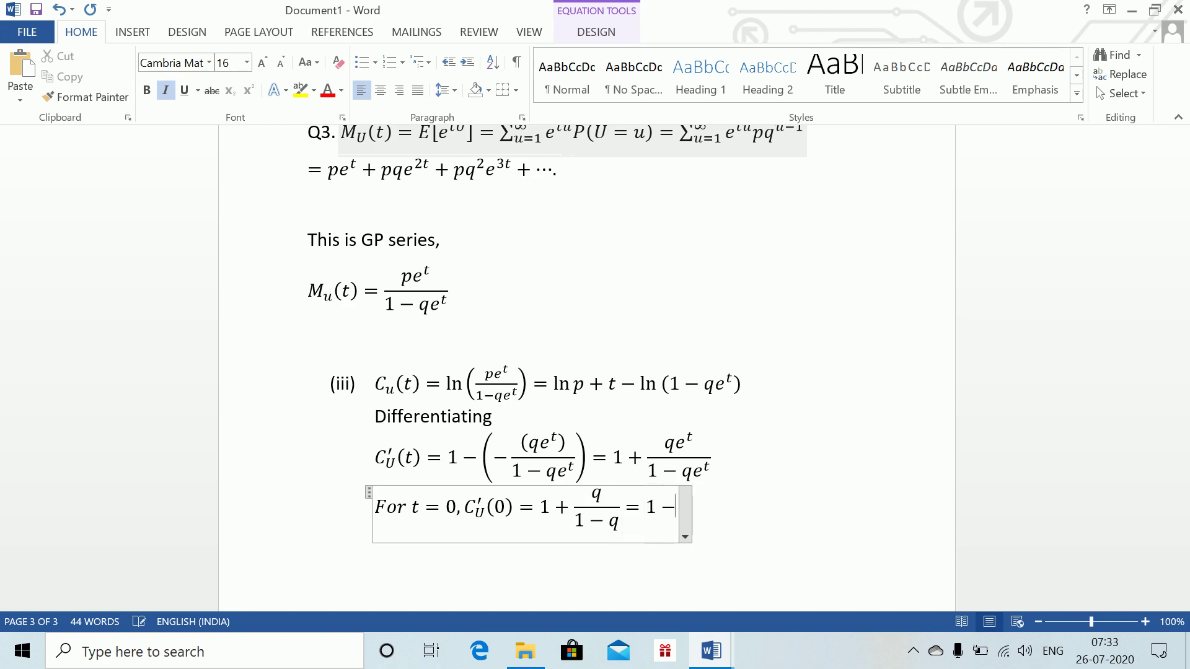
text(q+)
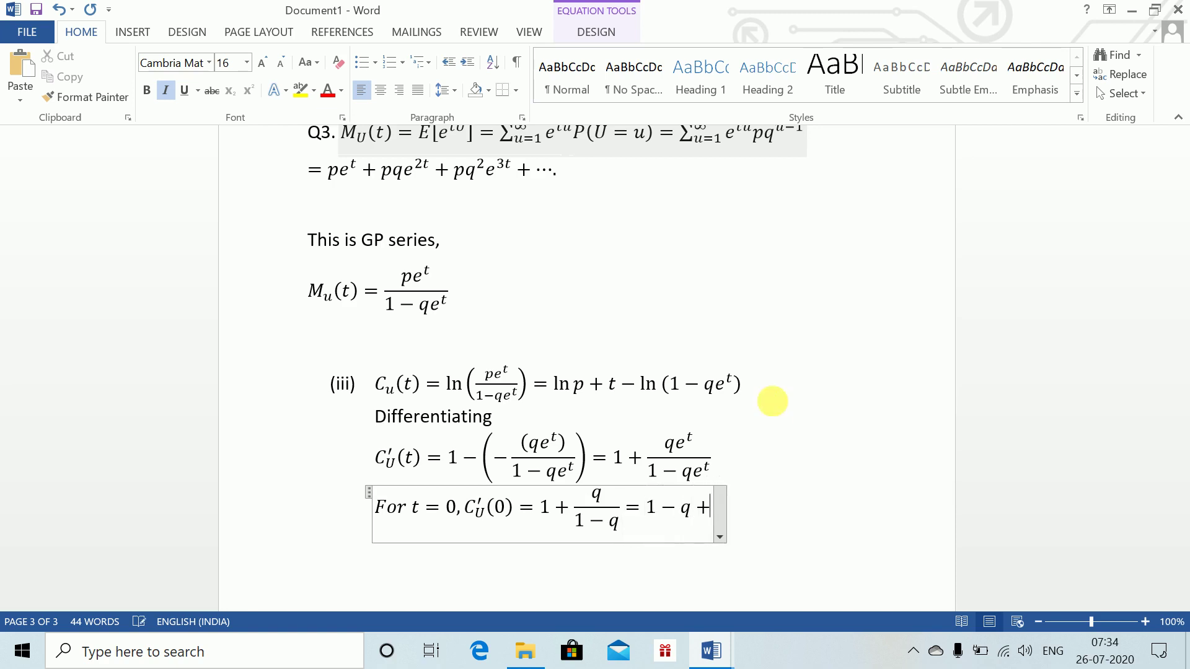
text(q)
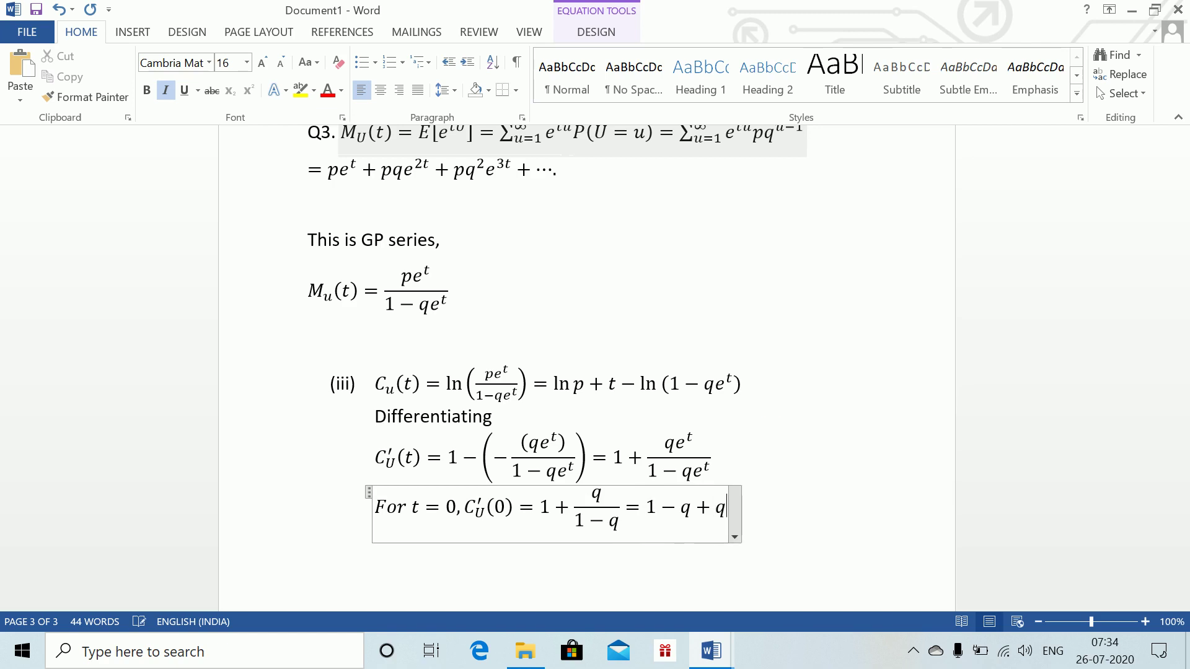
text())
key(Left)
key(Left)
key(Left)
key(Left)
key(Left)
key(Left)
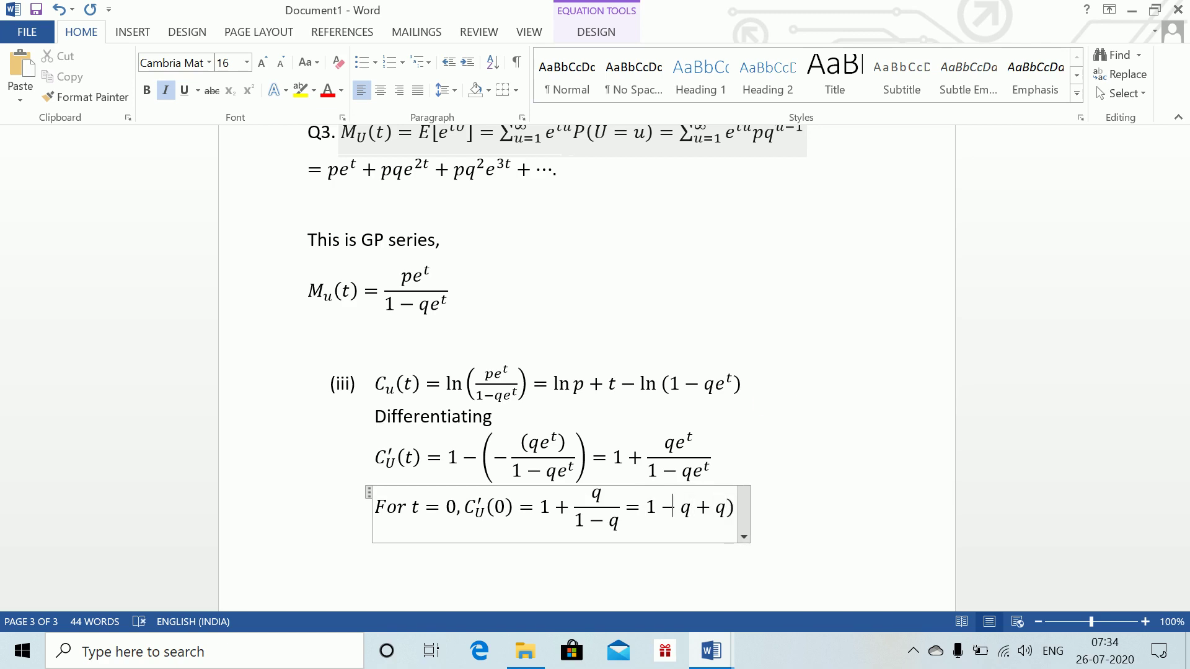
text(()
key(Right)
key(Right)
key(Right)
key(Right)
key(Right)
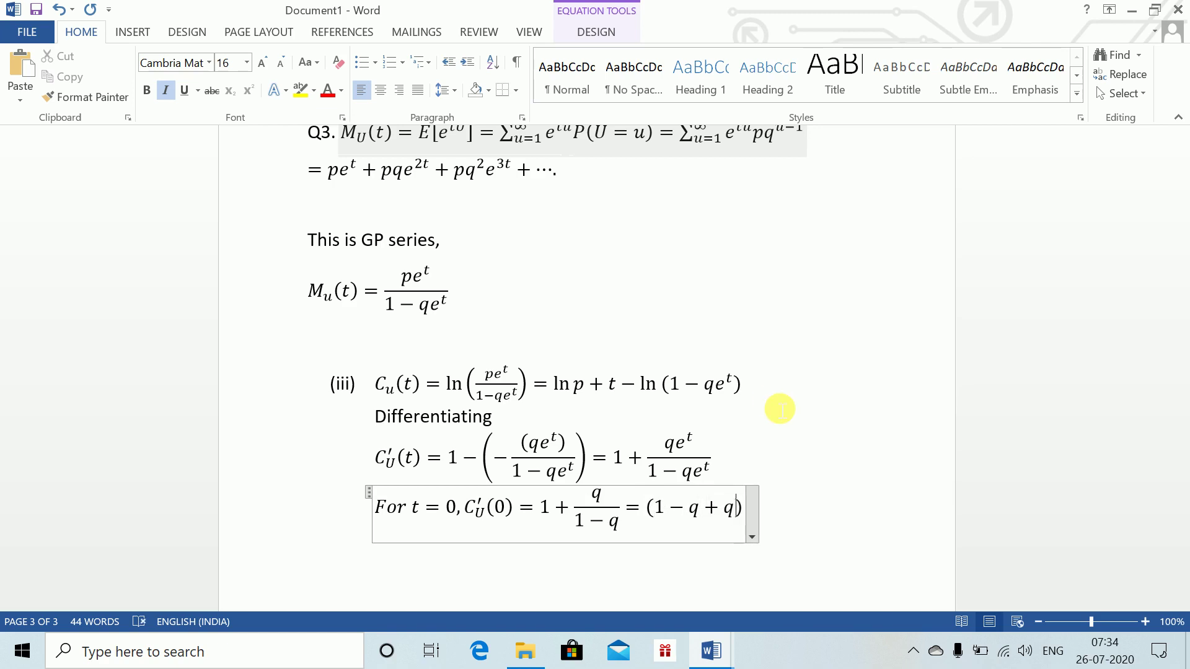
- Put (1 − q + q) over (1 − q) as a stacked fraction and finish the C'_U(0) equation with = 1/p
text(/(1-q)
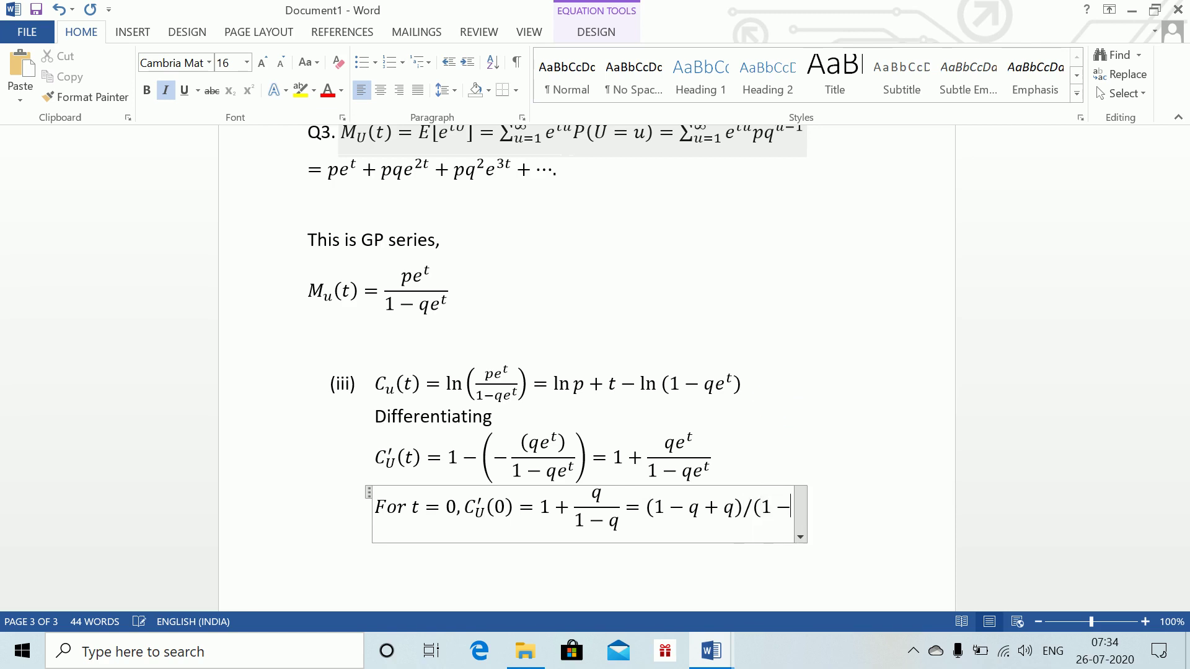
text() =1/p)
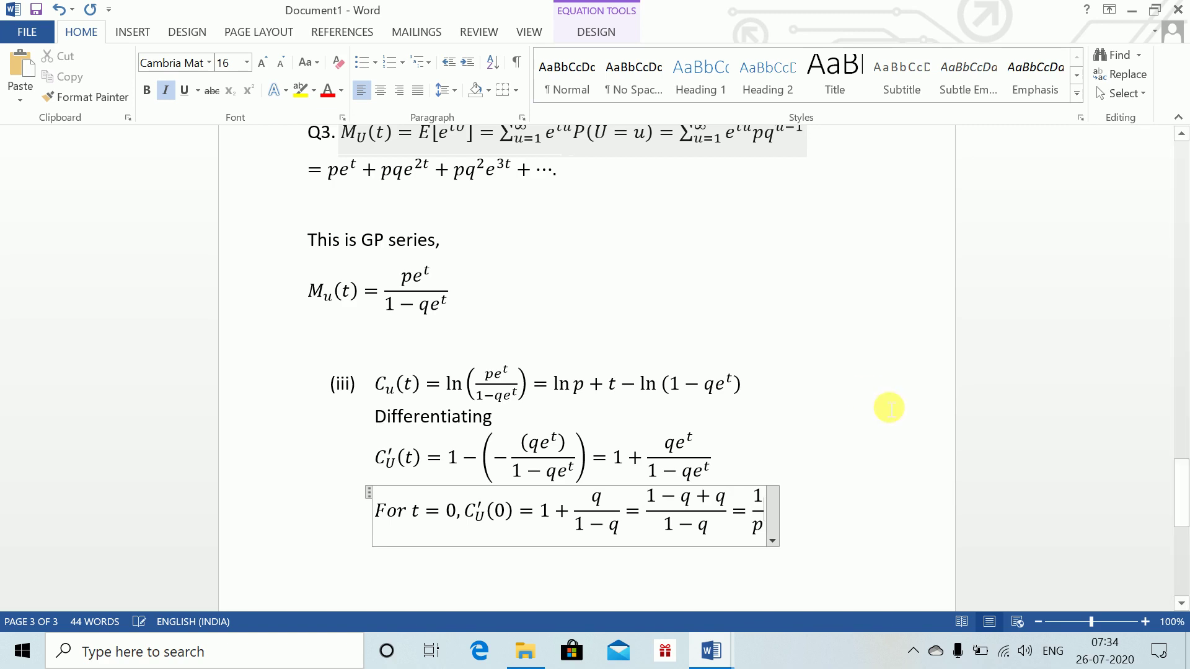
click(894, 484)
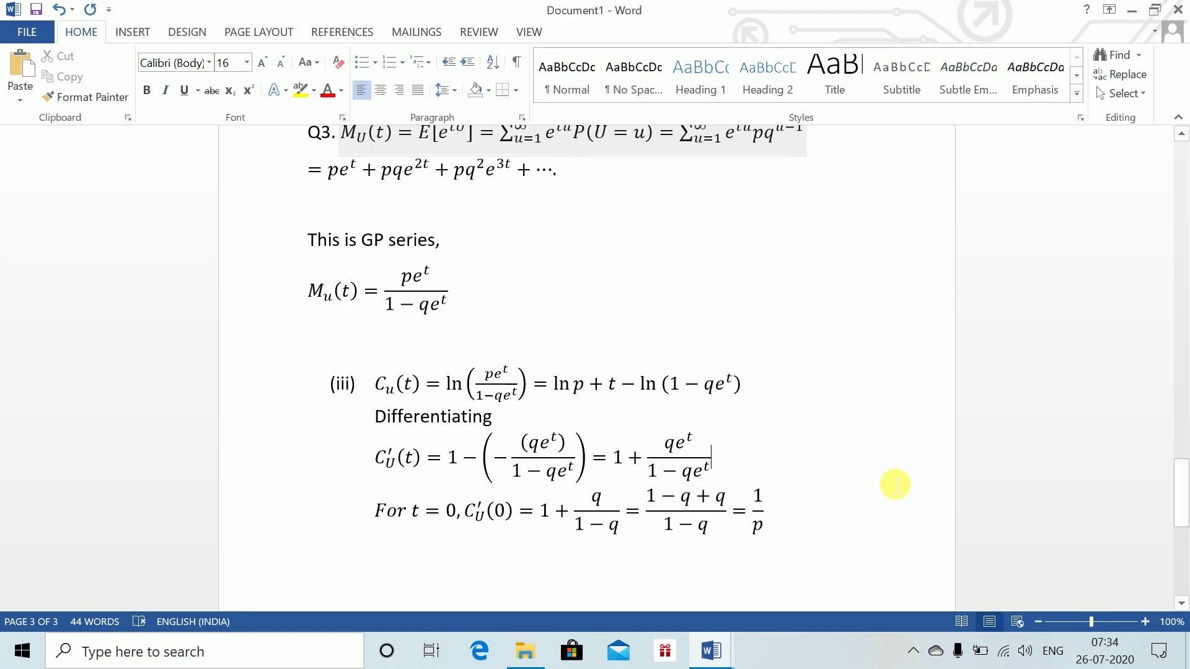